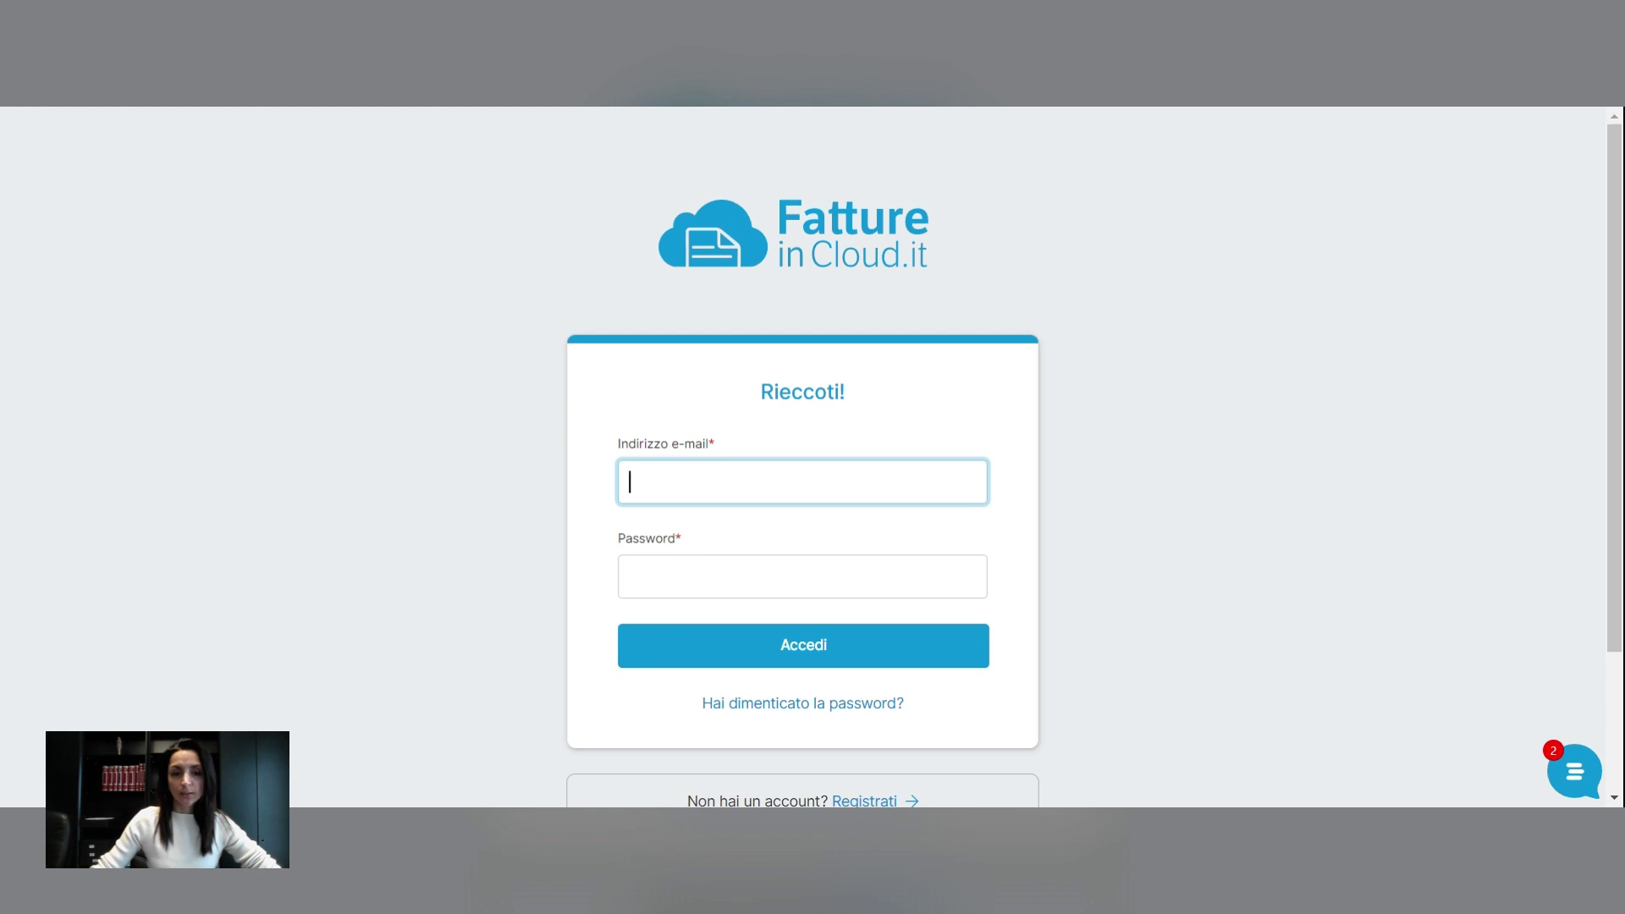
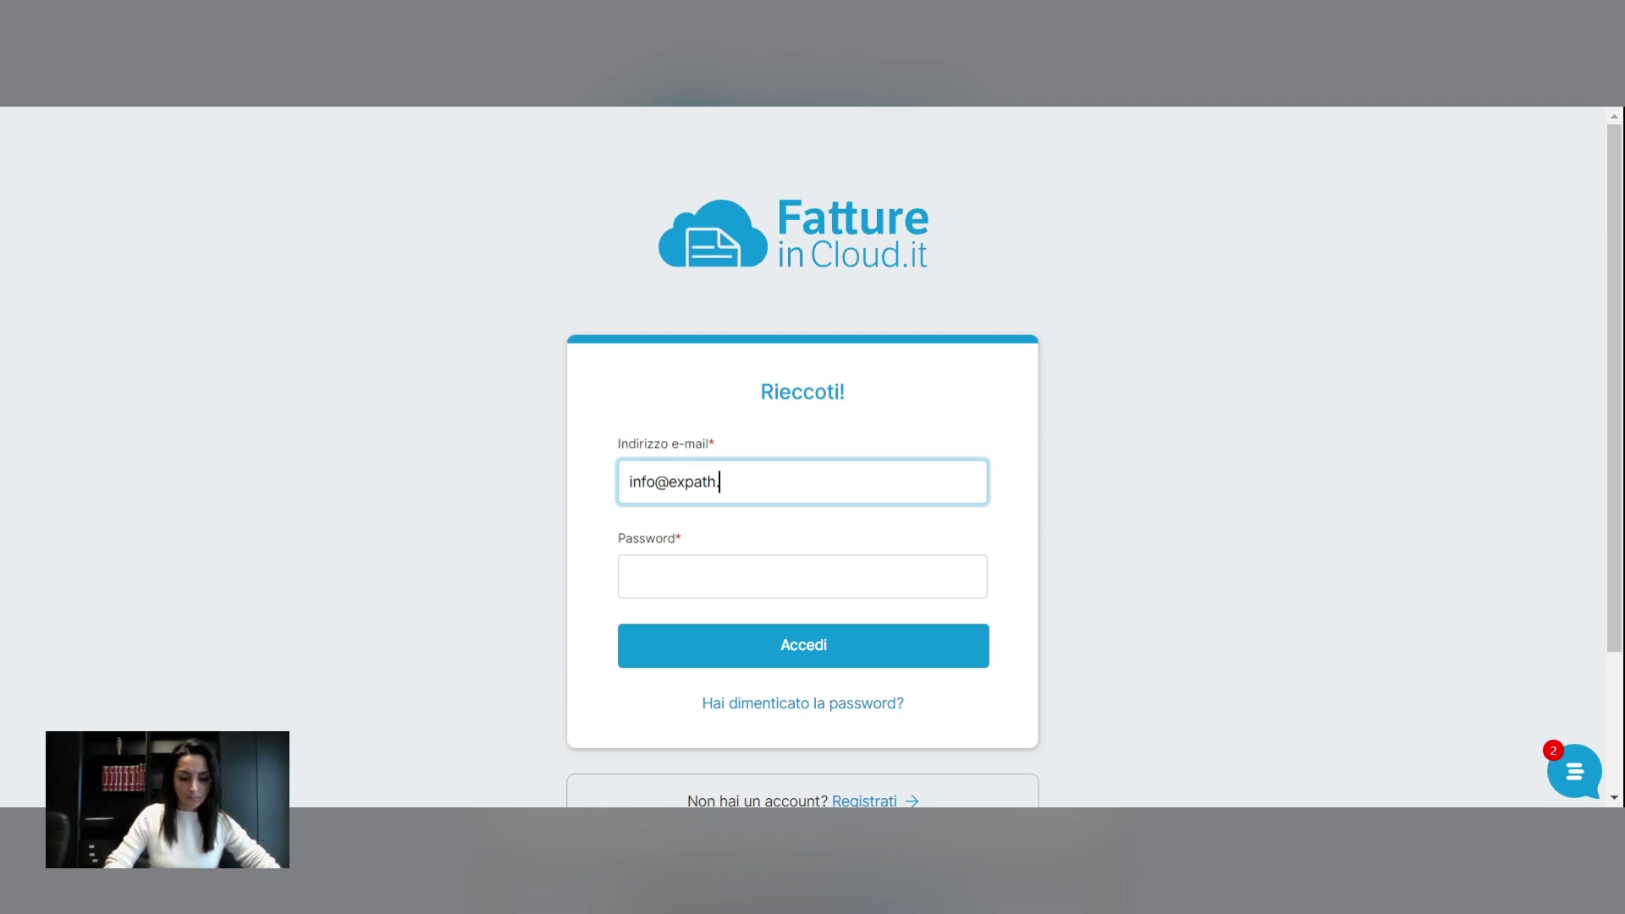
Sign in to Fatture in Cloud with the account e-mail and password
{"action": "key", "text": "Tab"}
{"action": "type", "text": "•"}
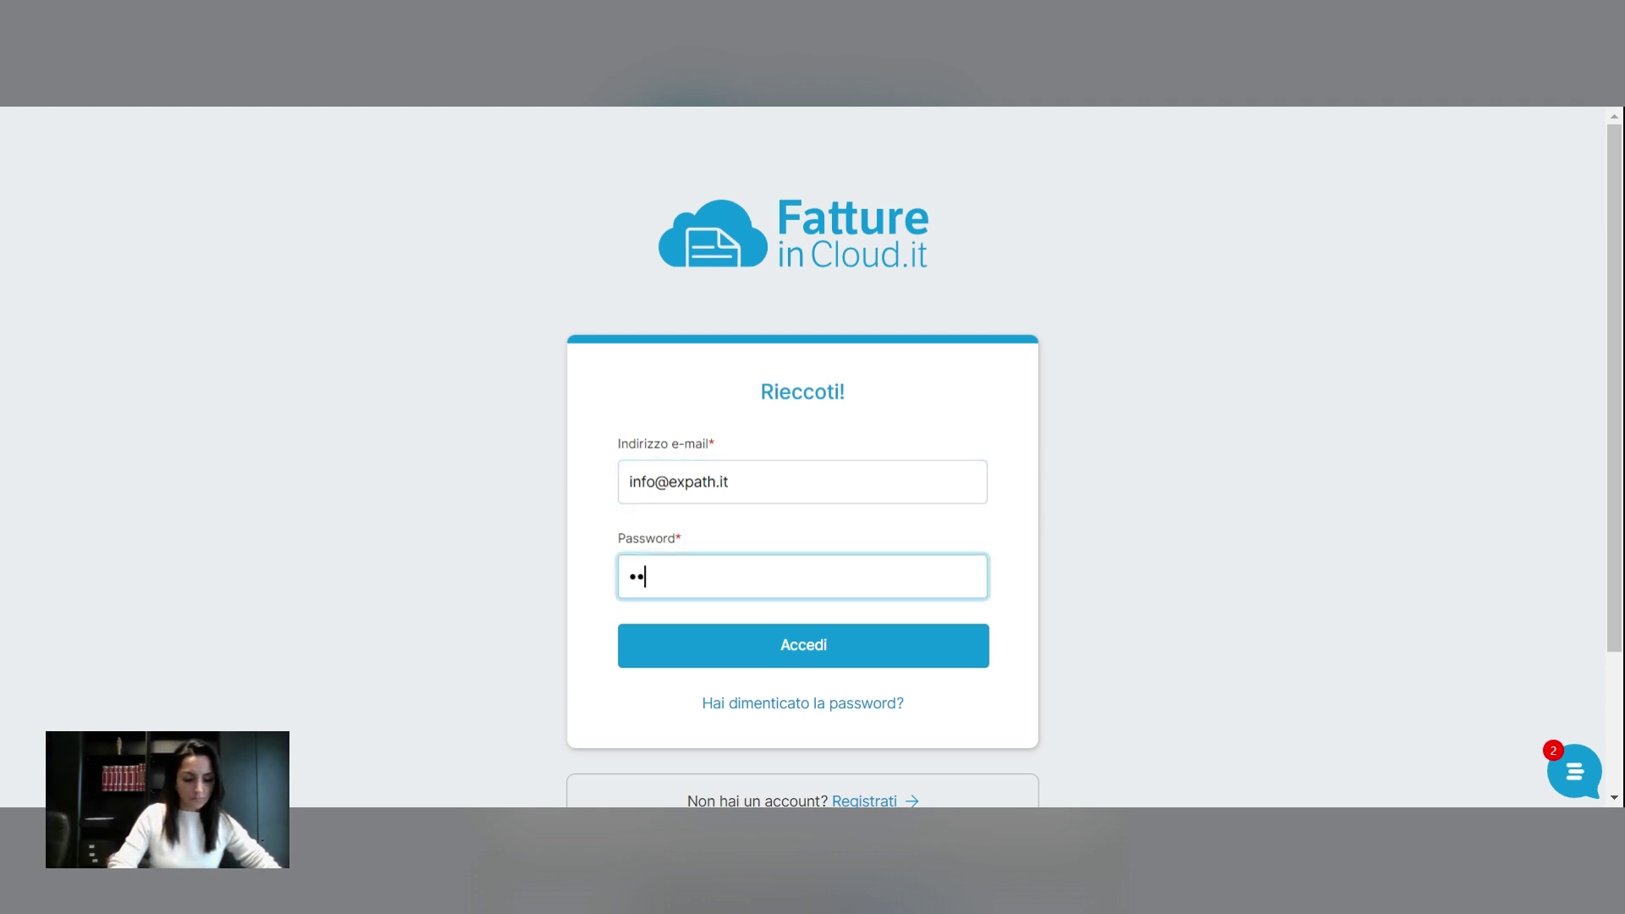
{"action": "type", "text": "••••••"}
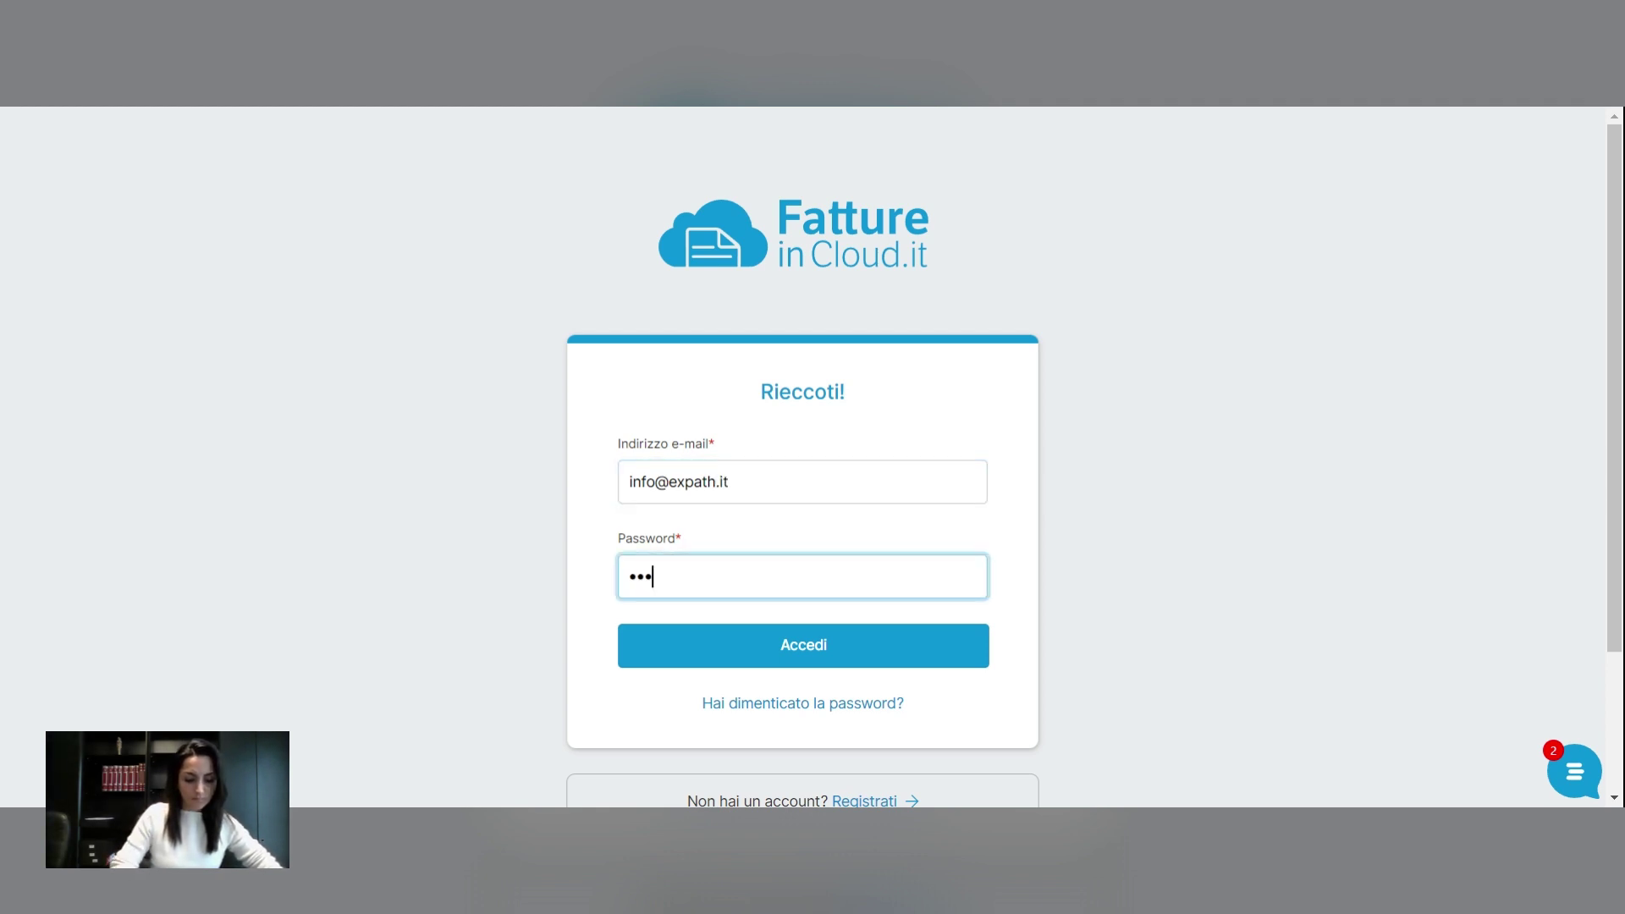
{"action": "type", "text": "•"}
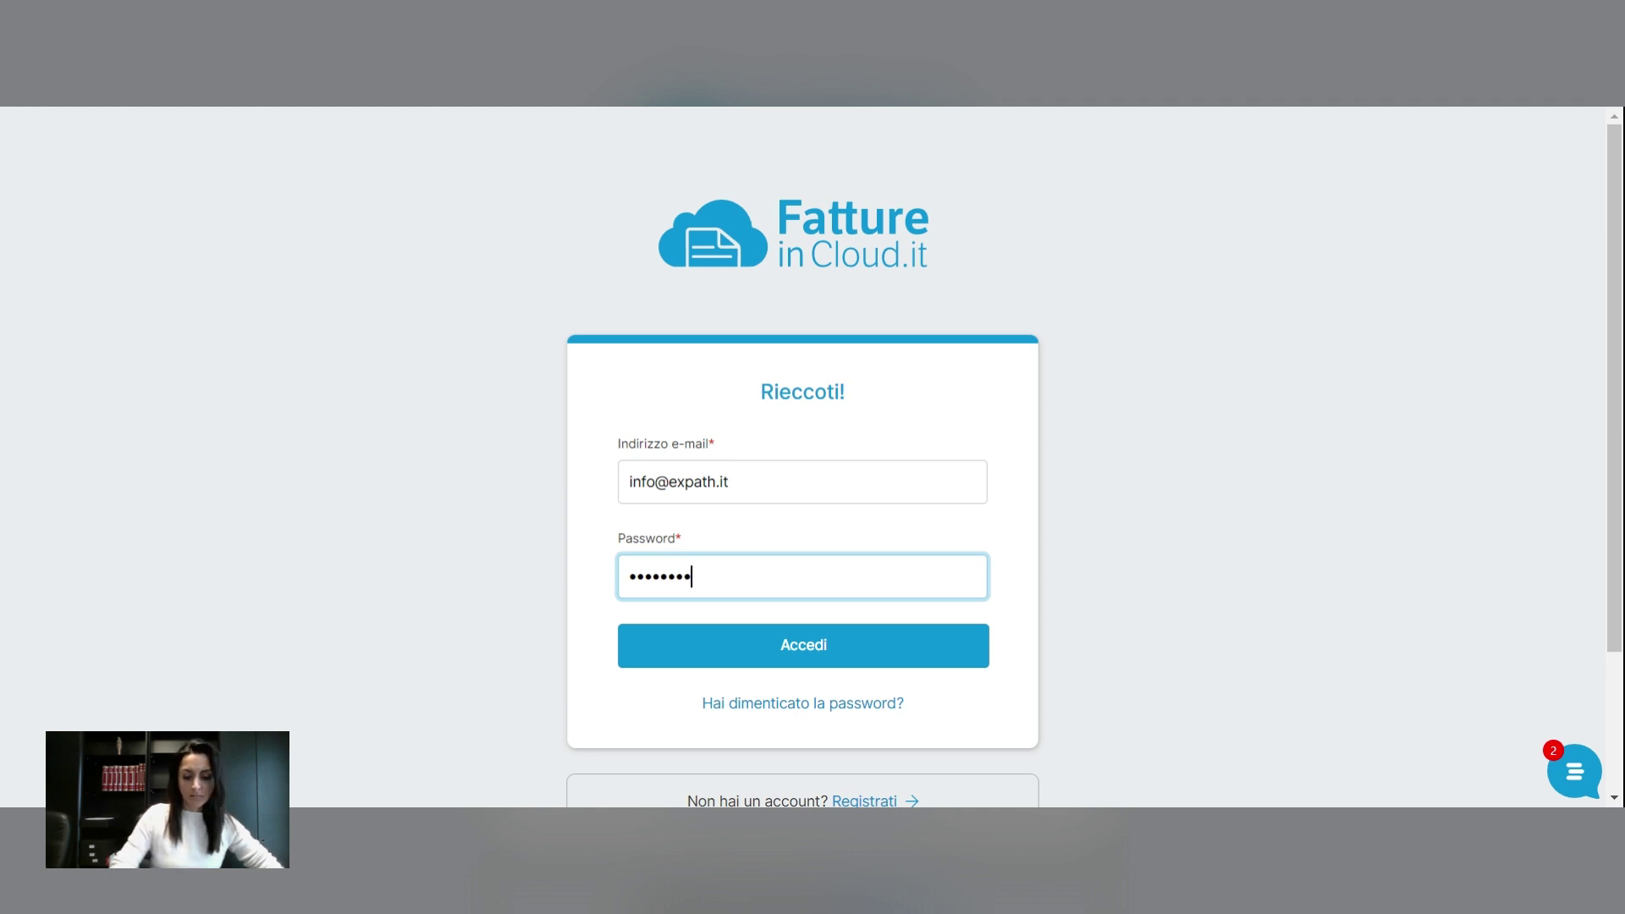
{"action": "key", "text": "Return"}
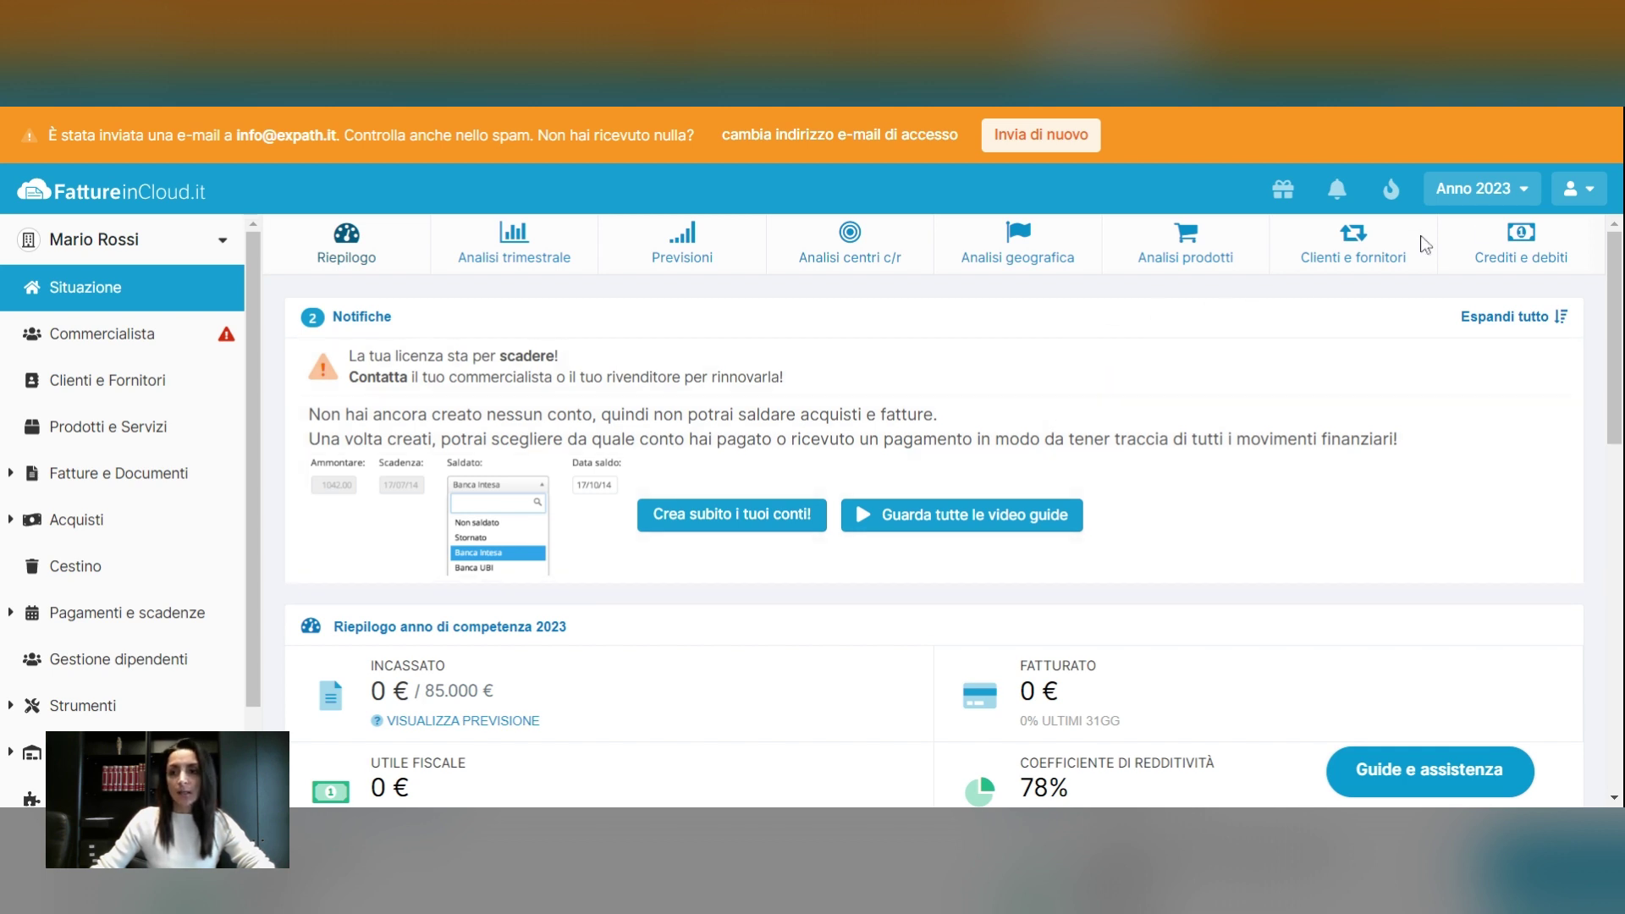
Go to Profilo from the account menu and show the Dati fatturazione form
{"action": "left_click", "coordinate": [1579, 196]}
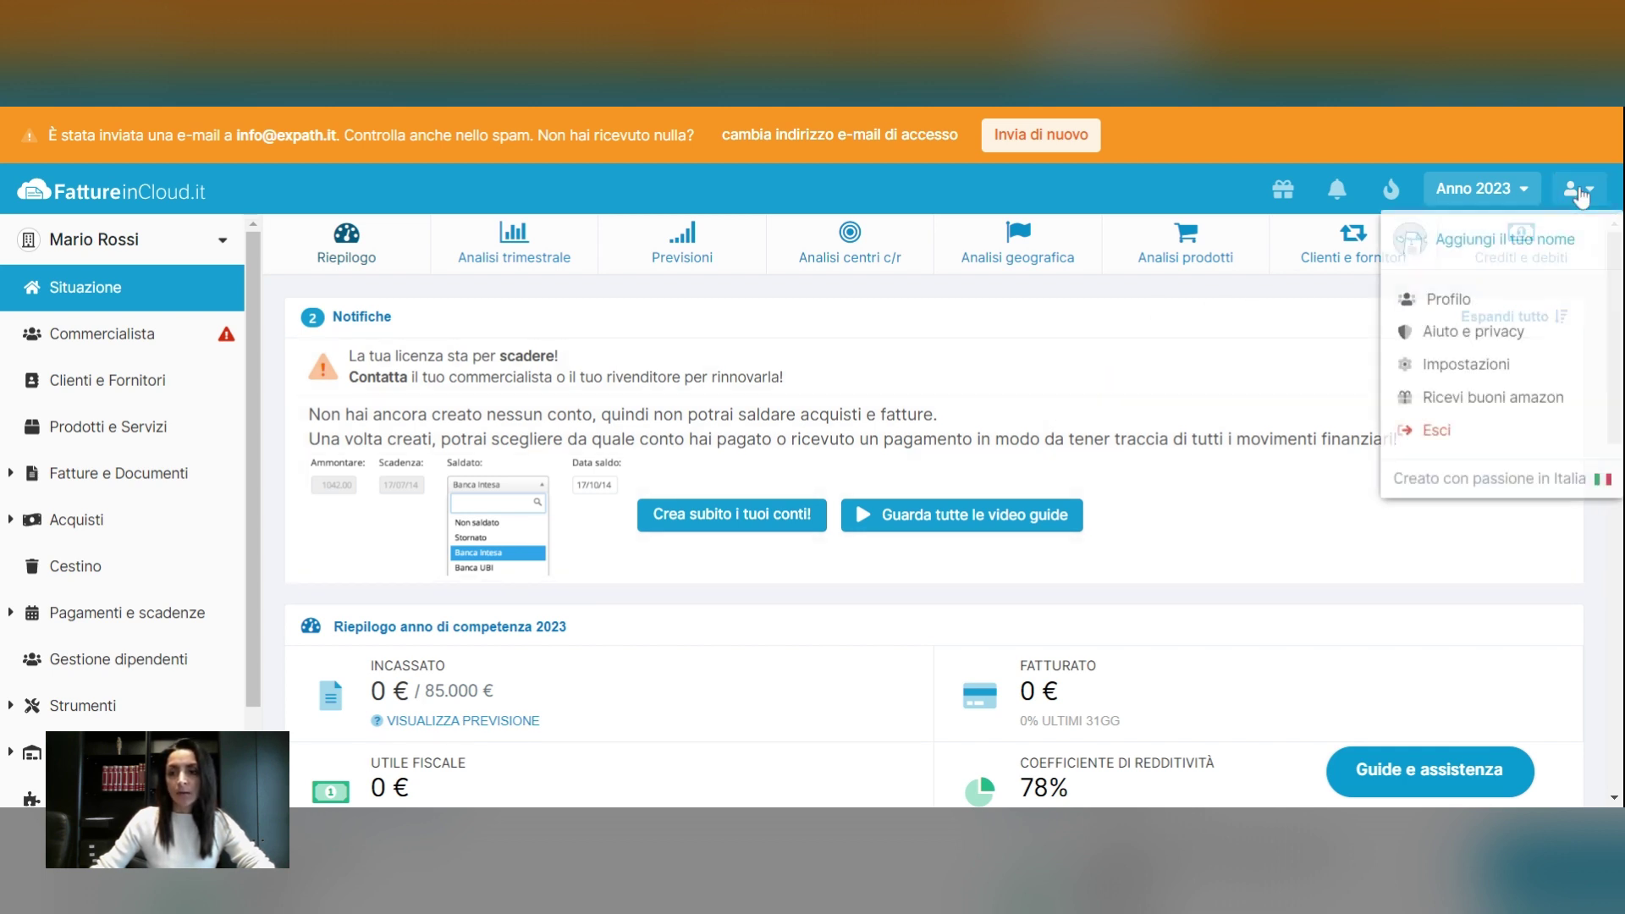
{"action": "left_click", "coordinate": [1429, 305]}
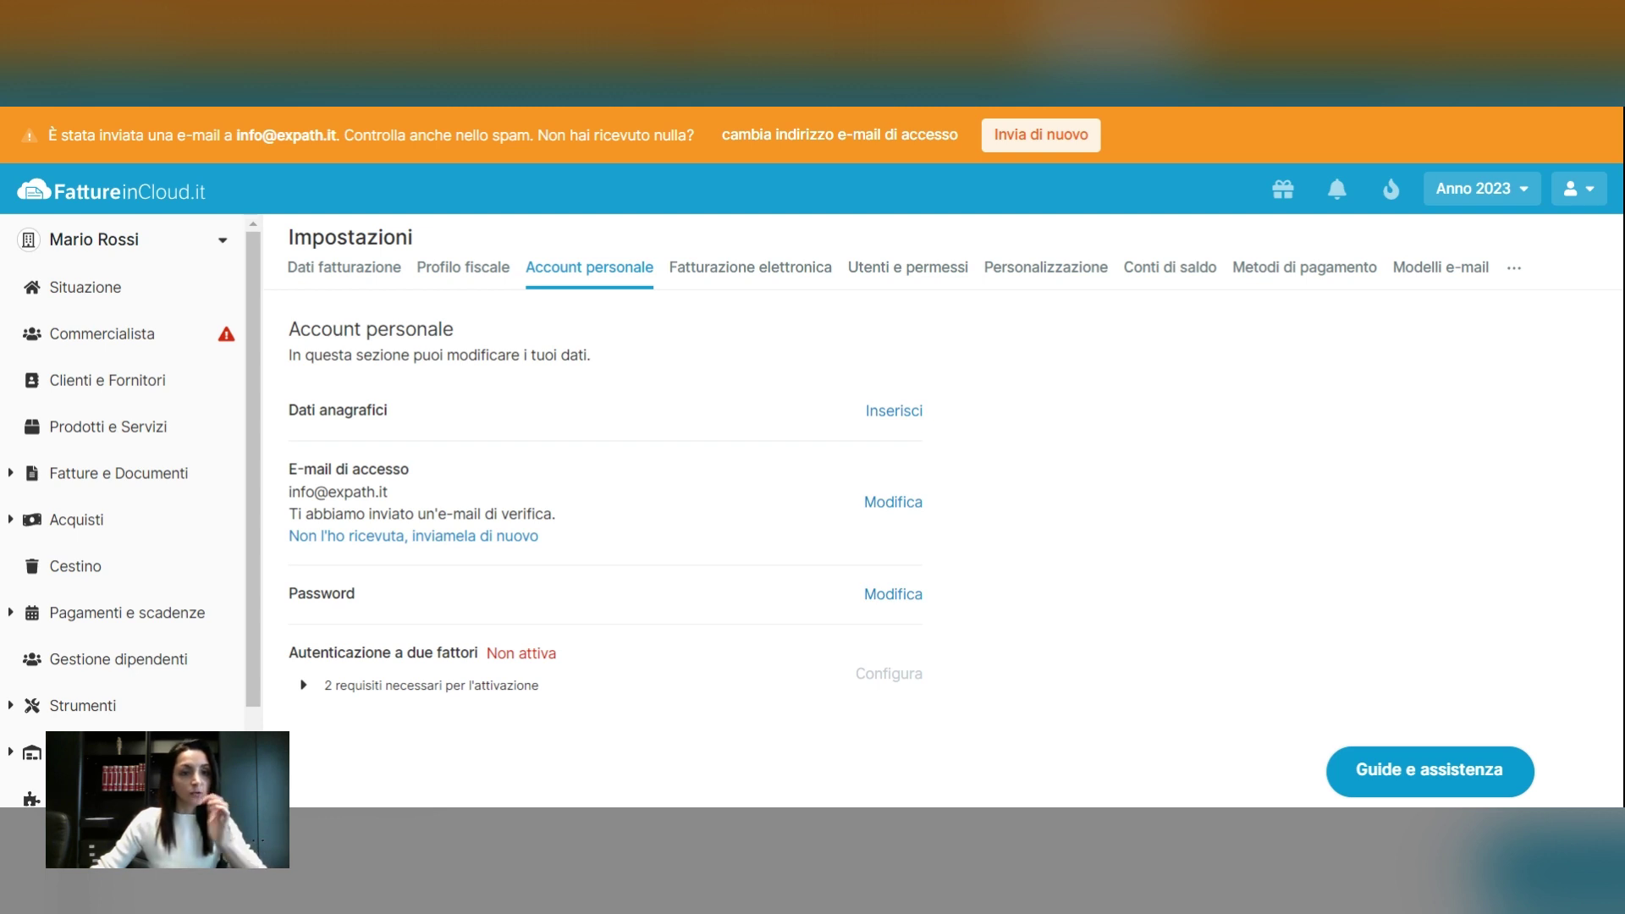
{"action": "left_click", "coordinate": [333, 271]}
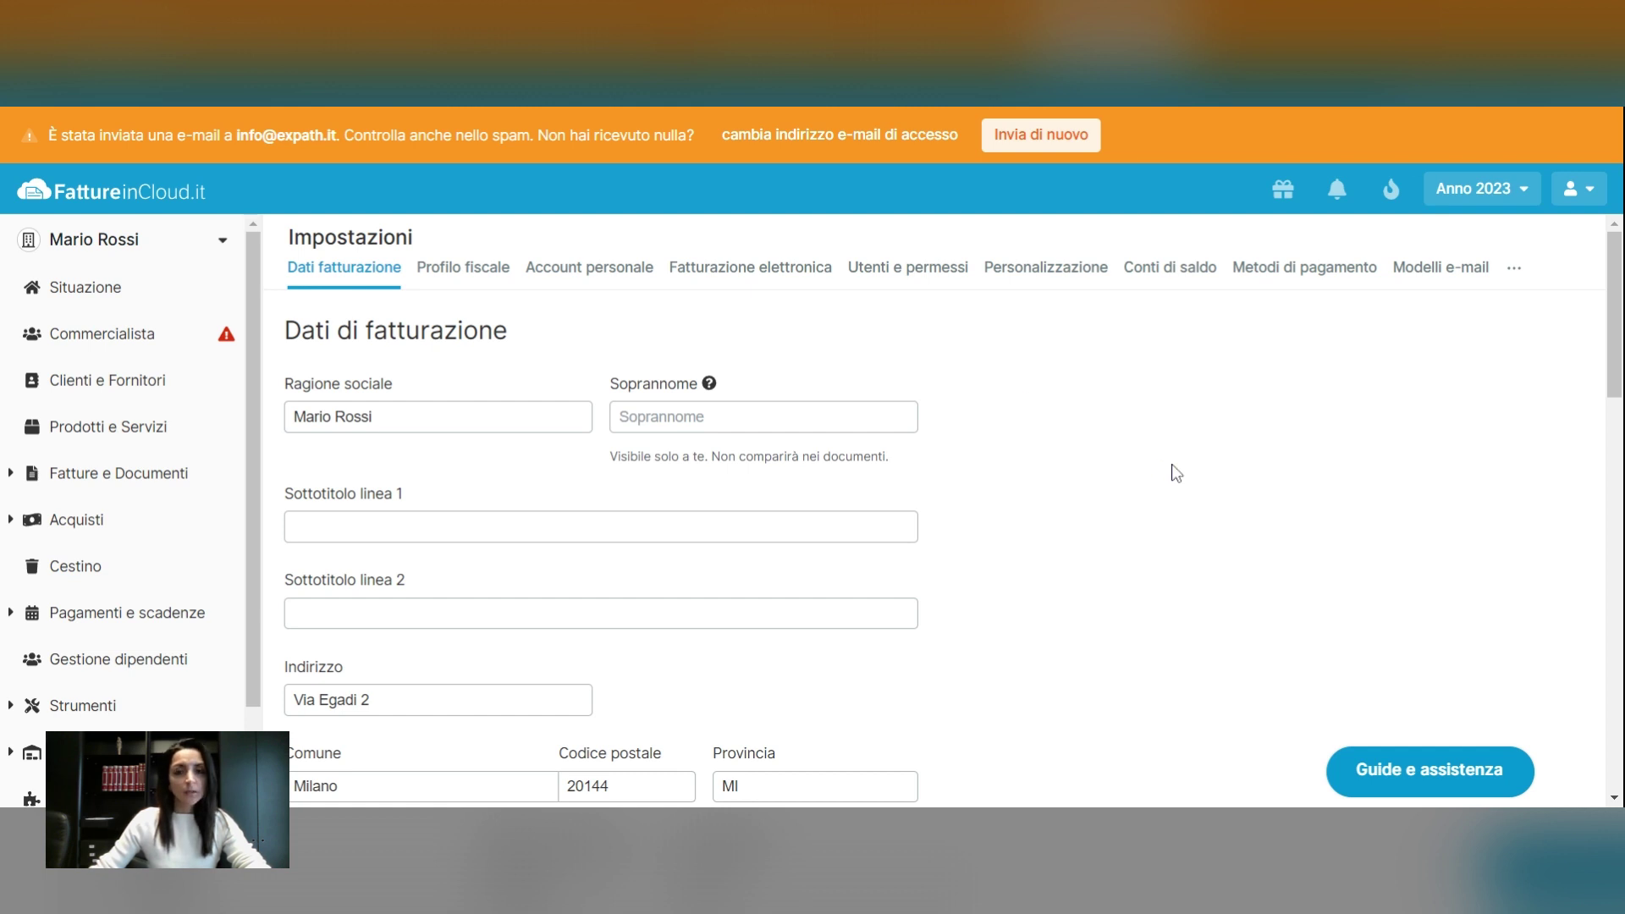
Review the billing details, checking the Codice fiscale and Partita IVA fields
{"action": "scroll", "coordinate": [1172, 466], "scroll_direction": "down", "scroll_amount": 1}
{"action": "scroll", "coordinate": [1172, 465], "scroll_direction": "up", "scroll_amount": 1}
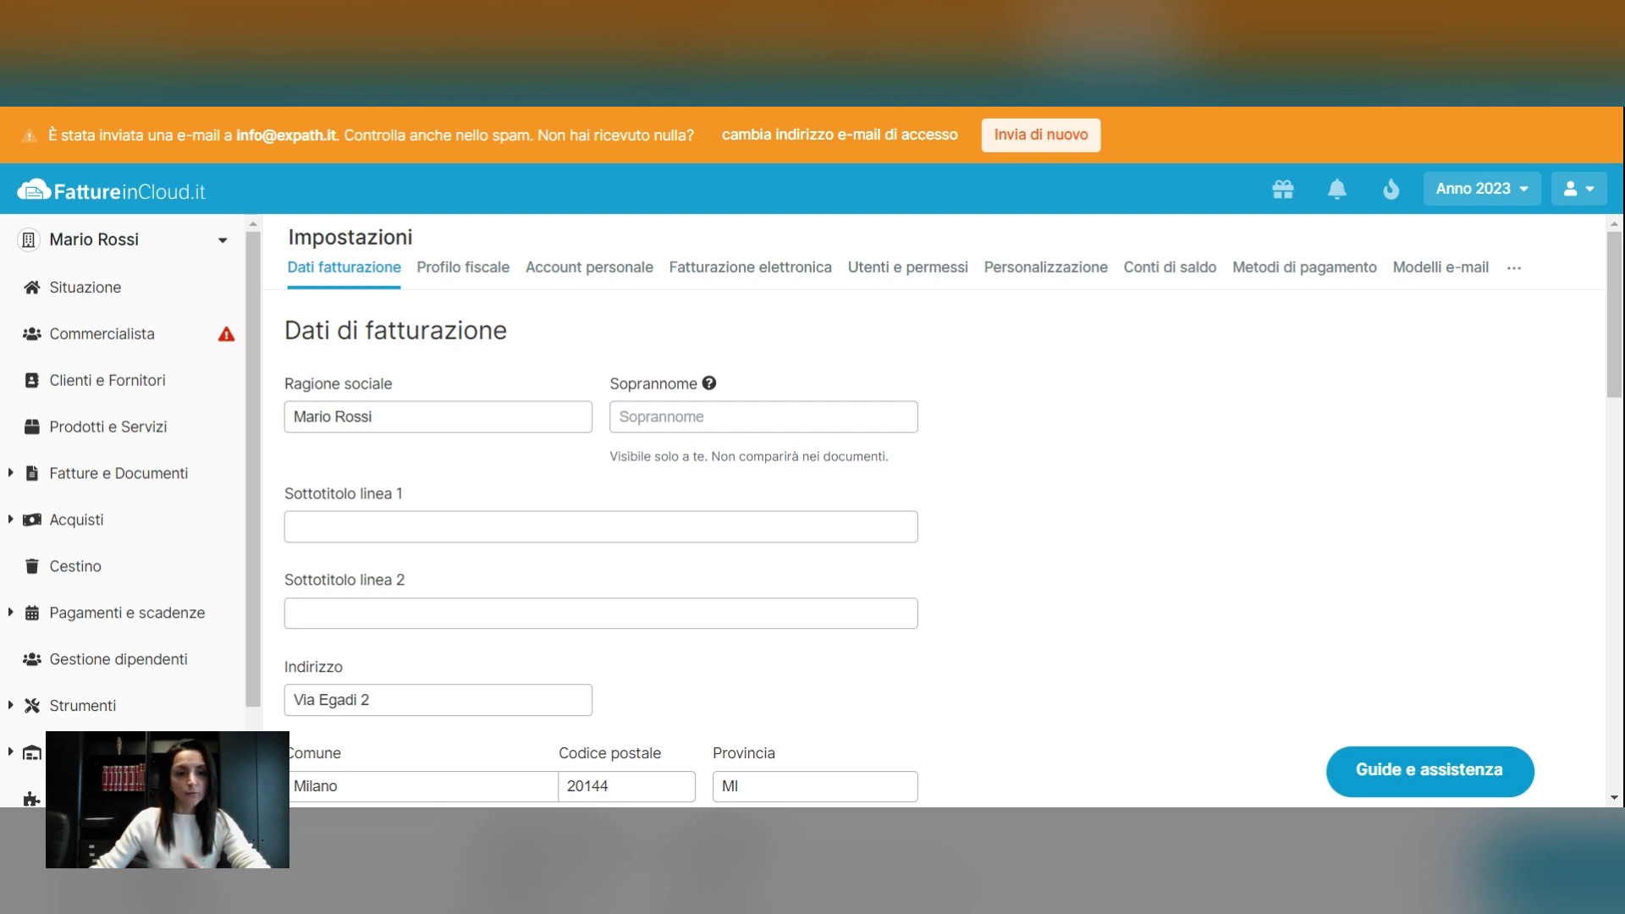
{"action": "scroll", "coordinate": [931, 507], "scroll_direction": "down", "scroll_amount": 5}
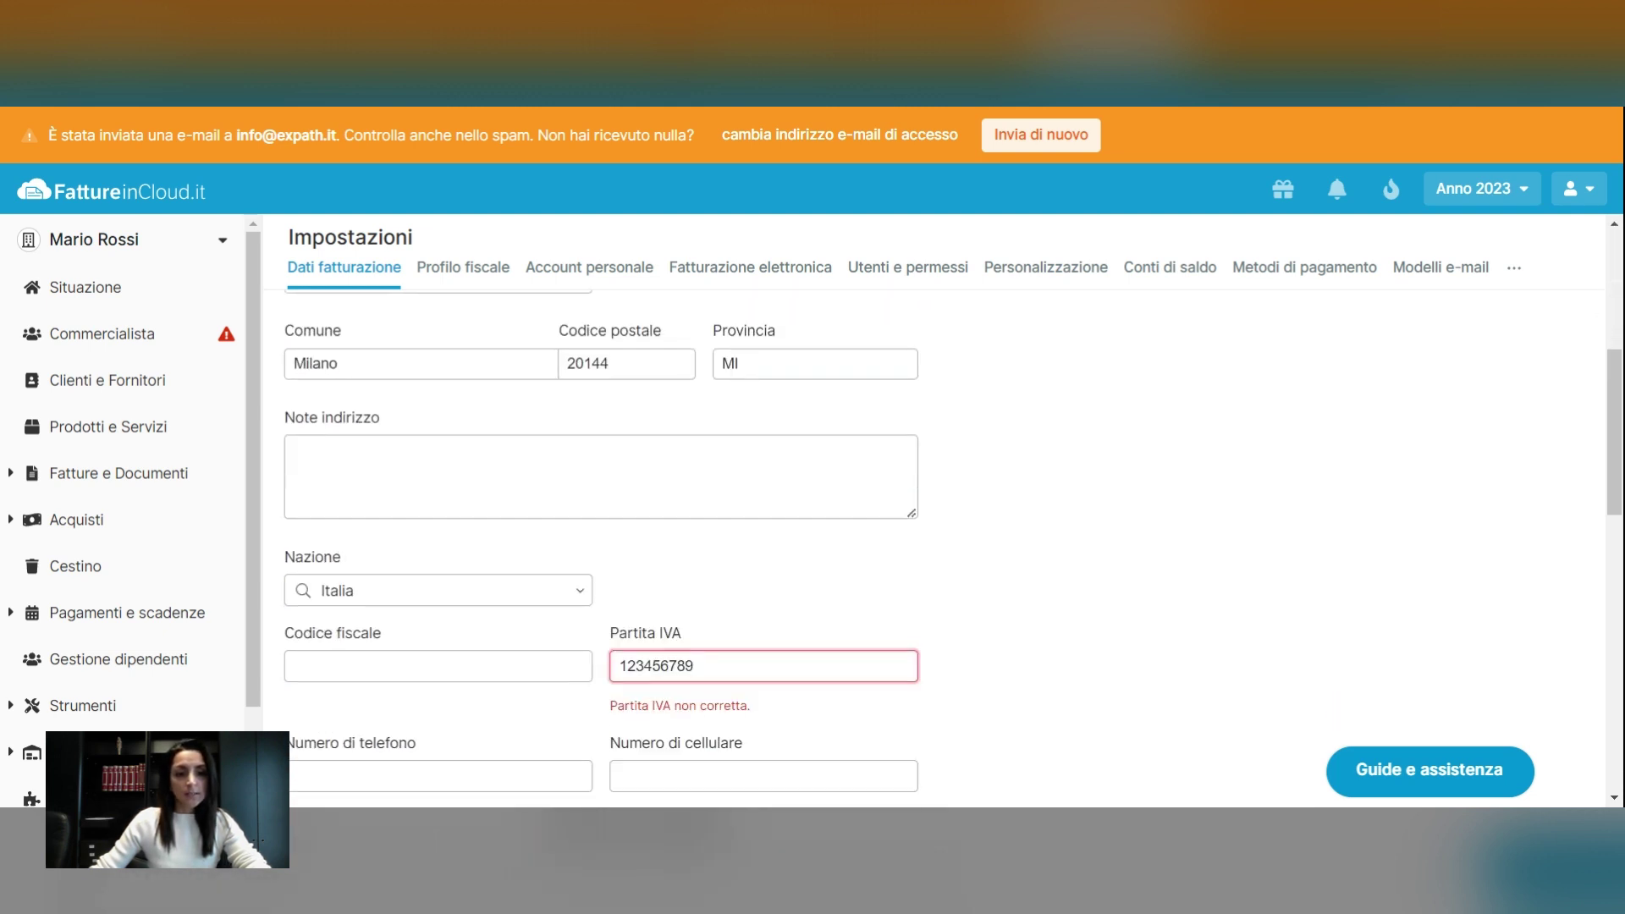
{"action": "scroll", "coordinate": [601, 508], "scroll_direction": "down", "scroll_amount": 4}
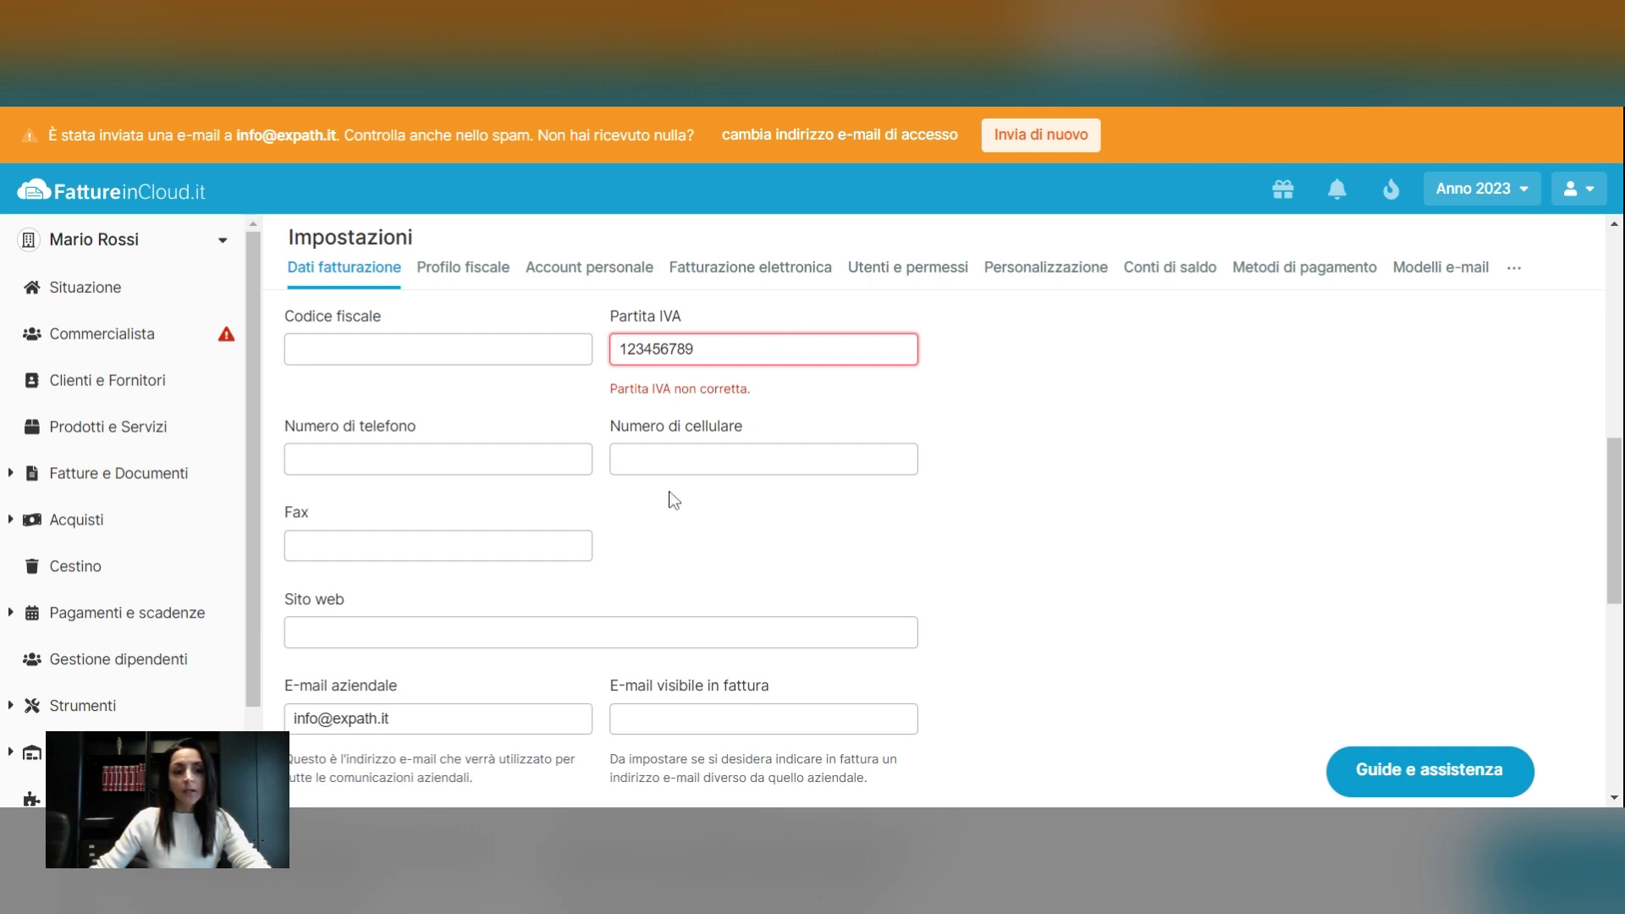
{"action": "scroll", "coordinate": [761, 525], "scroll_direction": "up", "scroll_amount": 3}
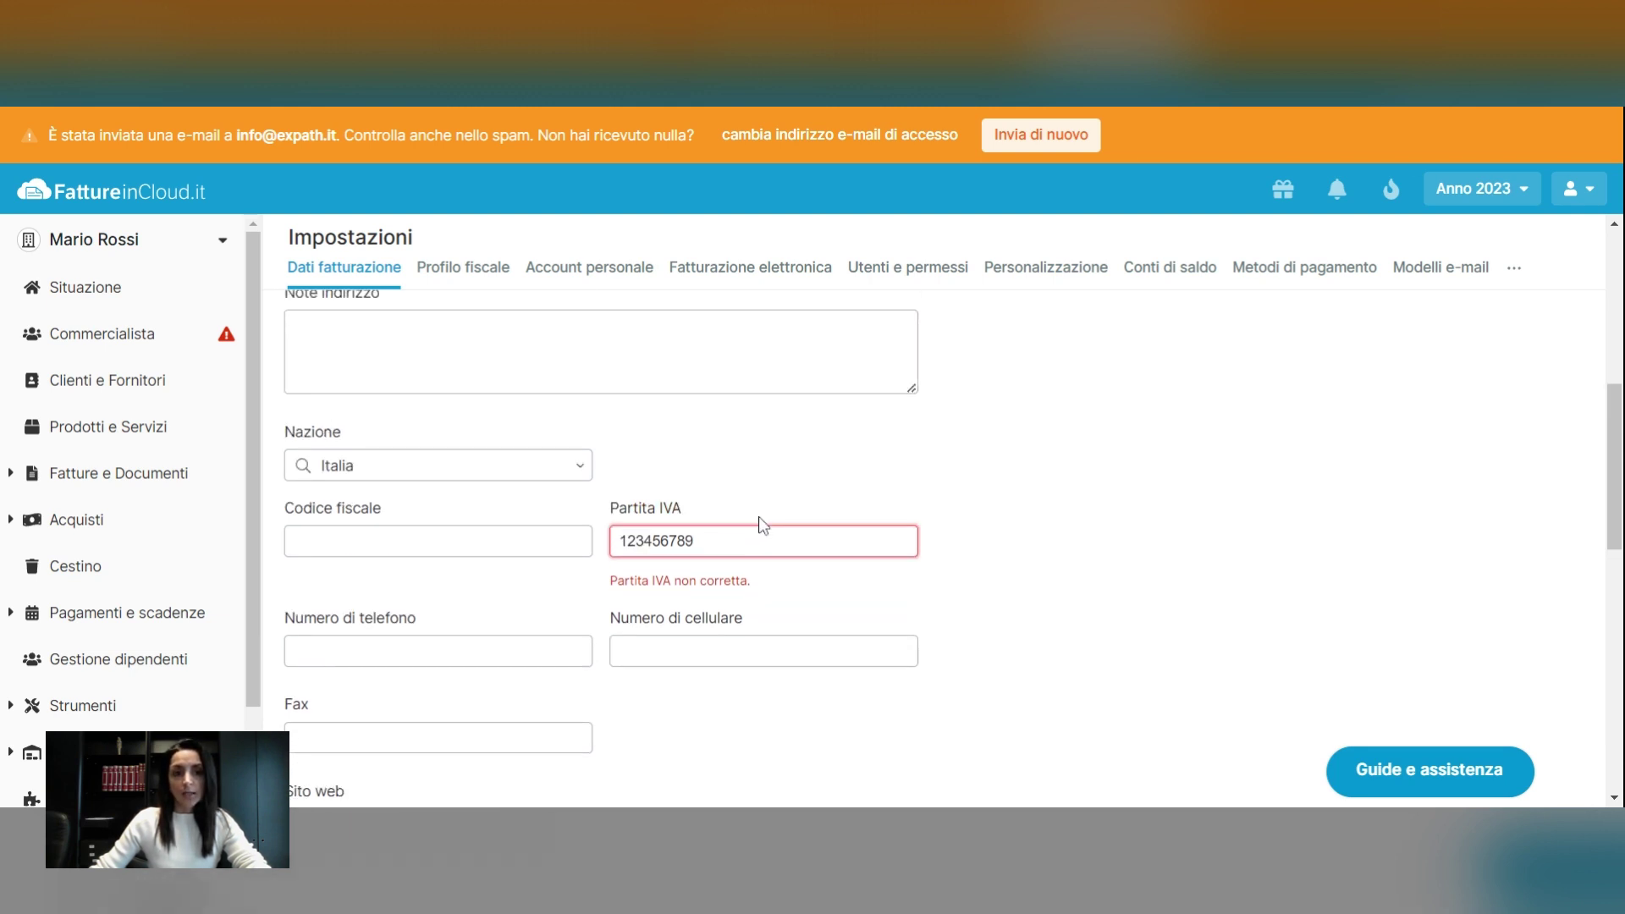
{"action": "scroll", "coordinate": [763, 525], "scroll_direction": "up", "scroll_amount": 5}
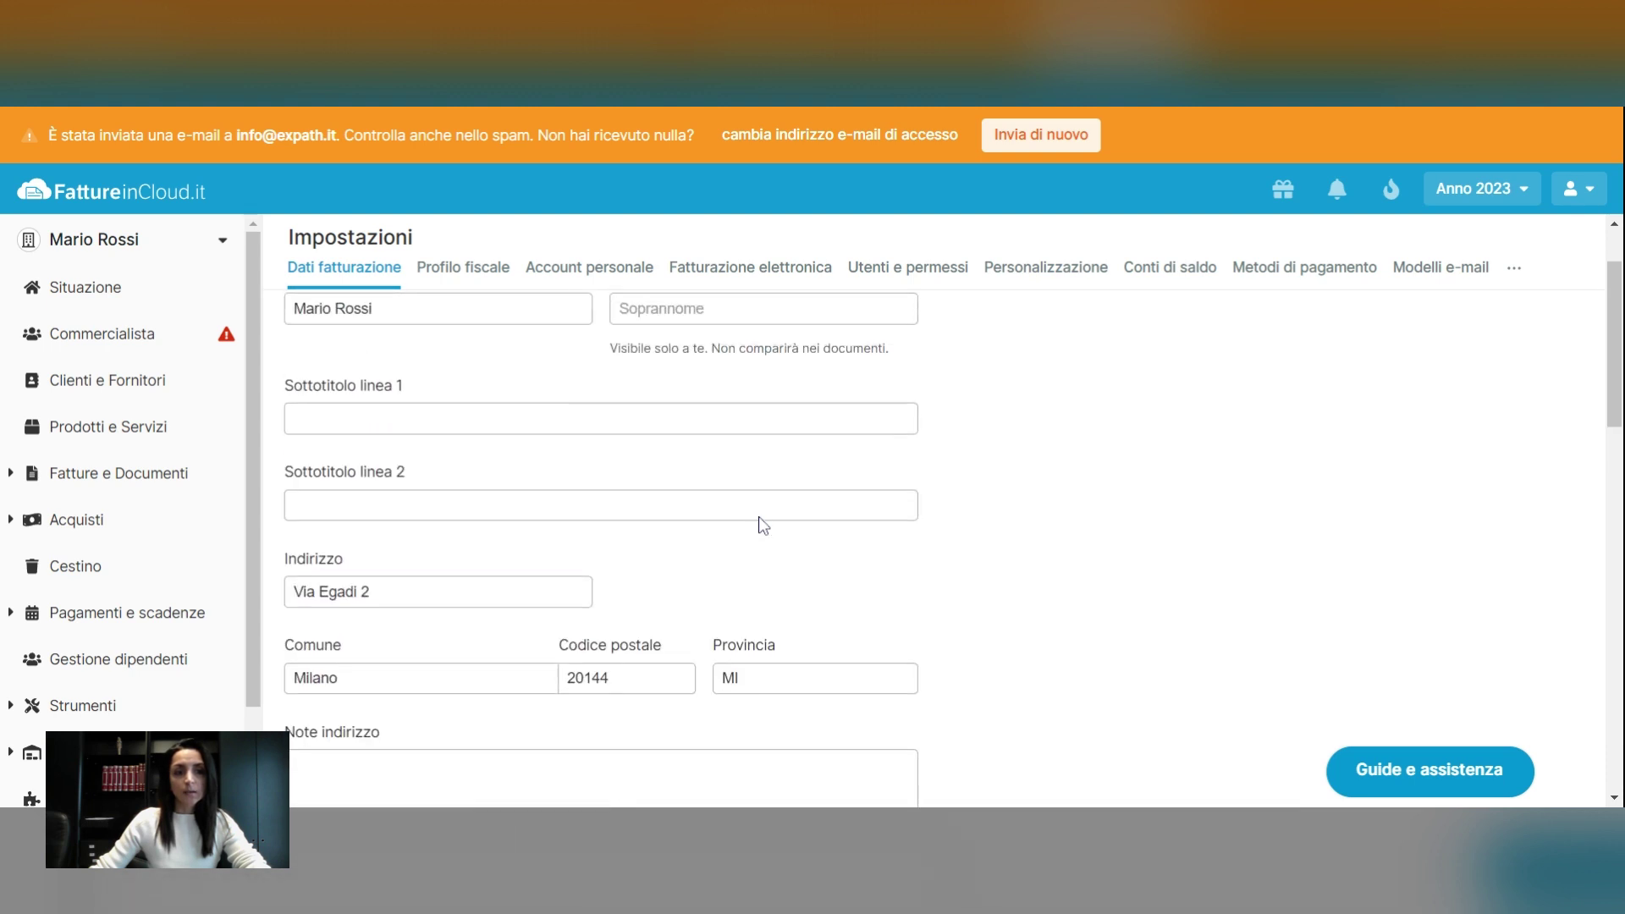
{"action": "scroll", "coordinate": [491, 582], "scroll_direction": "down", "scroll_amount": 1}
{"action": "scroll", "coordinate": [491, 582], "scroll_direction": "down", "scroll_amount": 3}
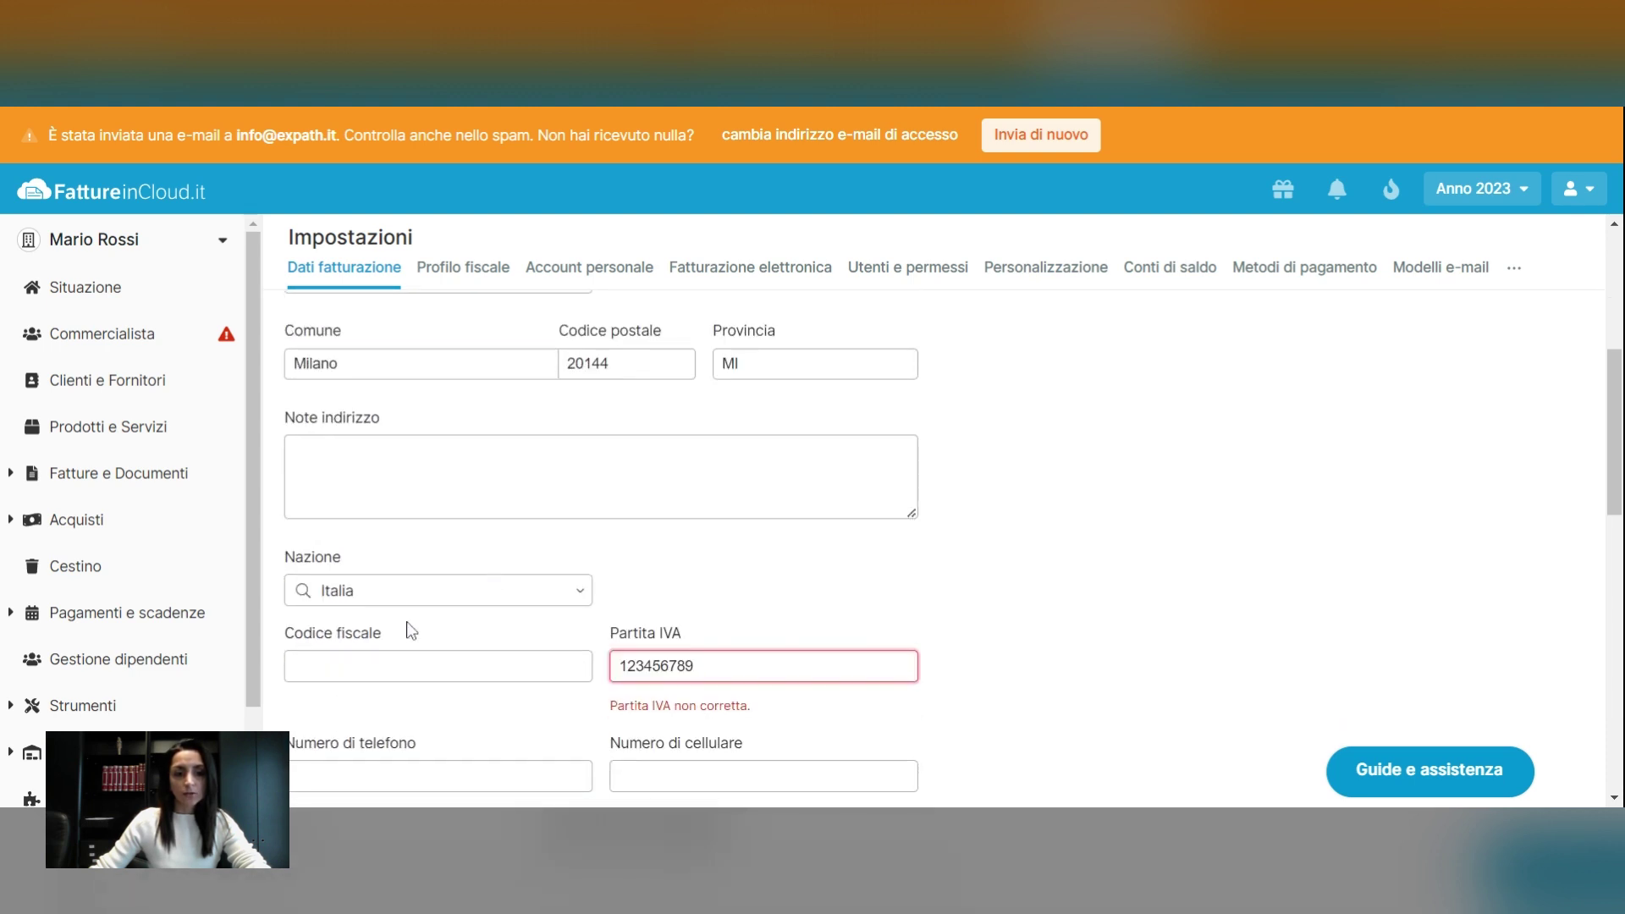
{"action": "left_click", "coordinate": [334, 665]}
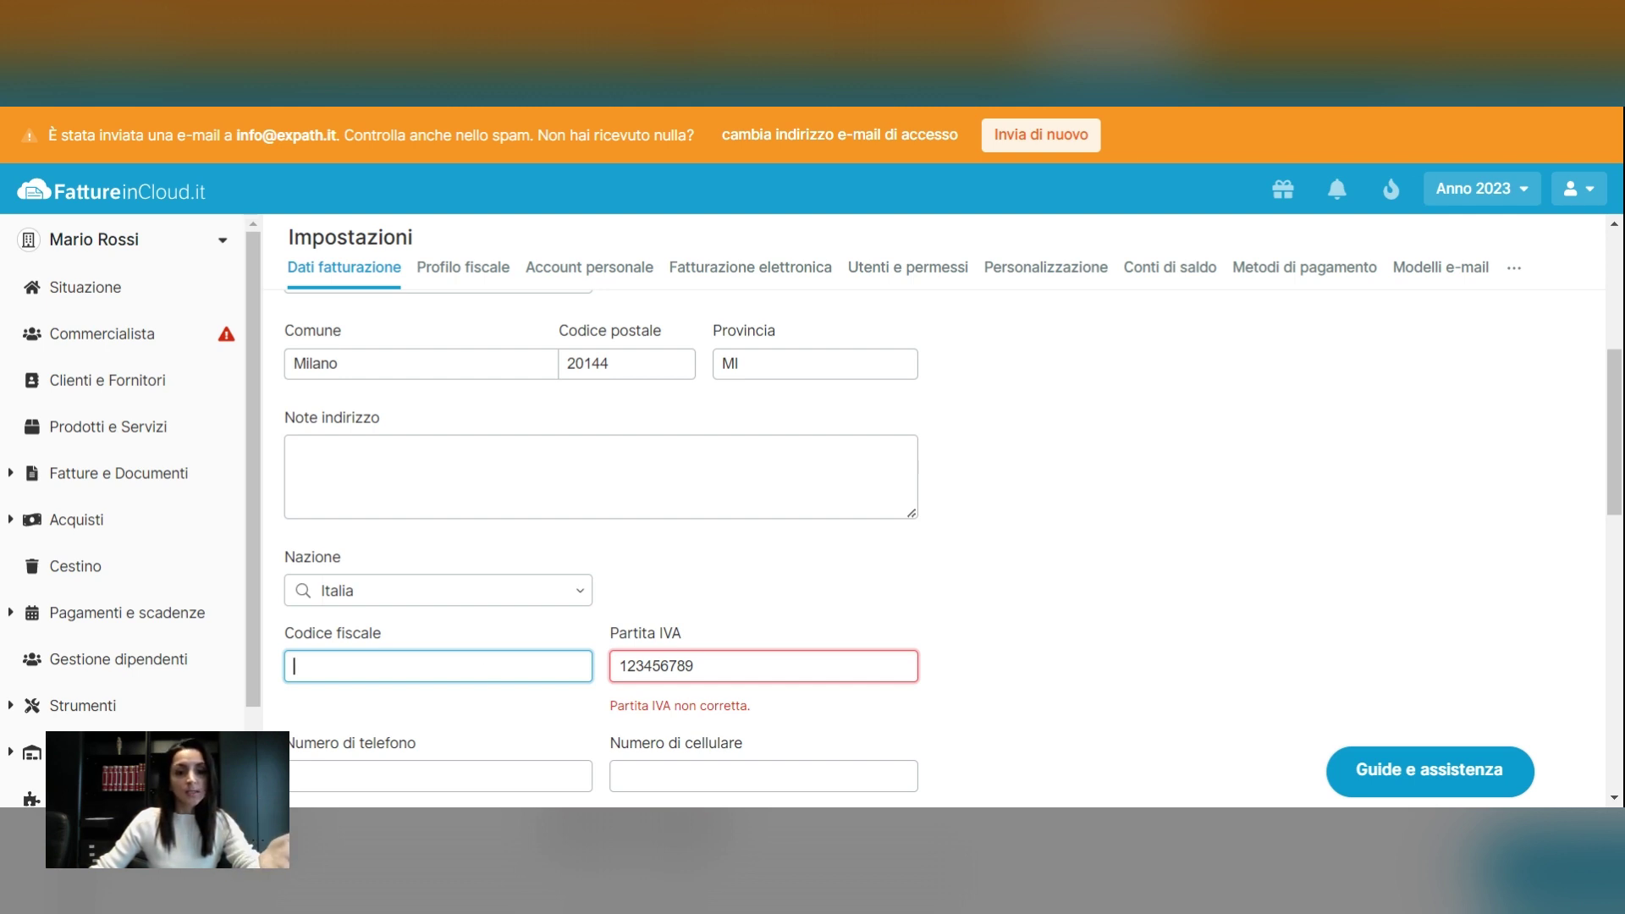
{"action": "left_click", "coordinate": [653, 664]}
Check the Sito web and PayPal fields, then switch to Profilo fiscale
{"action": "scroll", "coordinate": [660, 666], "scroll_direction": "down", "scroll_amount": 3}
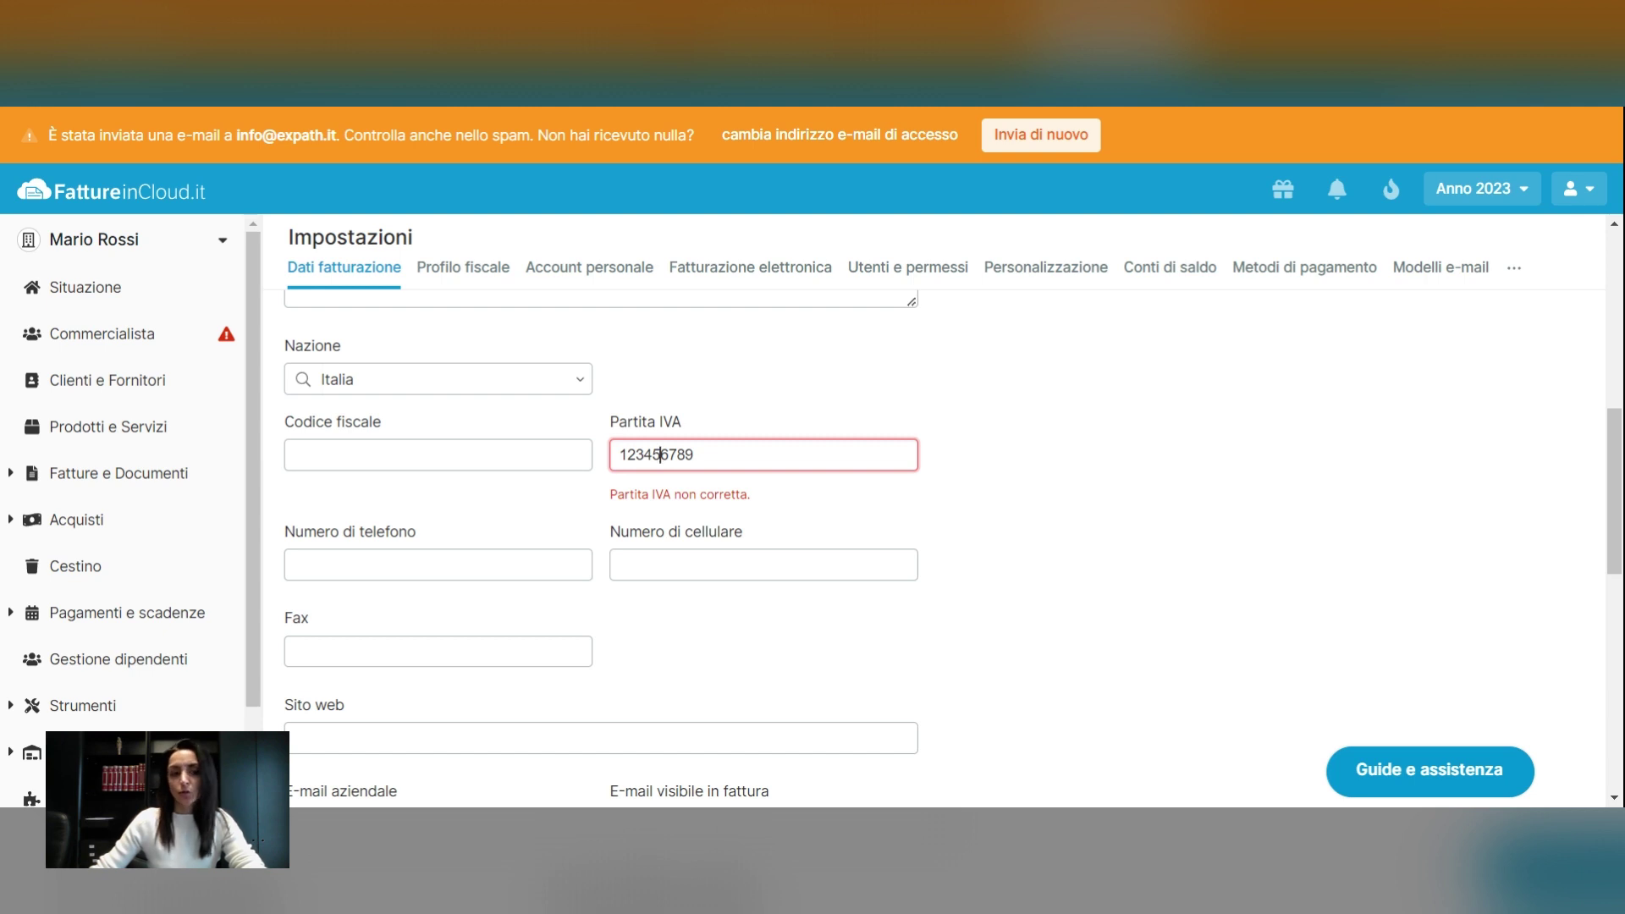
{"action": "scroll", "coordinate": [660, 664], "scroll_direction": "down", "scroll_amount": 1}
{"action": "left_click", "coordinate": [427, 642]}
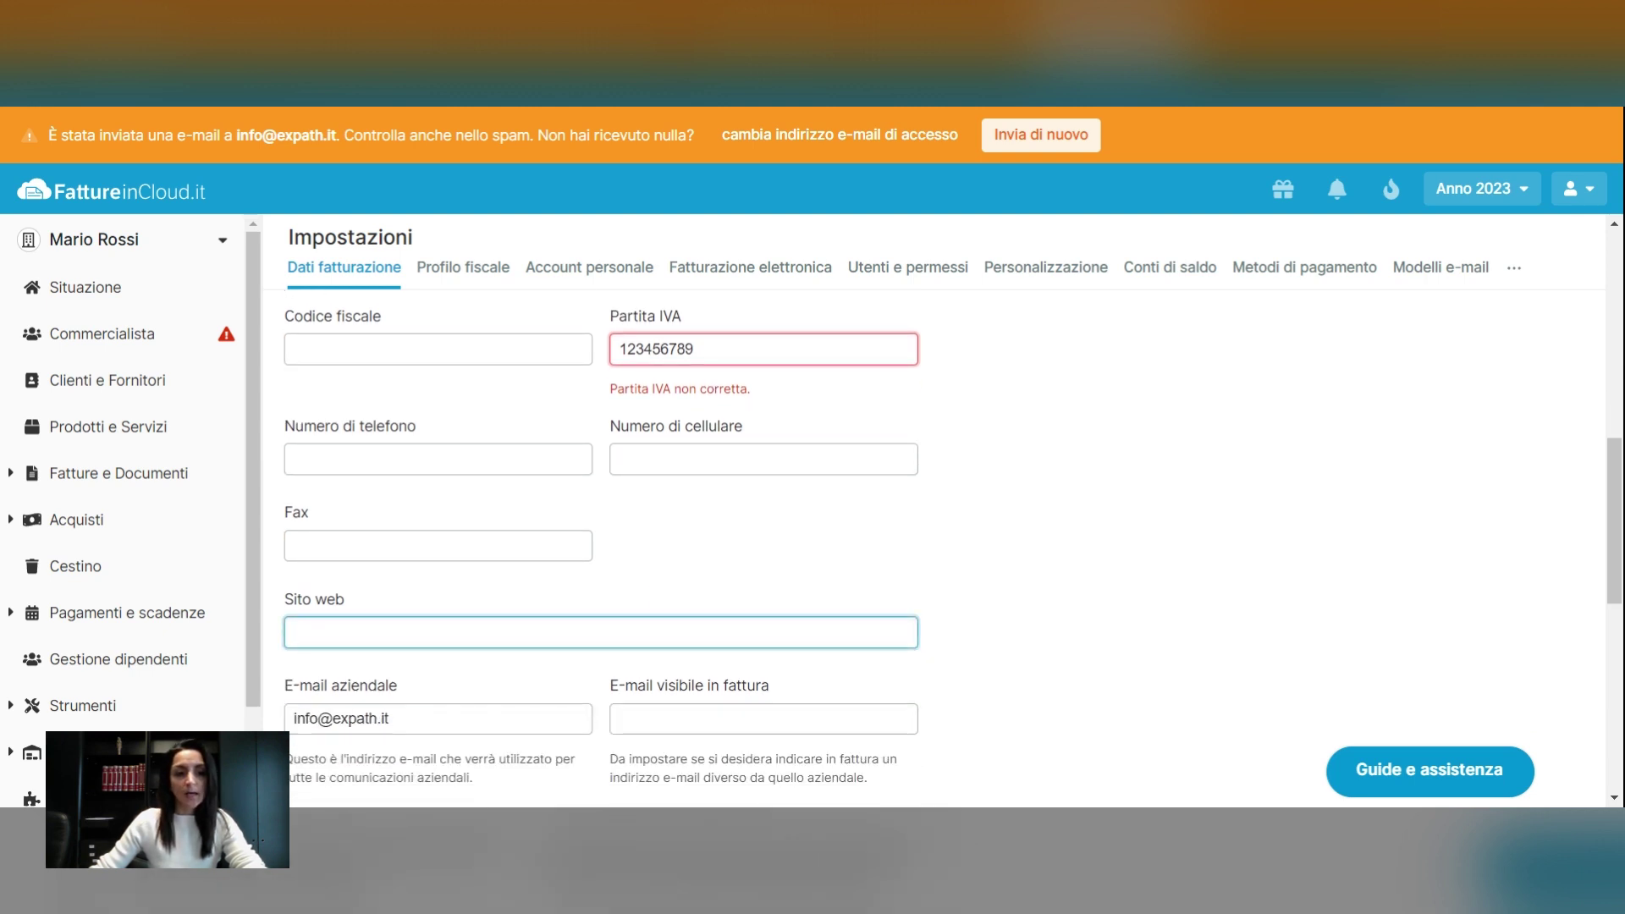
{"action": "scroll", "coordinate": [686, 664], "scroll_direction": "down", "scroll_amount": 2}
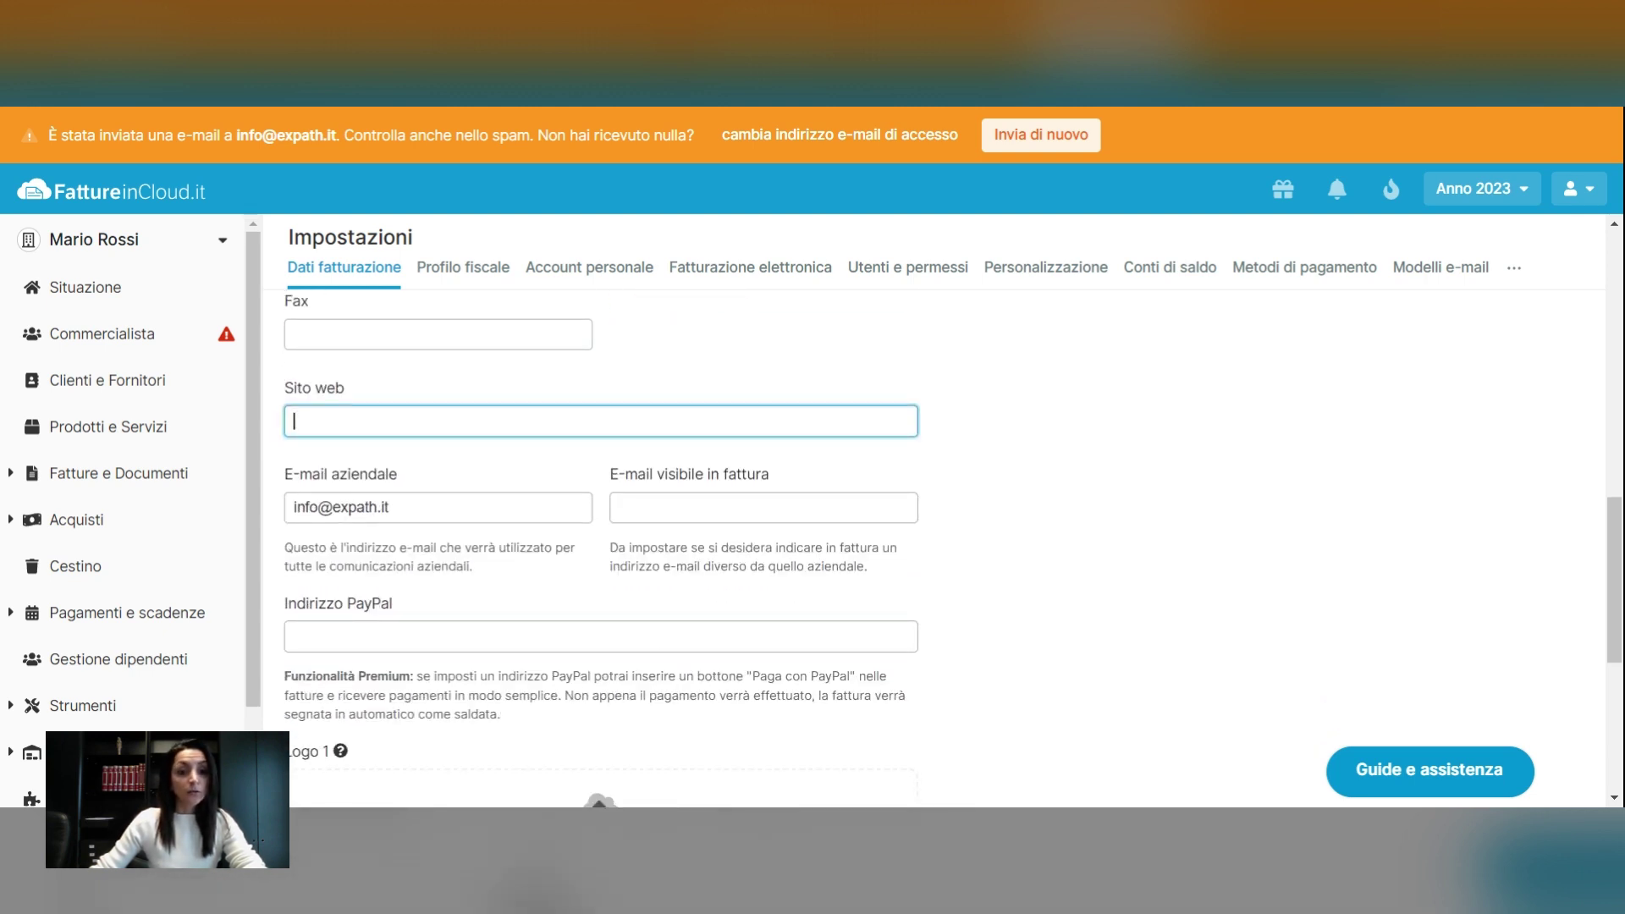
{"action": "left_click", "coordinate": [684, 643]}
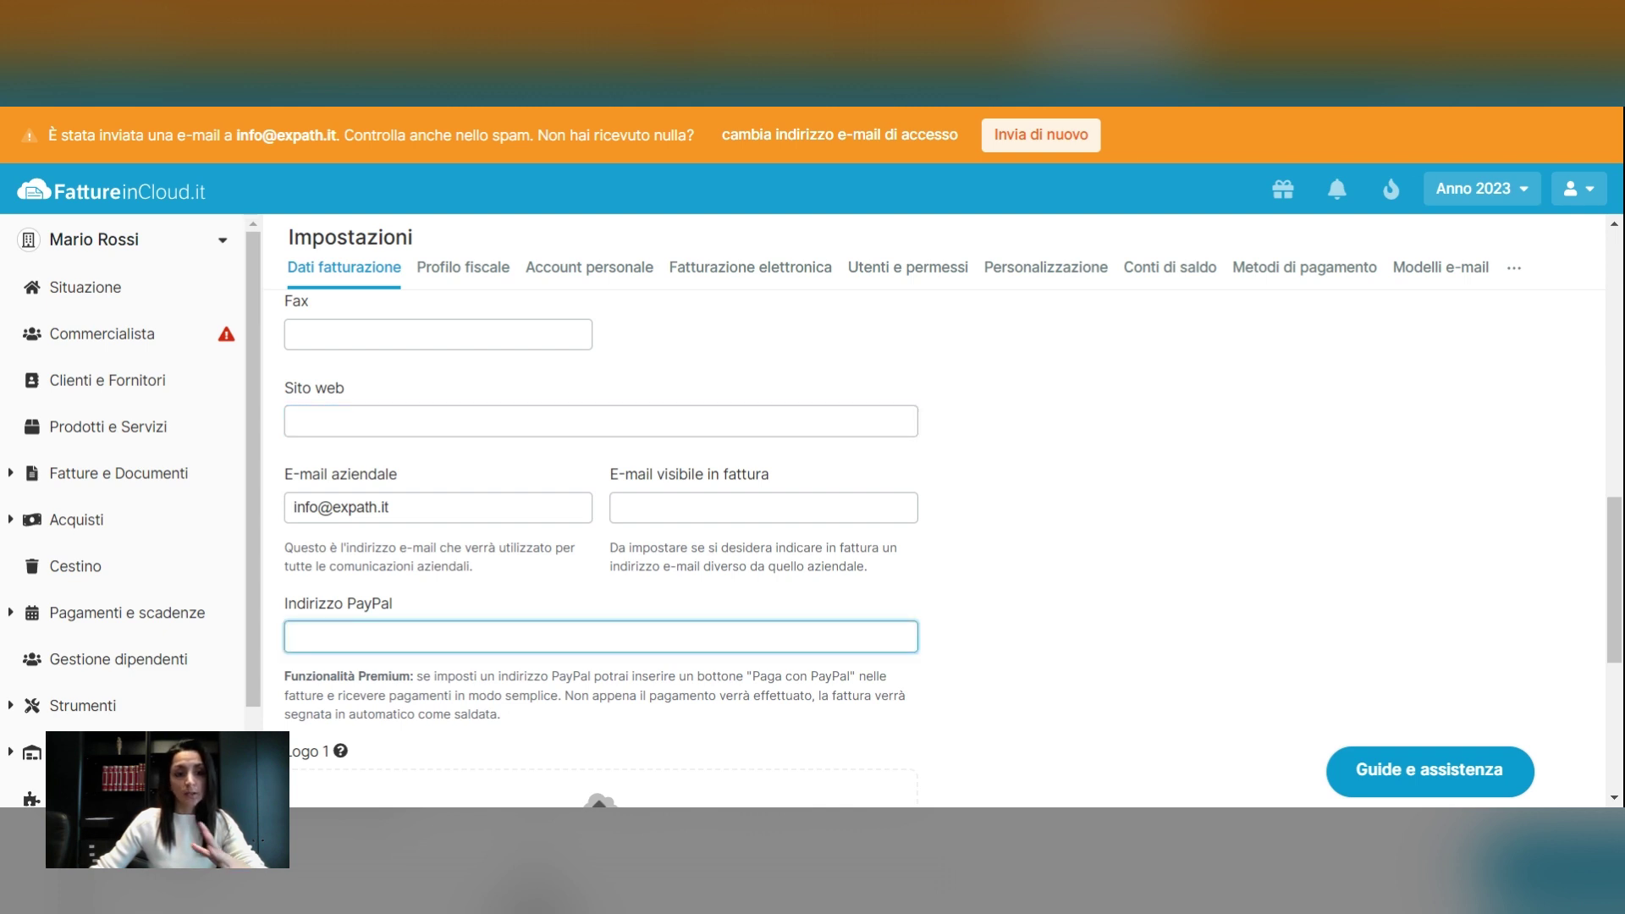
{"action": "scroll", "coordinate": [684, 643], "scroll_direction": "down", "scroll_amount": 2}
{"action": "scroll", "coordinate": [603, 512], "scroll_direction": "down", "scroll_amount": 1}
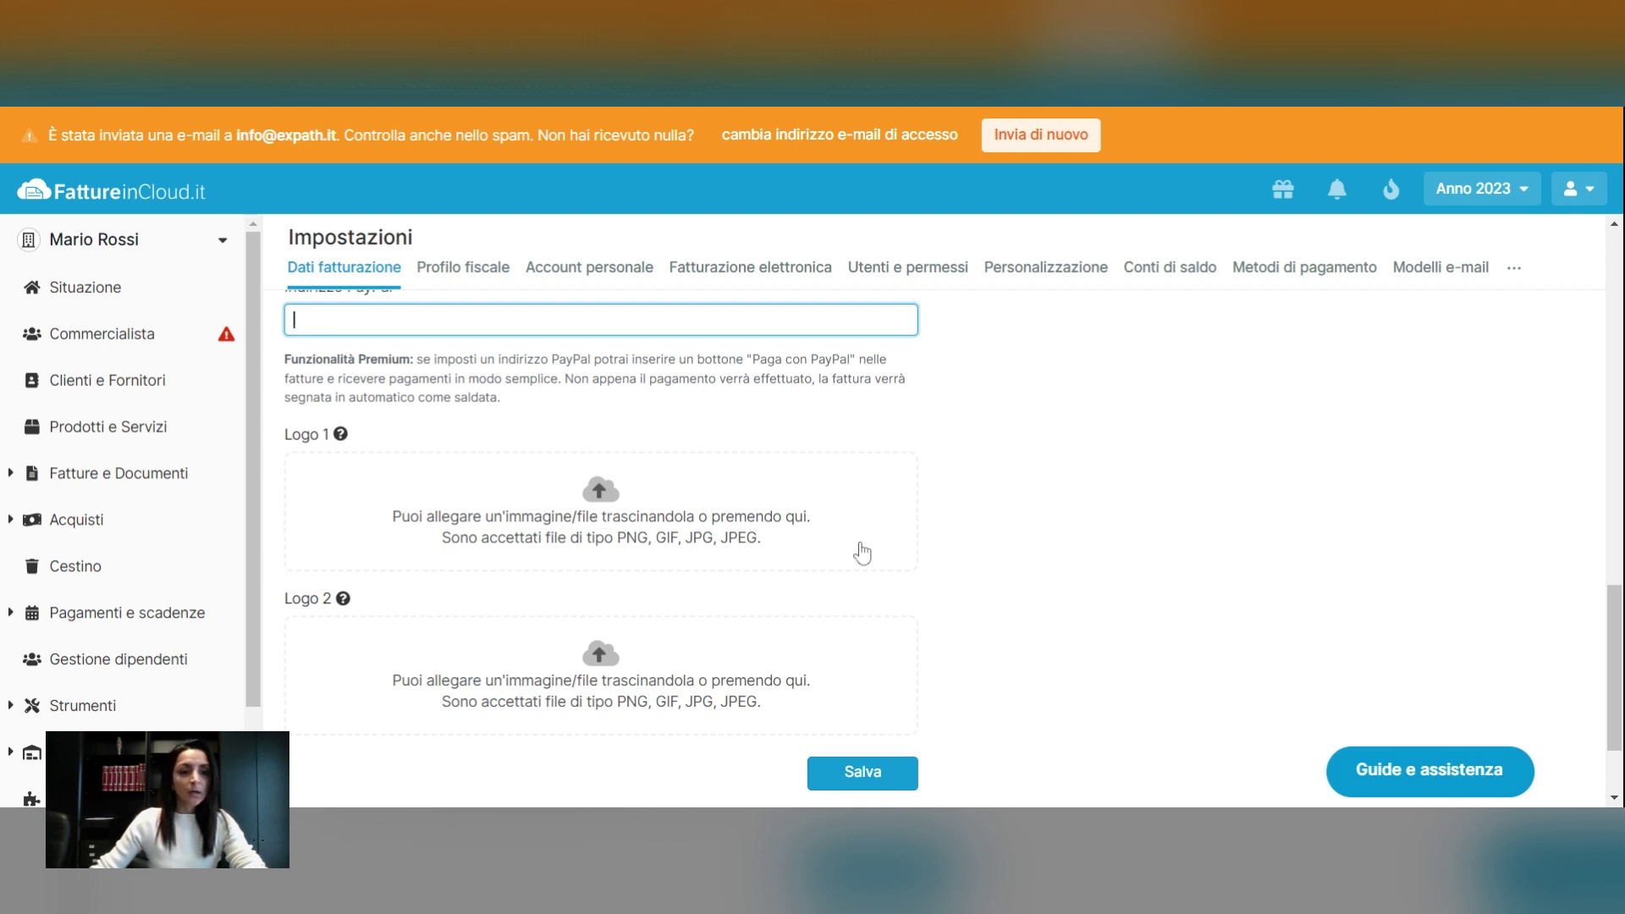
{"action": "scroll", "coordinate": [809, 558], "scroll_direction": "down", "scroll_amount": 2}
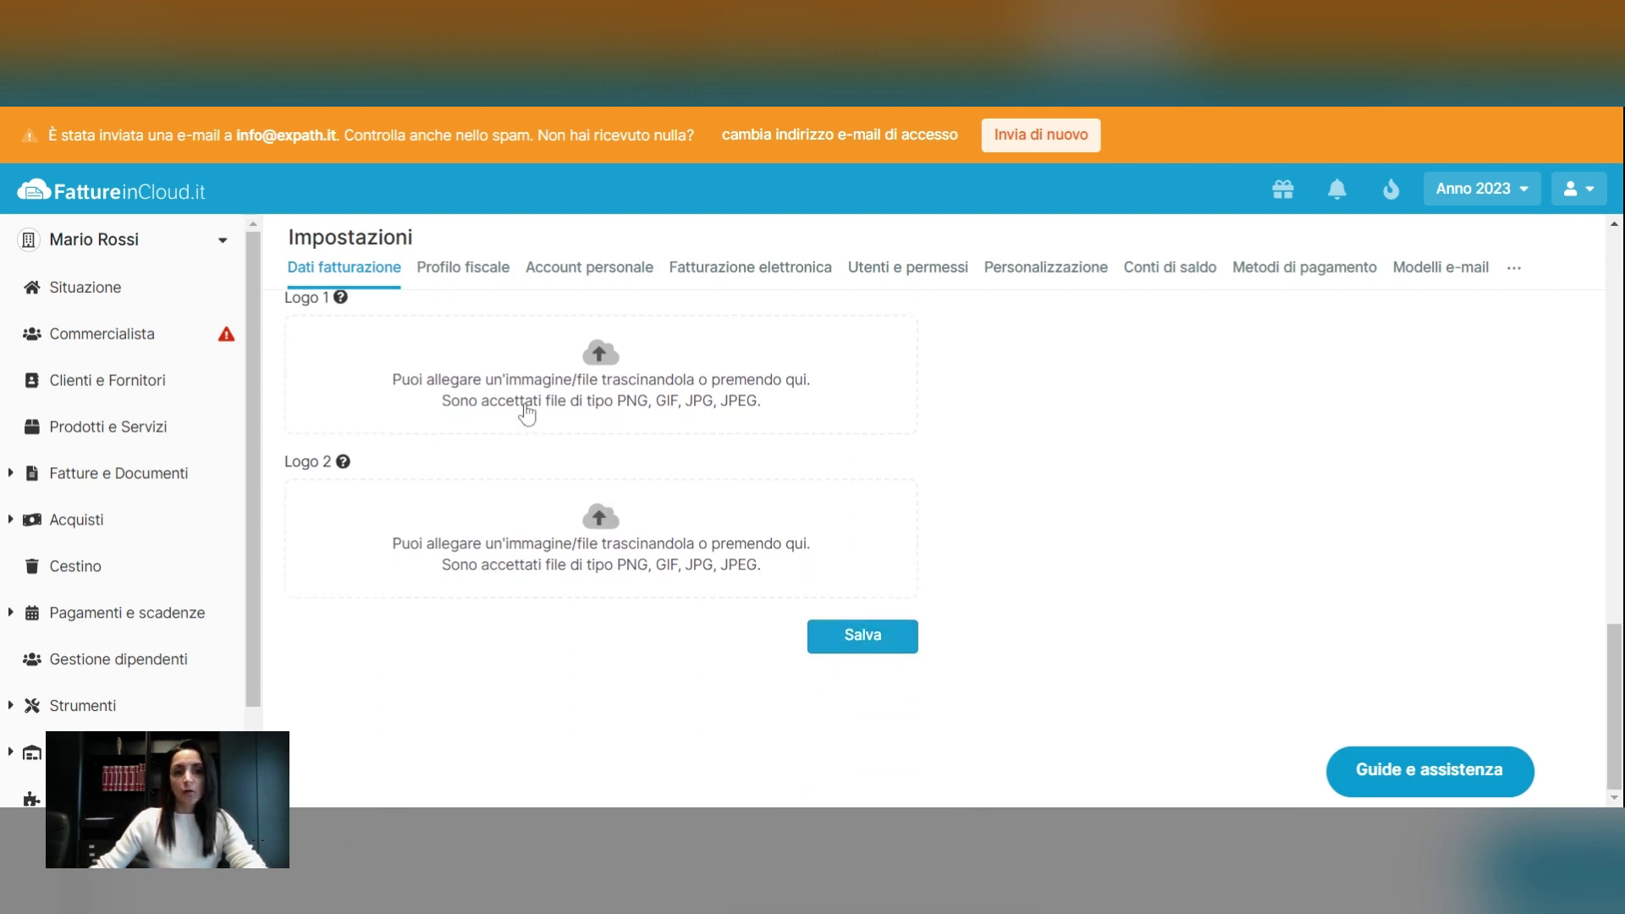
{"action": "left_click", "coordinate": [446, 269]}
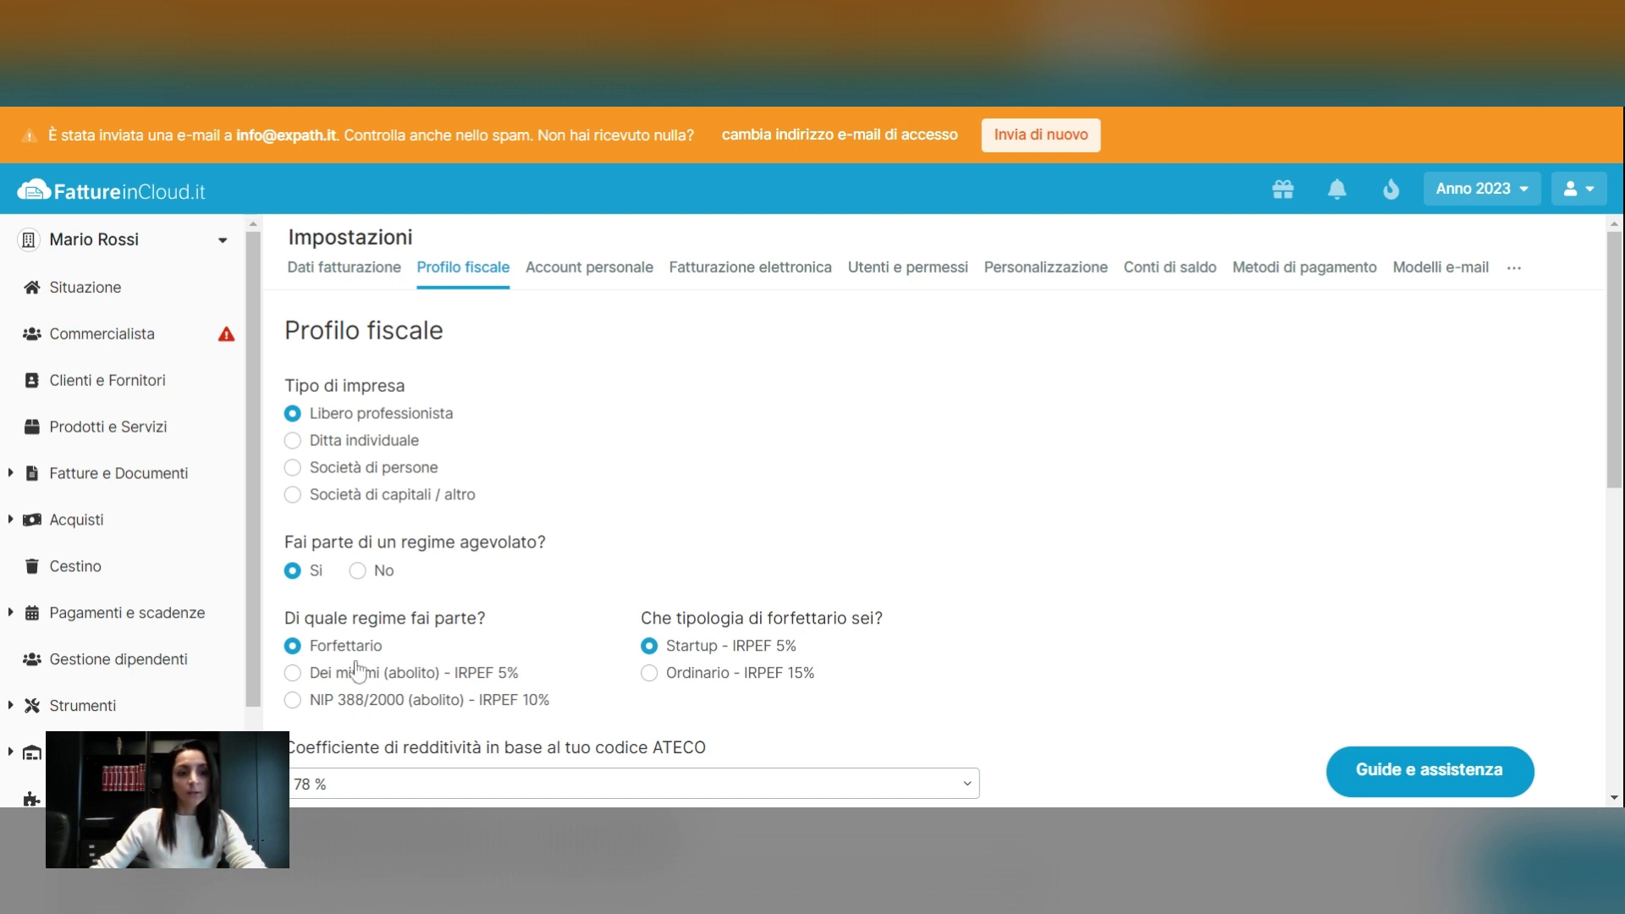
Scroll through the fiscal profile and expand the Coefficiente di redditività options
{"action": "scroll", "coordinate": [594, 640], "scroll_direction": "down", "scroll_amount": 3}
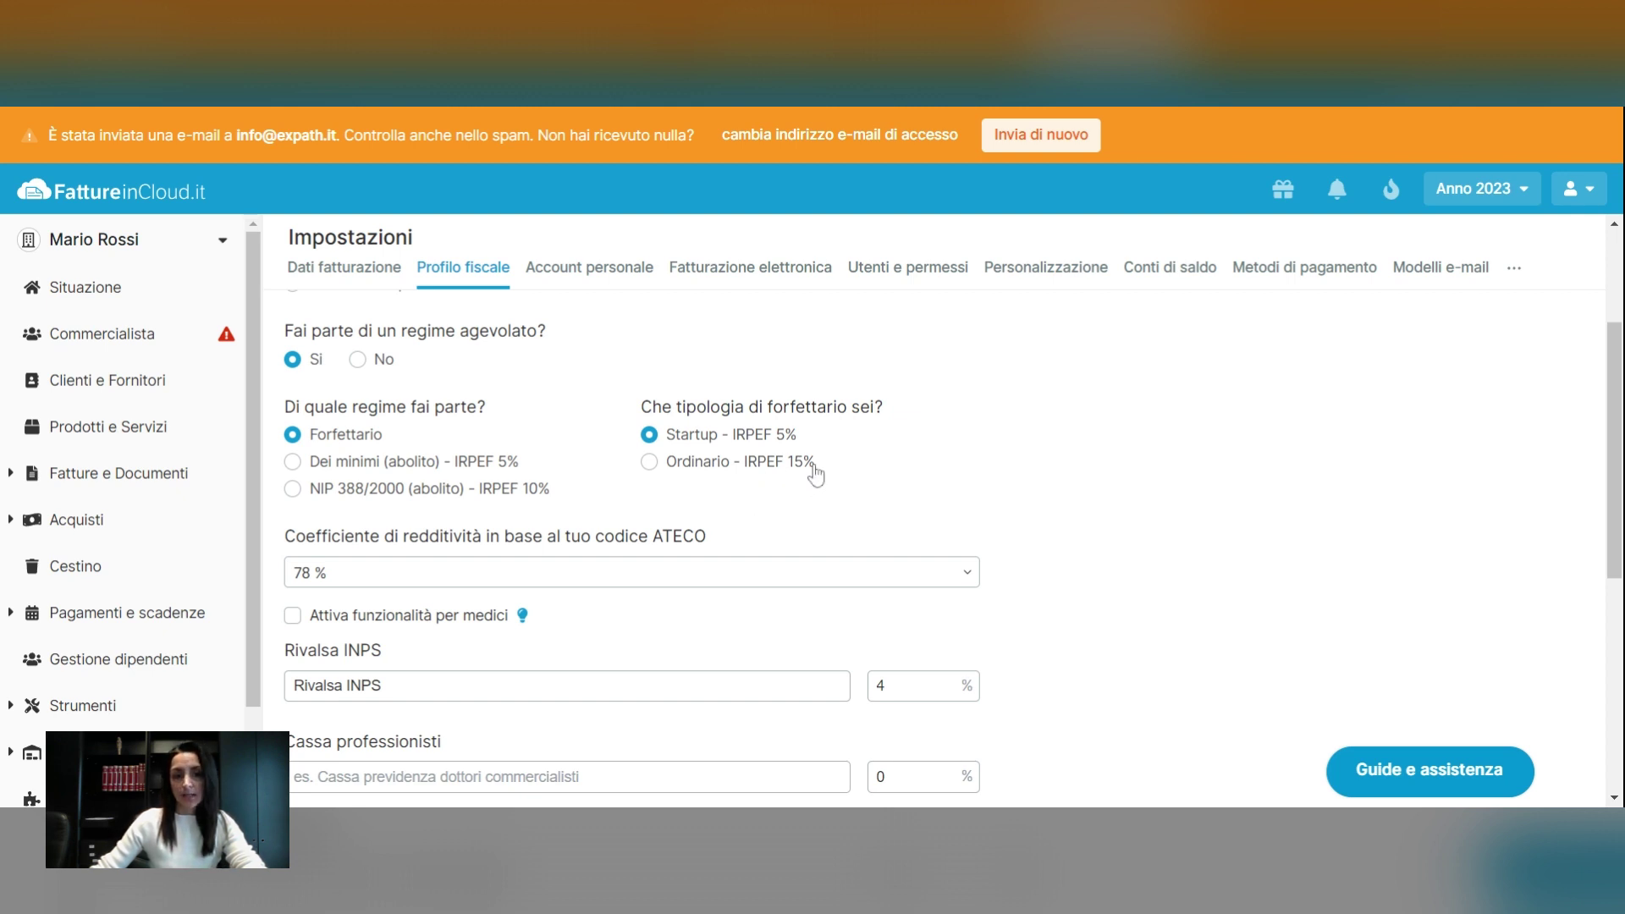
{"action": "scroll", "coordinate": [780, 483], "scroll_direction": "down", "scroll_amount": 1}
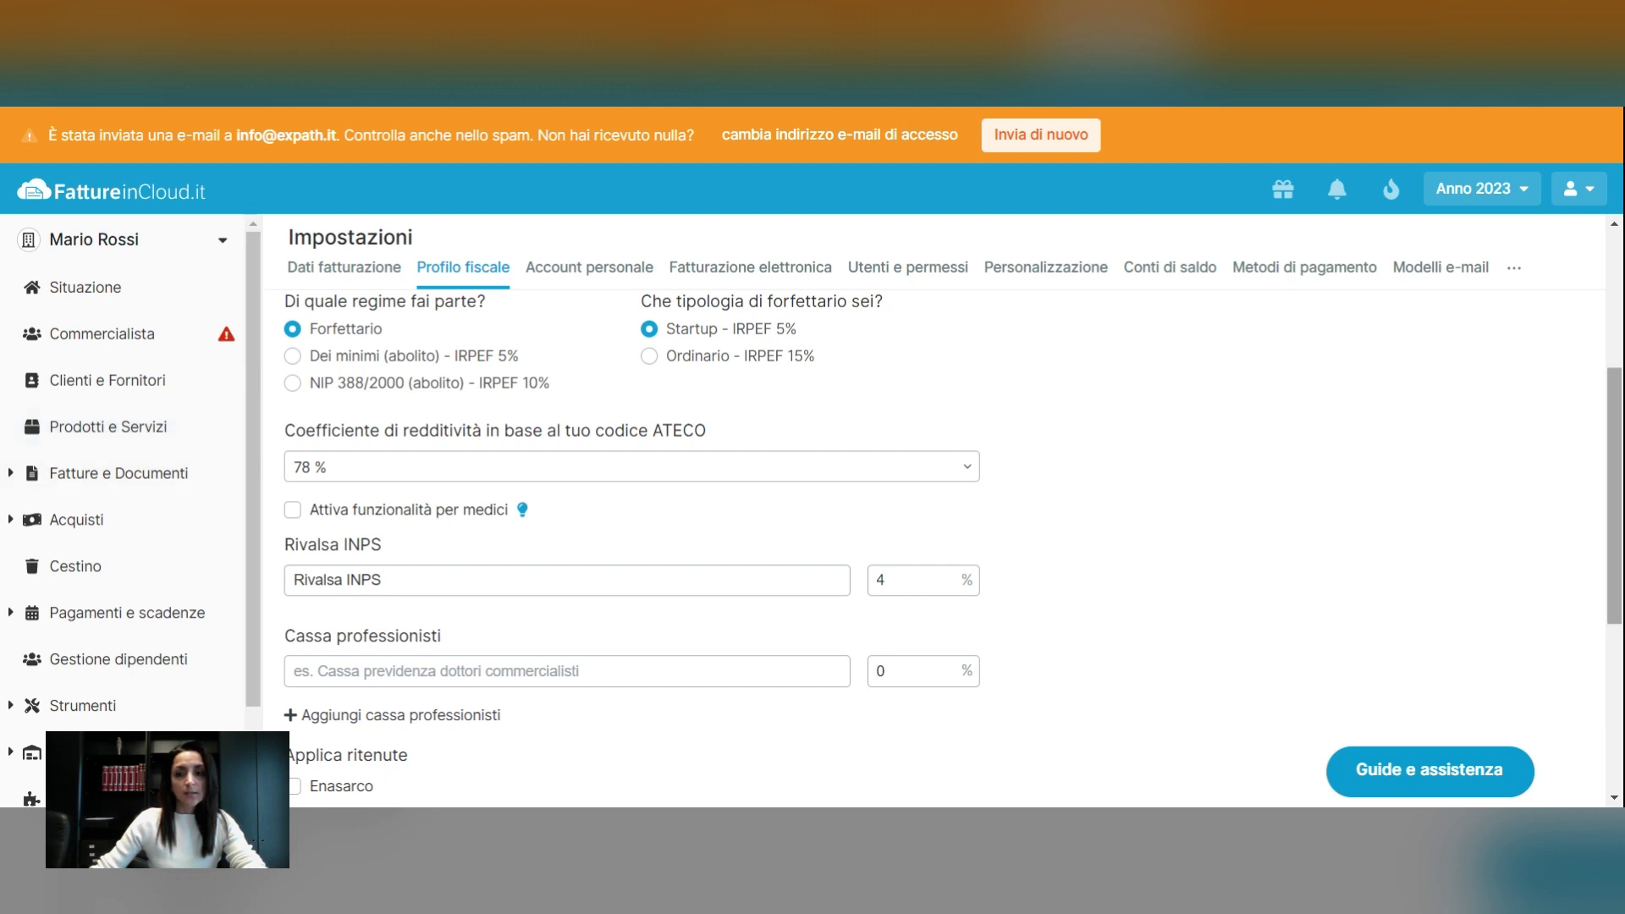
{"action": "left_click", "coordinate": [347, 482]}
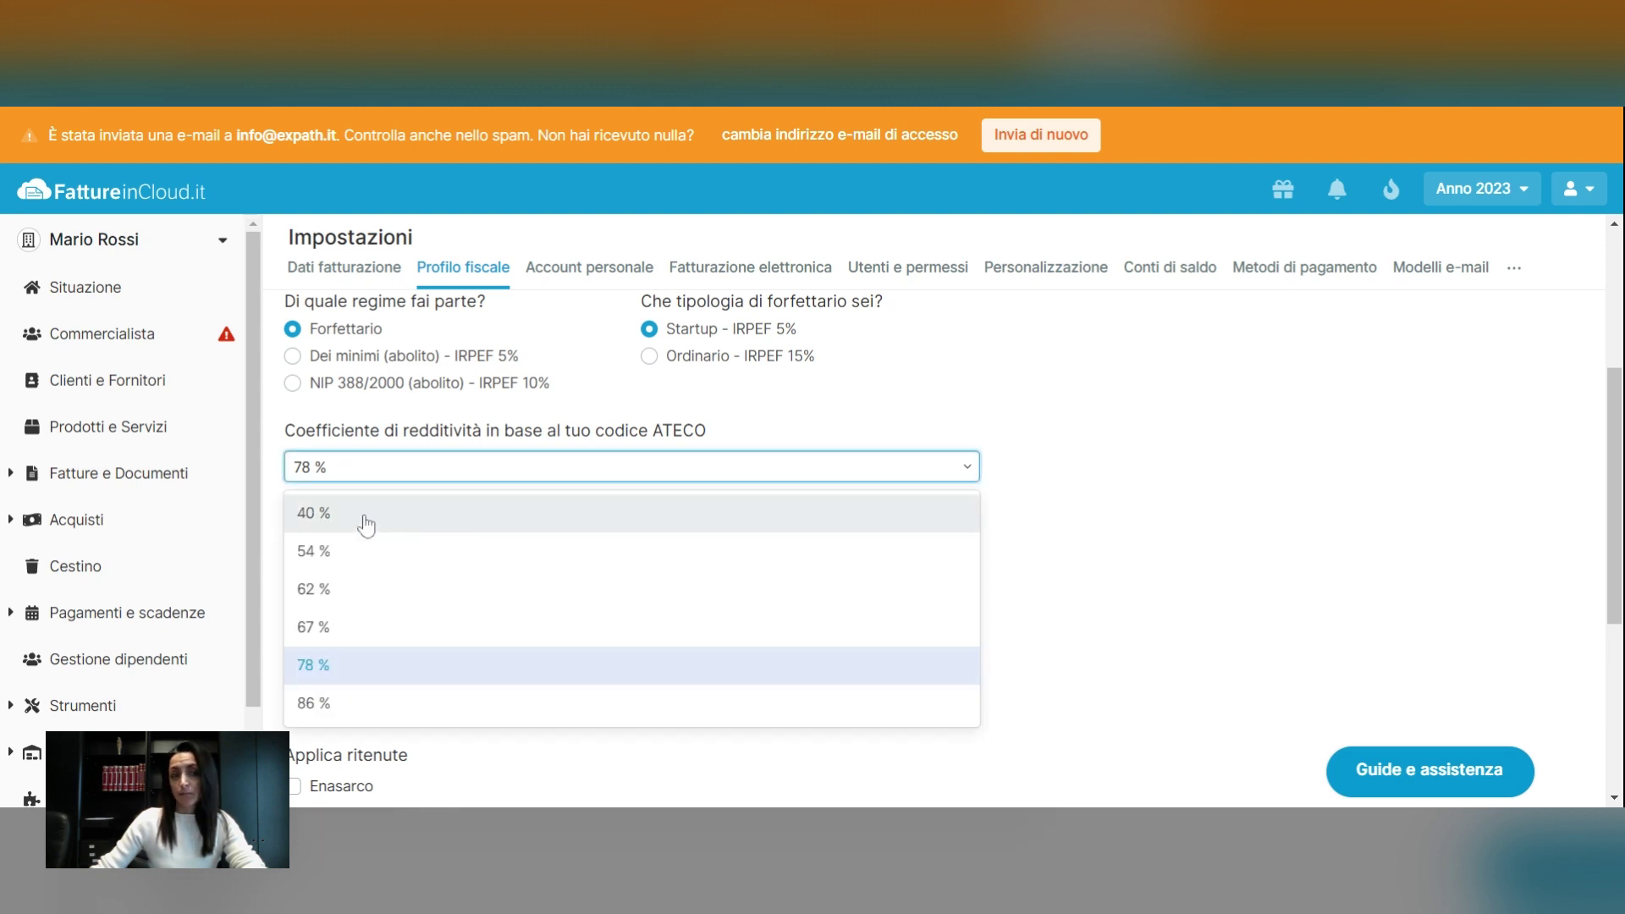
Close the coefficient list, leaving the ATECO coefficient at 78%
{"action": "left_click", "coordinate": [389, 476]}
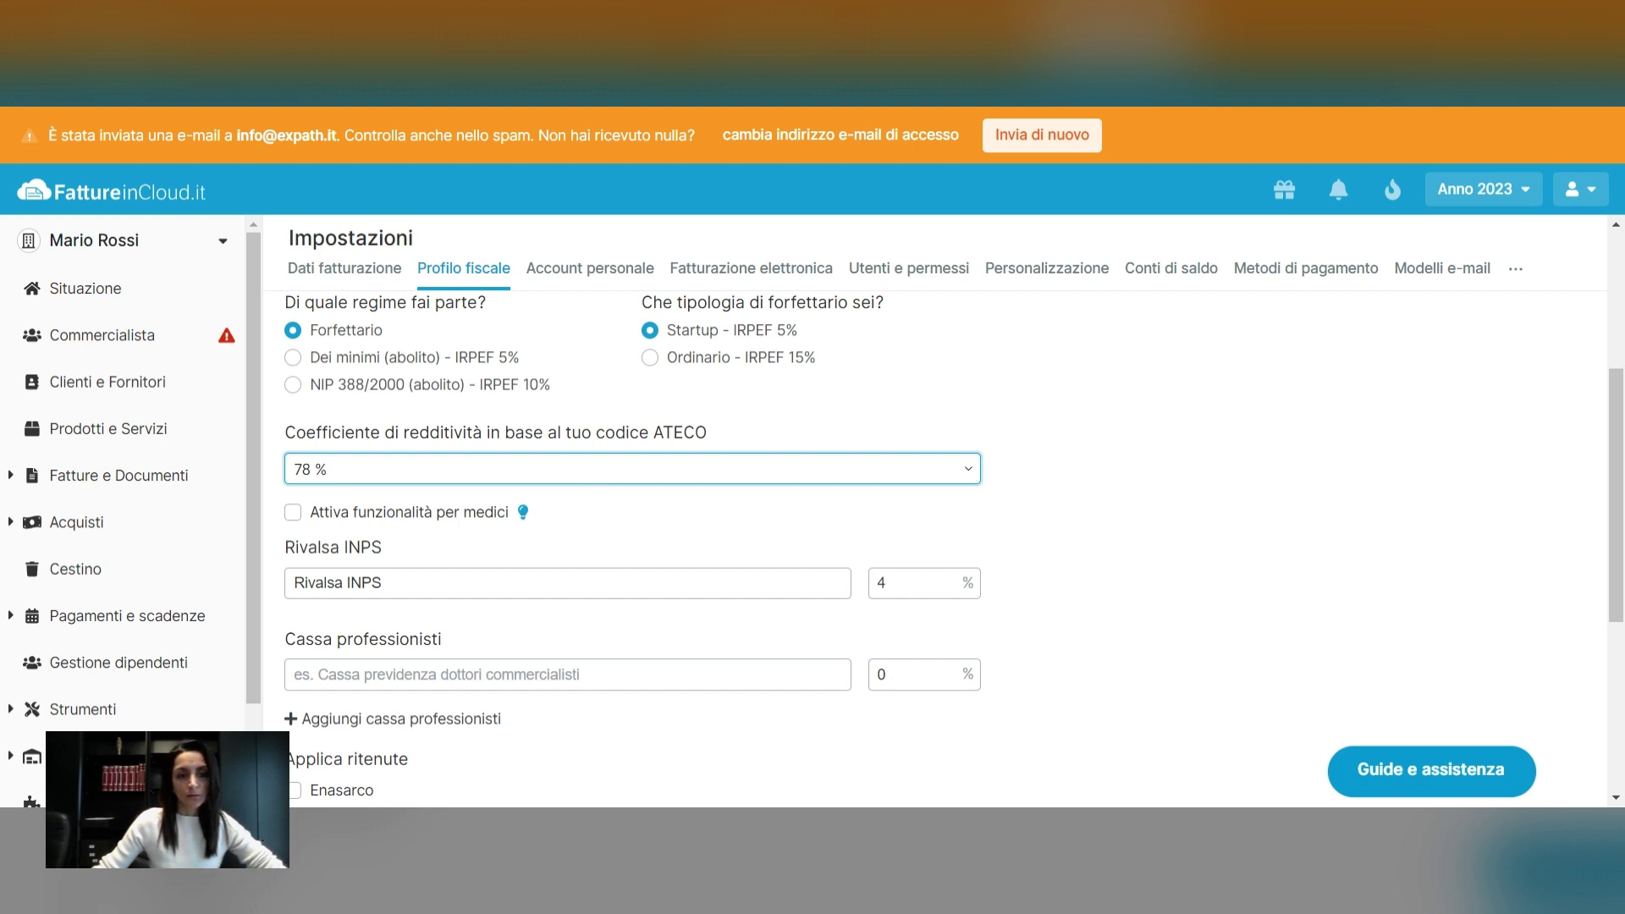
Inspect the Rivalsa INPS name and percentage fields
{"action": "scroll", "coordinate": [586, 489], "scroll_direction": "down", "scroll_amount": 1}
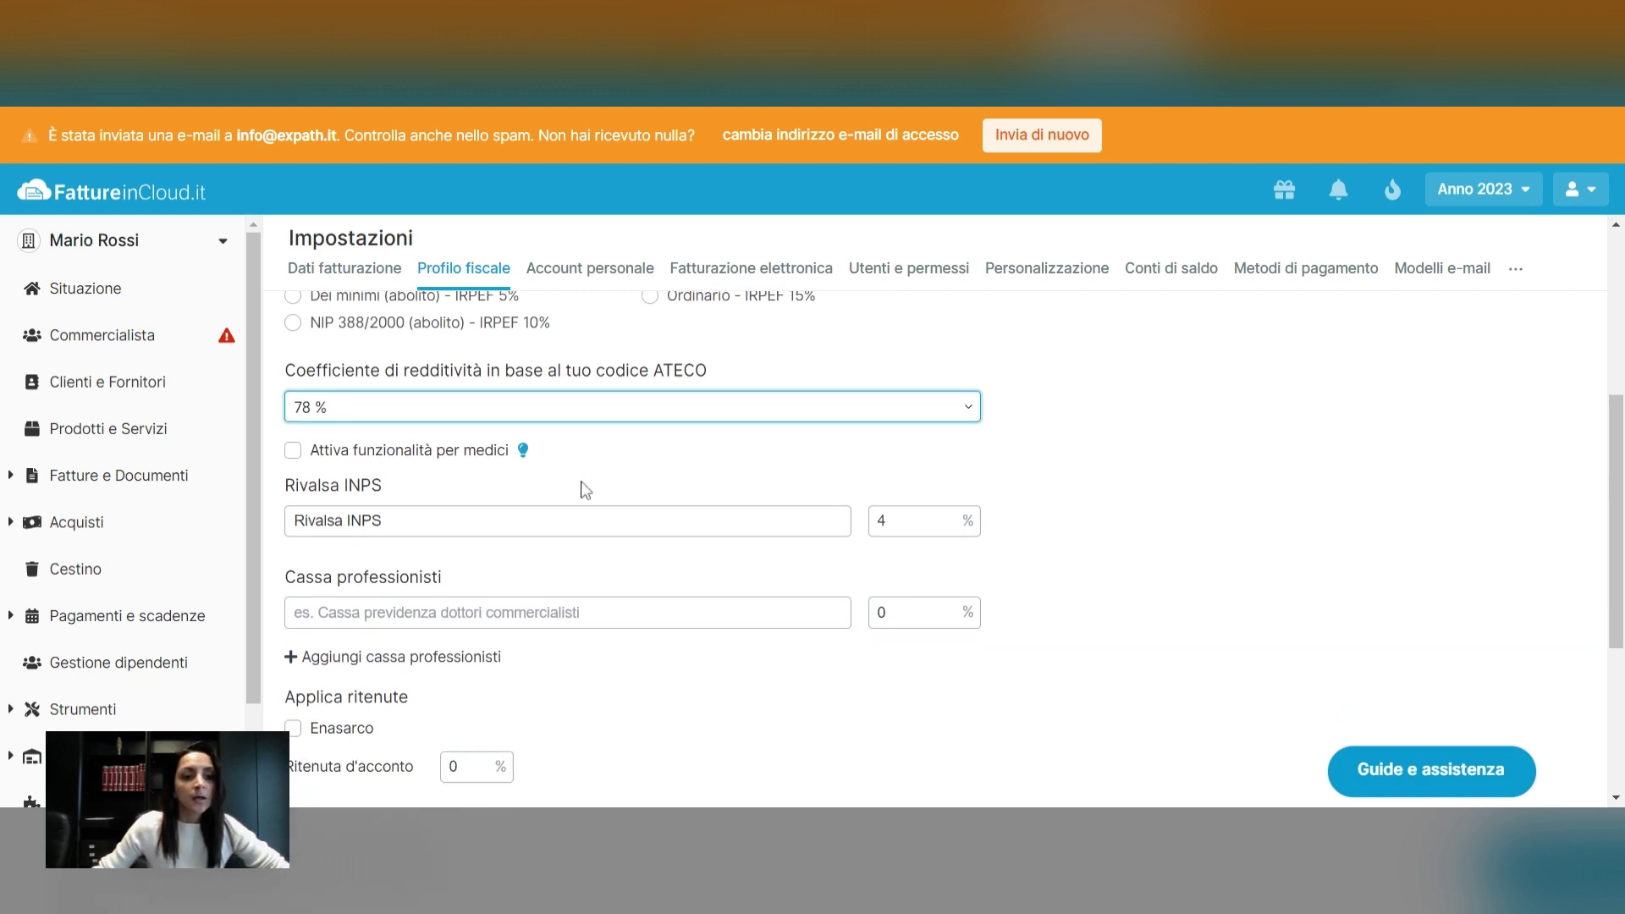
{"action": "scroll", "coordinate": [380, 513], "scroll_direction": "down", "scroll_amount": 1}
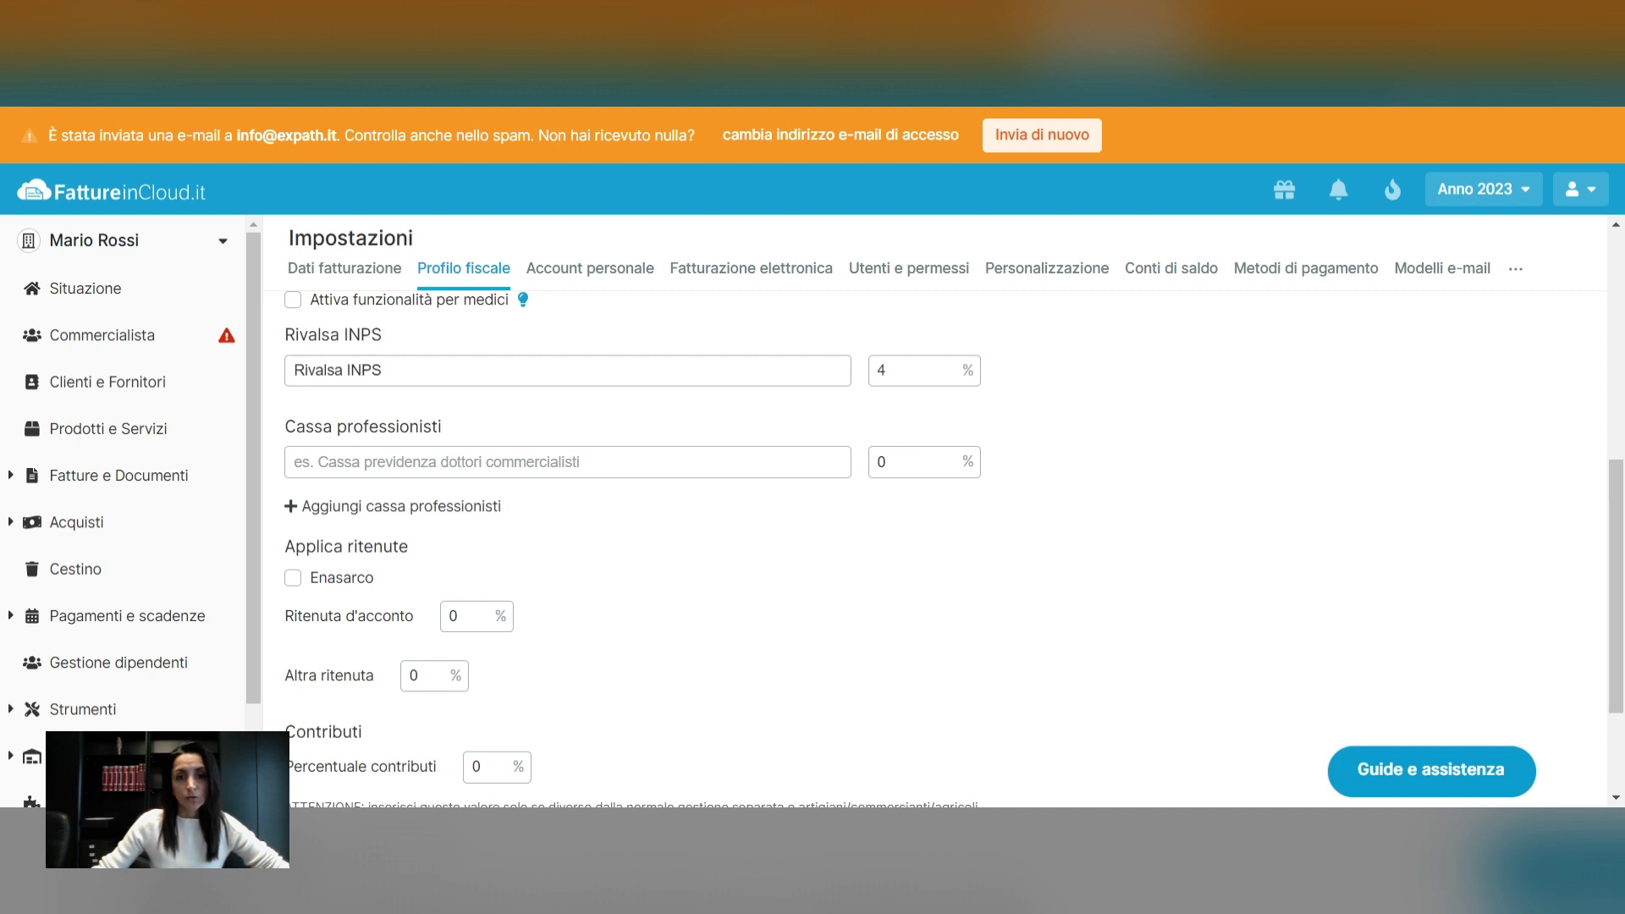
{"action": "left_click", "coordinate": [376, 371]}
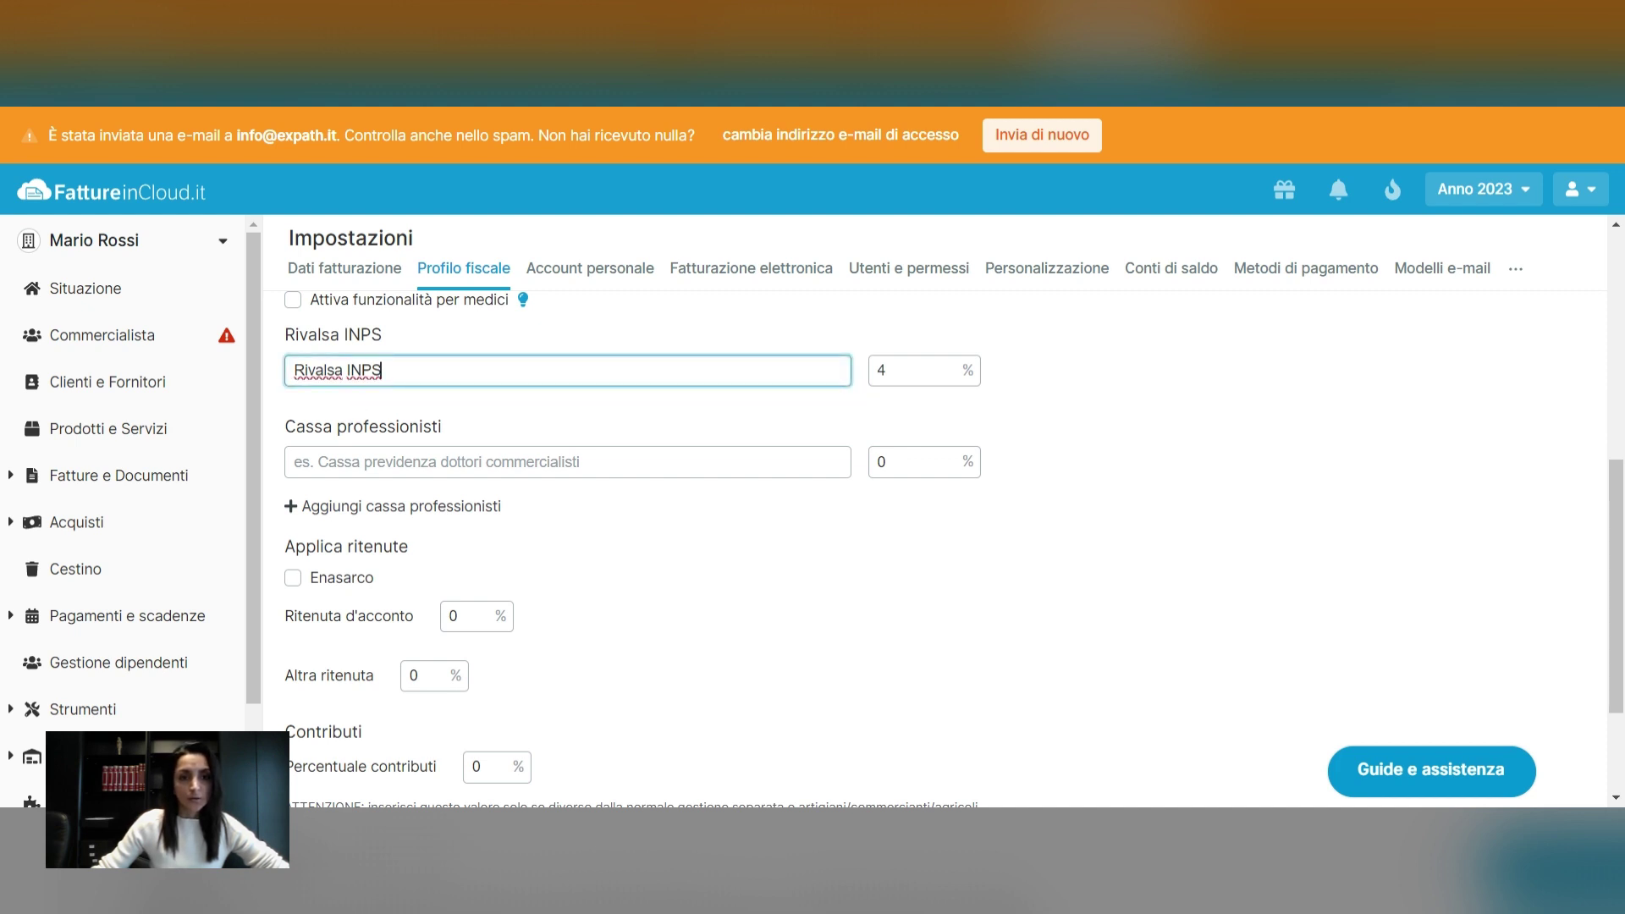
{"action": "left_click_drag", "start_coordinate": [381, 370], "coordinate": [293, 373]}
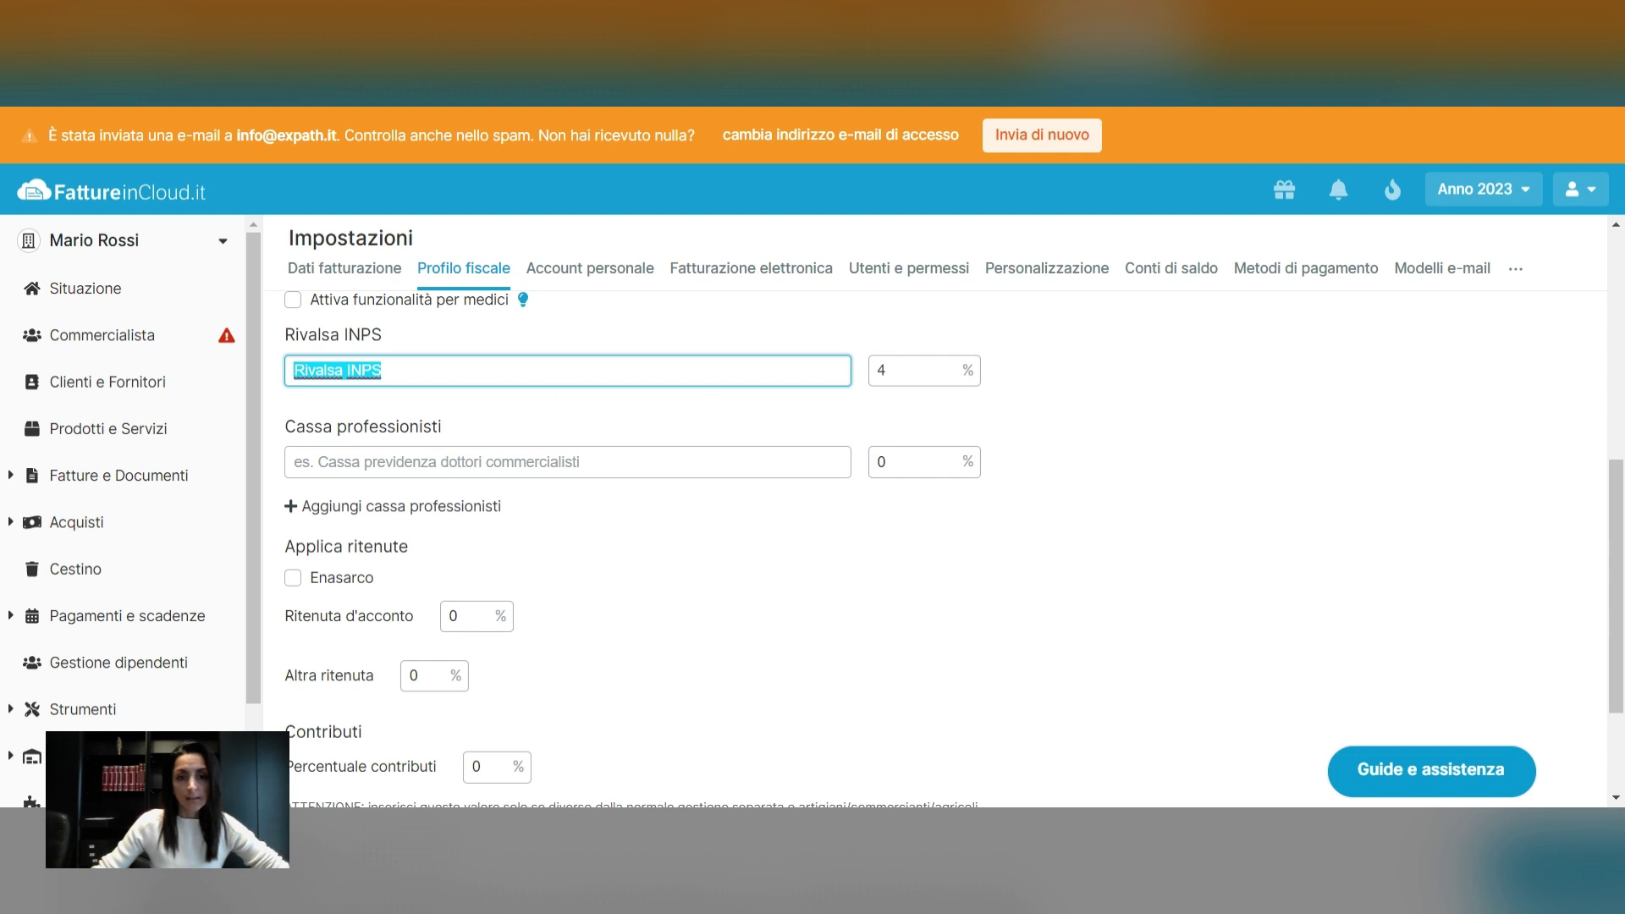
{"action": "left_click", "coordinate": [889, 370]}
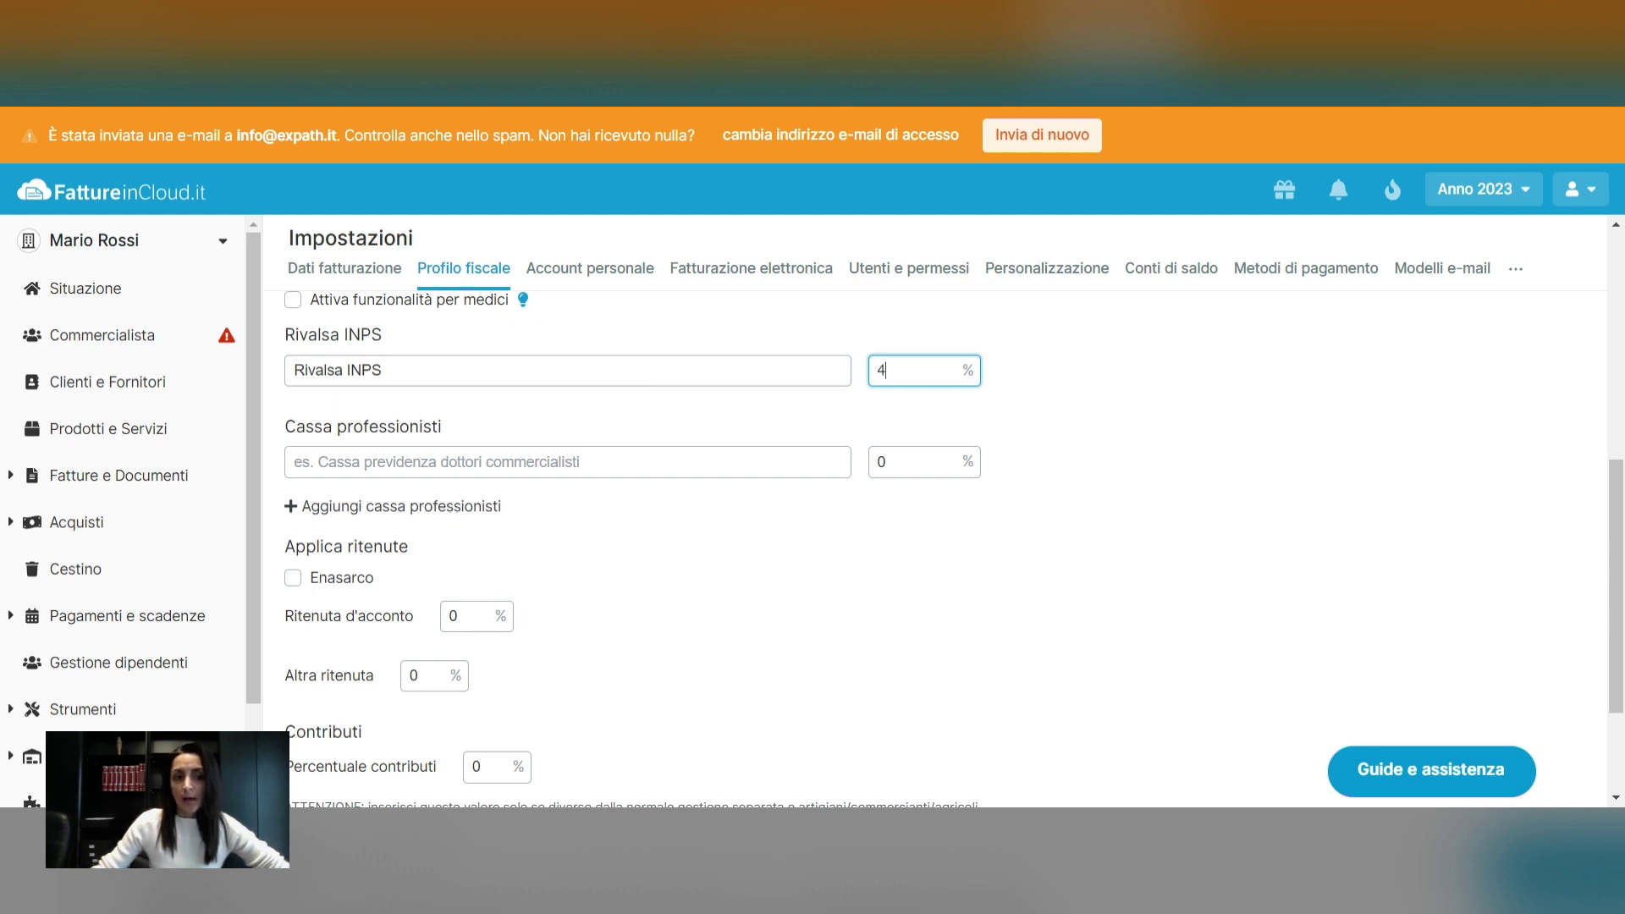
{"action": "left_click_drag", "start_coordinate": [286, 427], "coordinate": [458, 430]}
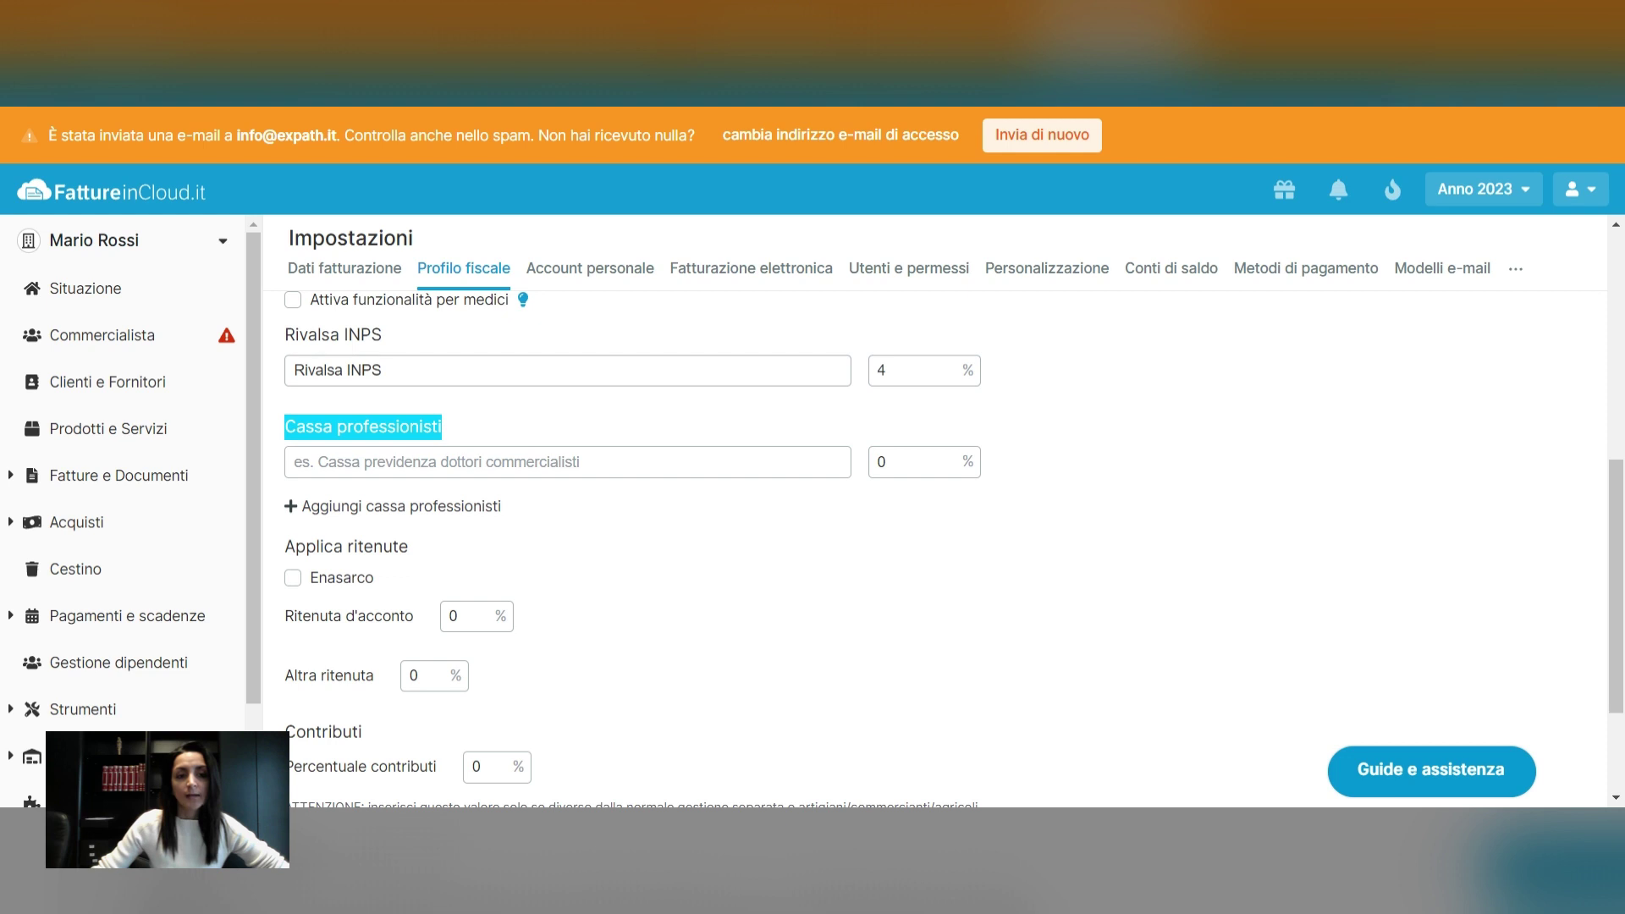
Set Cassa professionisti to INARCASSA with a 4% rate
{"action": "left_click", "coordinate": [440, 461]}
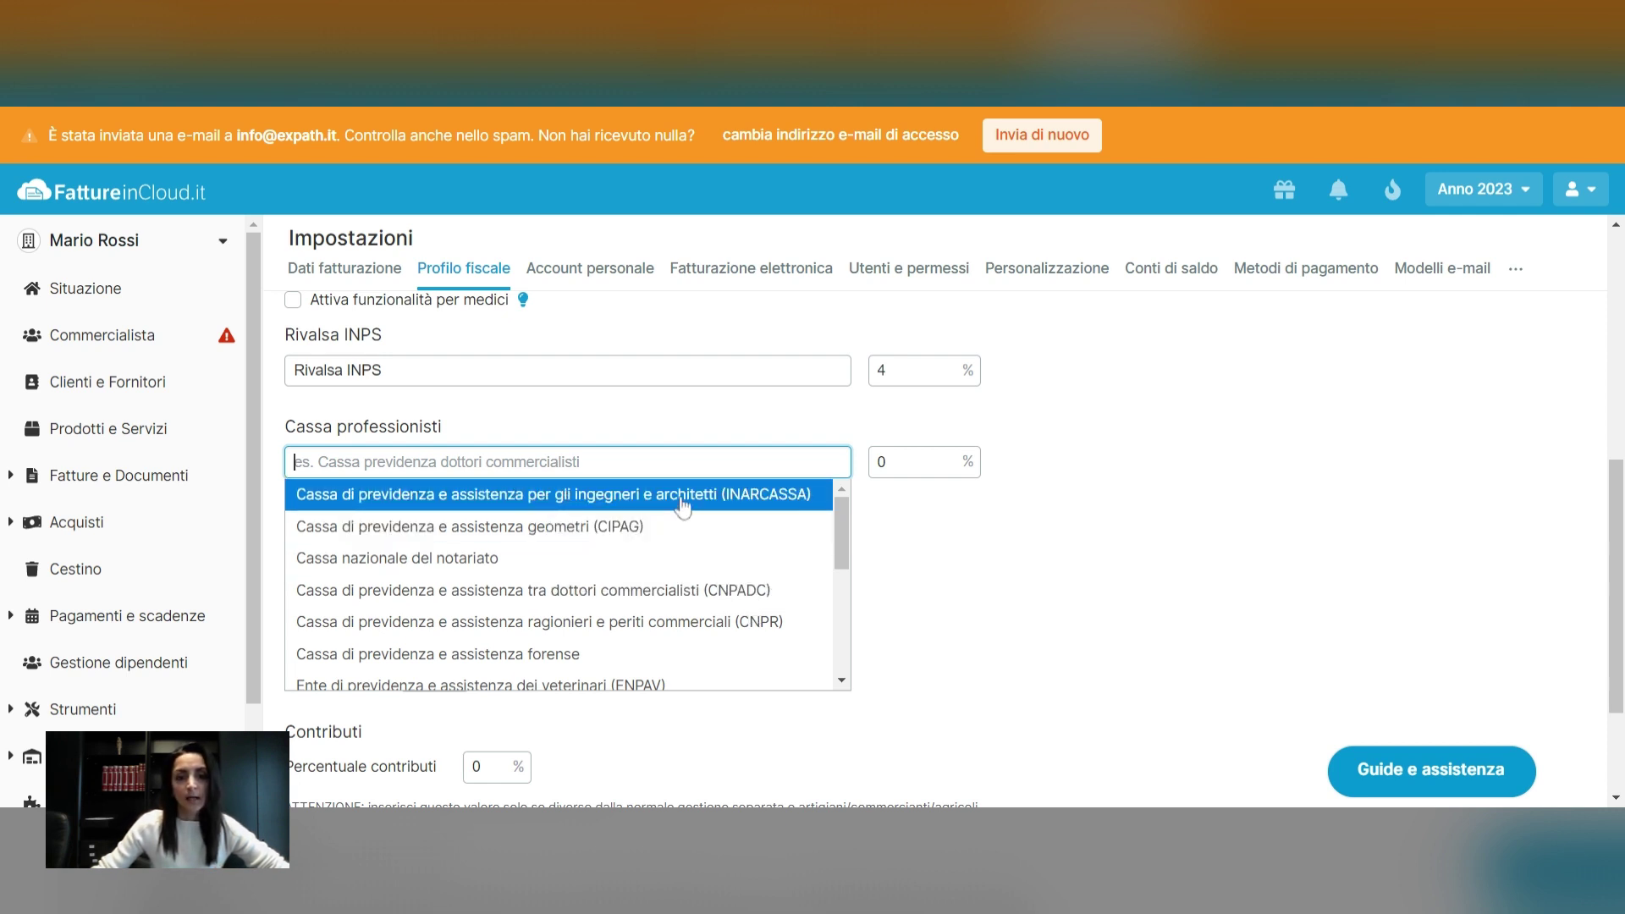
{"action": "left_click", "coordinate": [683, 505]}
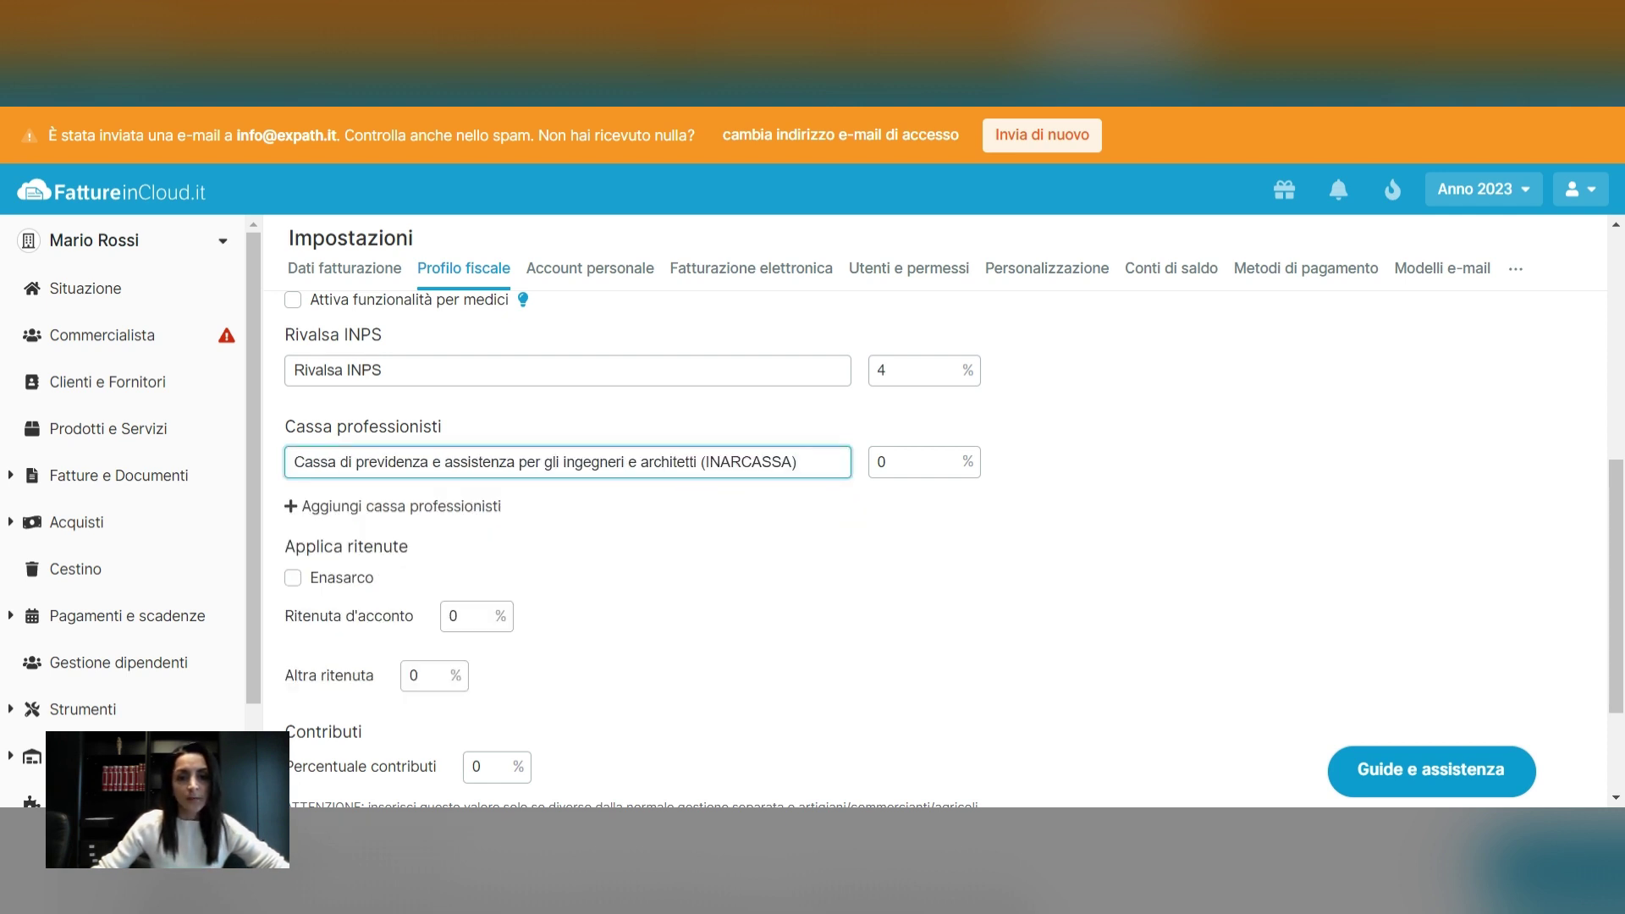
{"action": "left_click", "coordinate": [914, 463]}
{"action": "type", "text": "4"}
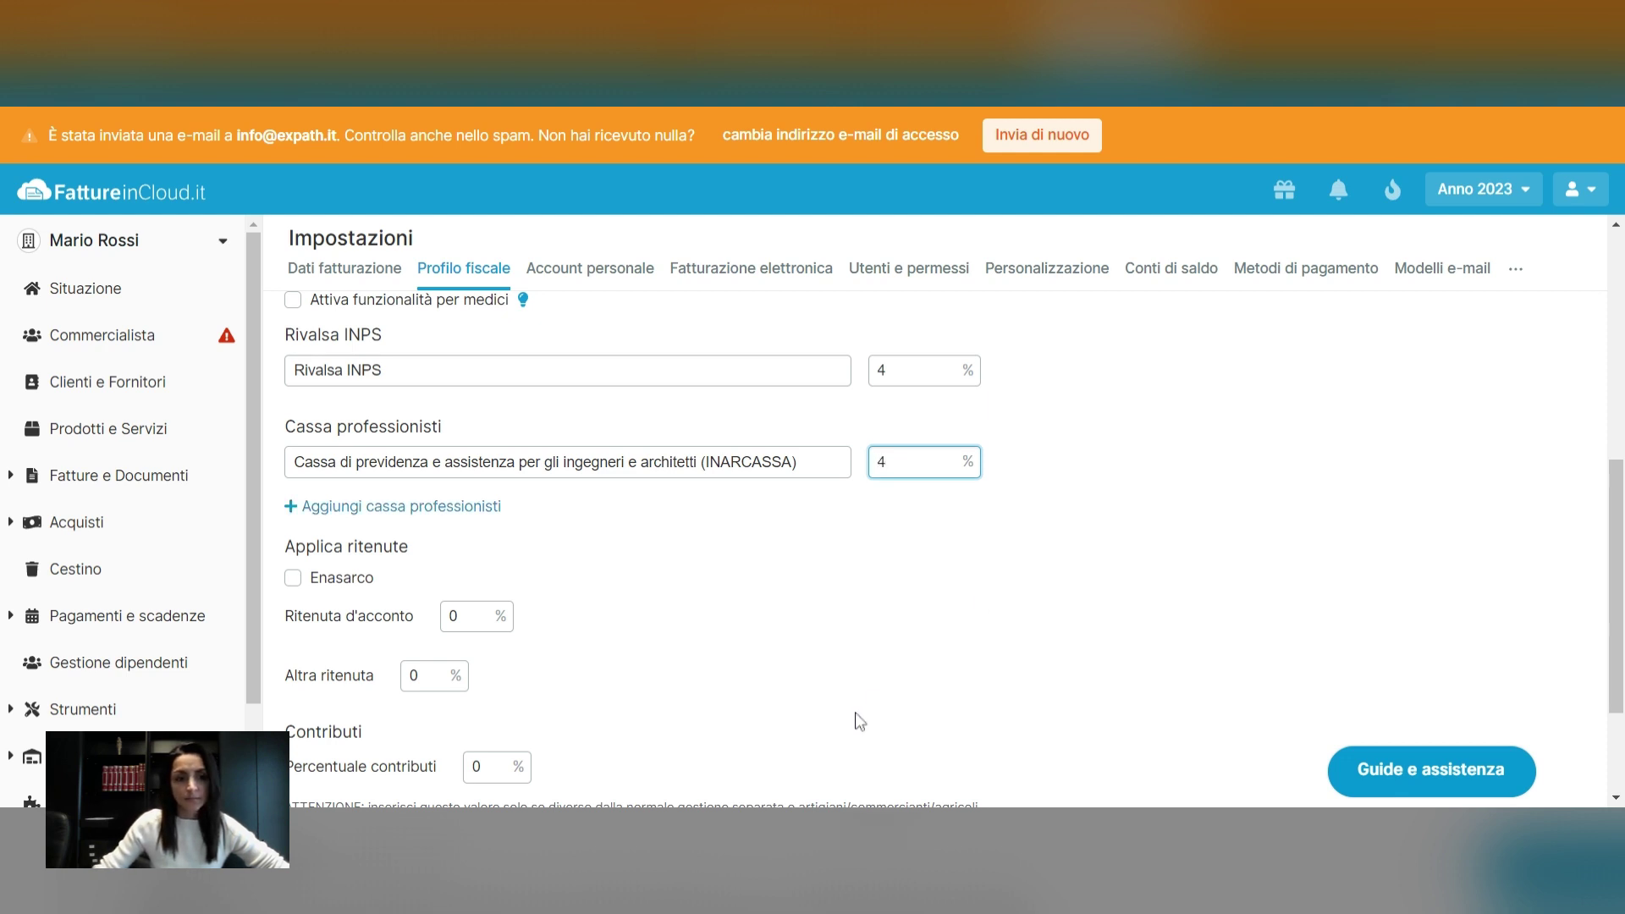
{"action": "left_click", "coordinate": [899, 622]}
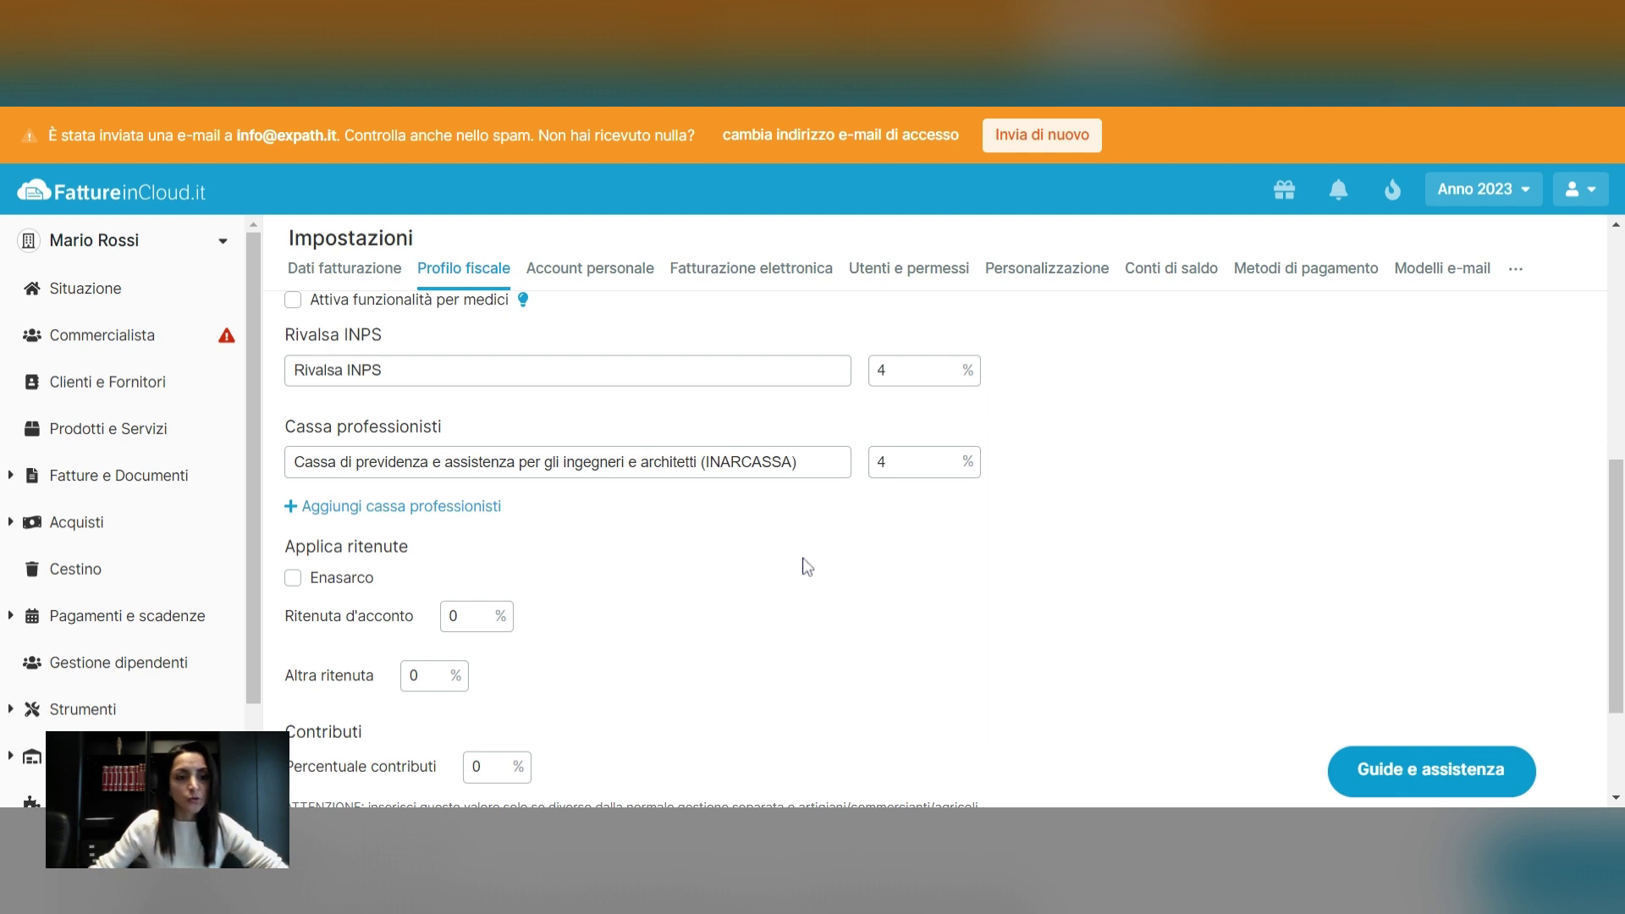
{"action": "scroll", "coordinate": [803, 567], "scroll_direction": "down", "scroll_amount": 1}
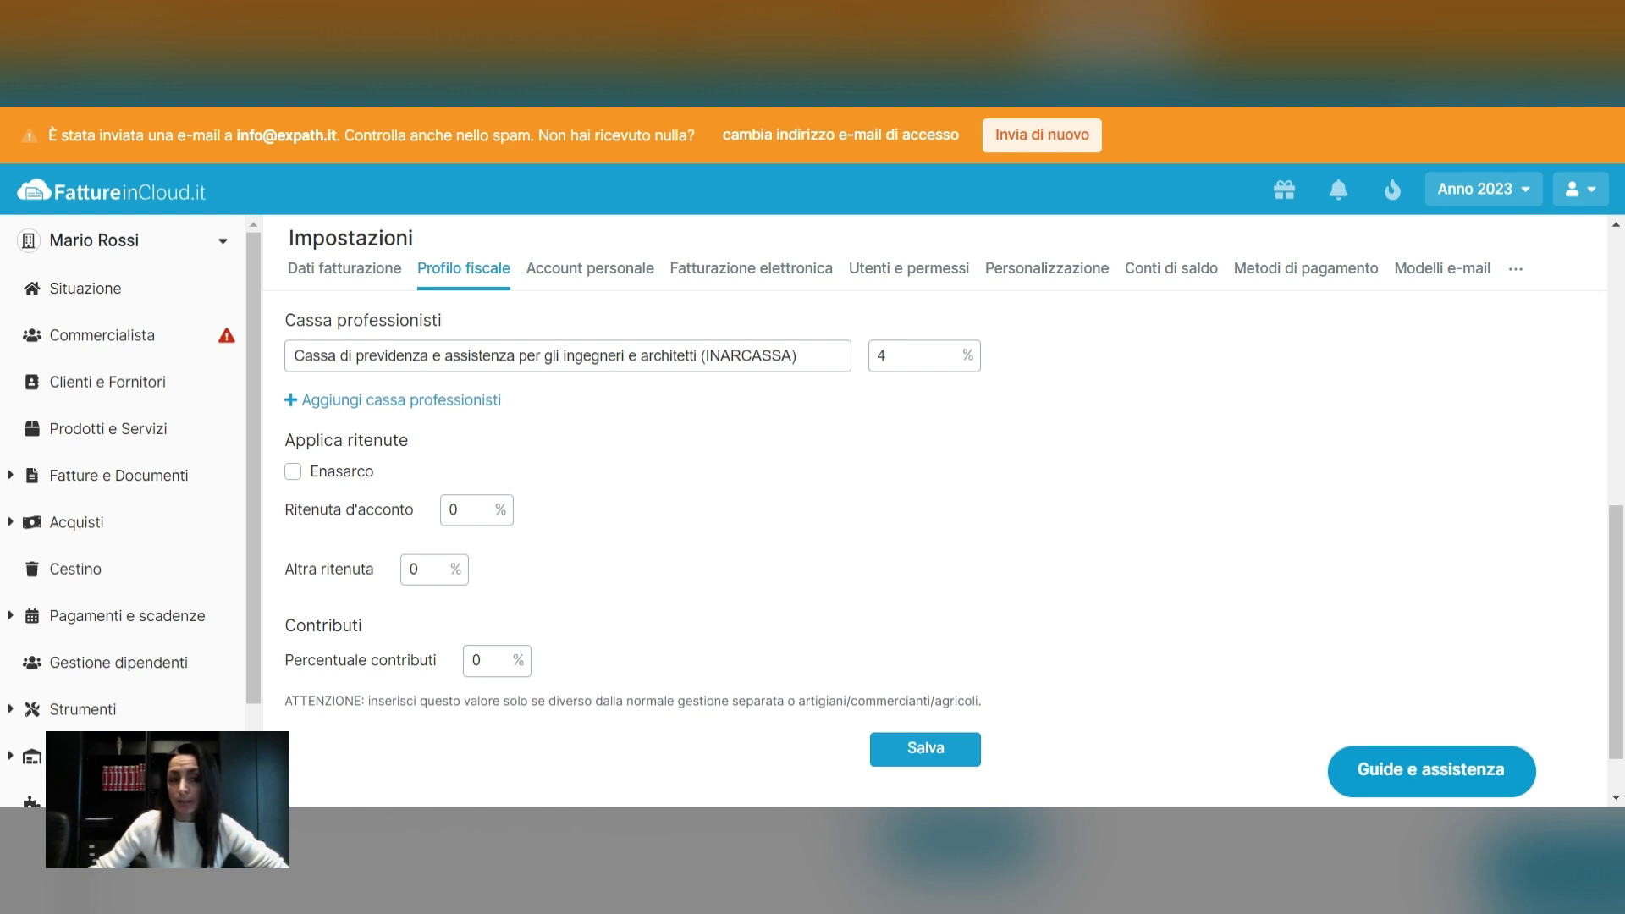
Enter a 20% Ritenuta d'acconto and save the fiscal profile
{"action": "left_click", "coordinate": [467, 510]}
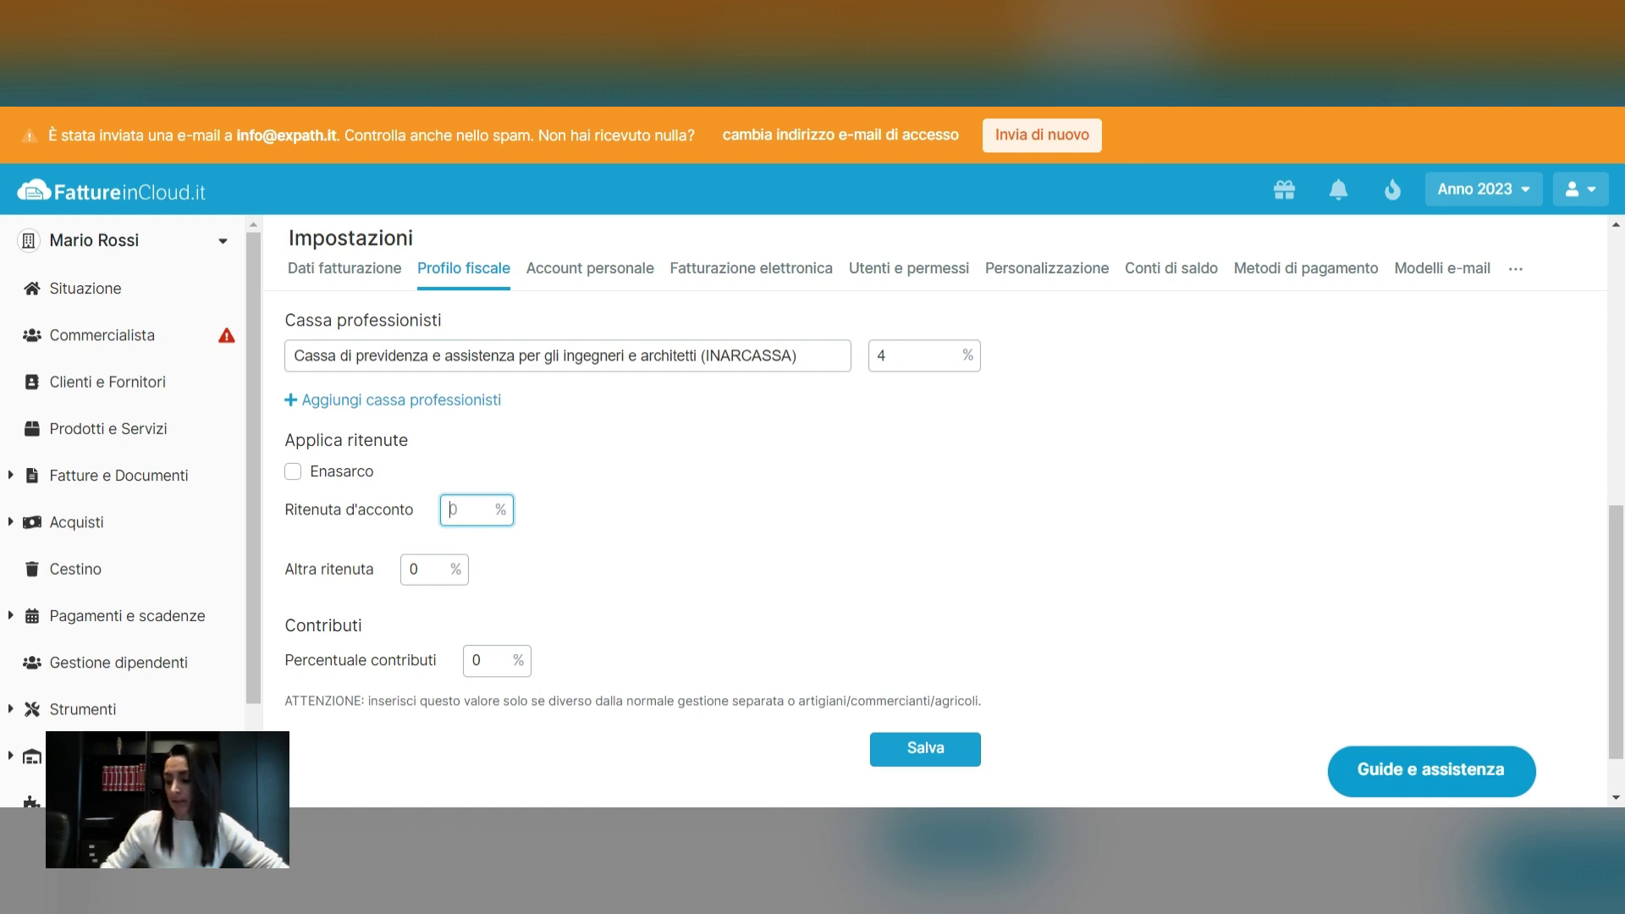
{"action": "type", "text": "20"}
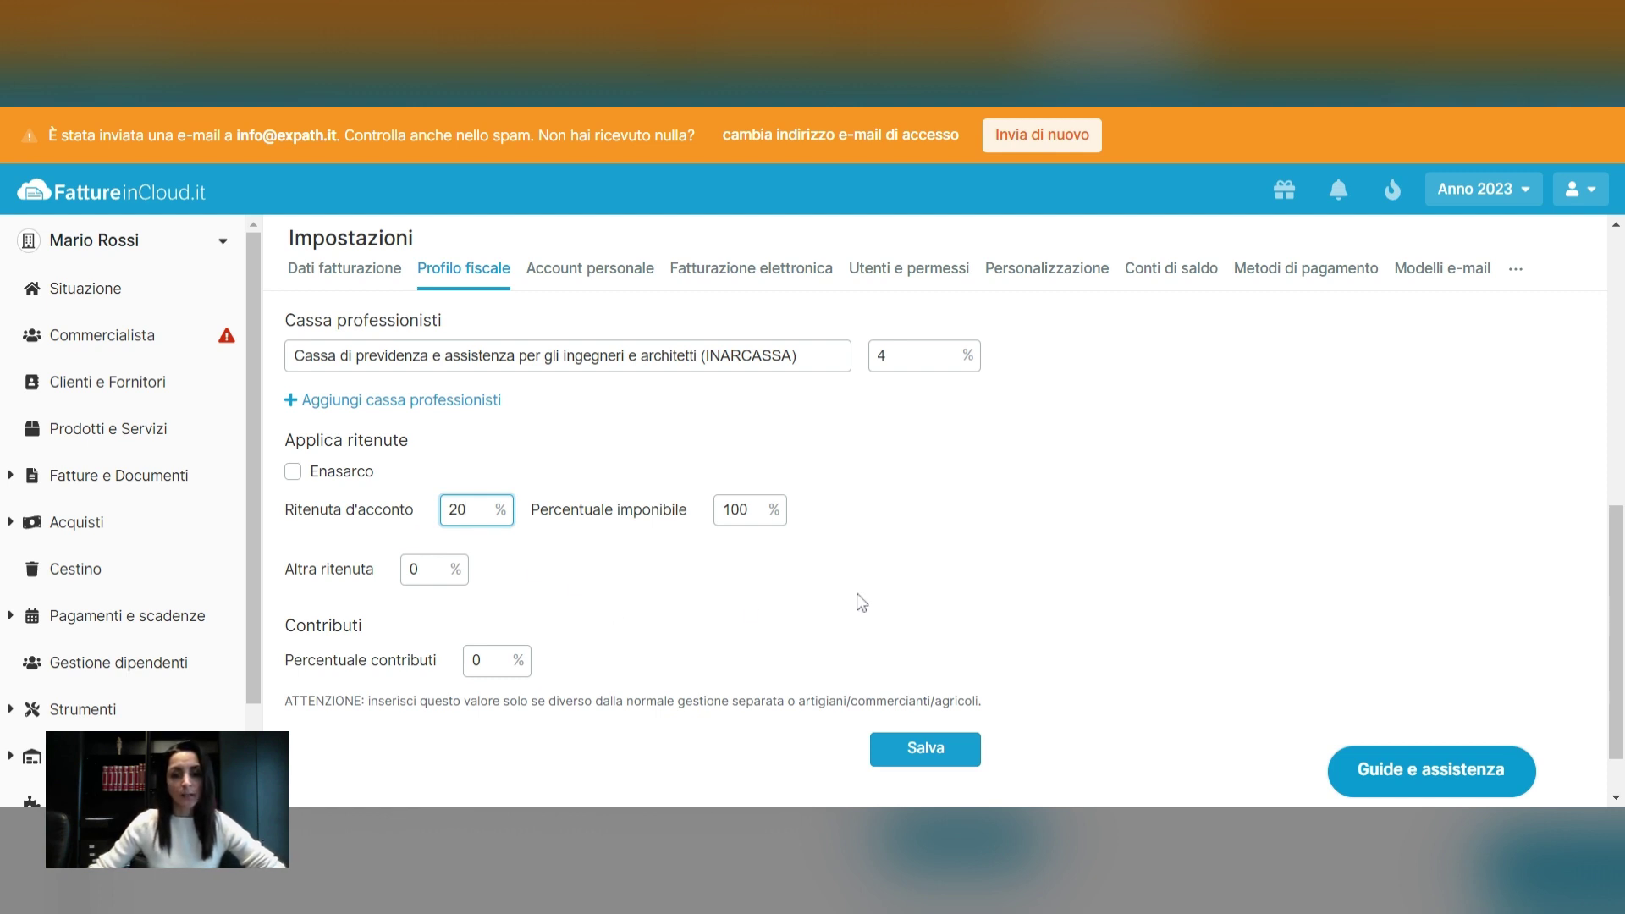
{"action": "left_click", "coordinate": [931, 760]}
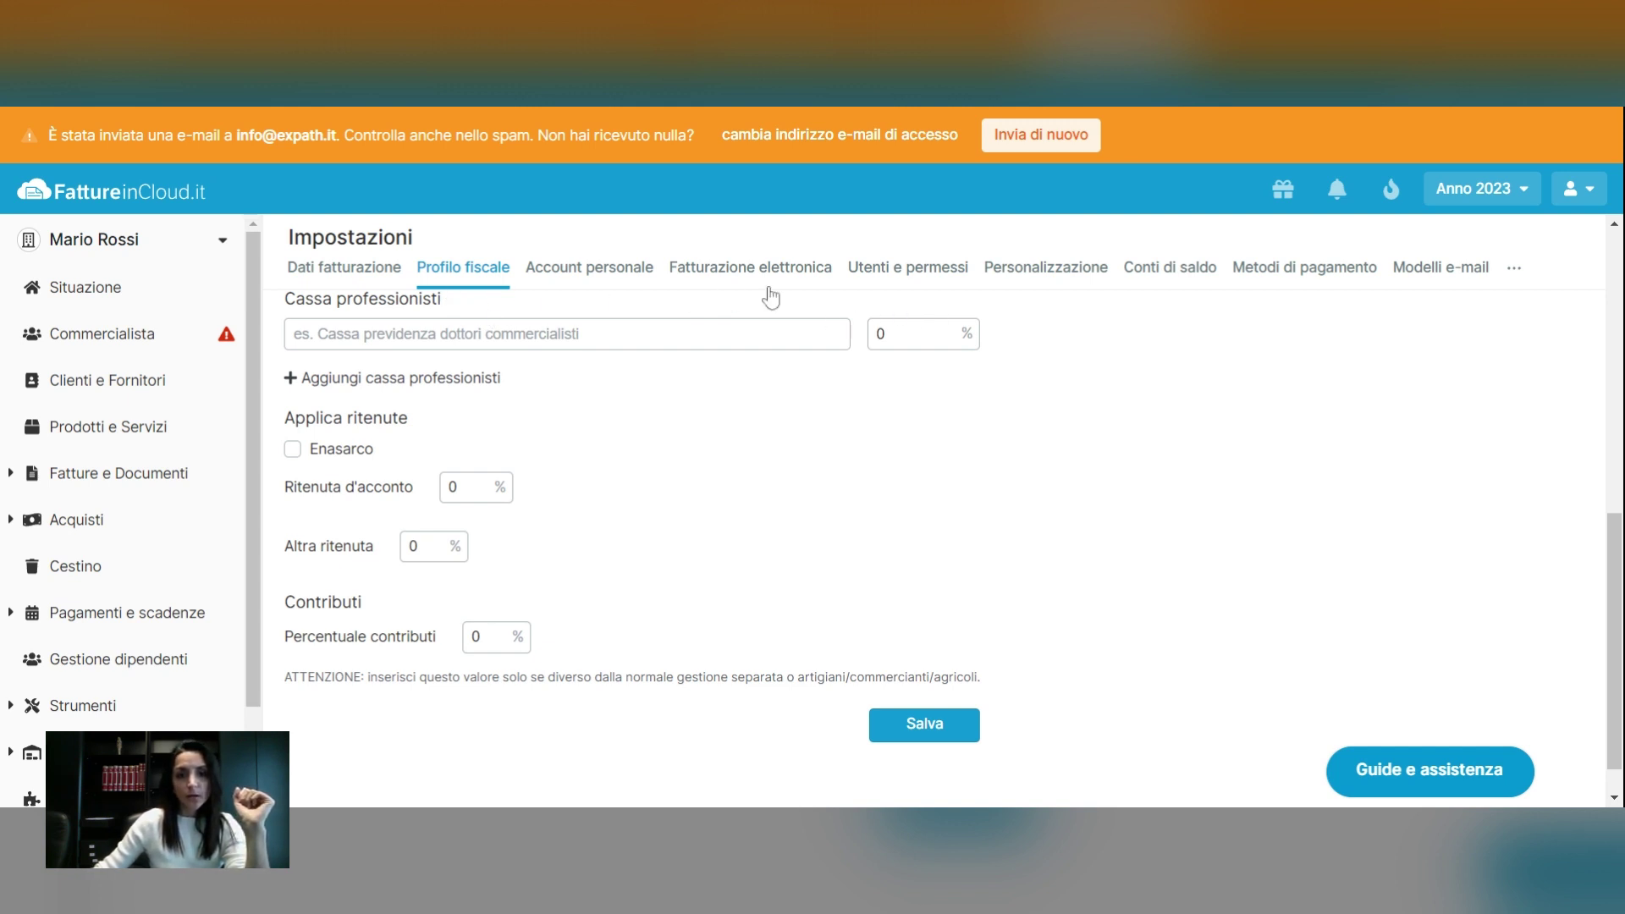
In Personalizzazione, set the default invoice template to Bright Colors
{"action": "left_click", "coordinate": [1028, 279]}
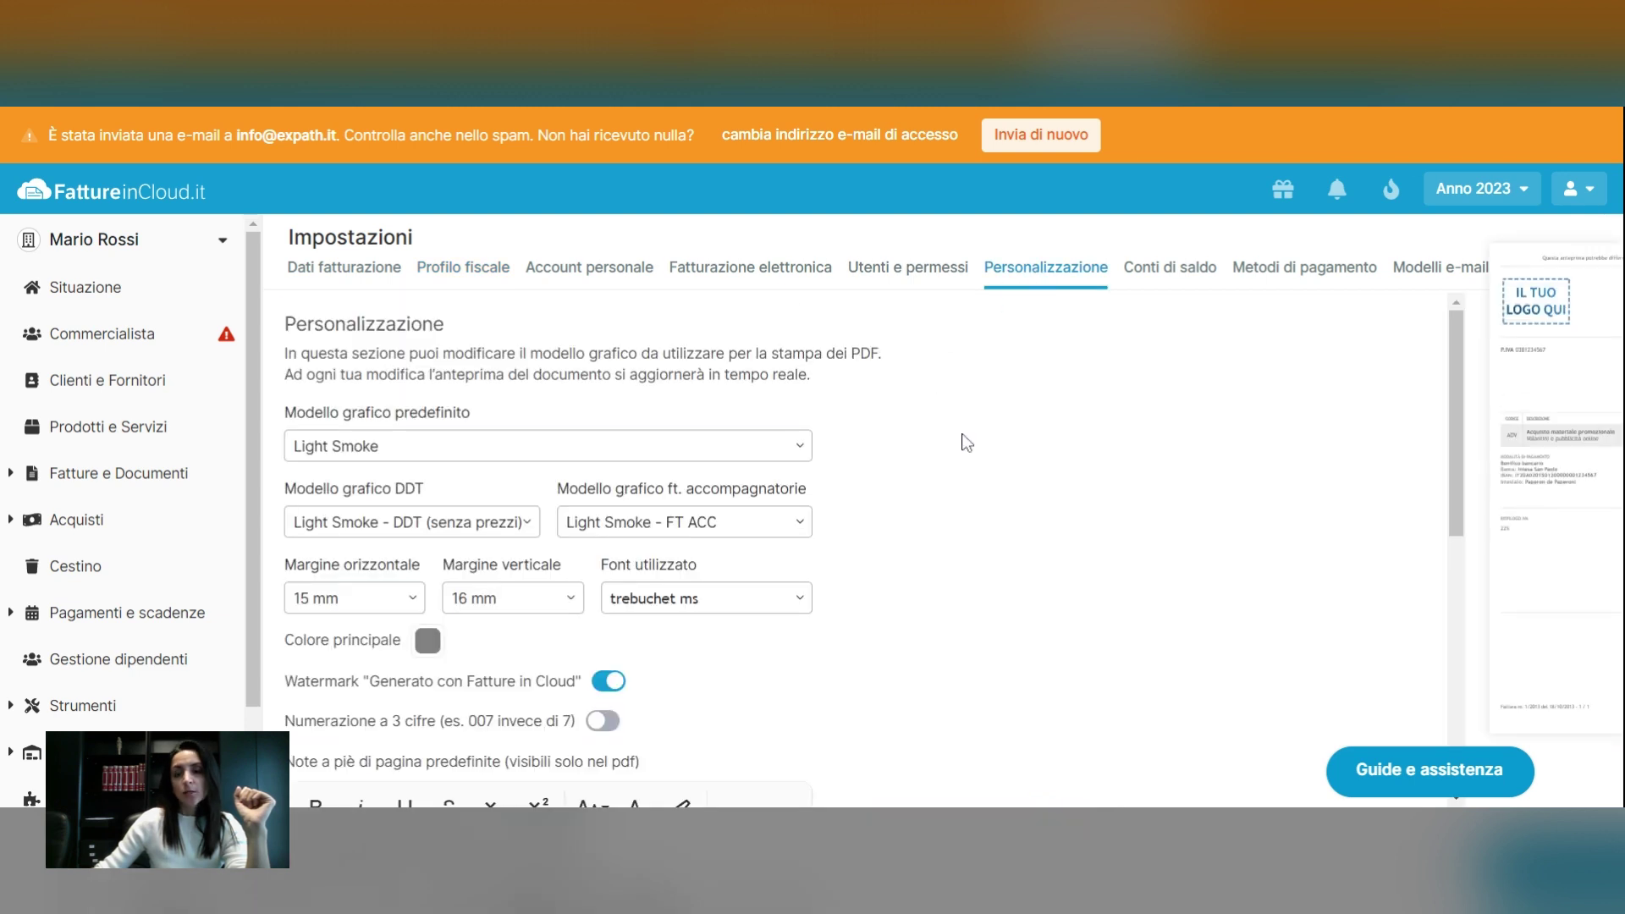
{"action": "scroll", "coordinate": [966, 442], "scroll_direction": "down", "scroll_amount": 1}
{"action": "scroll", "coordinate": [966, 442], "scroll_direction": "up", "scroll_amount": 1}
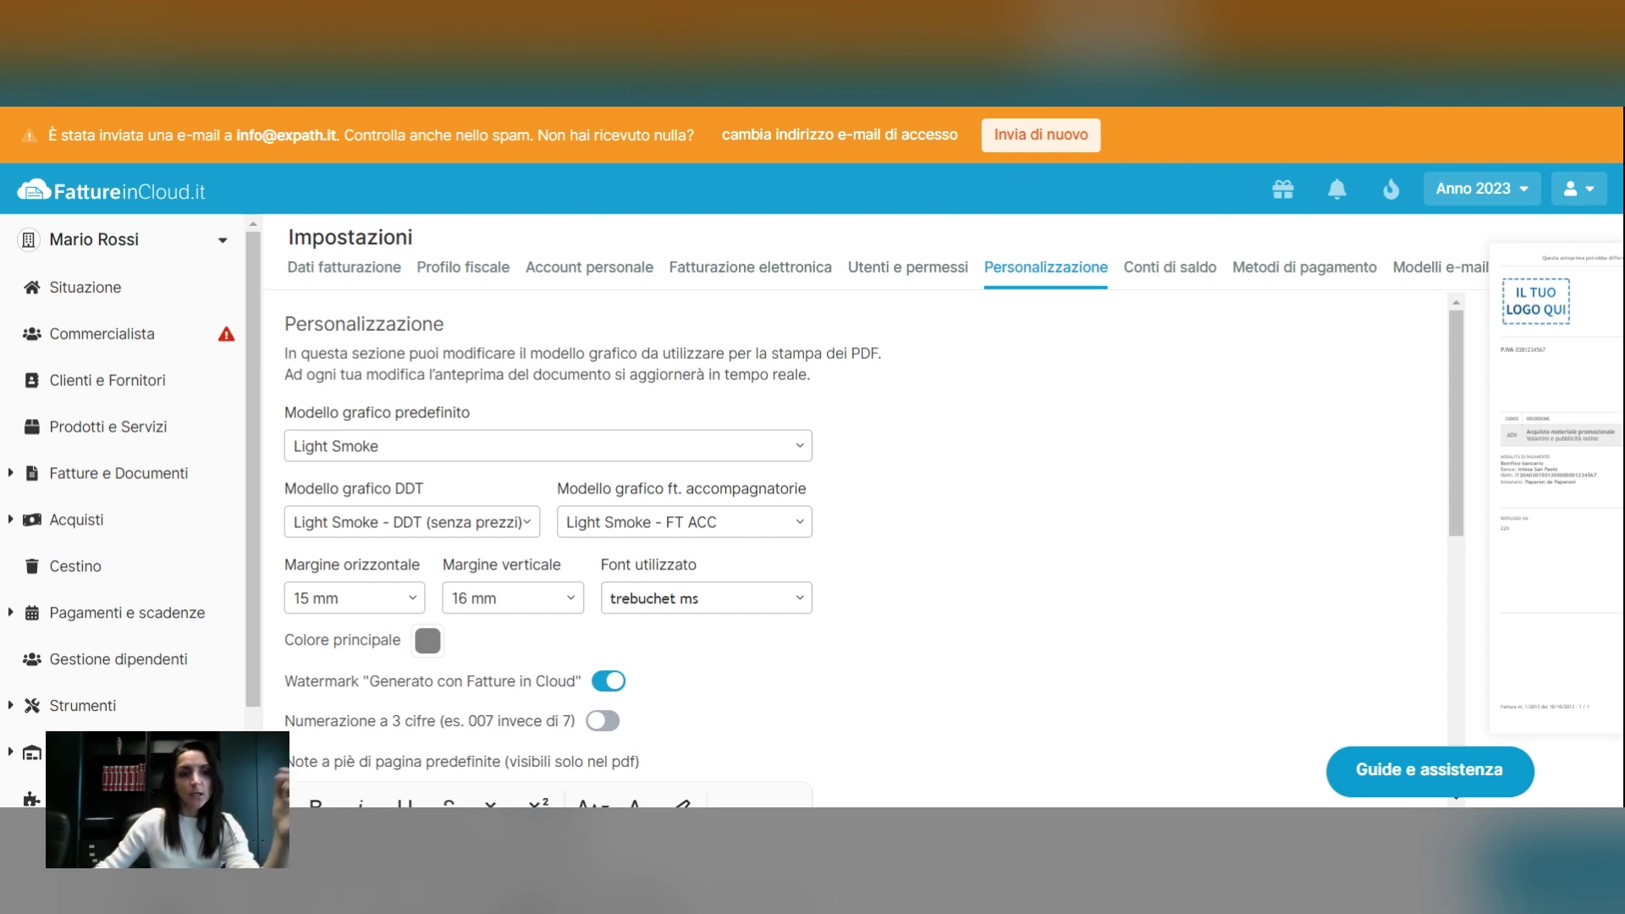
{"action": "left_click", "coordinate": [604, 448]}
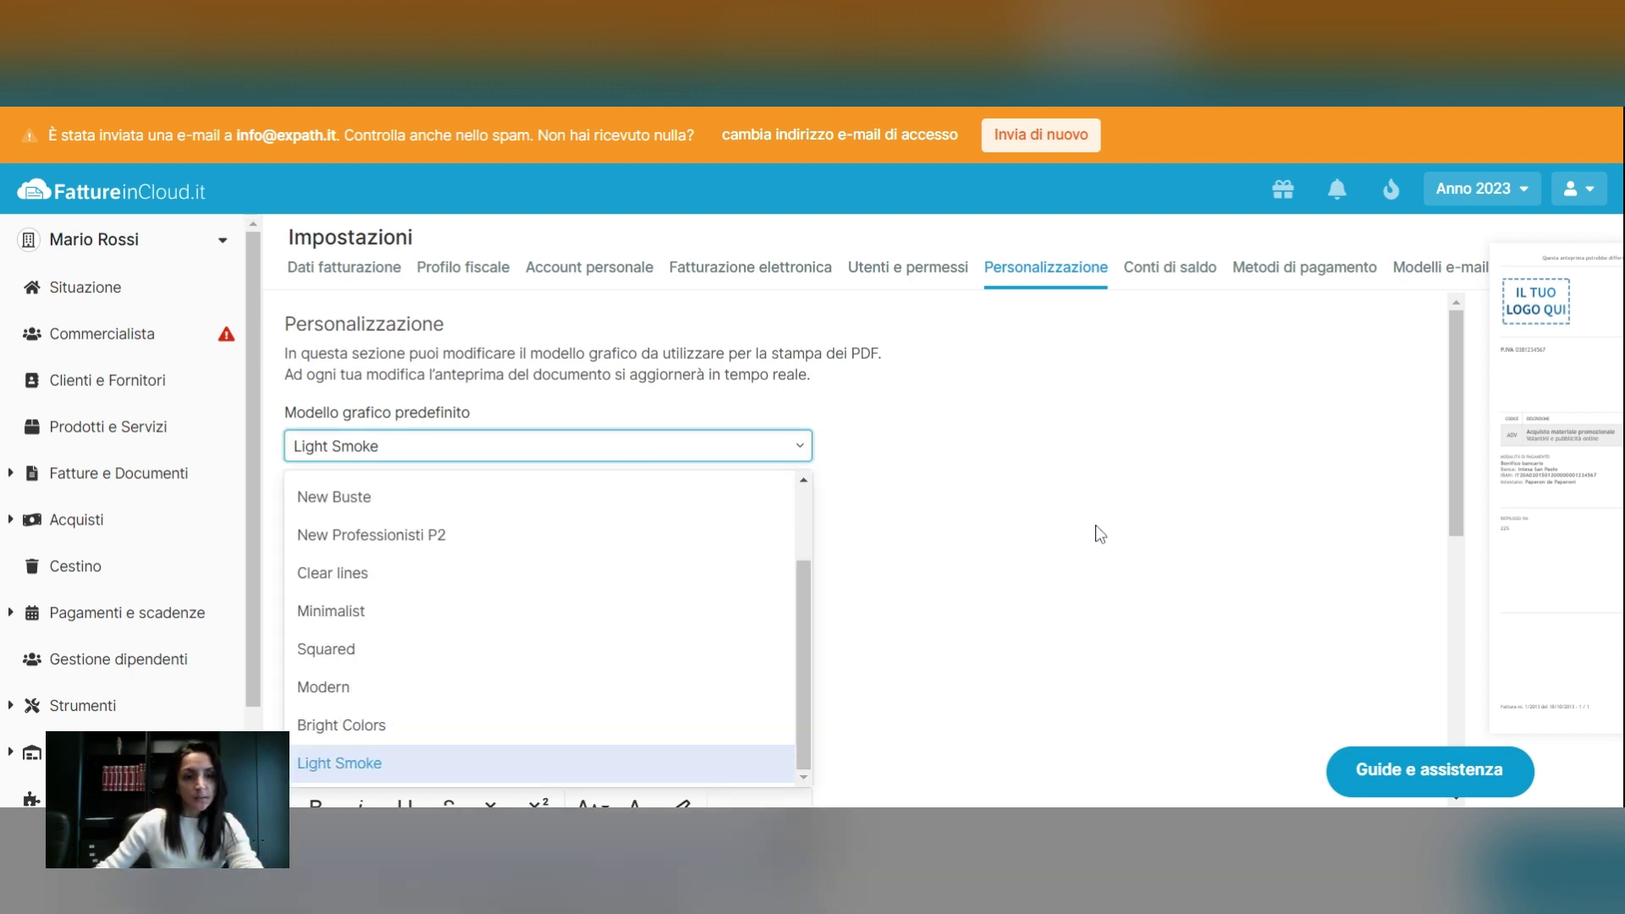
{"action": "scroll", "coordinate": [1095, 533], "scroll_direction": "down", "scroll_amount": 3}
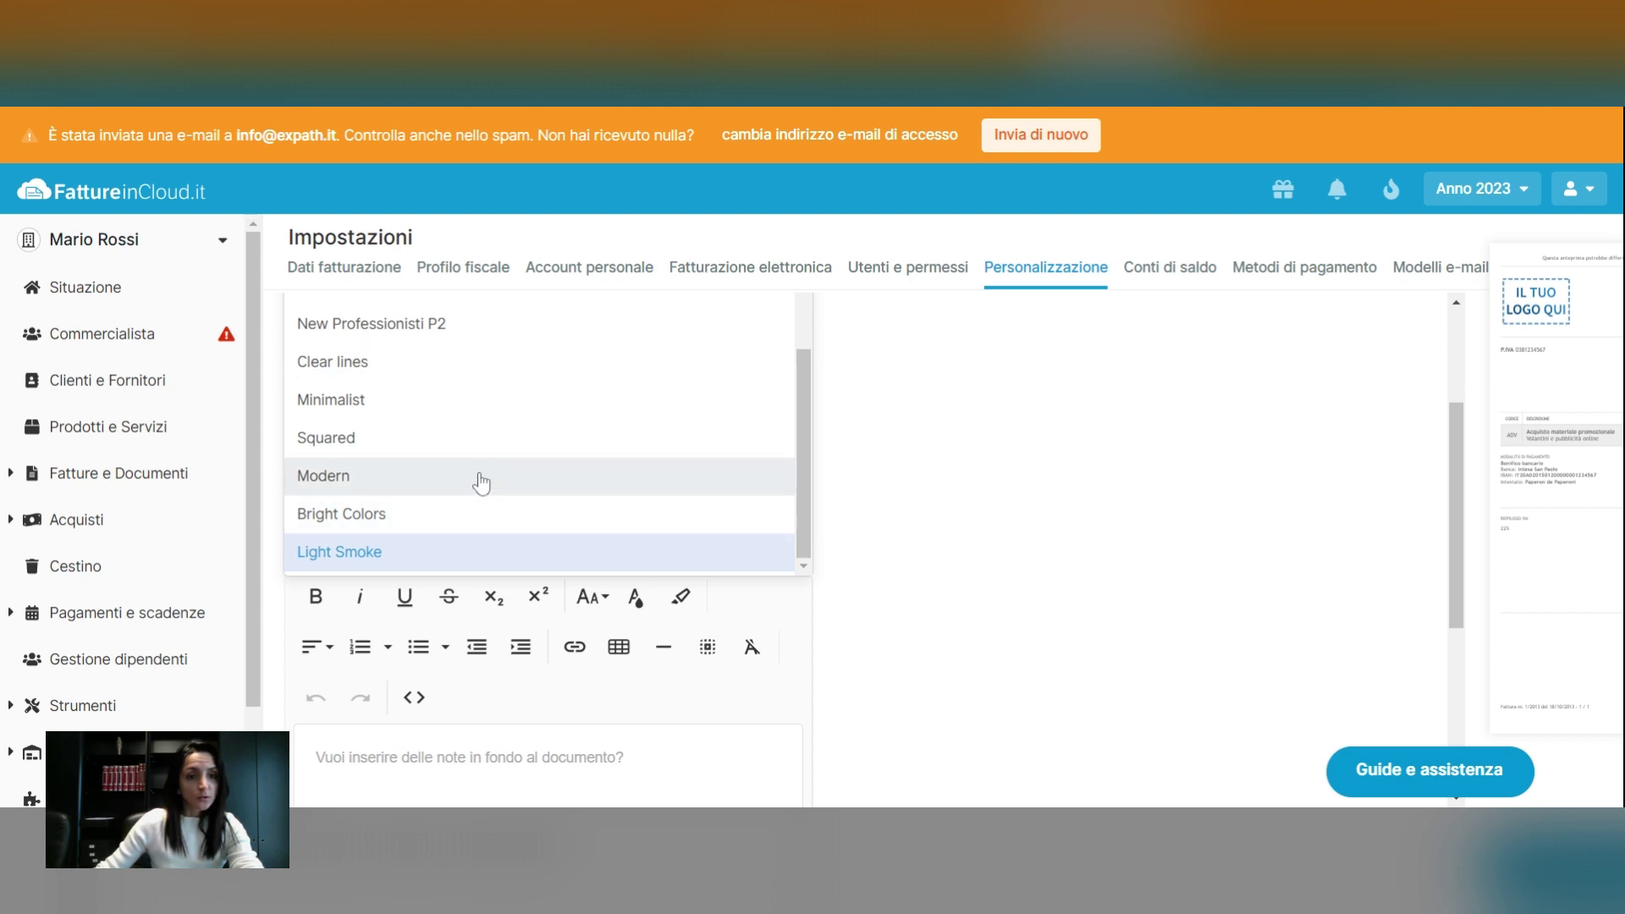
{"action": "left_click", "coordinate": [479, 518]}
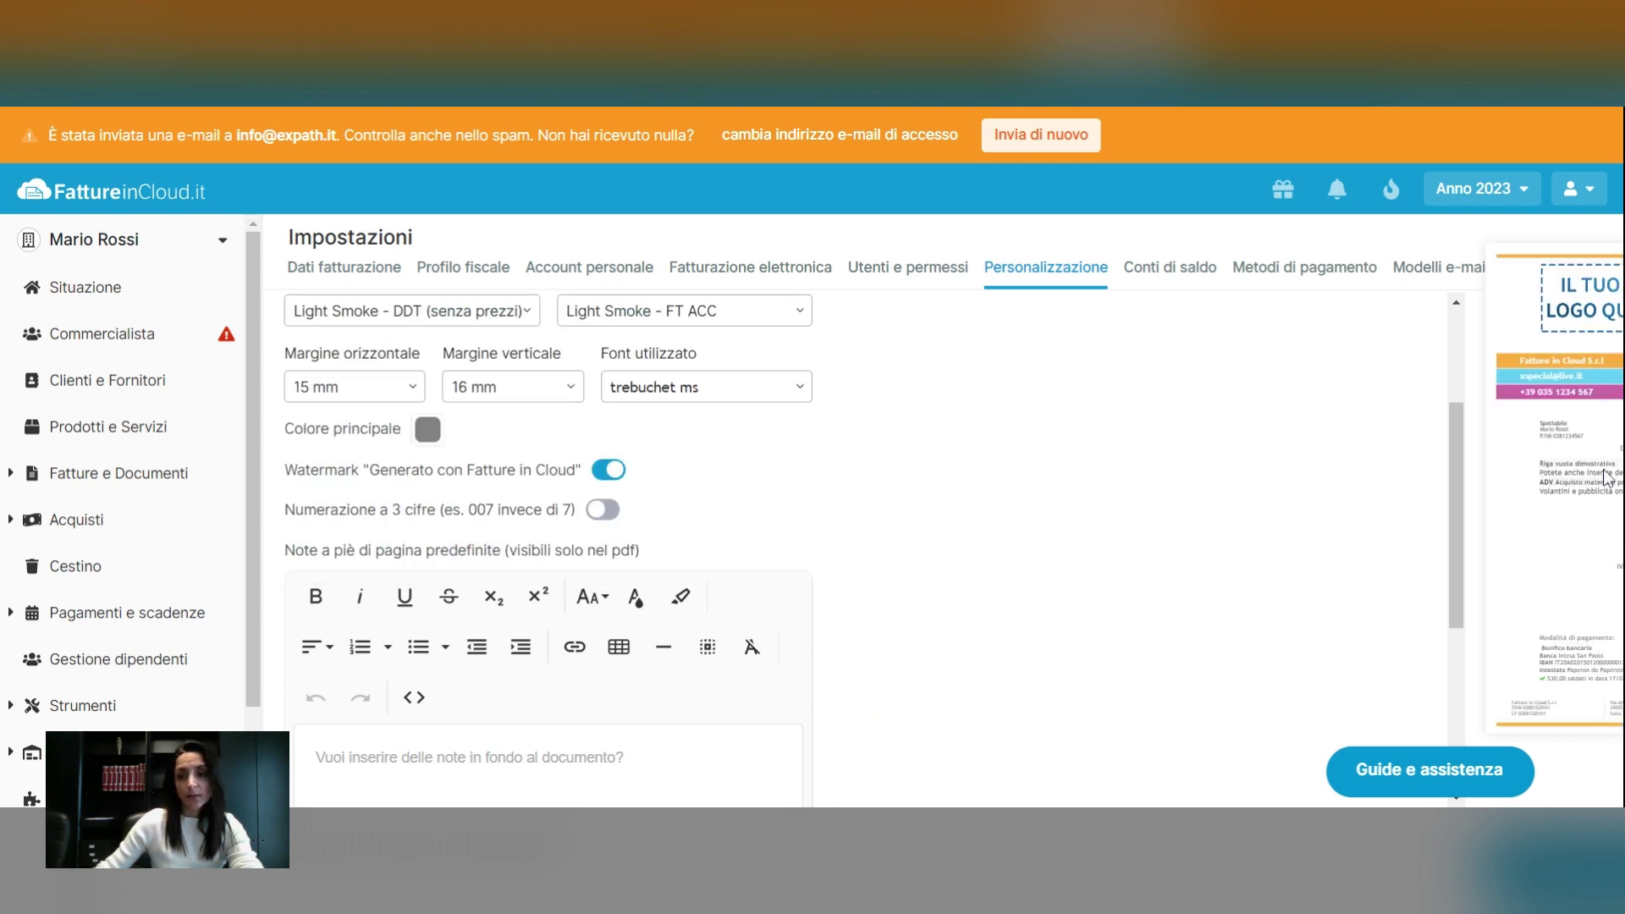
Leave the font unchanged and place the cursor in the footer notes editor
{"action": "mouse_move", "coordinate": [1570, 493]}
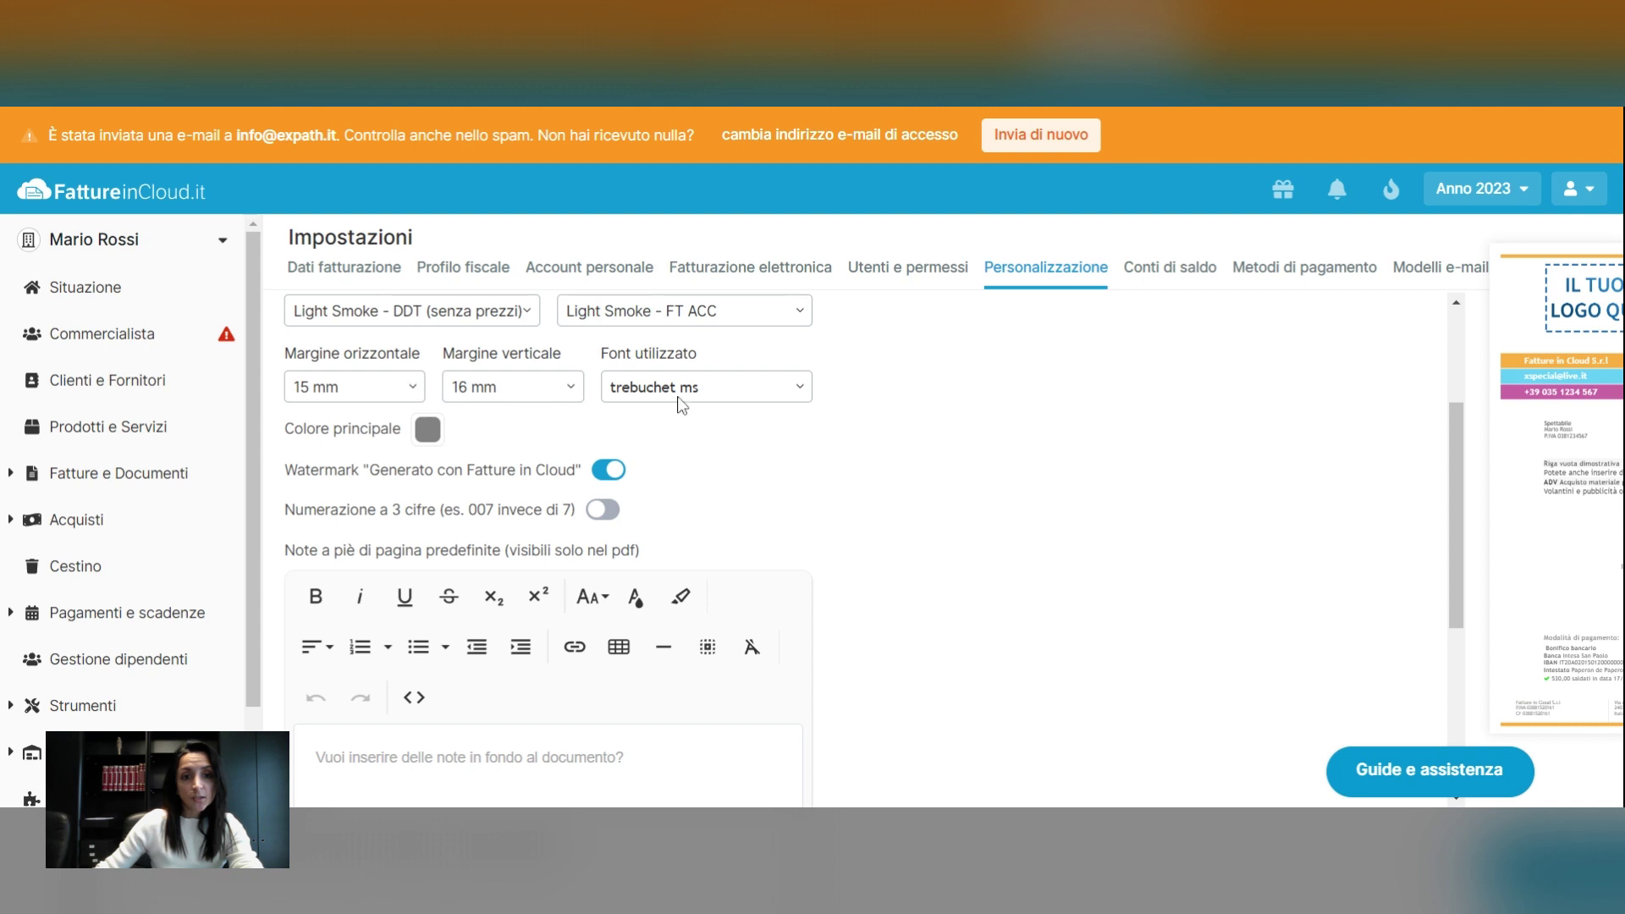
{"action": "left_click", "coordinate": [802, 399]}
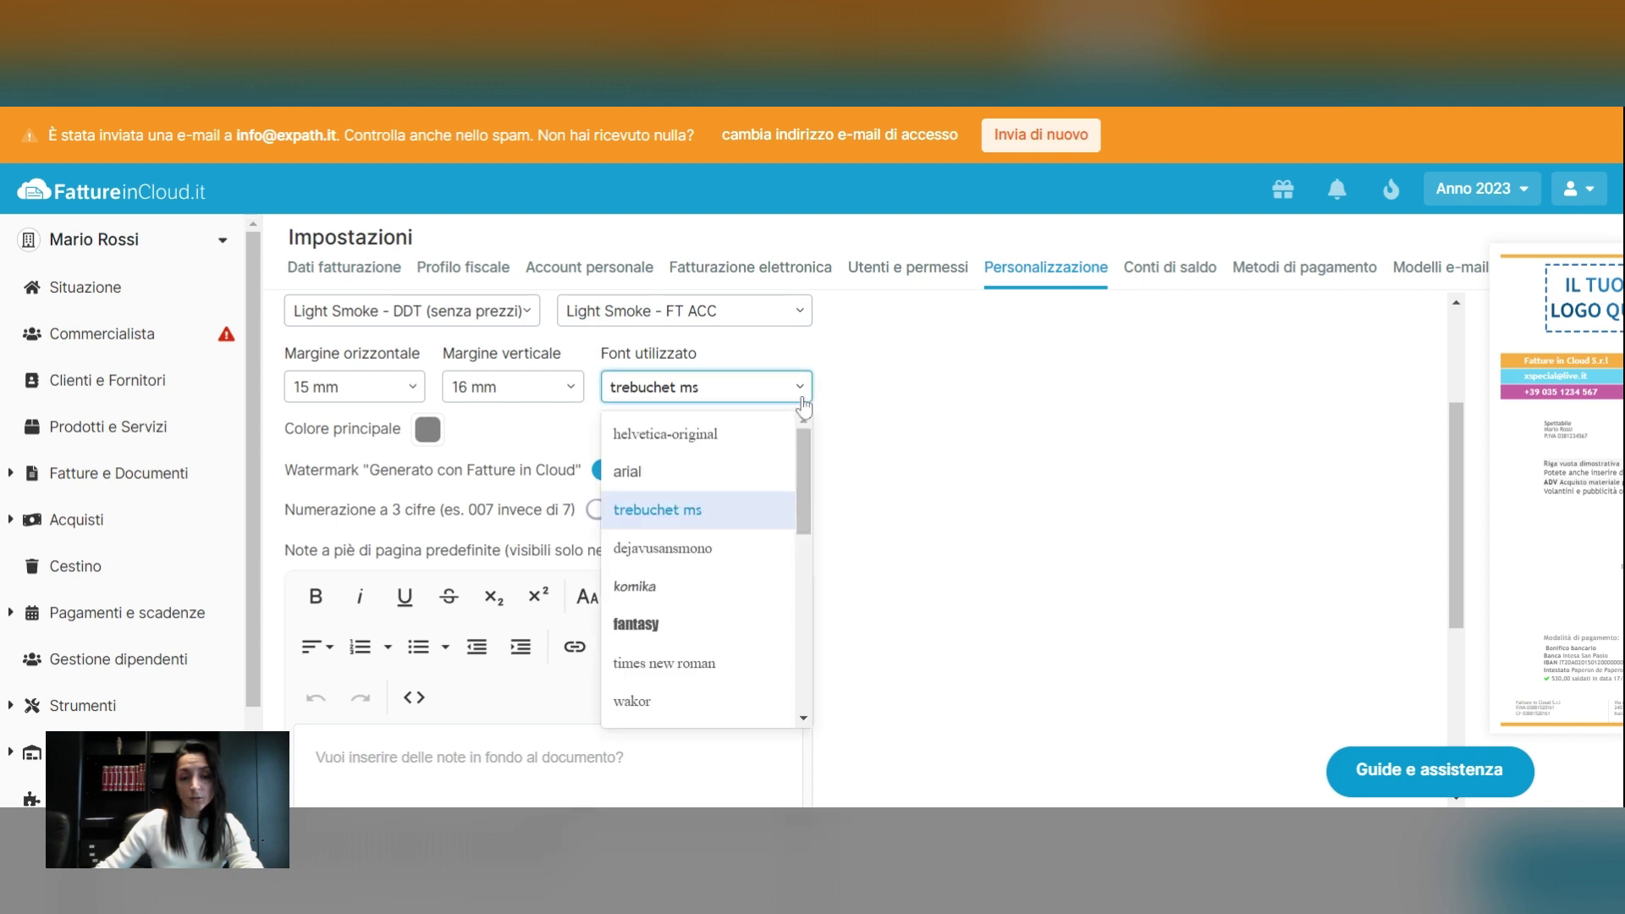
{"action": "left_click", "coordinate": [802, 403]}
{"action": "scroll", "coordinate": [913, 499], "scroll_direction": "down", "scroll_amount": 4}
{"action": "left_click", "coordinate": [541, 474]}
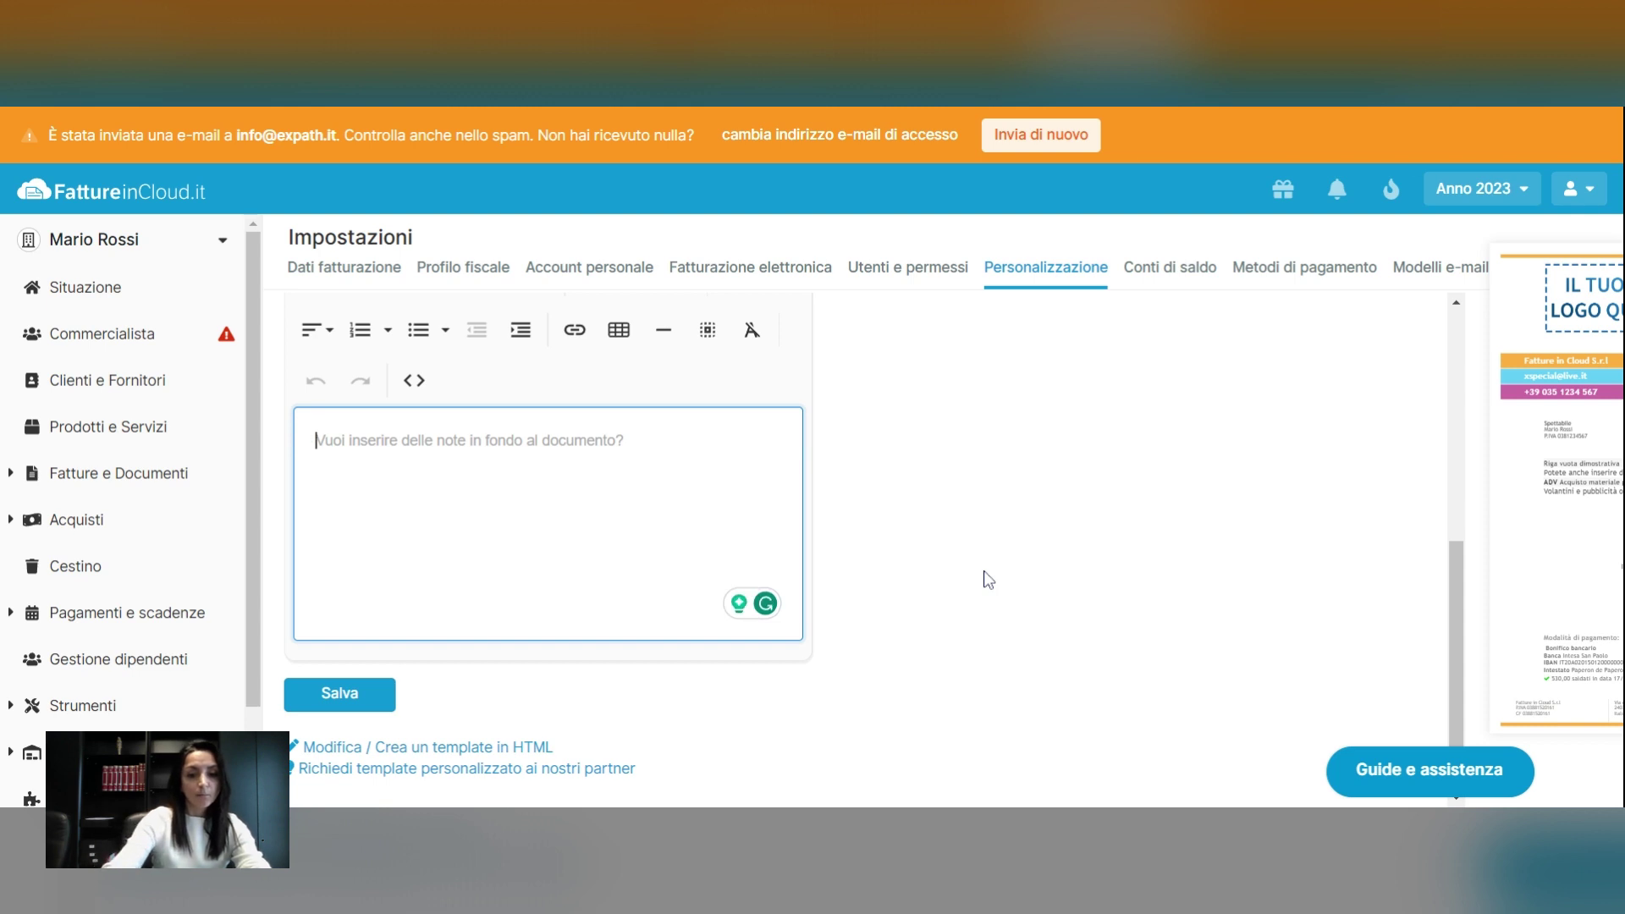
Save the footer note 'Pay by the 31st of December' and go to Metodi di pagamento
{"action": "type", "text": "Pay"}
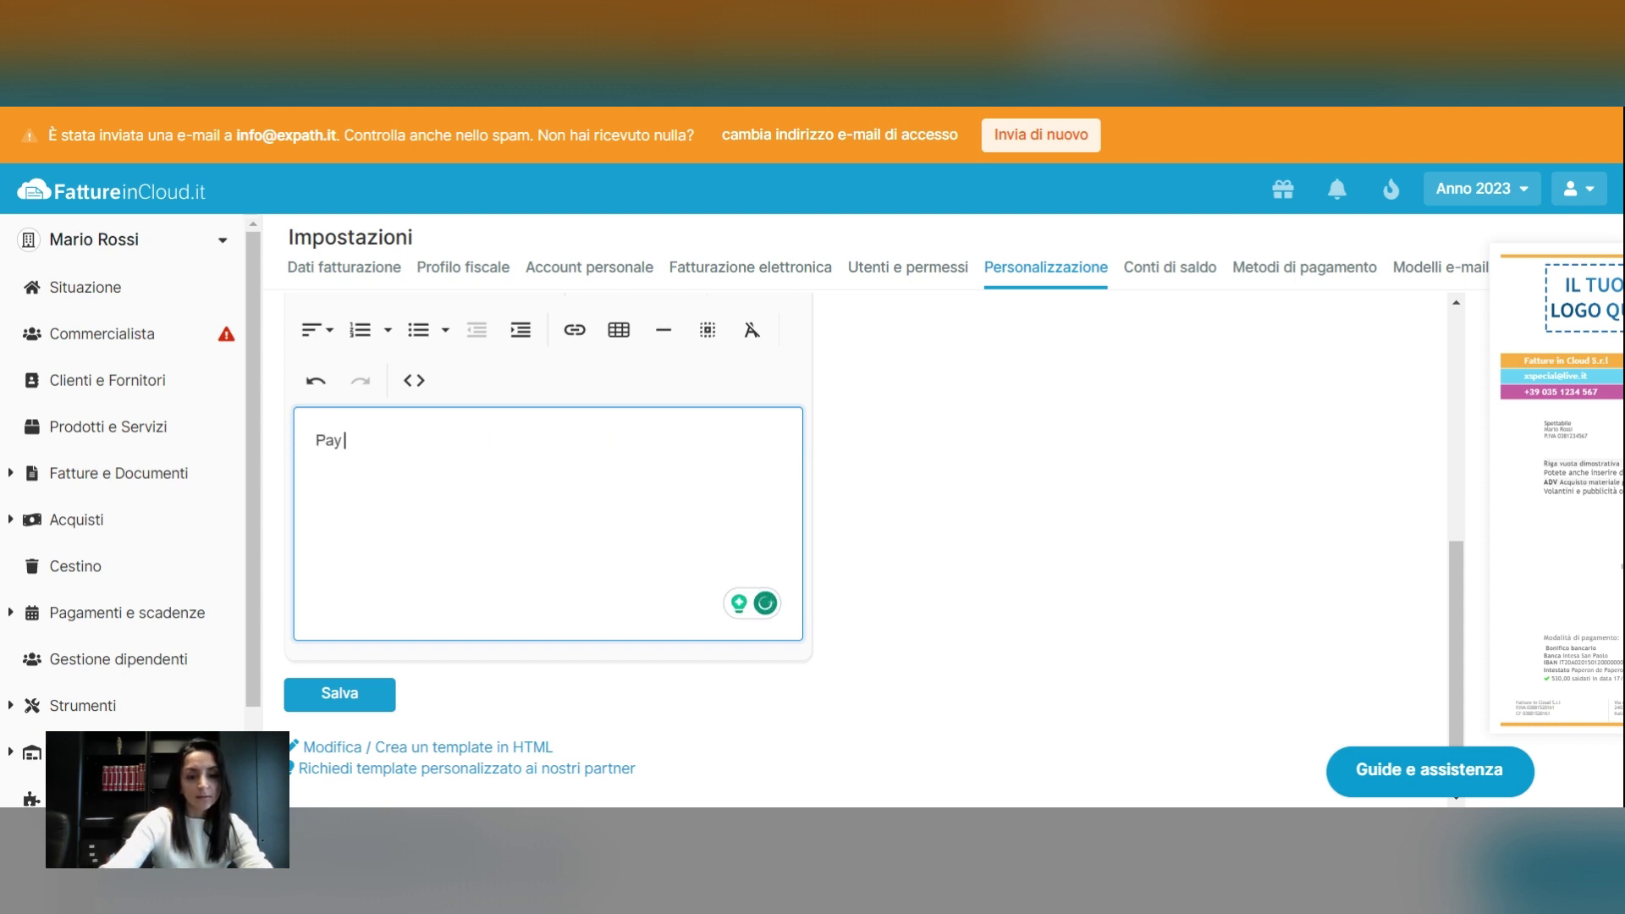
{"action": "type", "text": " by the "}
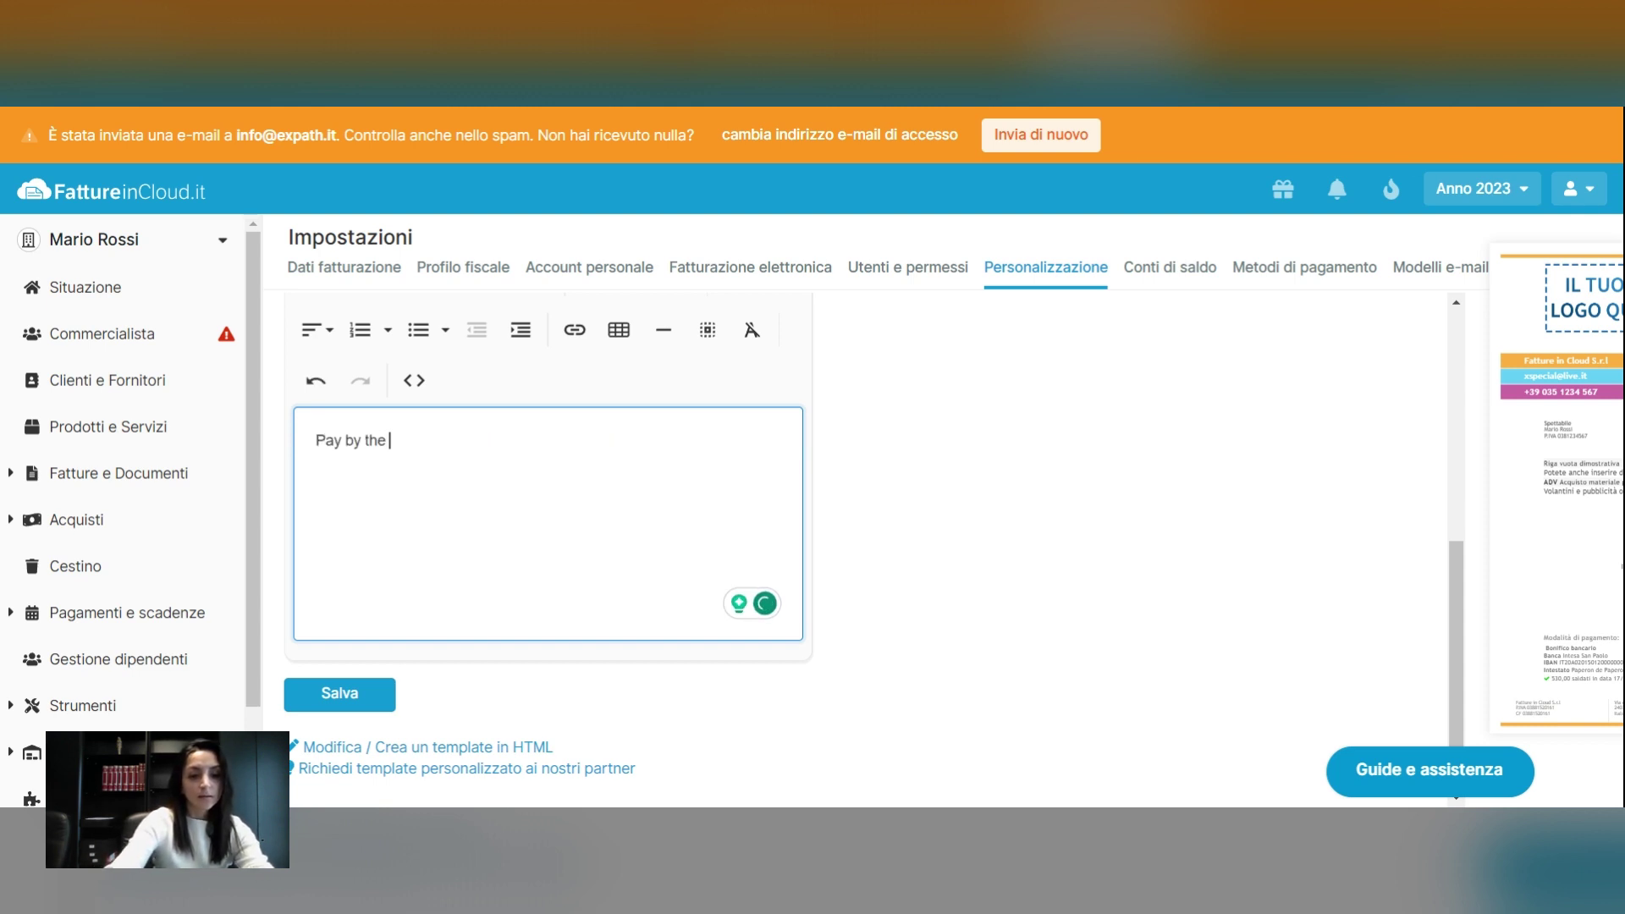
{"action": "type", "text": "31s"}
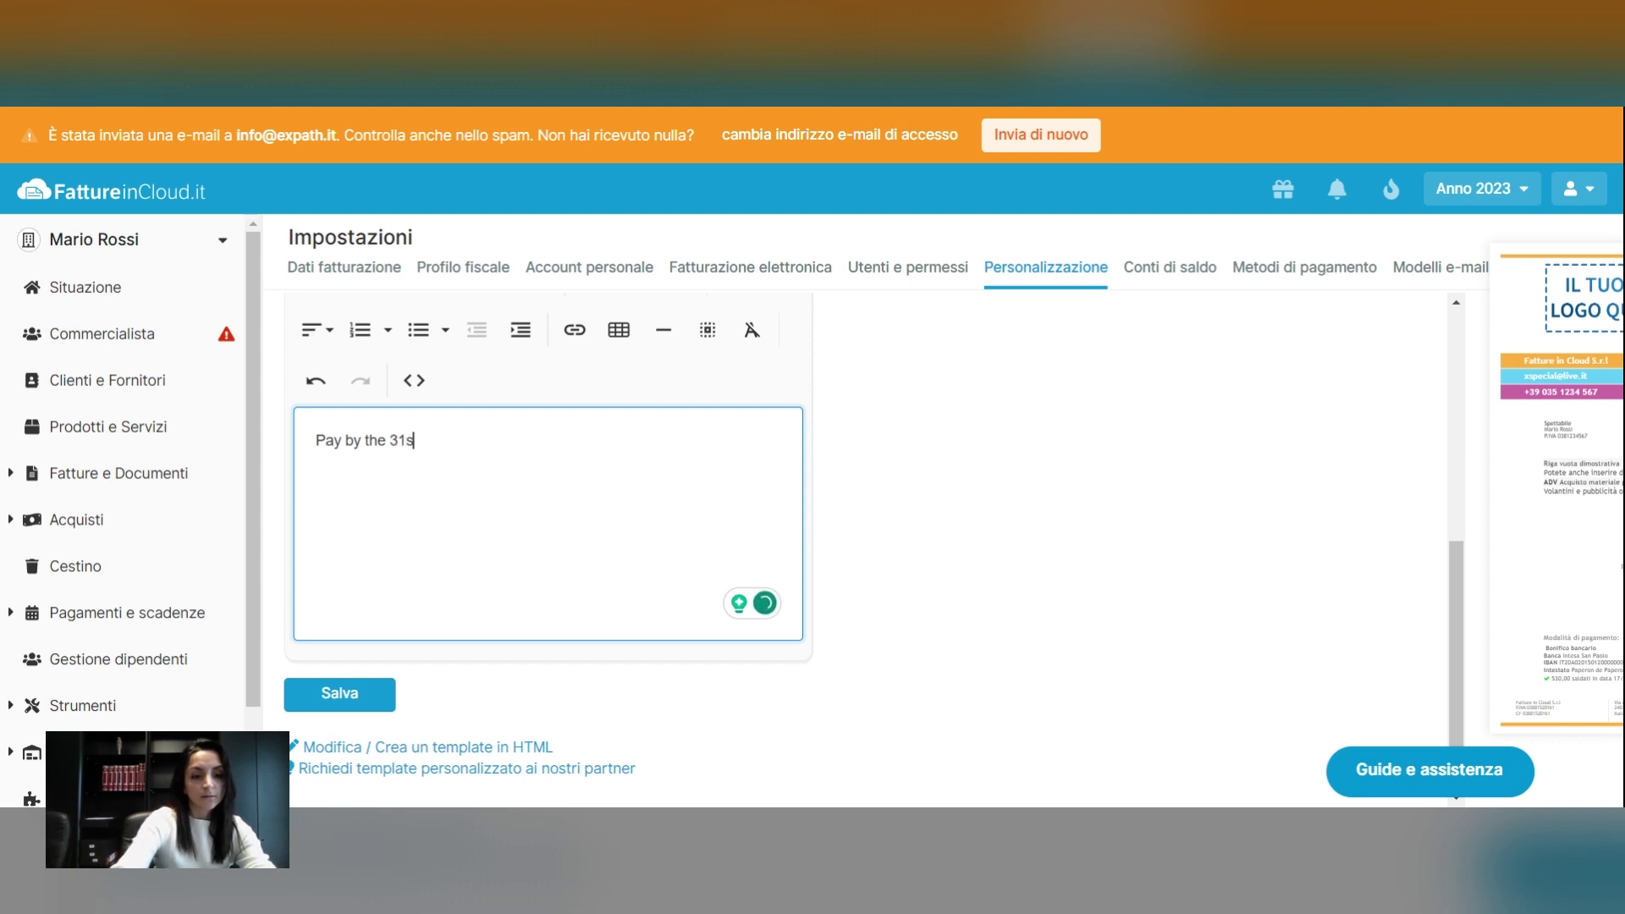
{"action": "type", "text": "t of De"}
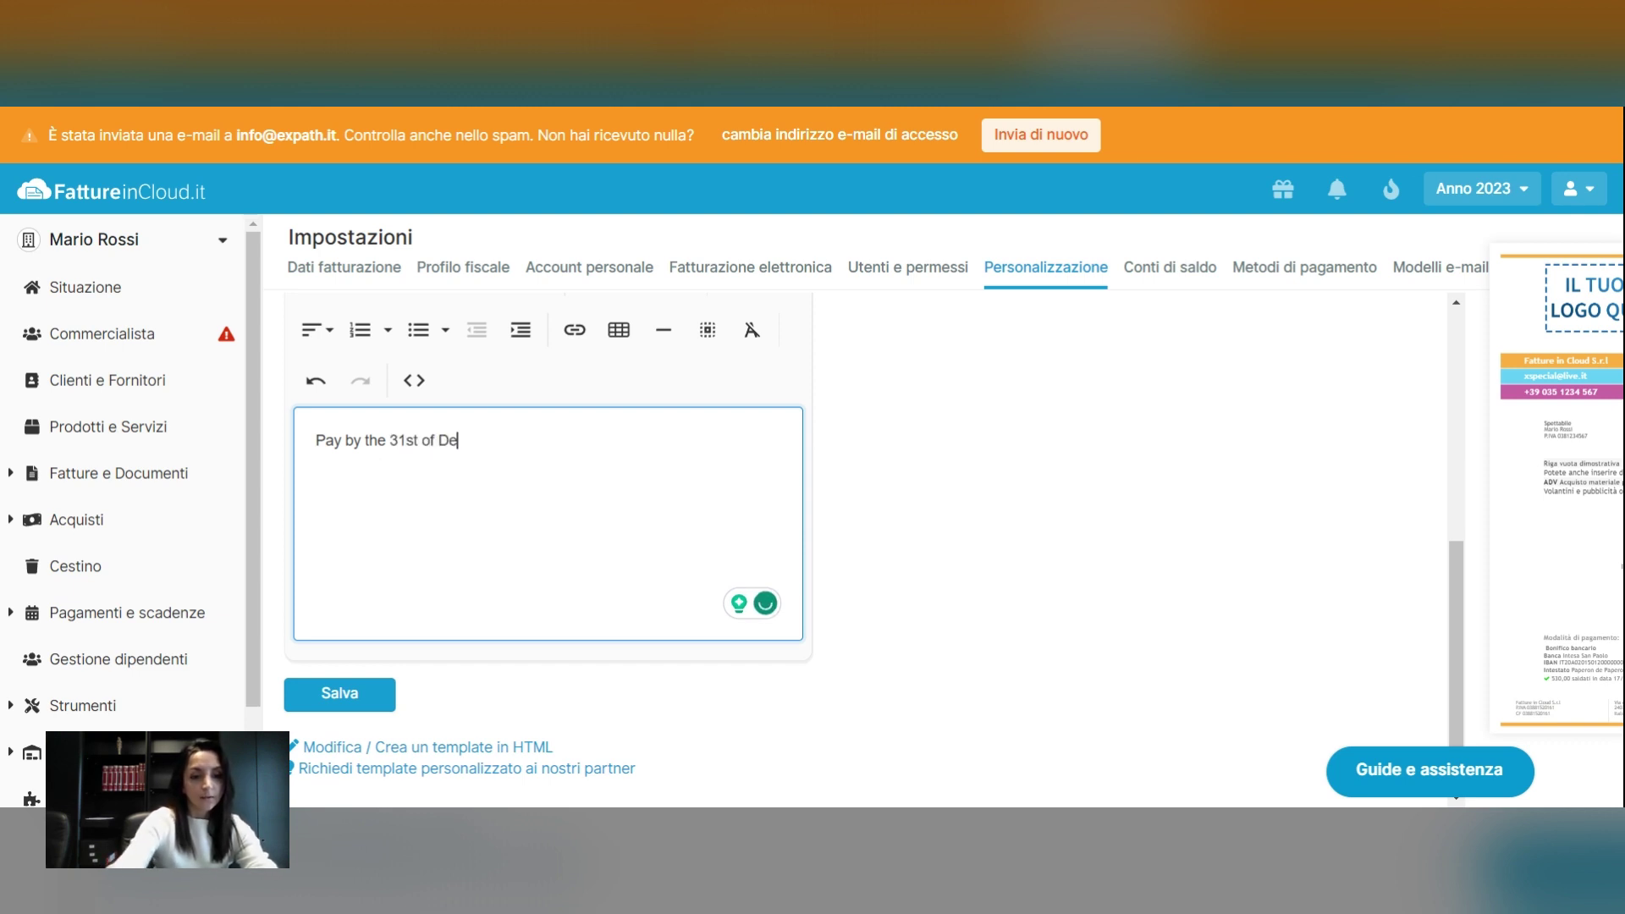
{"action": "type", "text": "cember"}
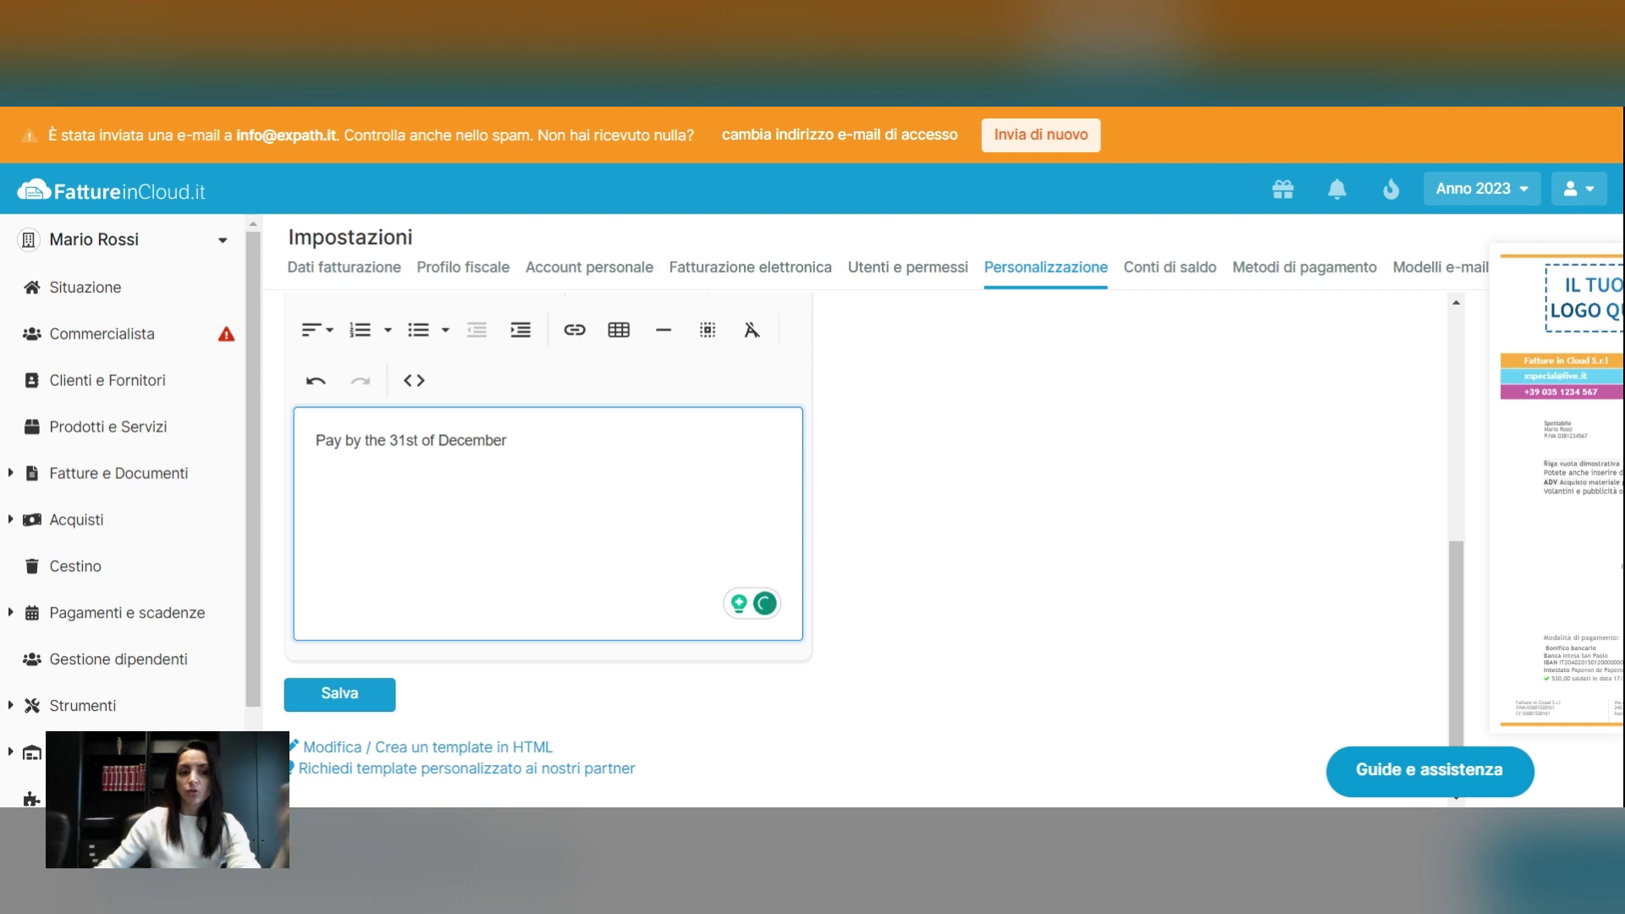
{"action": "scroll", "coordinate": [1070, 546], "scroll_direction": "down", "scroll_amount": 1}
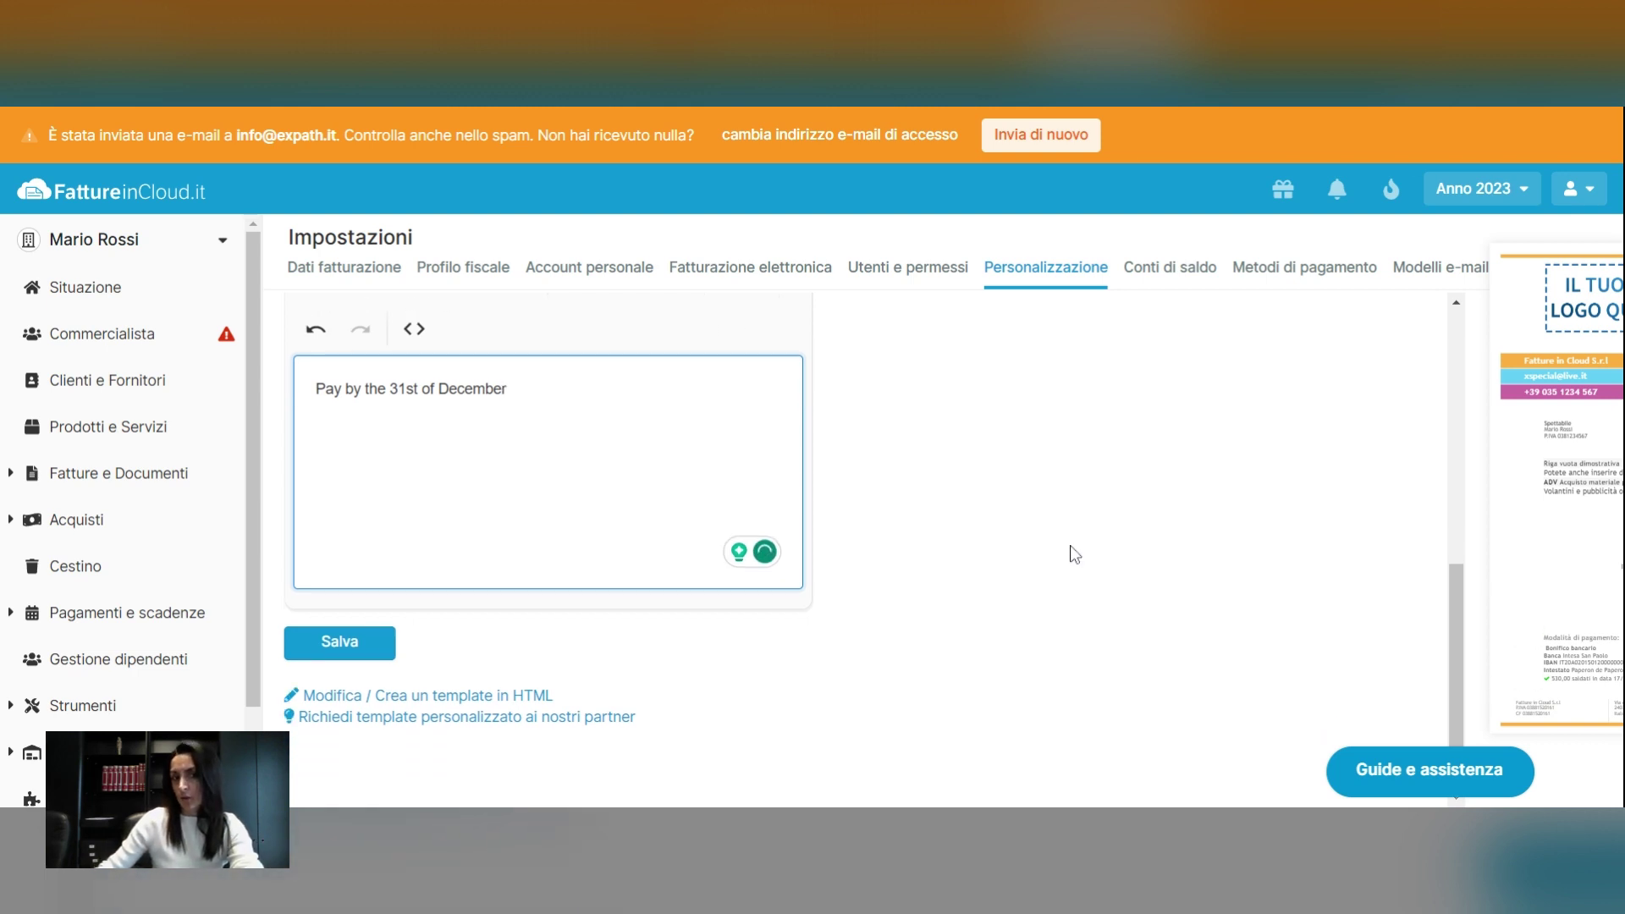
{"action": "left_click", "coordinate": [377, 648]}
{"action": "scroll", "coordinate": [1078, 617], "scroll_direction": "up", "scroll_amount": 3}
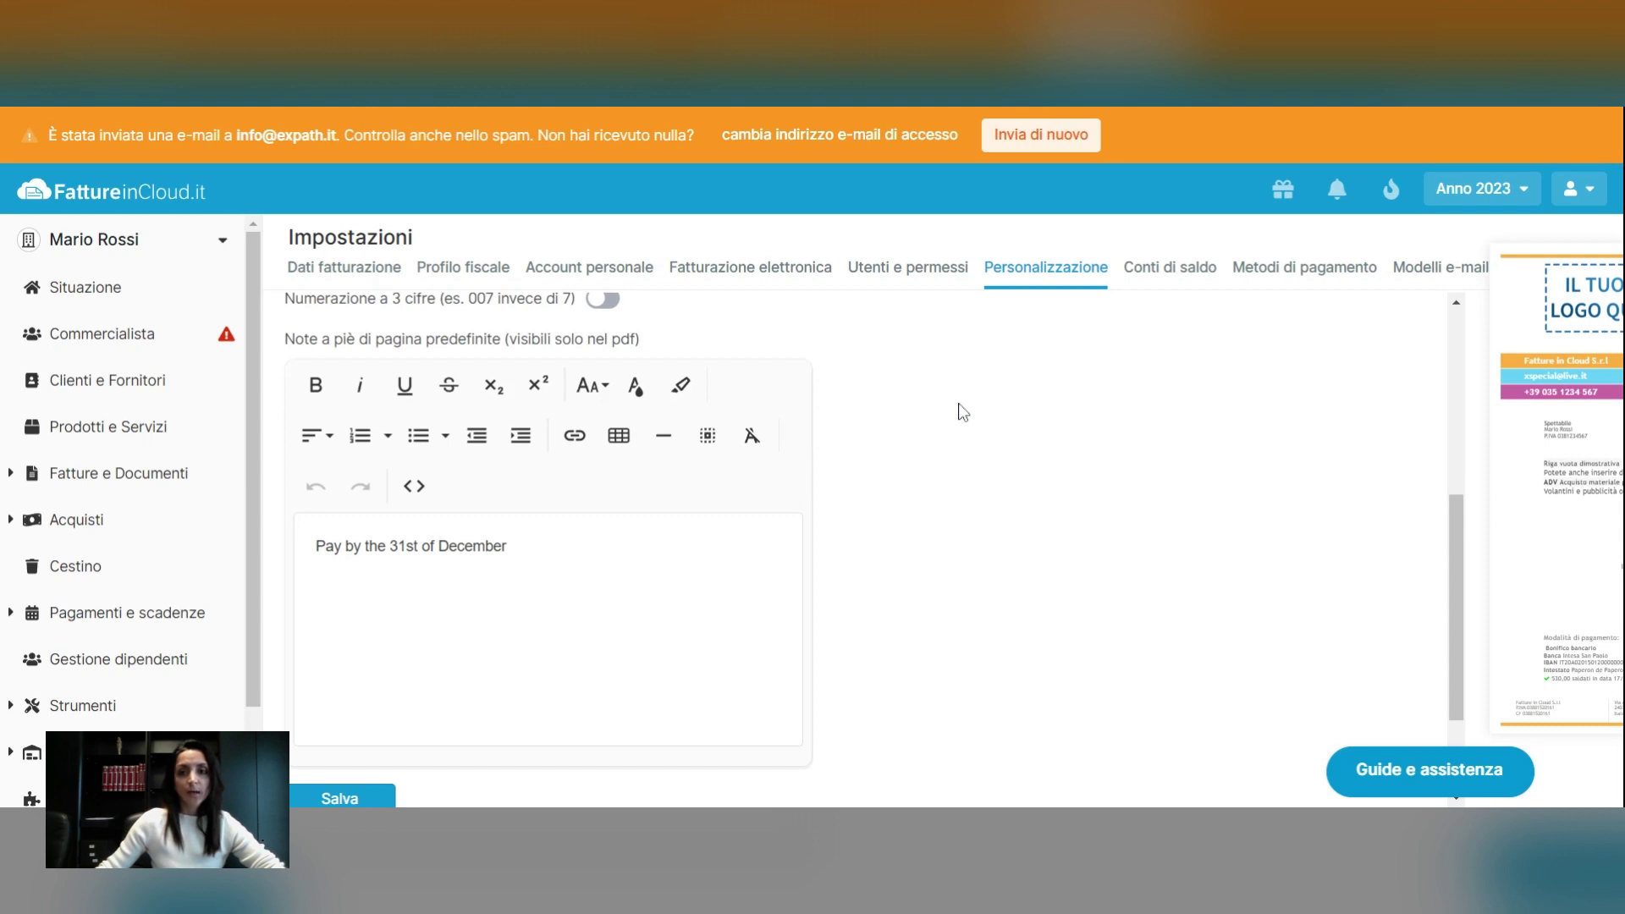
{"action": "left_click", "coordinate": [1287, 286]}
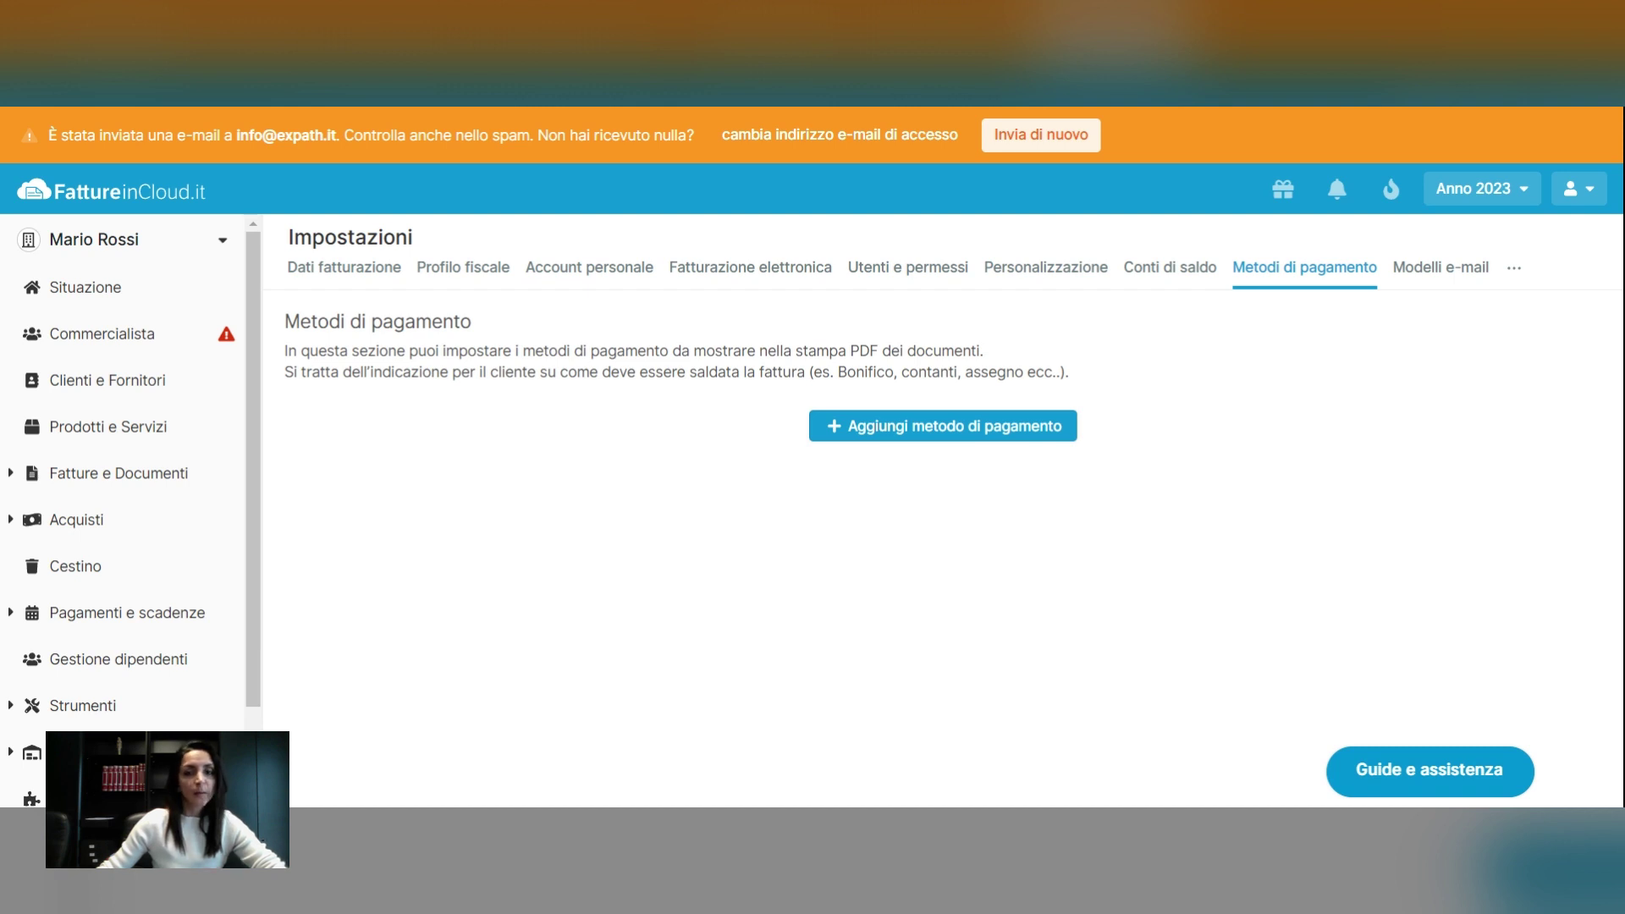
Add a Standard payment method named 'Bank trasfer' and mark it as default
{"action": "left_click", "coordinate": [902, 439]}
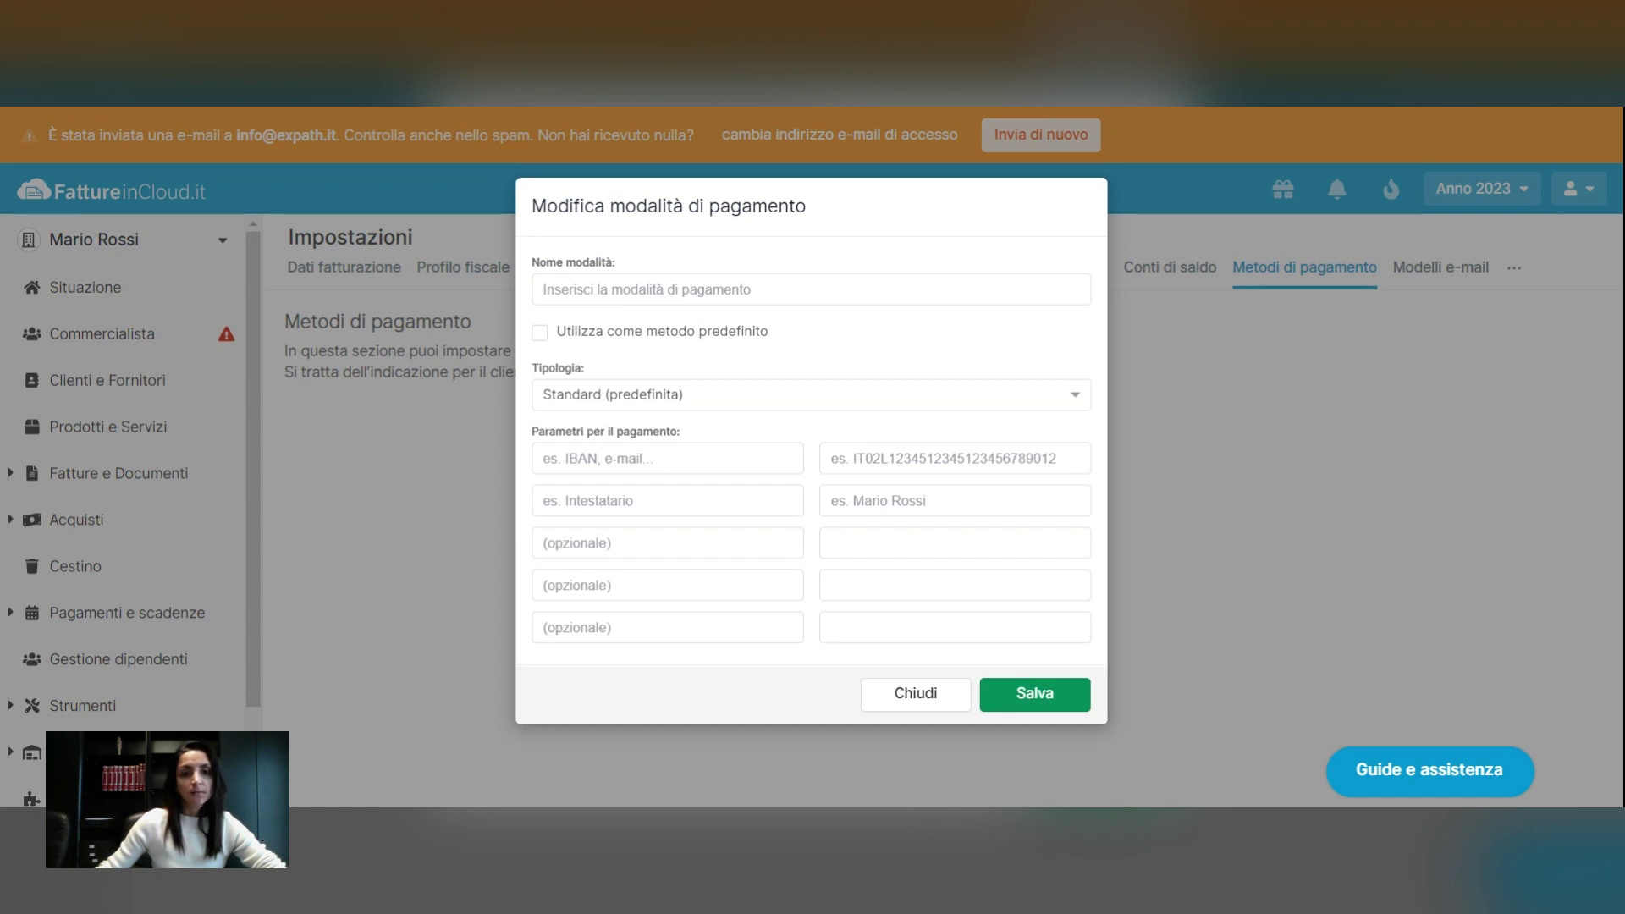
{"action": "left_click", "coordinate": [846, 290]}
{"action": "type", "text": "B"}
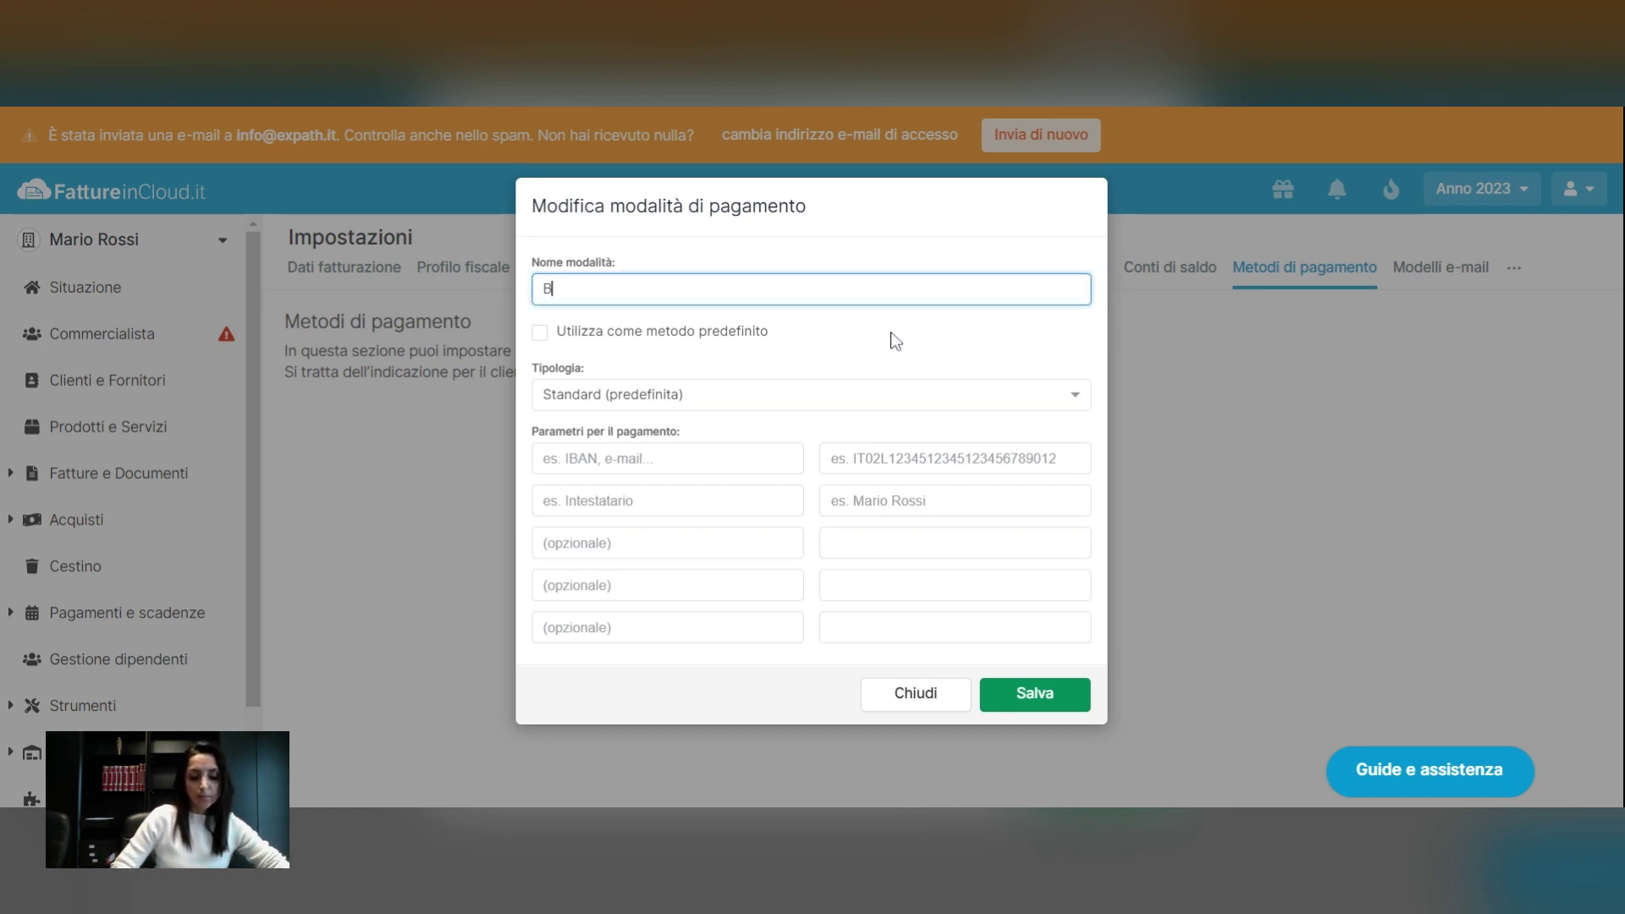
{"action": "key", "text": "BackSpace"}
{"action": "type", "text": "T"}
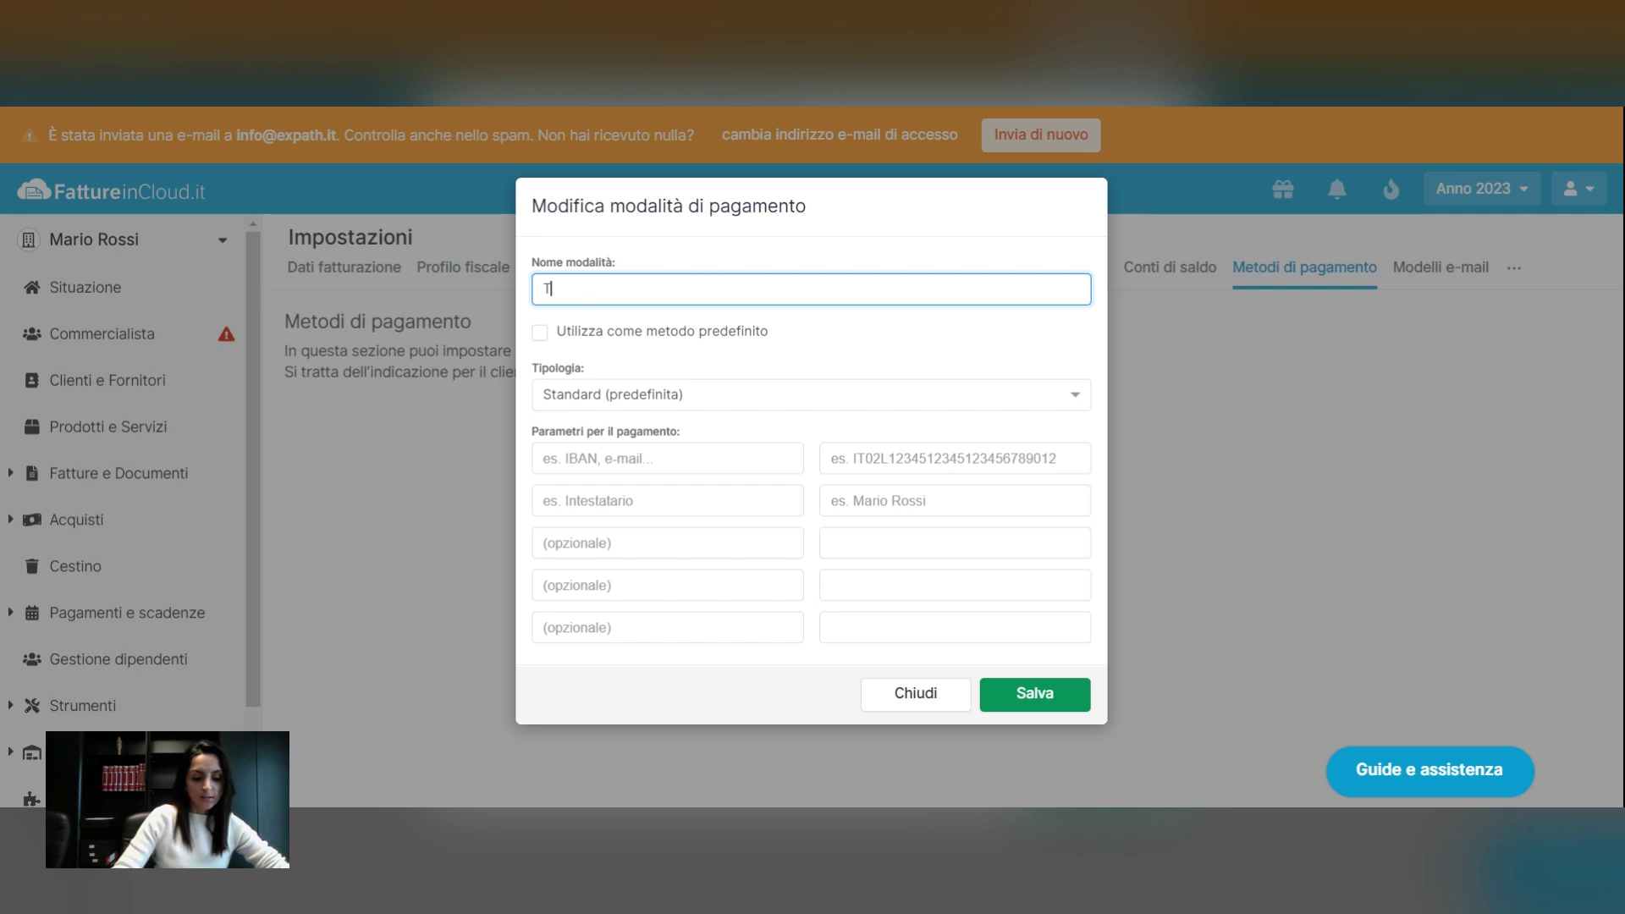
{"action": "key", "text": "BackSpace"}
{"action": "type", "text": "Bank"}
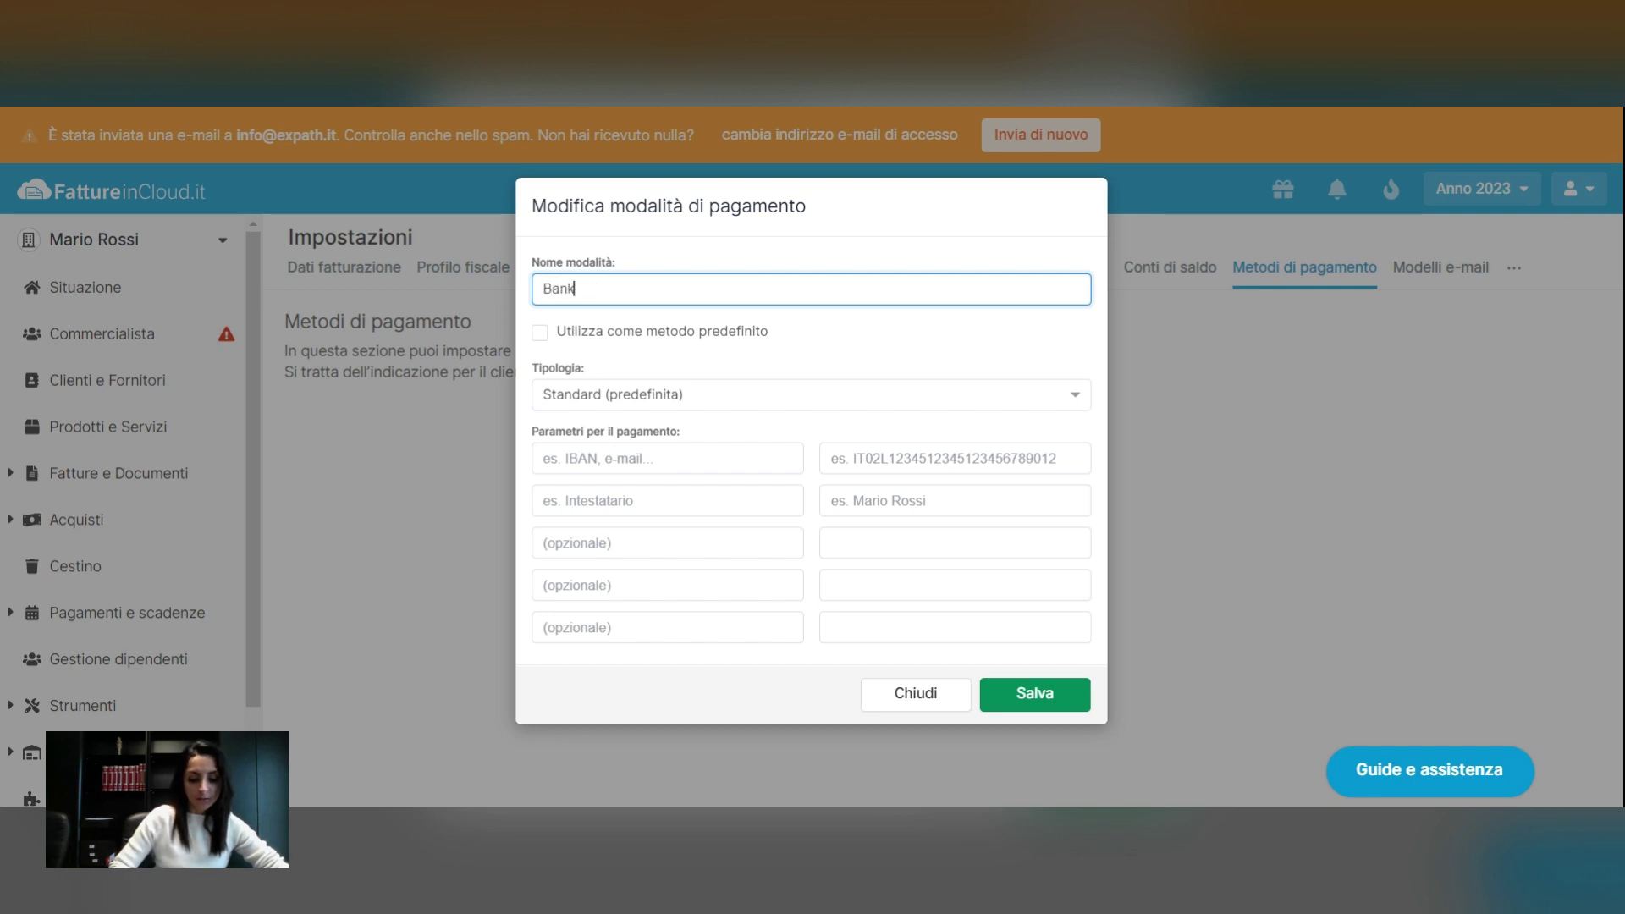
{"action": "type", "text": " trasfer"}
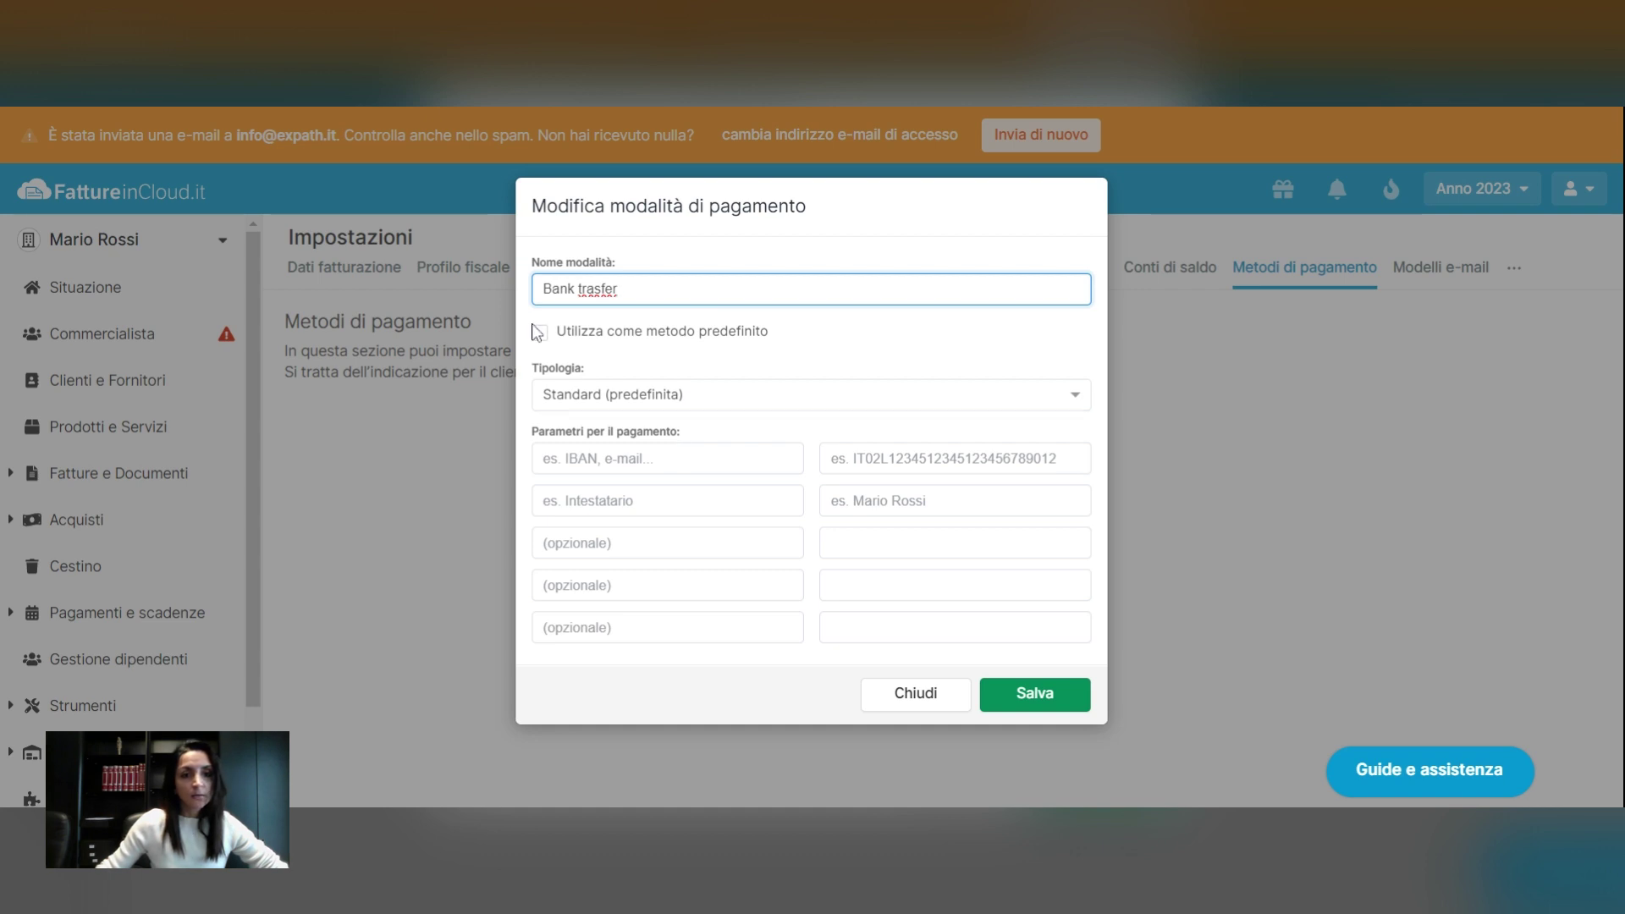
{"action": "left_click", "coordinate": [631, 398]}
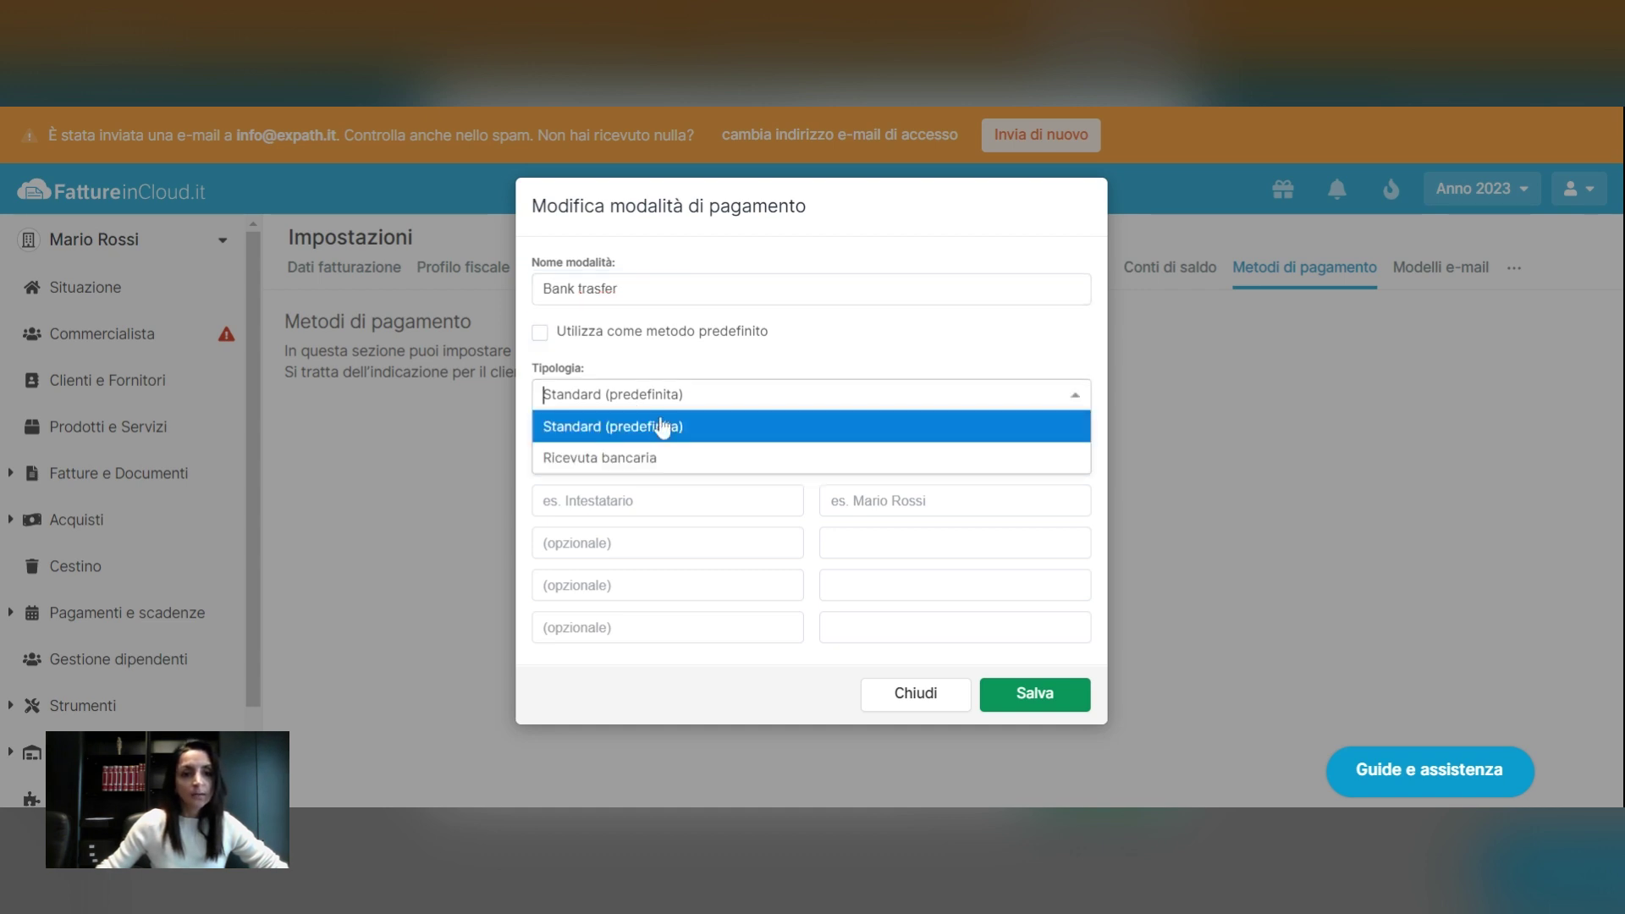
{"action": "left_click", "coordinate": [696, 373]}
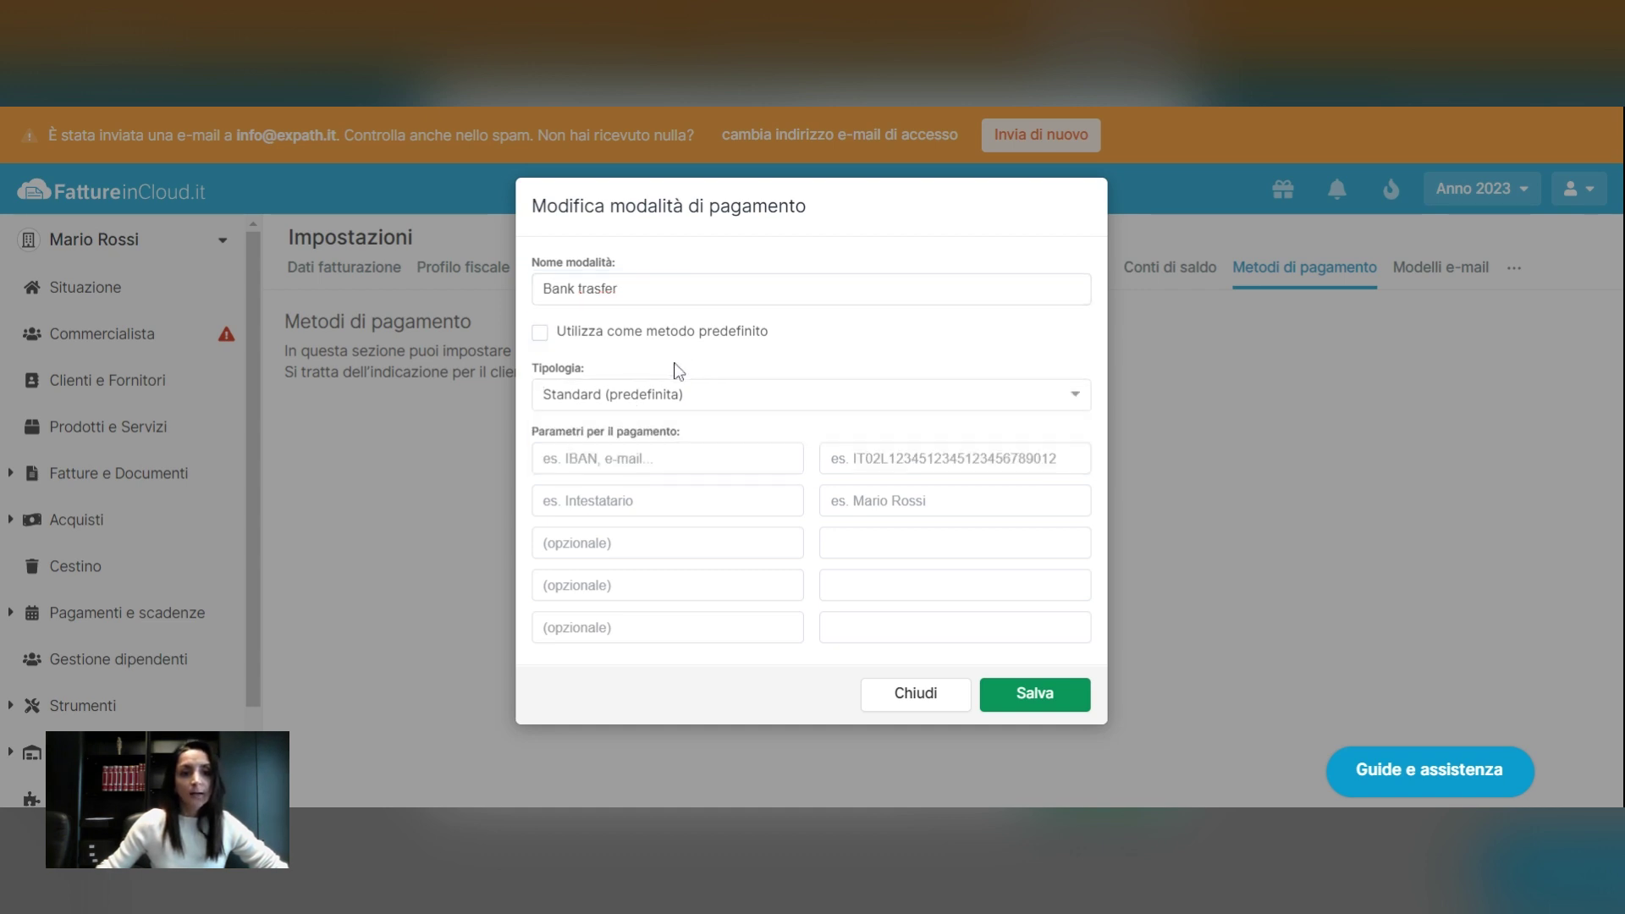
{"action": "left_click", "coordinate": [541, 338]}
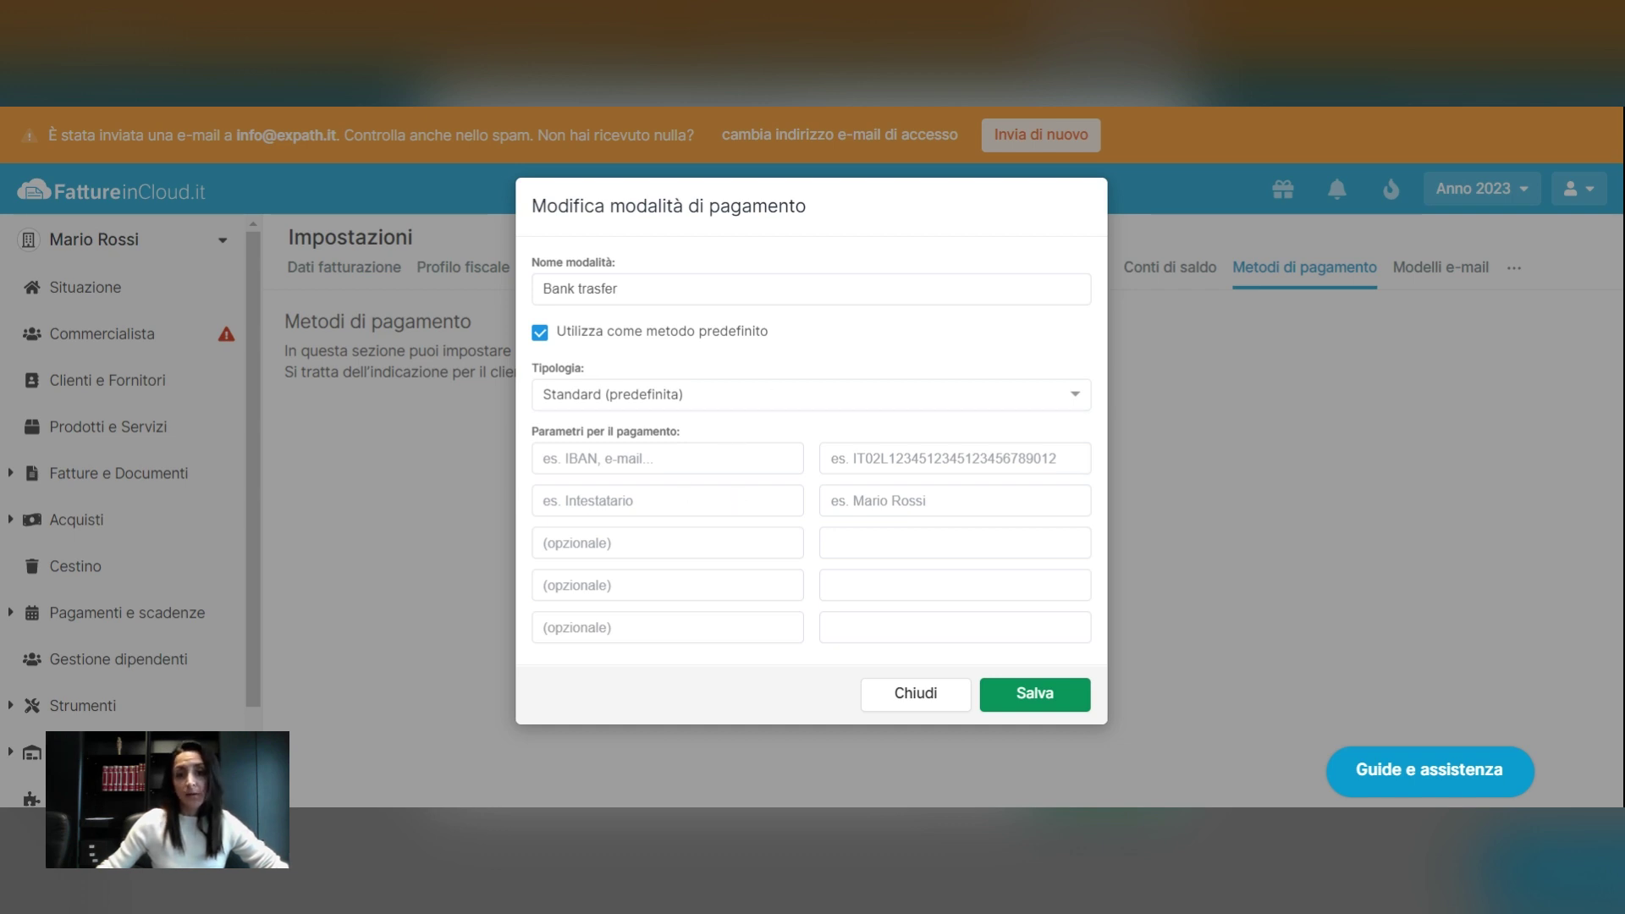
{"action": "left_click", "coordinate": [668, 459]}
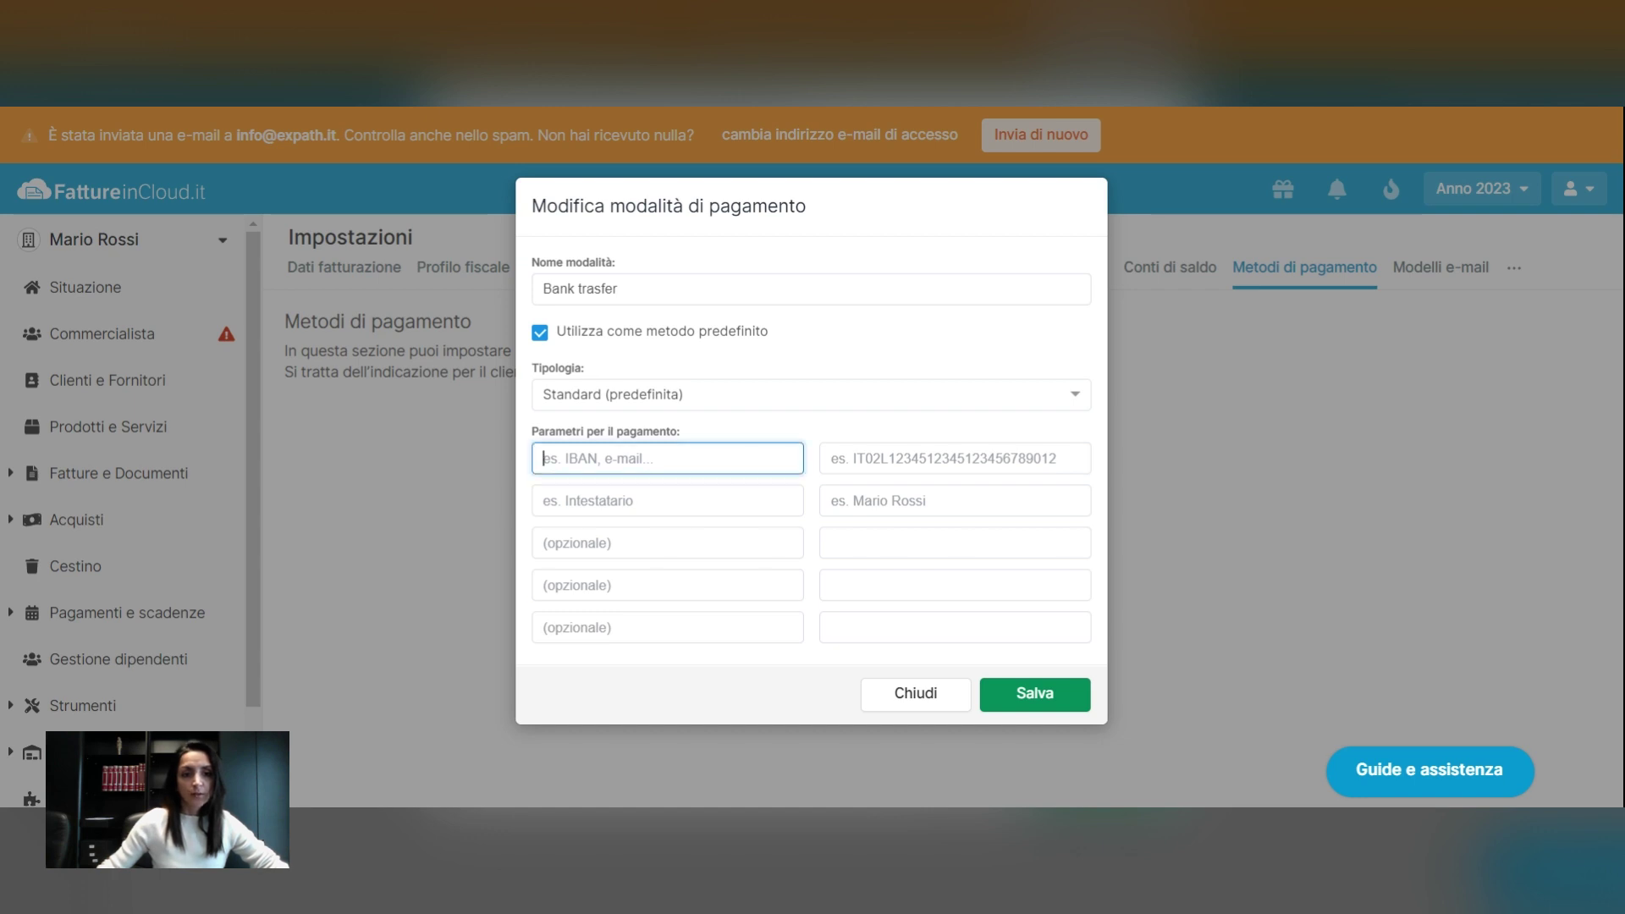
{"action": "type", "text": "IB"}
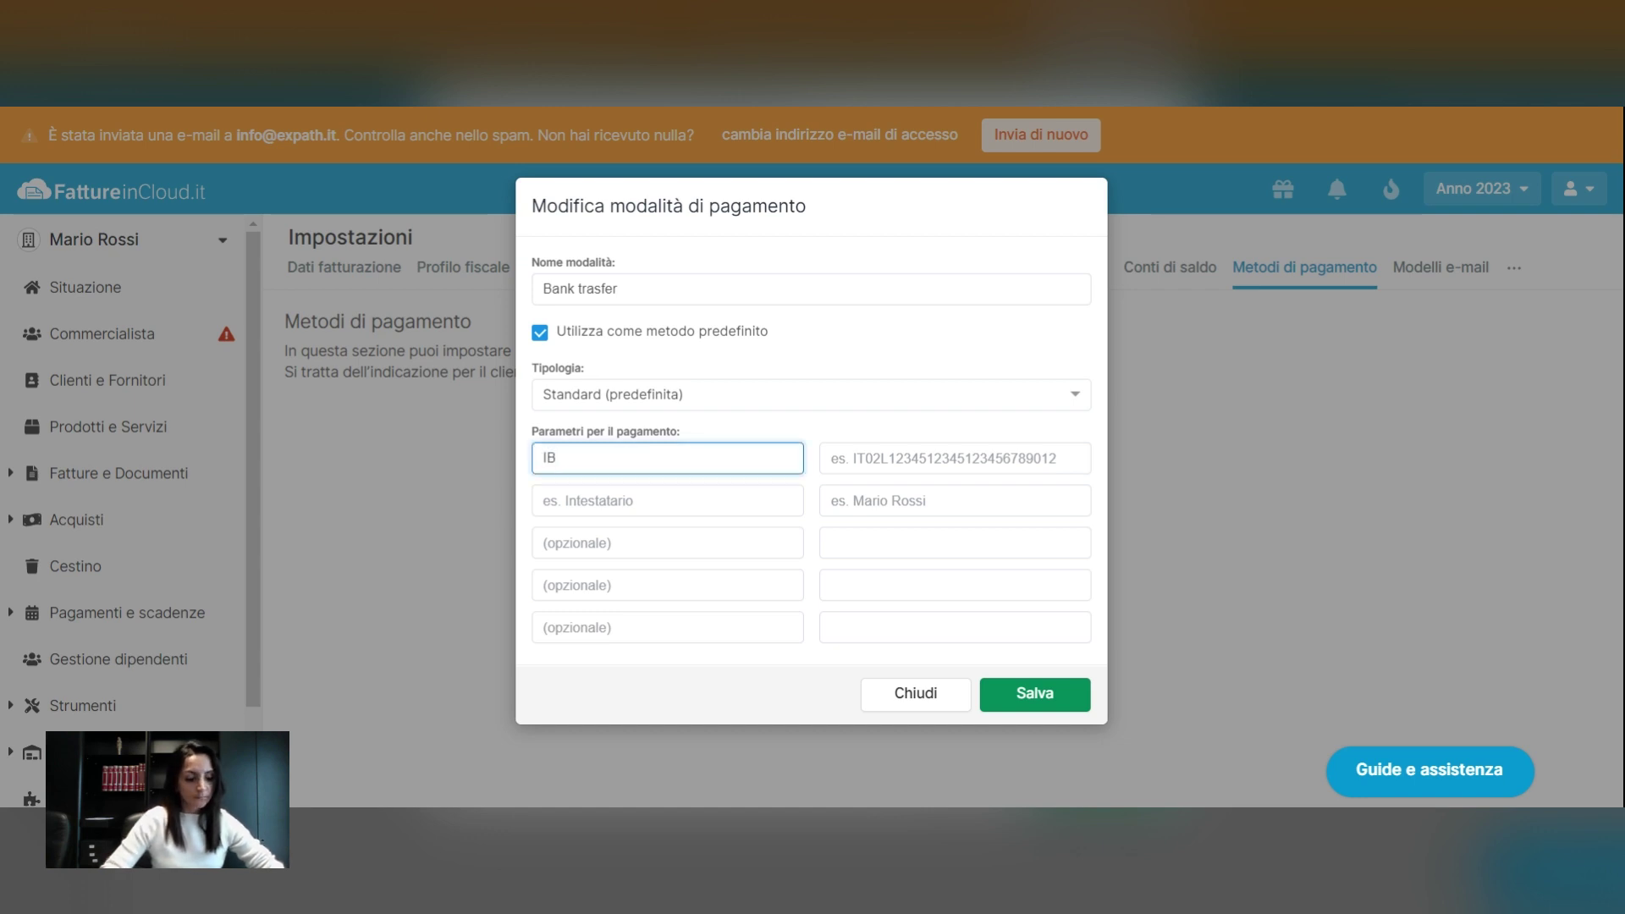
{"action": "type", "text": "AN"}
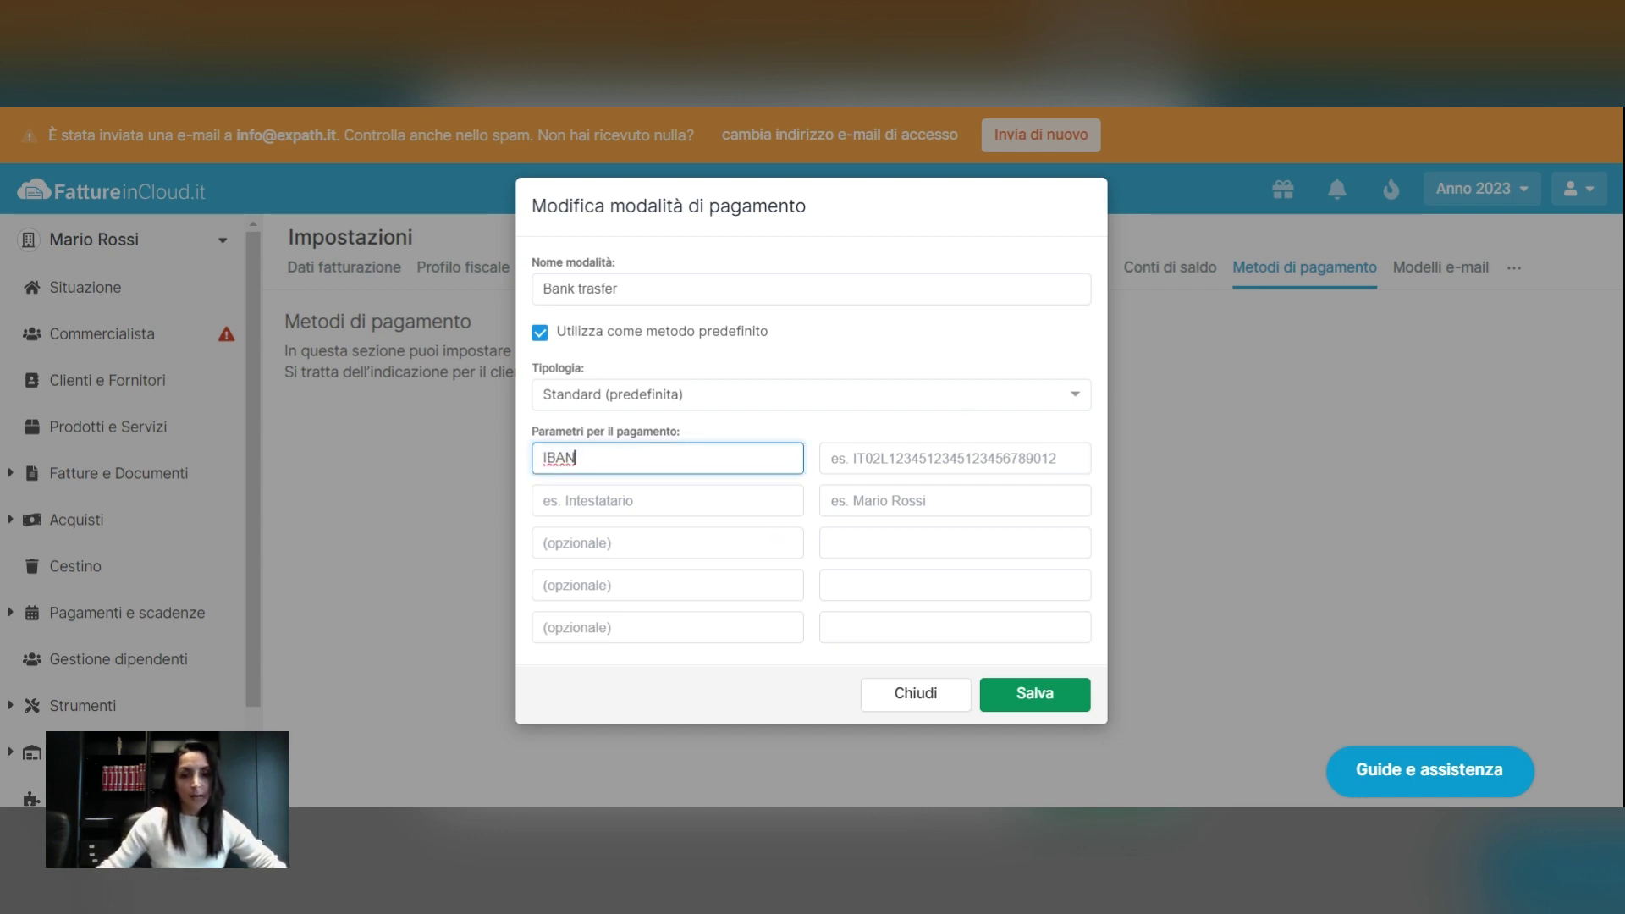
{"action": "key", "text": "Tab"}
{"action": "type", "text": "IT0"}
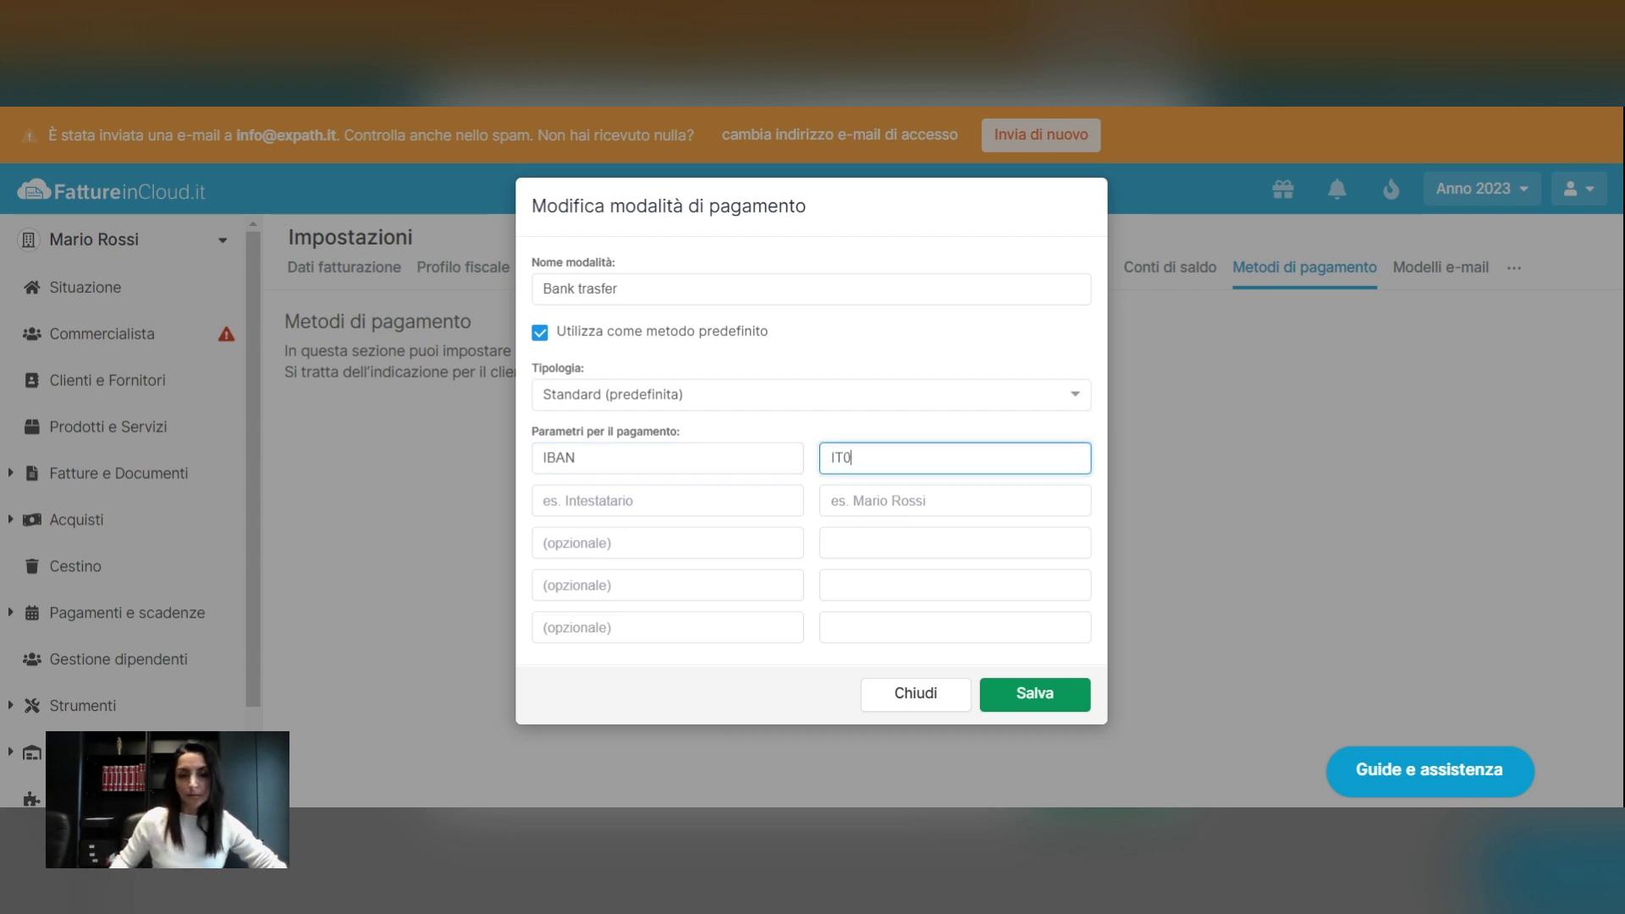
{"action": "type", "text": "0000000000000000000"}
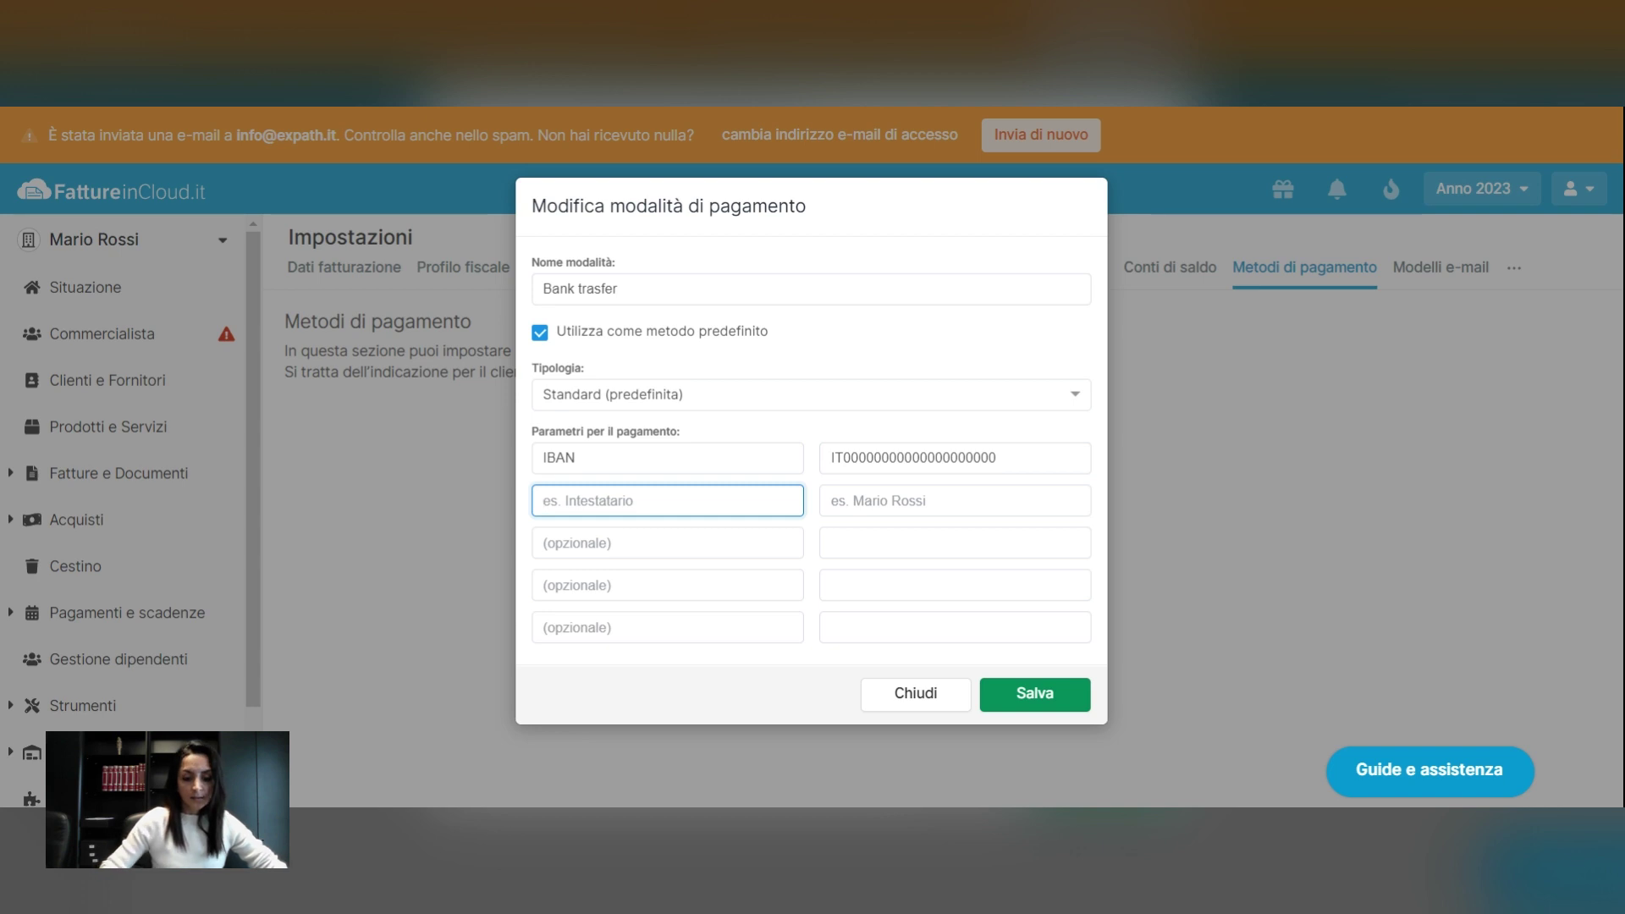
Add a Name parameter with the account holder's name, save the method, and open Modelli e-mail
{"action": "type", "text": "Name"}
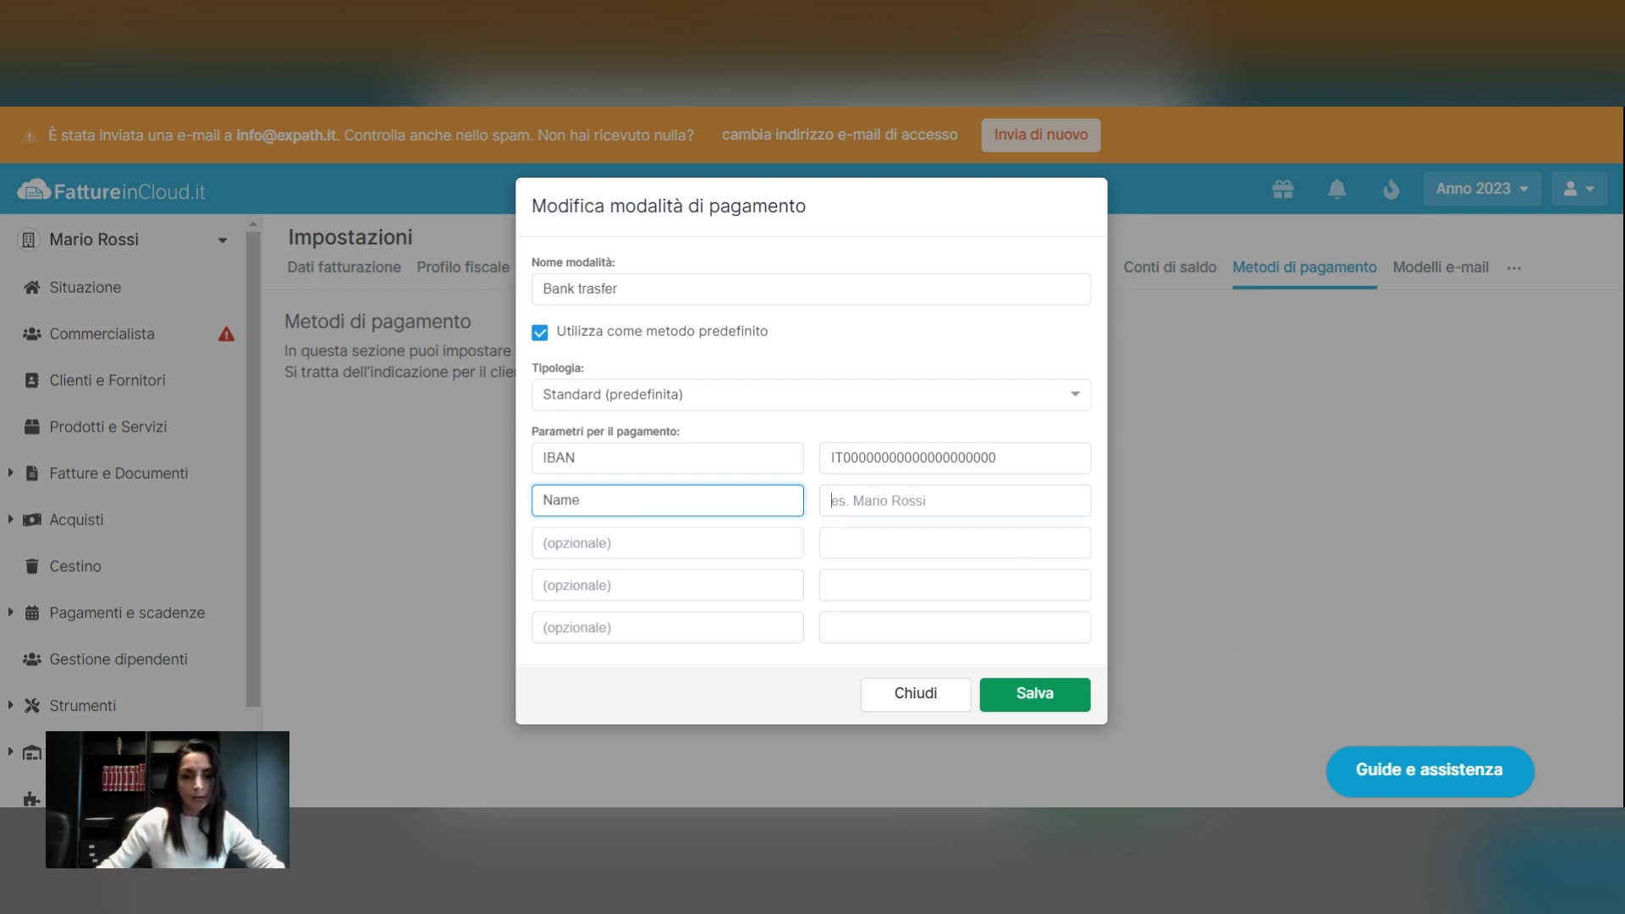
{"action": "key", "text": "Tab"}
{"action": "type", "text": "Mariuo"}
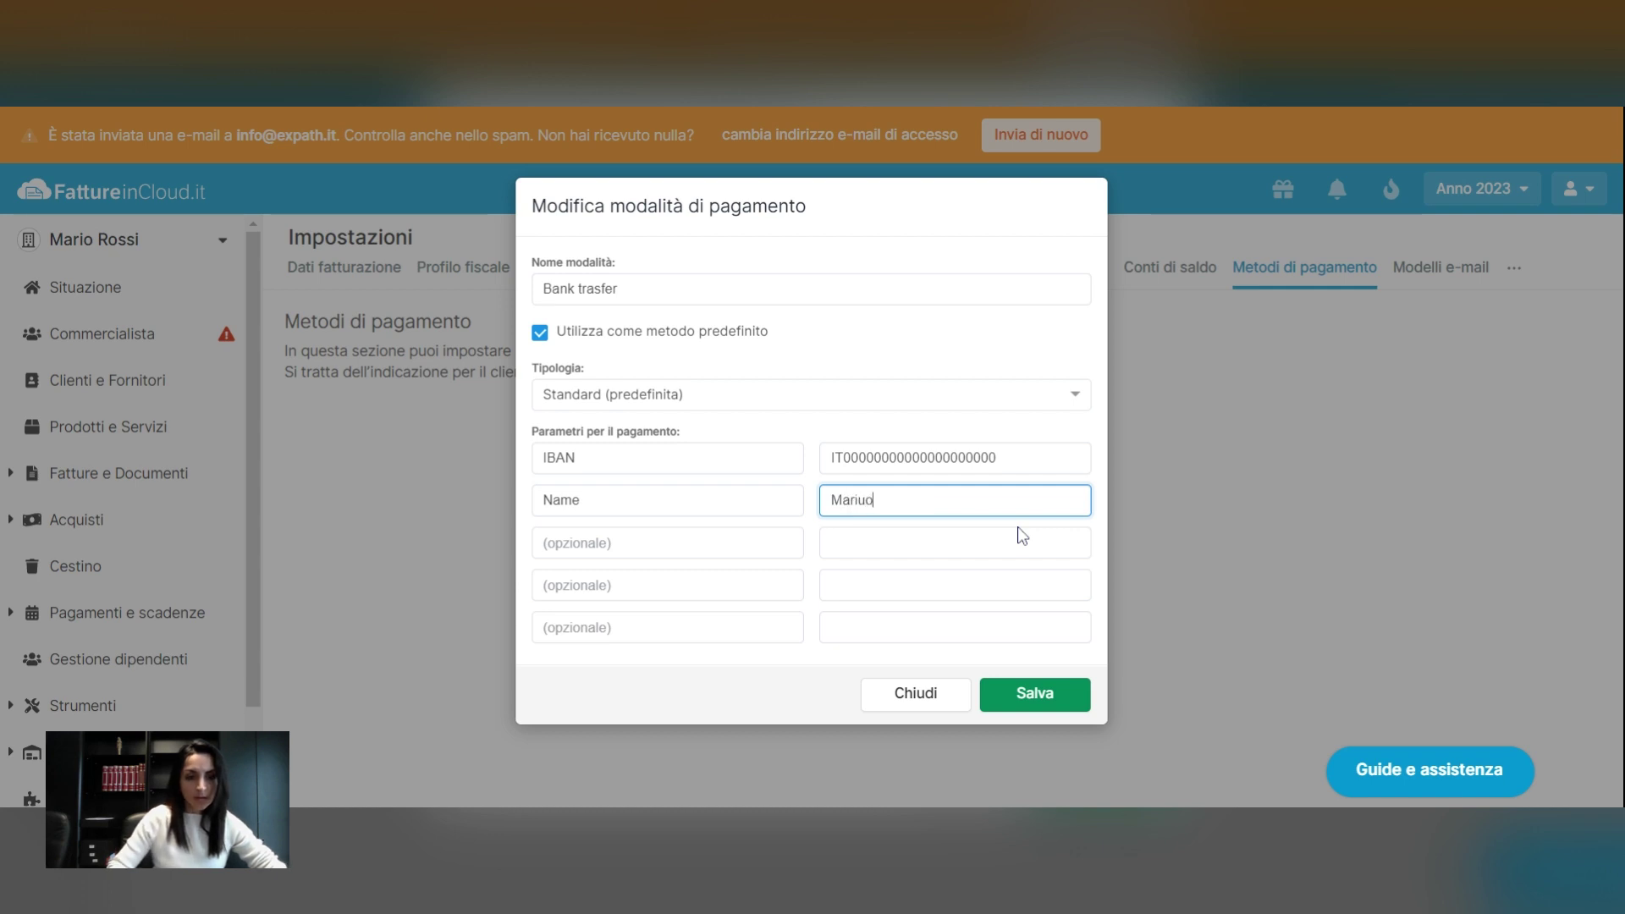
{"action": "key", "text": "BackSpace"}
{"action": "type", "text": "o Rossi"}
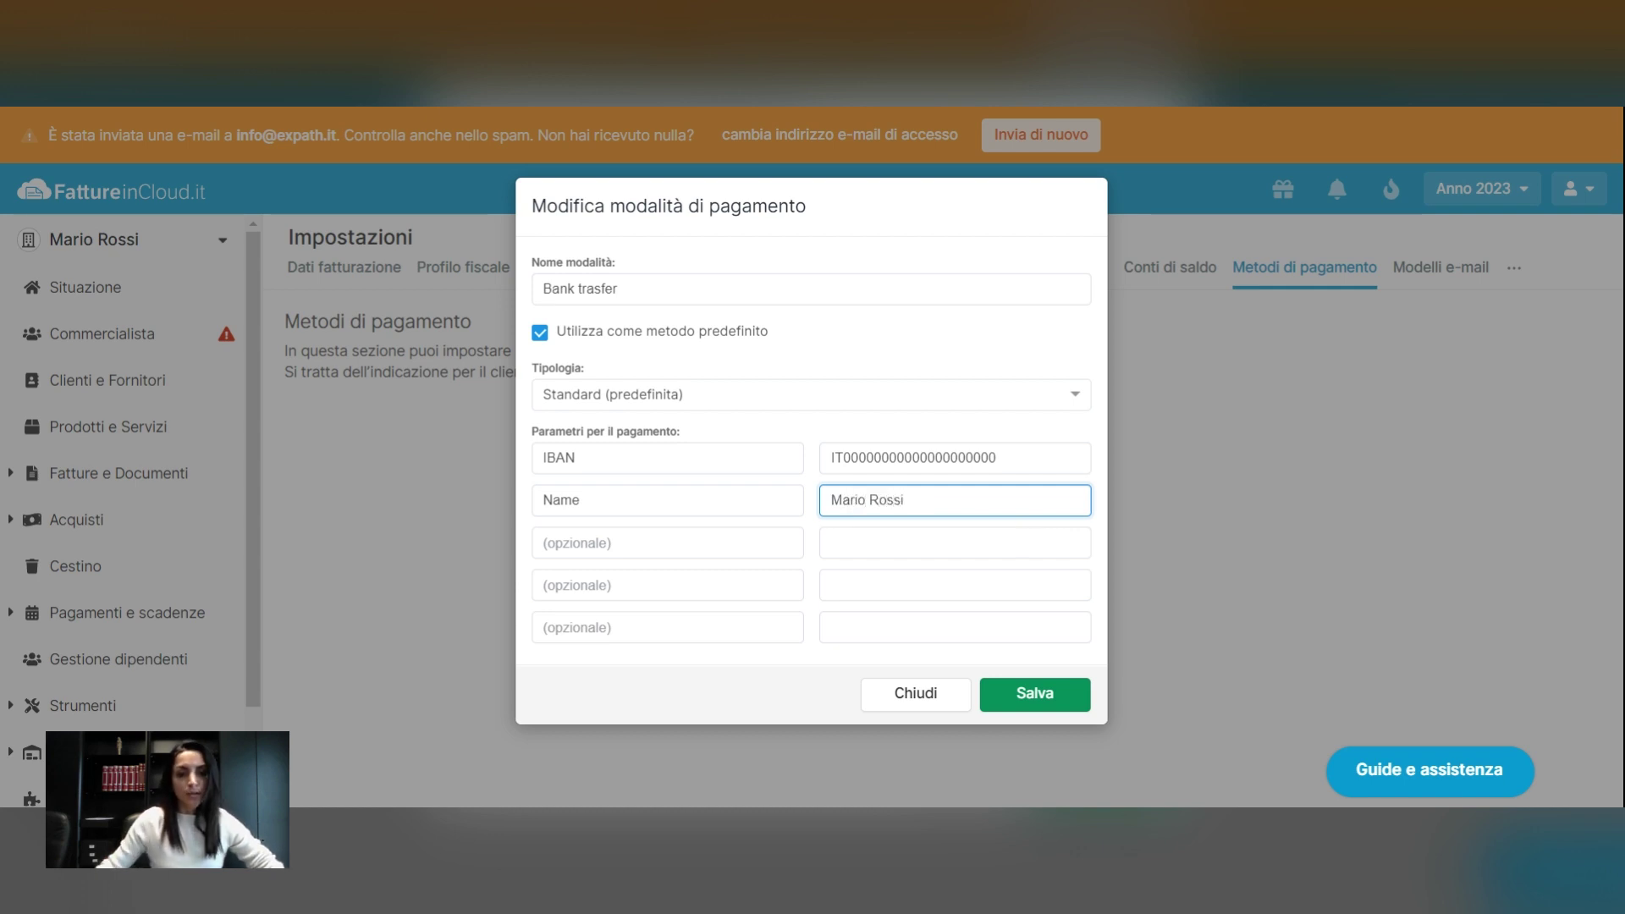
{"action": "left_click", "coordinate": [1054, 696]}
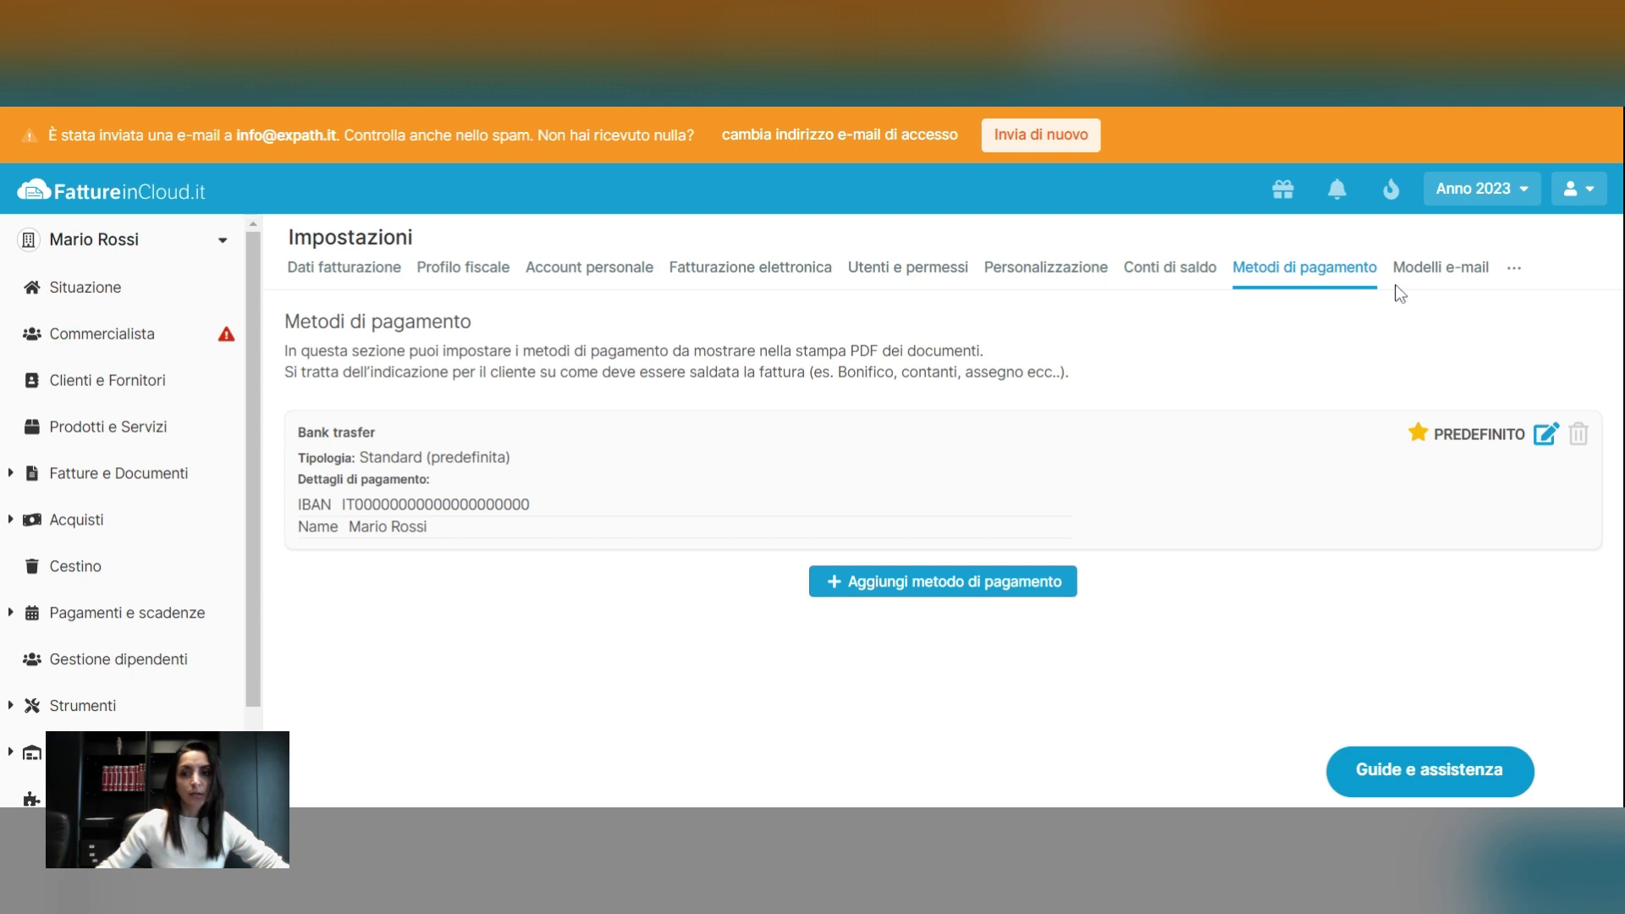
{"action": "left_click", "coordinate": [1445, 277]}
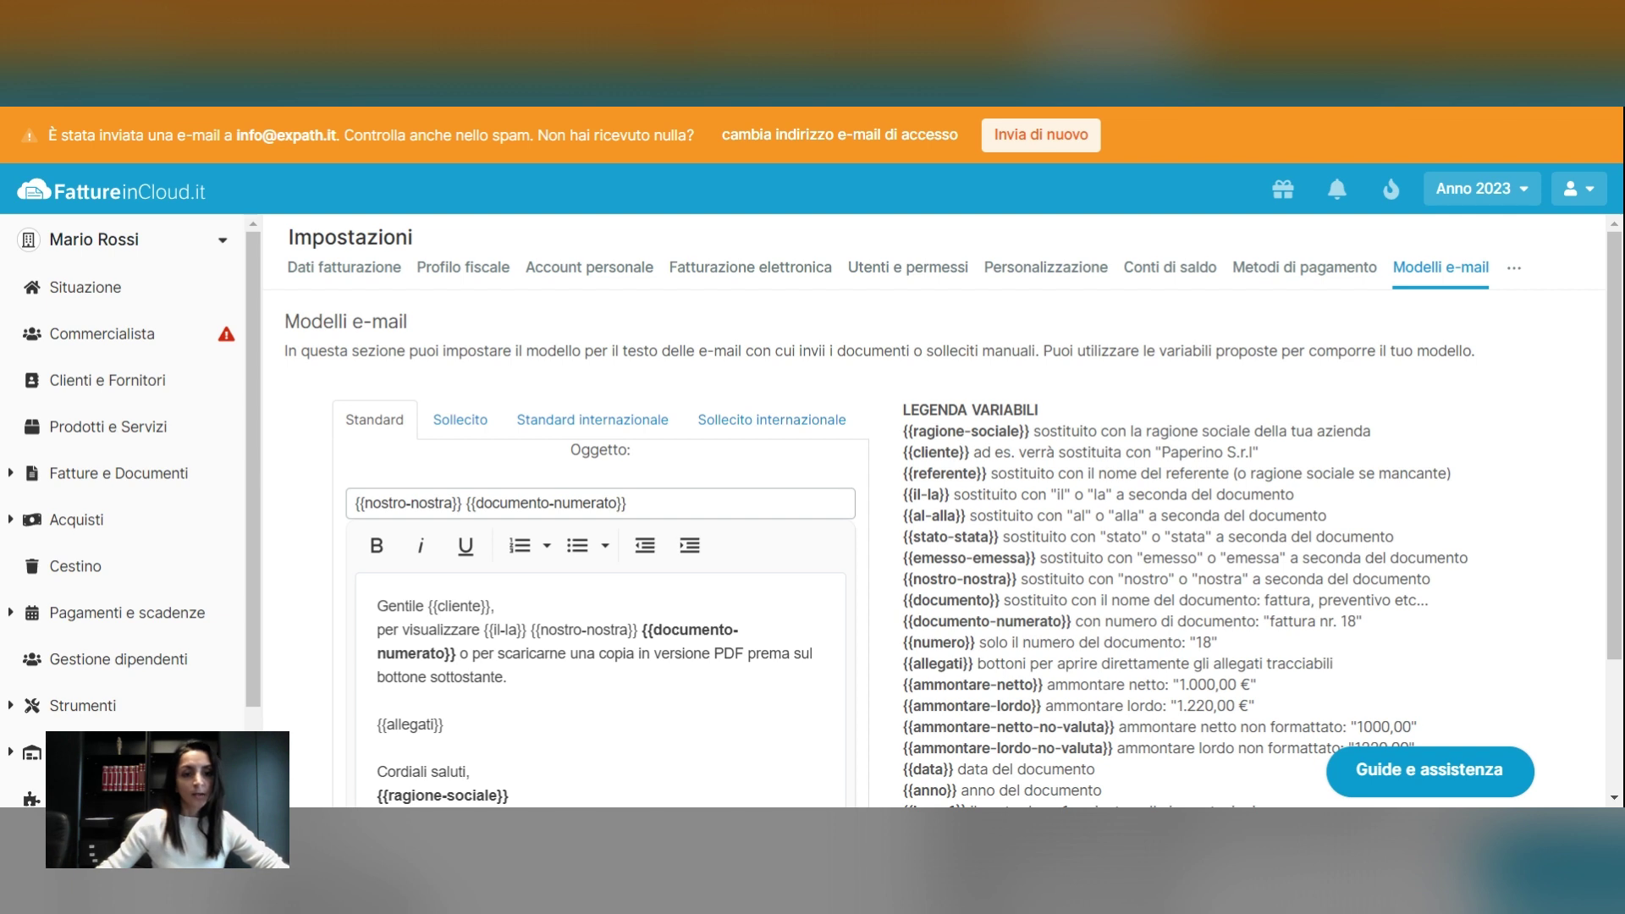
{"action": "scroll", "coordinate": [935, 508], "scroll_direction": "down", "scroll_amount": 2}
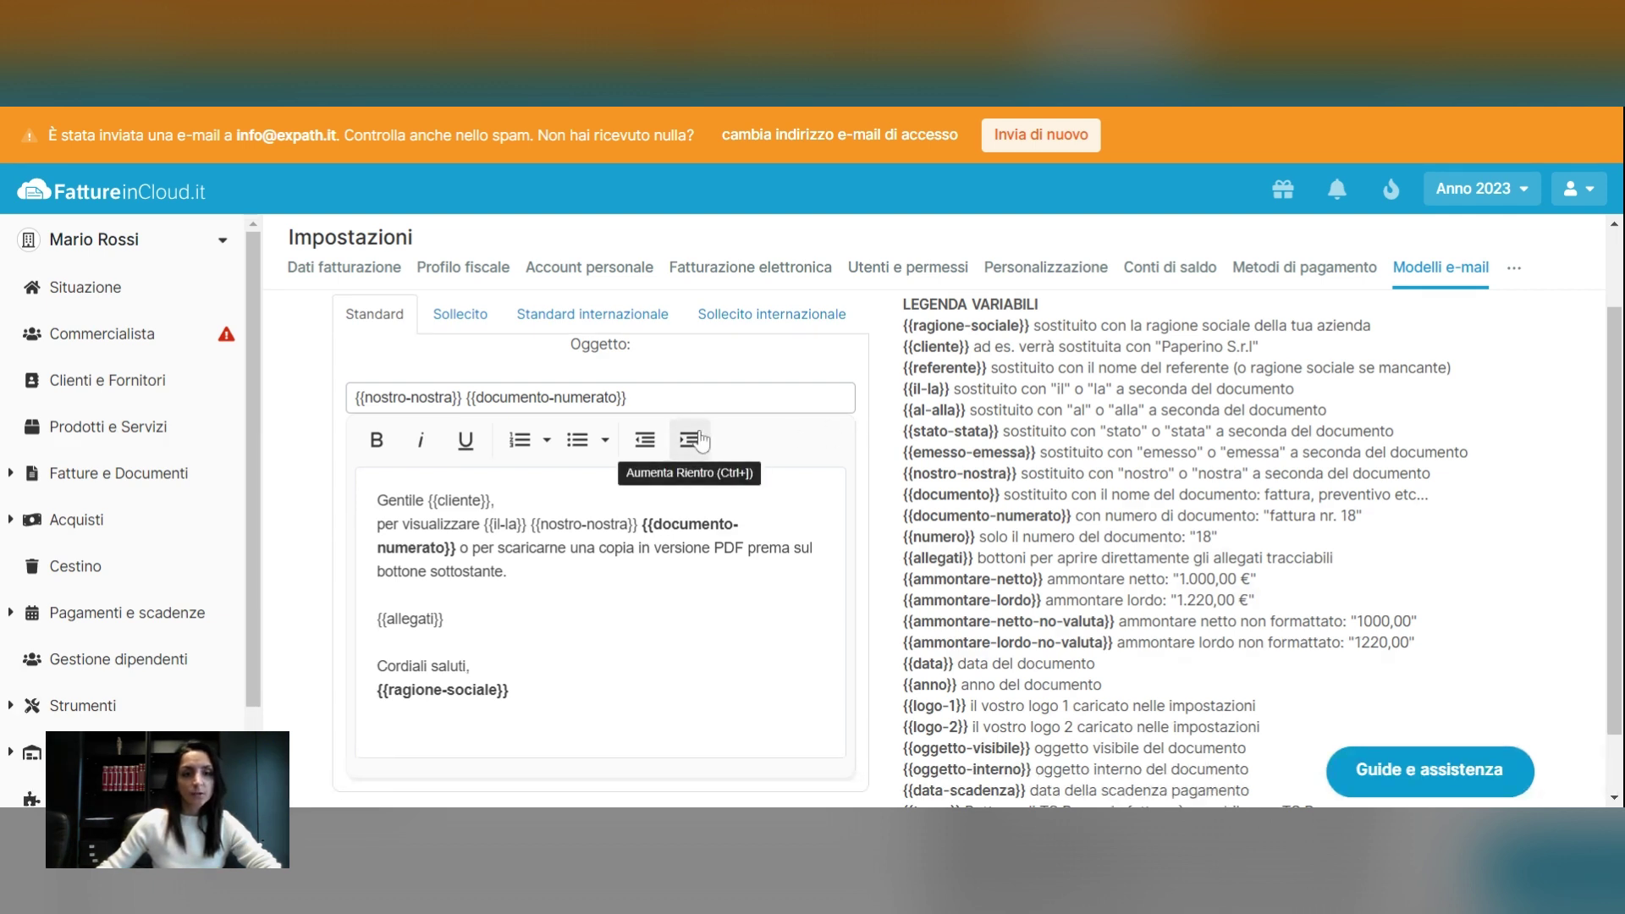
{"action": "scroll", "coordinate": [700, 440], "scroll_direction": "down", "scroll_amount": 2}
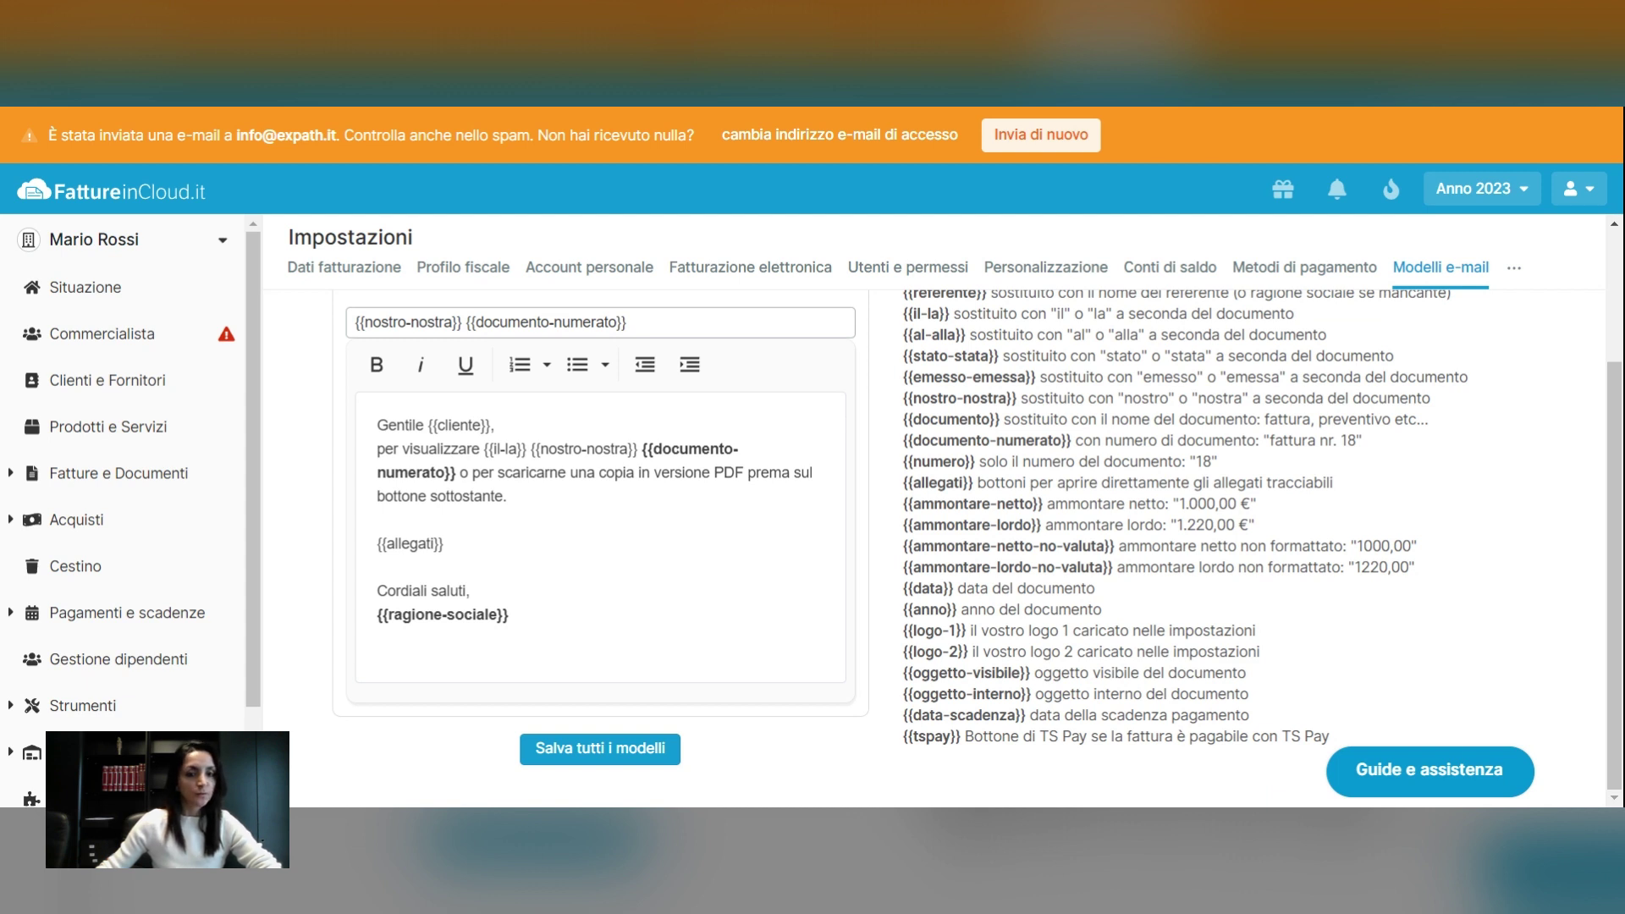
{"action": "scroll", "coordinate": [813, 508], "scroll_direction": "up", "scroll_amount": 2}
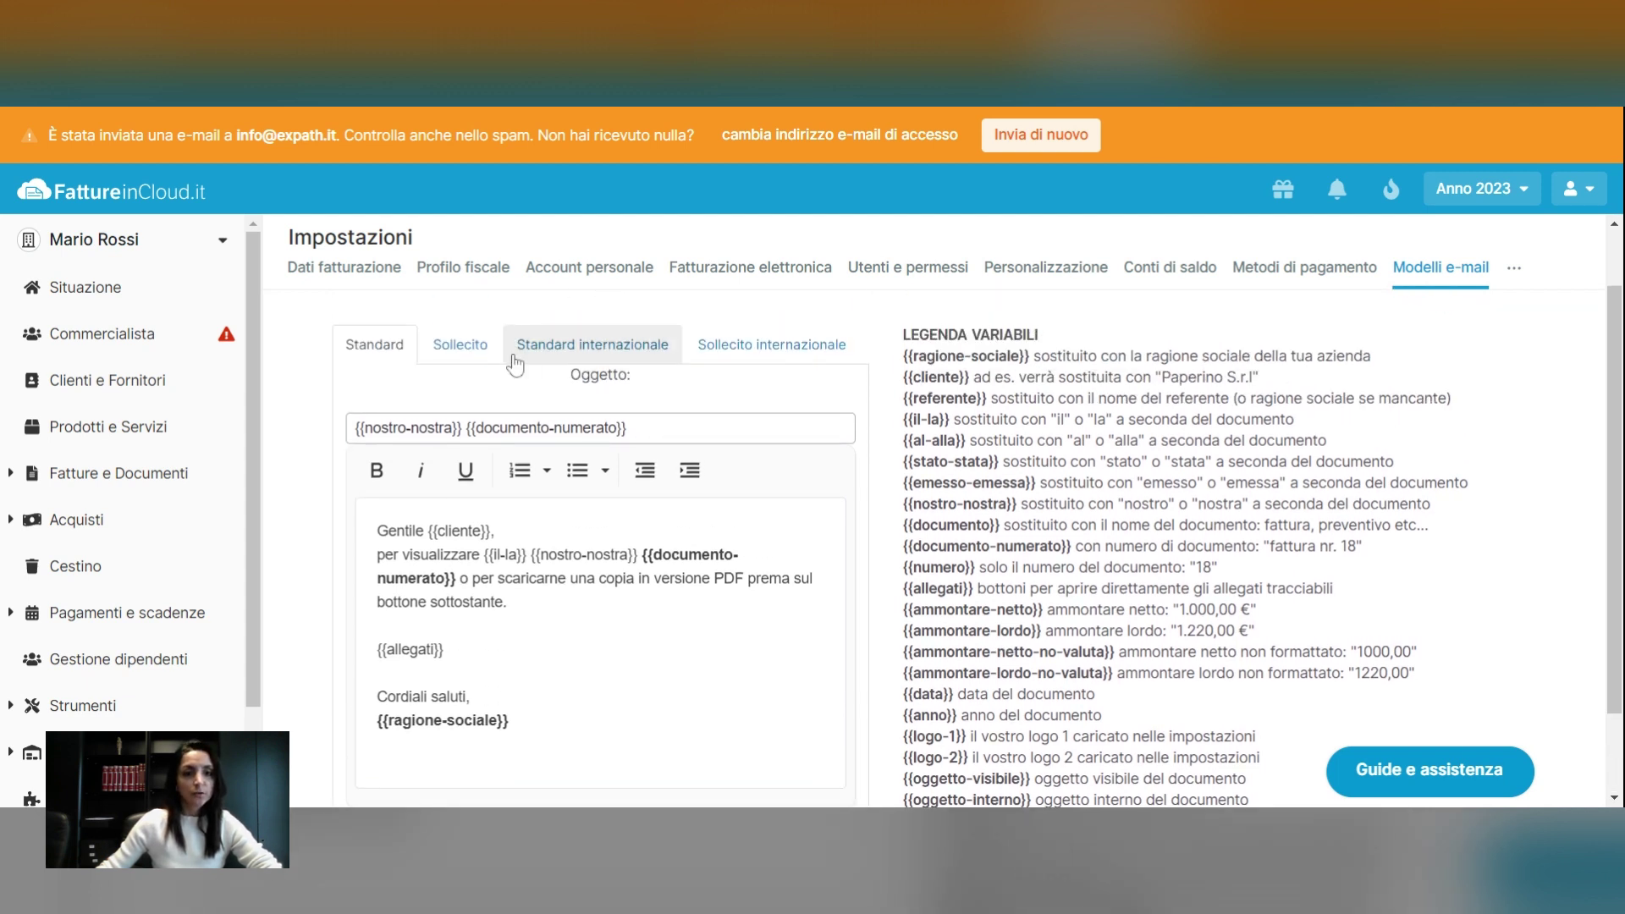
In the Standard internazionale template, add 'How are you?' after the greeting and save all templates
{"action": "left_click", "coordinate": [604, 352]}
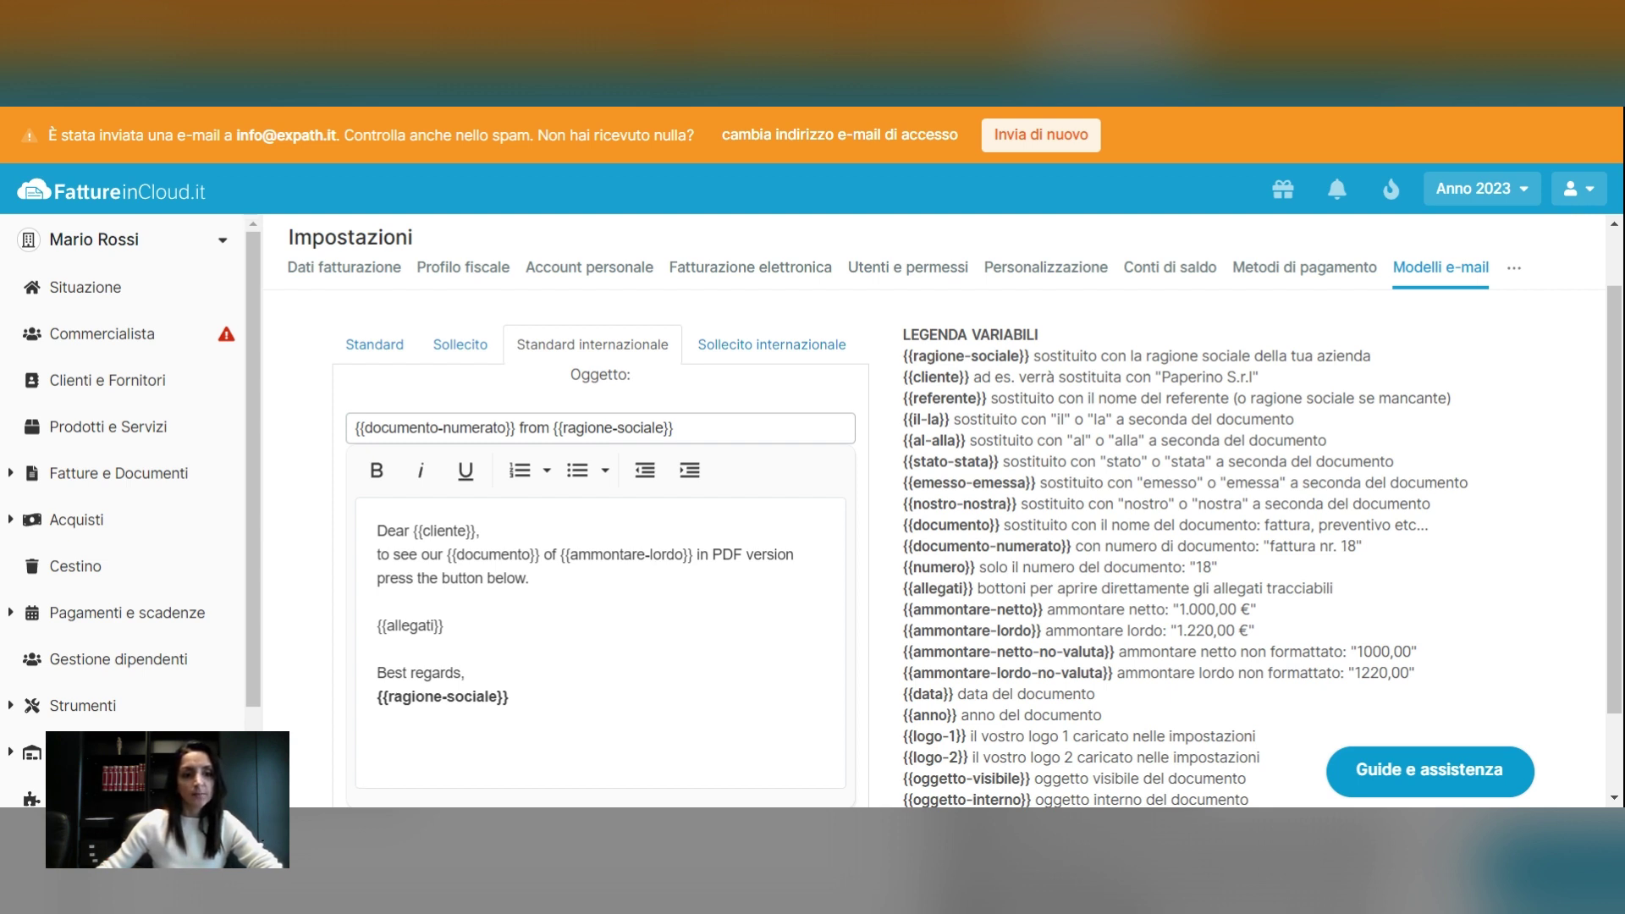
{"action": "left_click", "coordinate": [481, 531]}
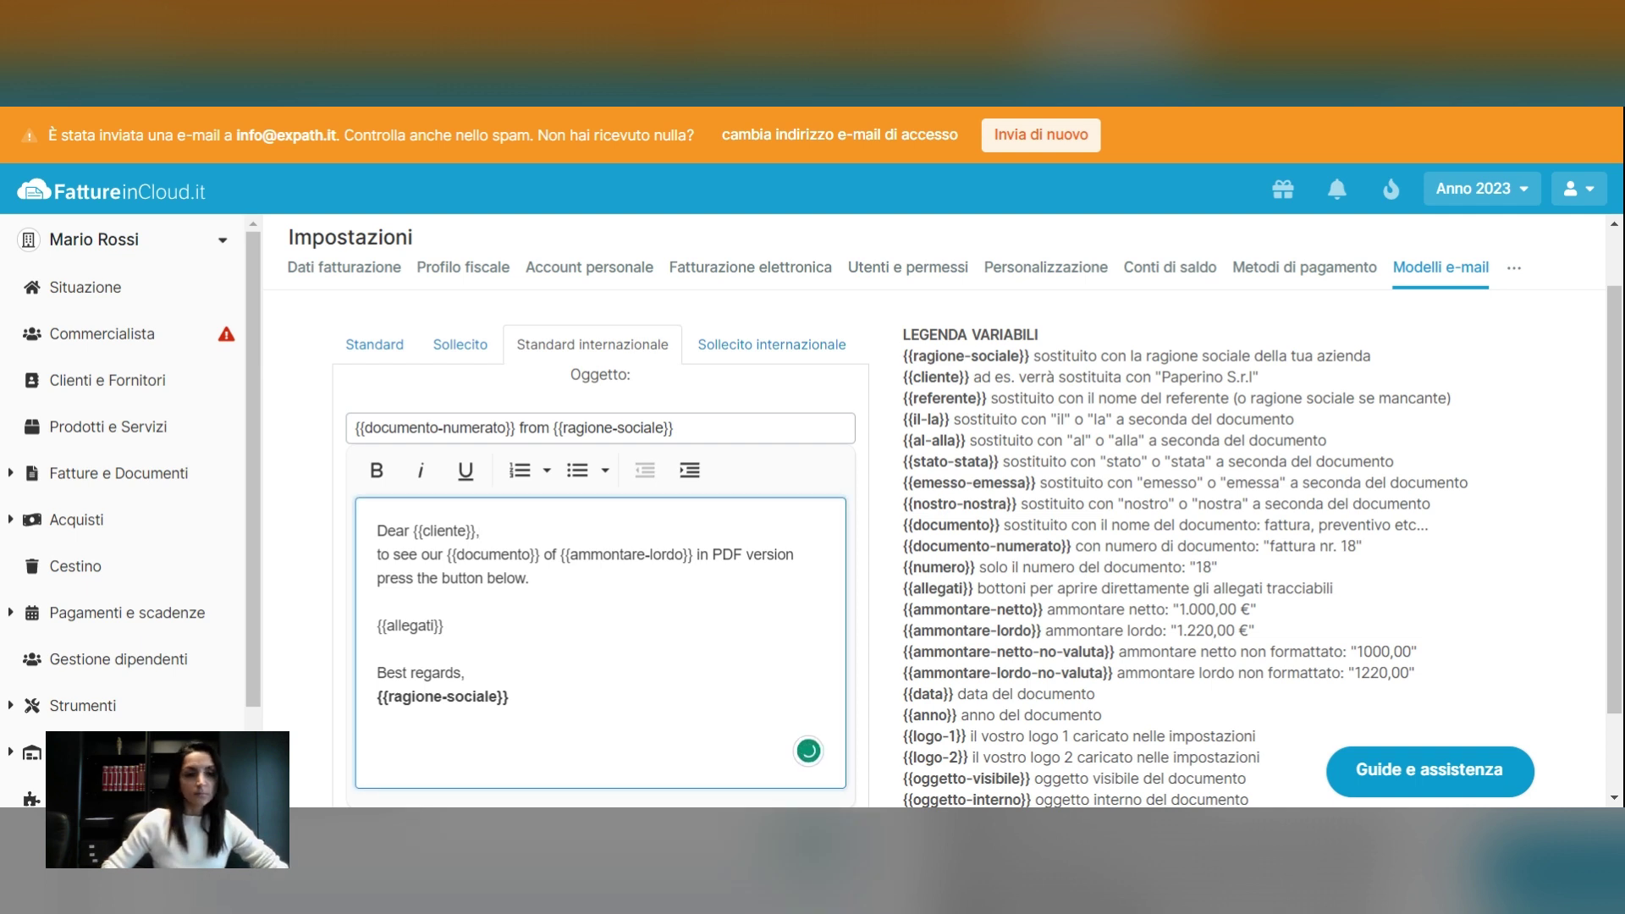
{"action": "key", "text": "Return"}
{"action": "type", "text": "Ho"}
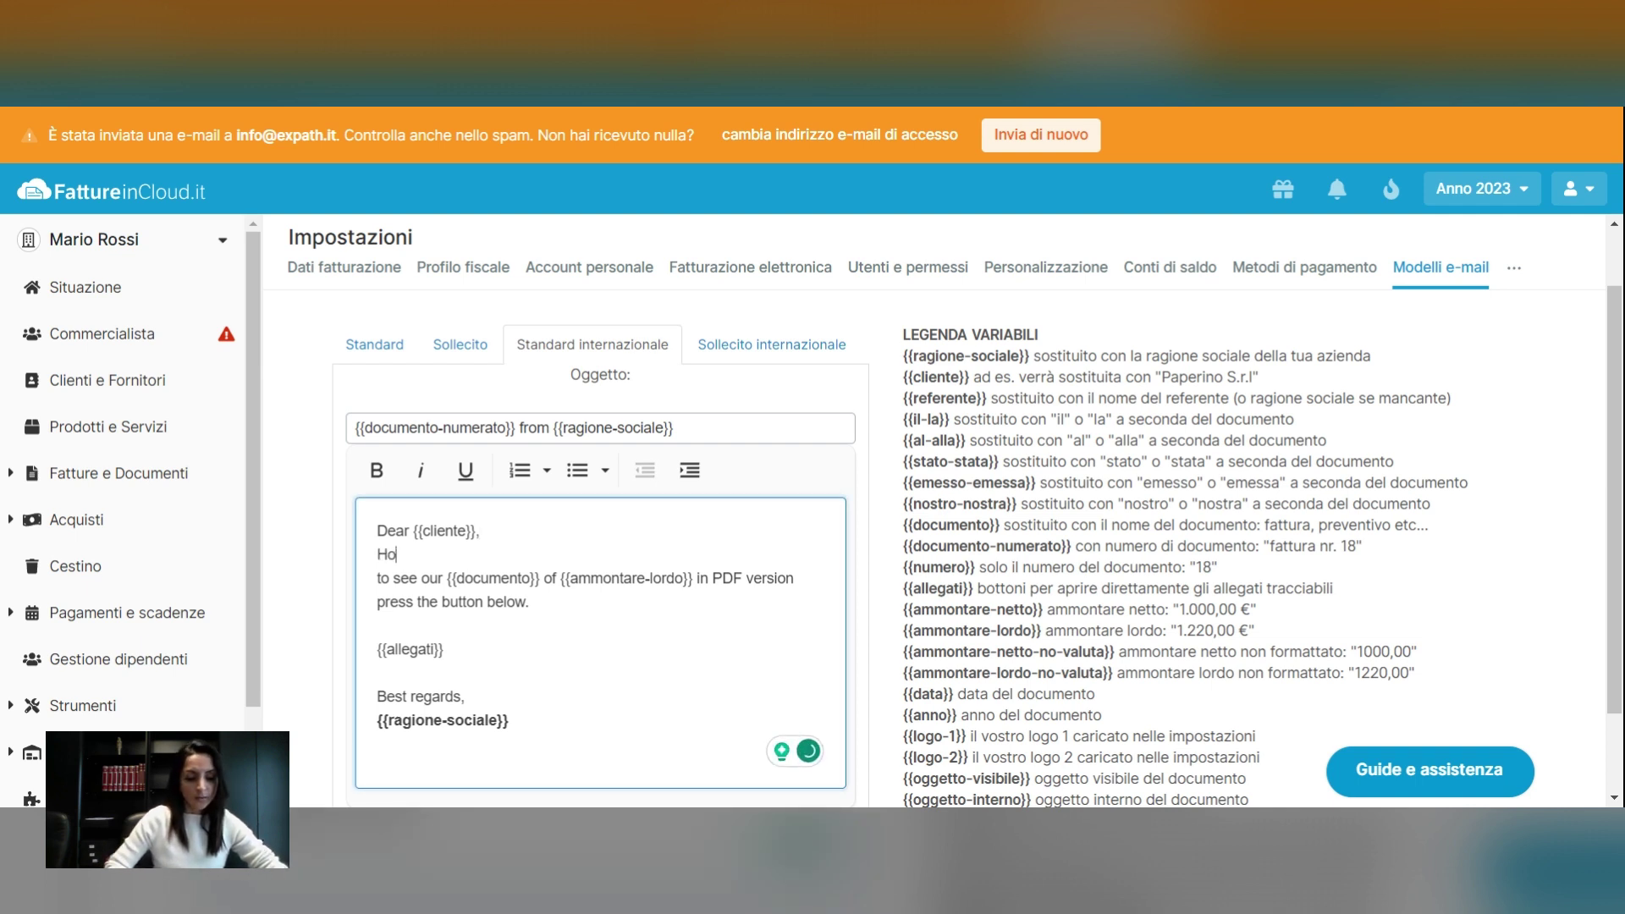
{"action": "type", "text": "w are "}
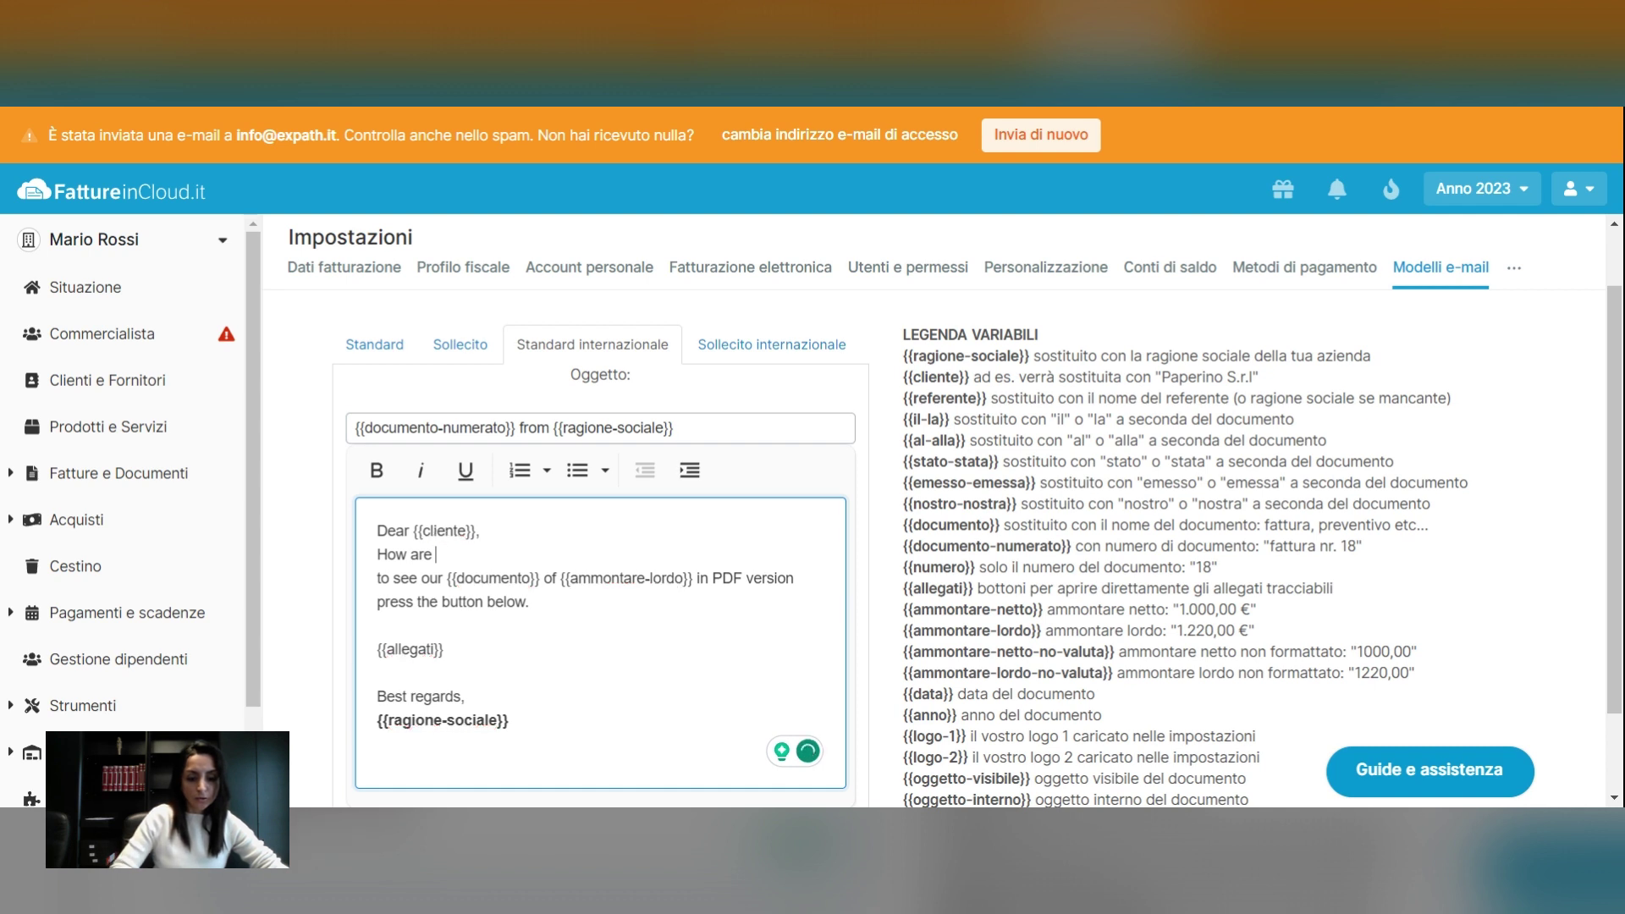
{"action": "type", "text": "you?"}
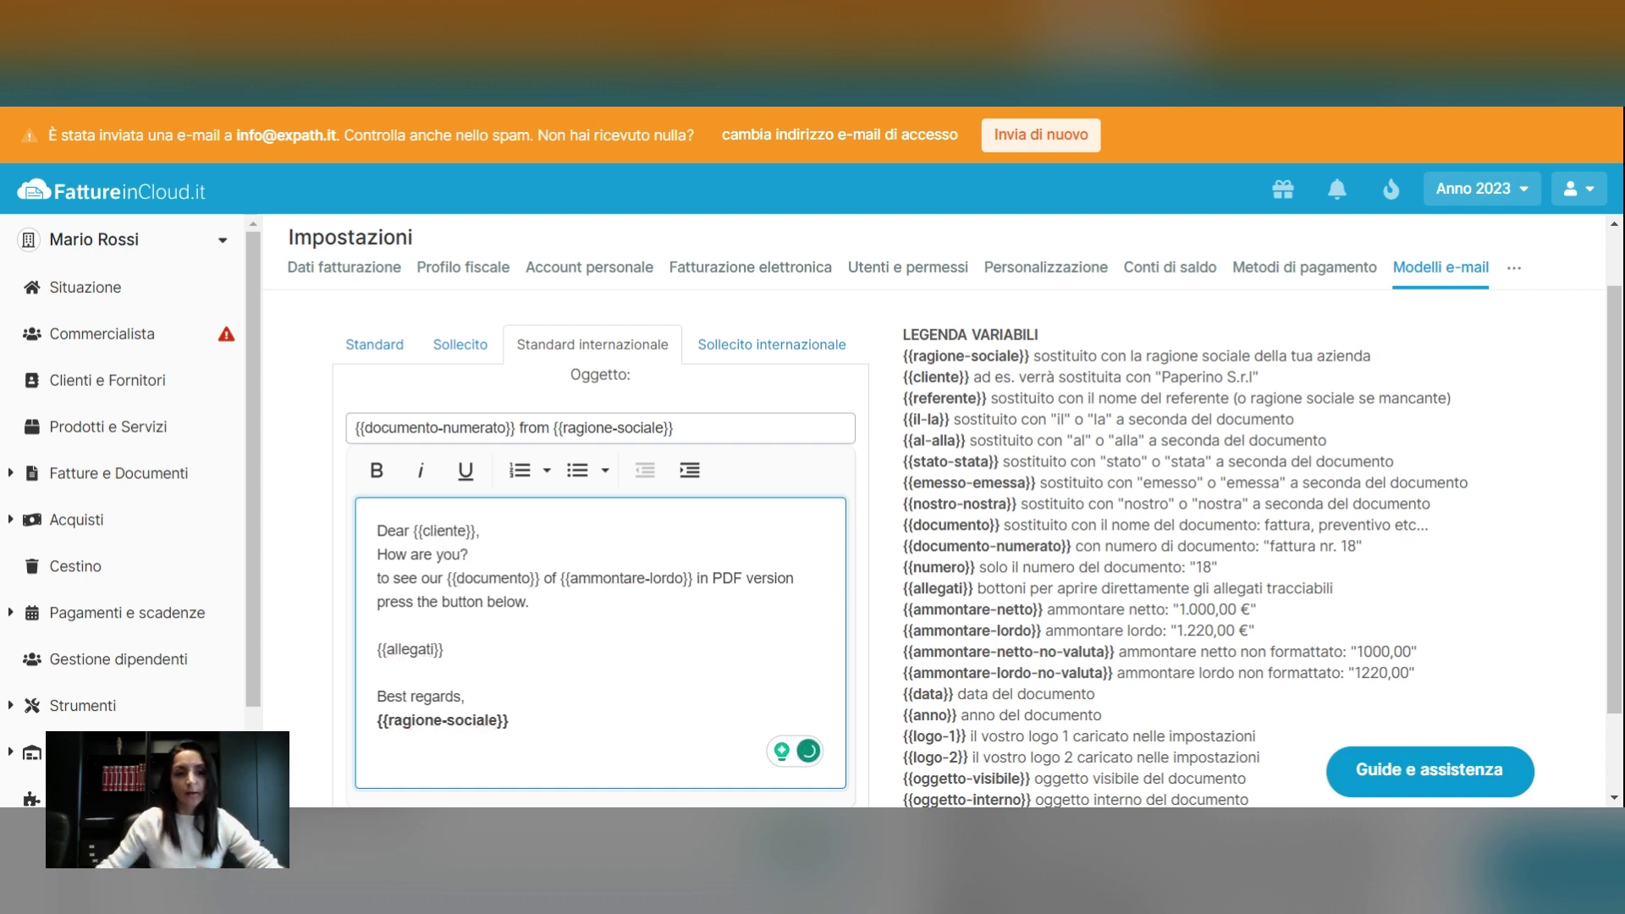
{"action": "scroll", "coordinate": [683, 719], "scroll_direction": "down", "scroll_amount": 1}
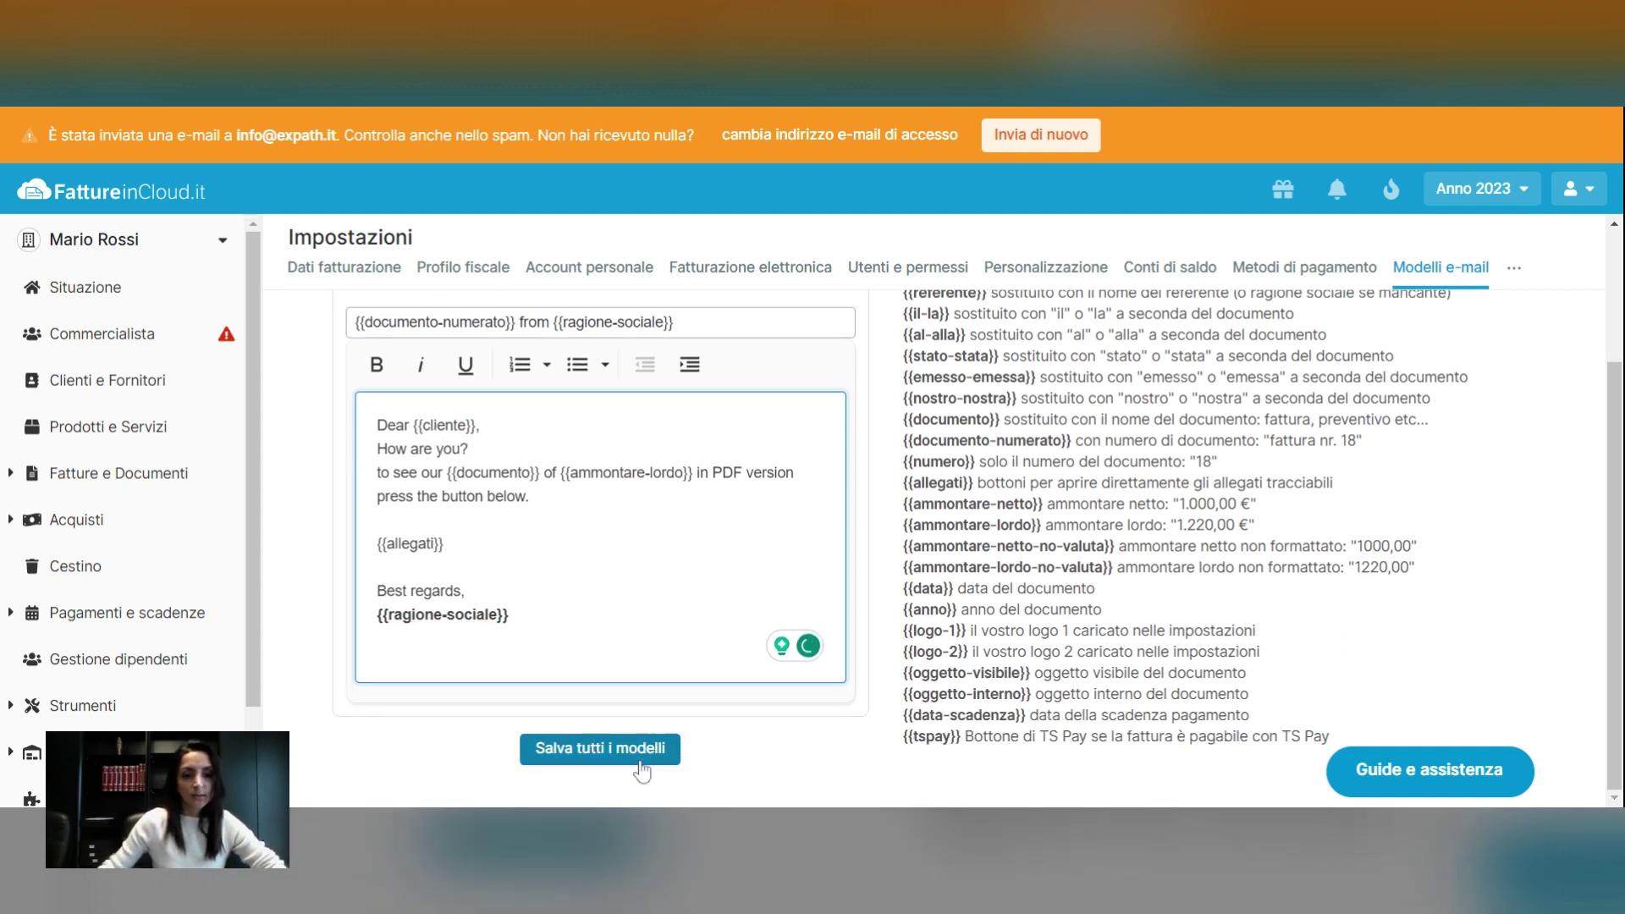
{"action": "left_click", "coordinate": [640, 765]}
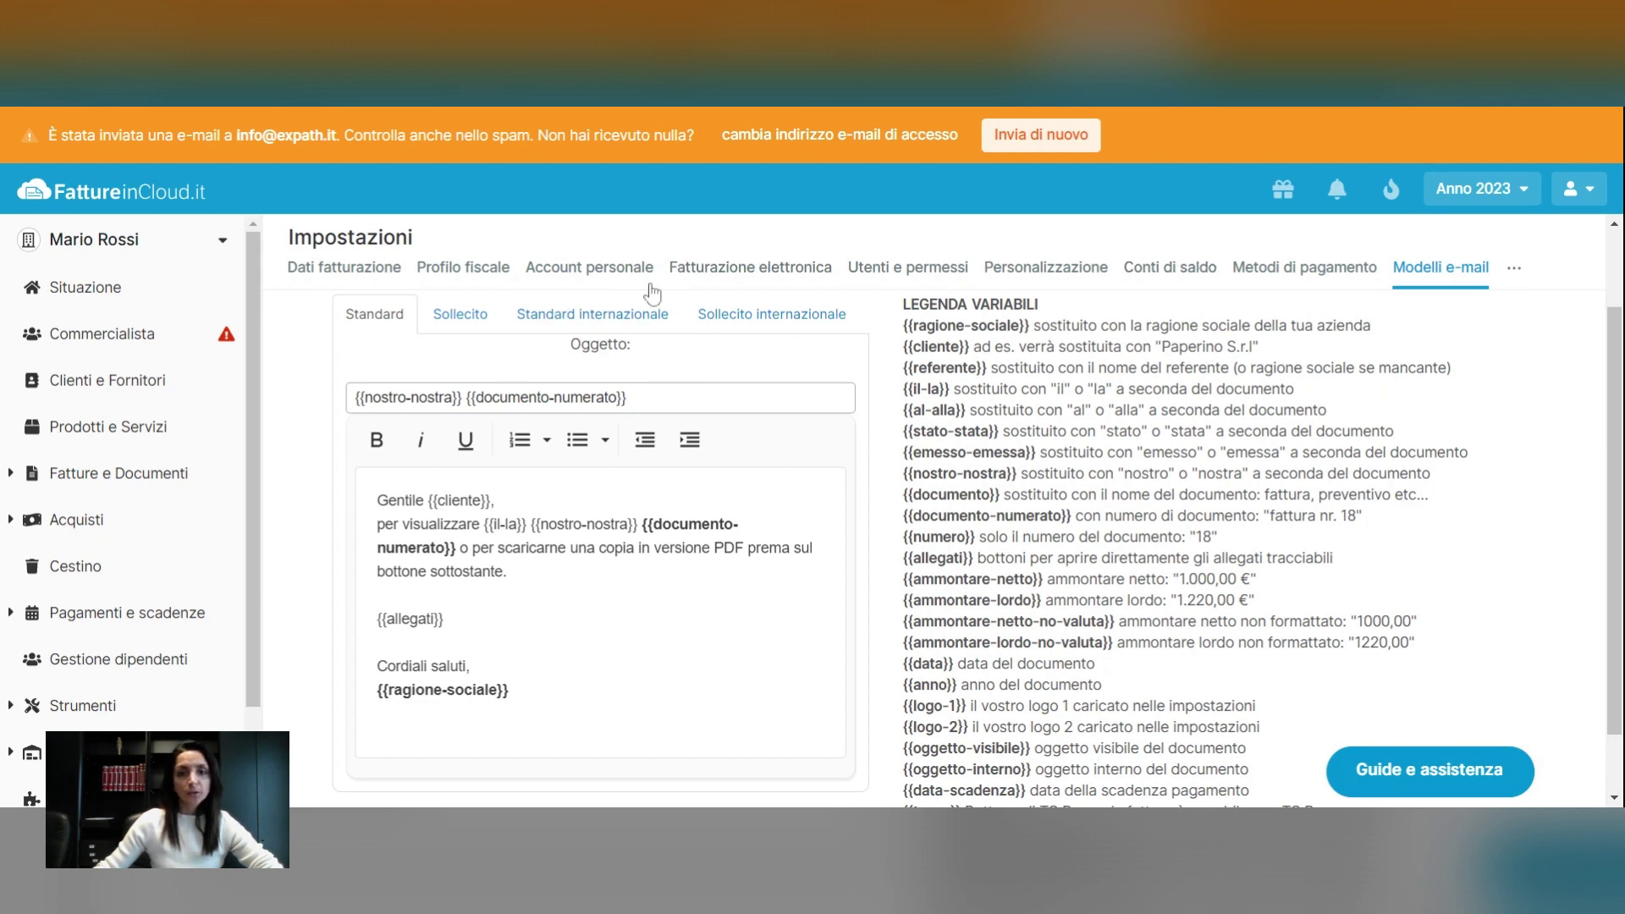
Open Aliquote IVA and look through the rates, including 0% Regime dei minimi and Fuori campo IVA
{"action": "left_click", "coordinate": [1518, 271]}
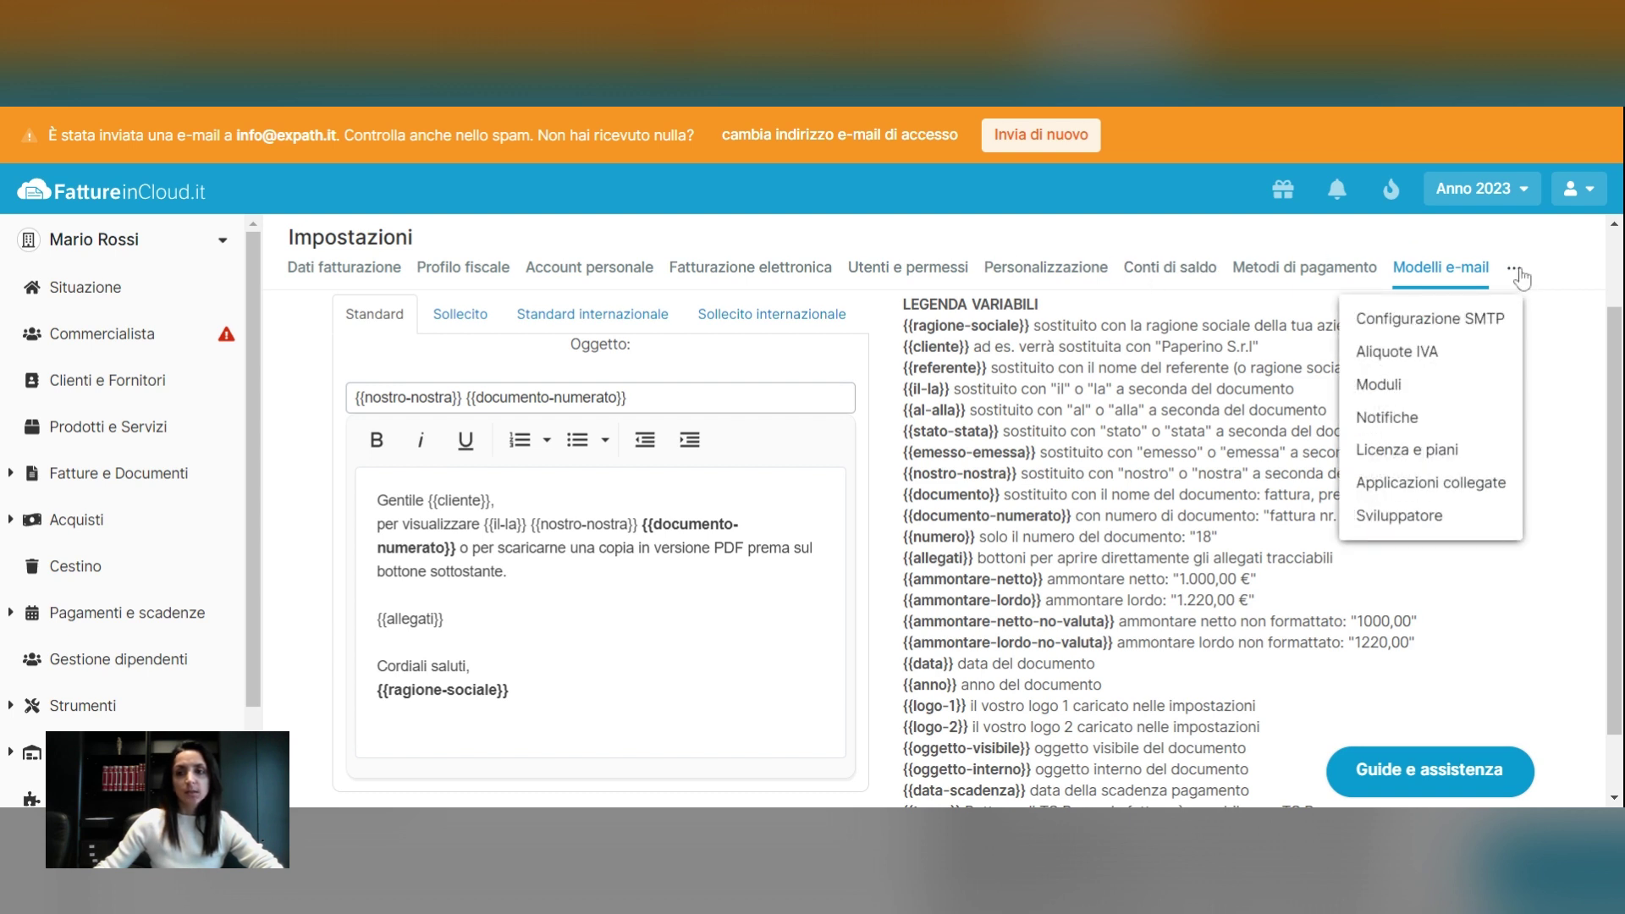
{"action": "left_click", "coordinate": [1462, 352]}
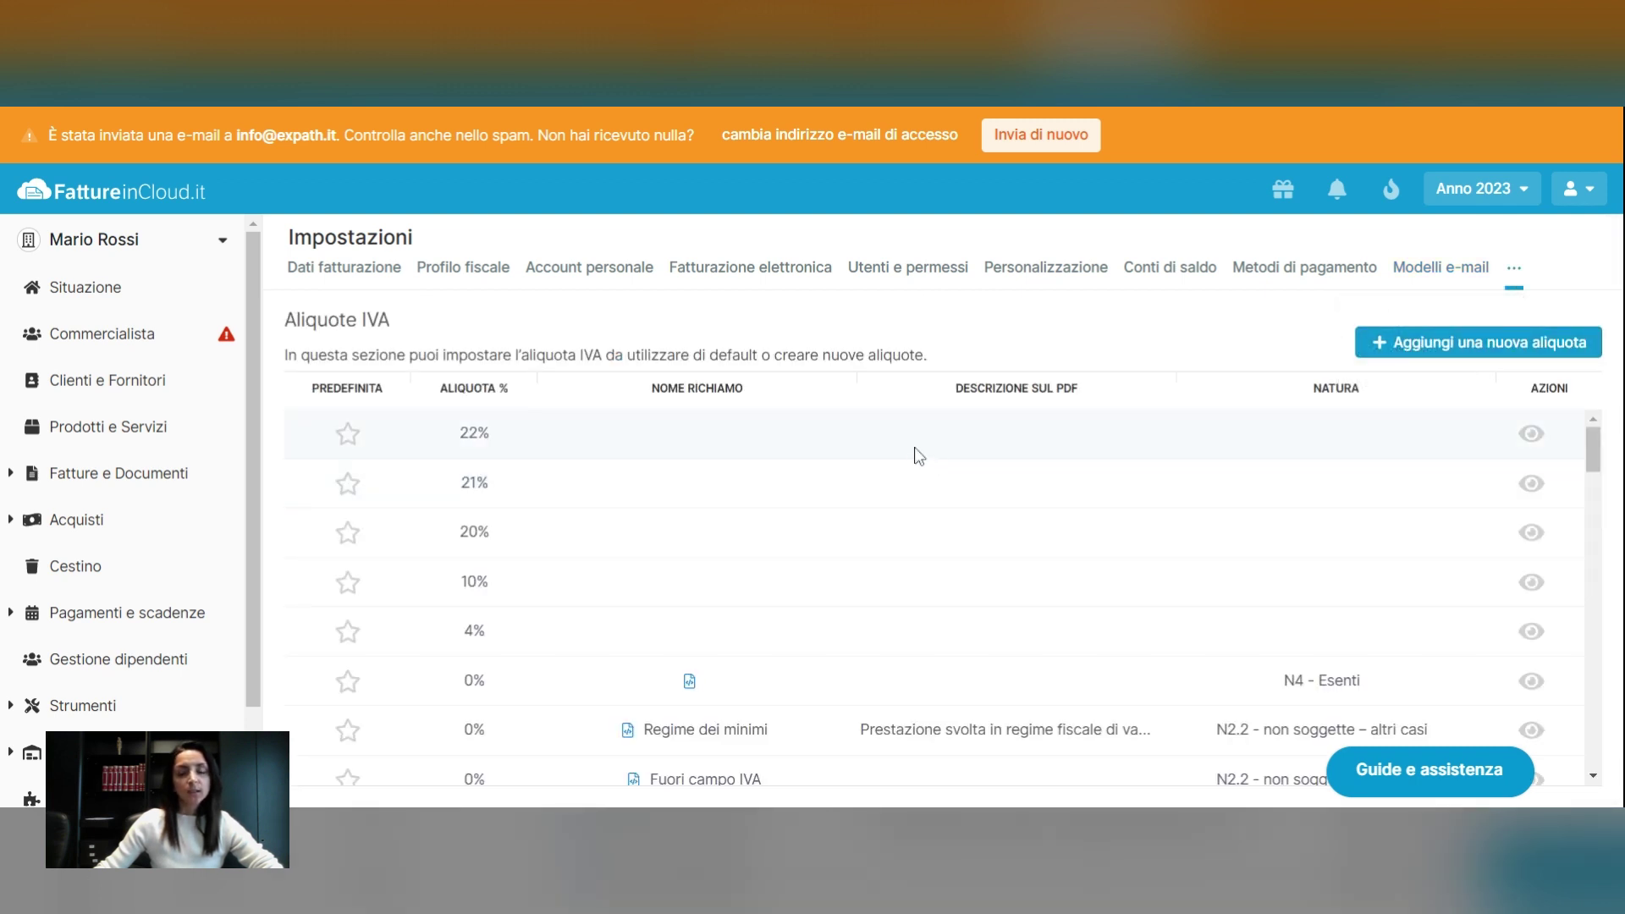
{"action": "scroll", "coordinate": [918, 455], "scroll_direction": "down", "scroll_amount": 4}
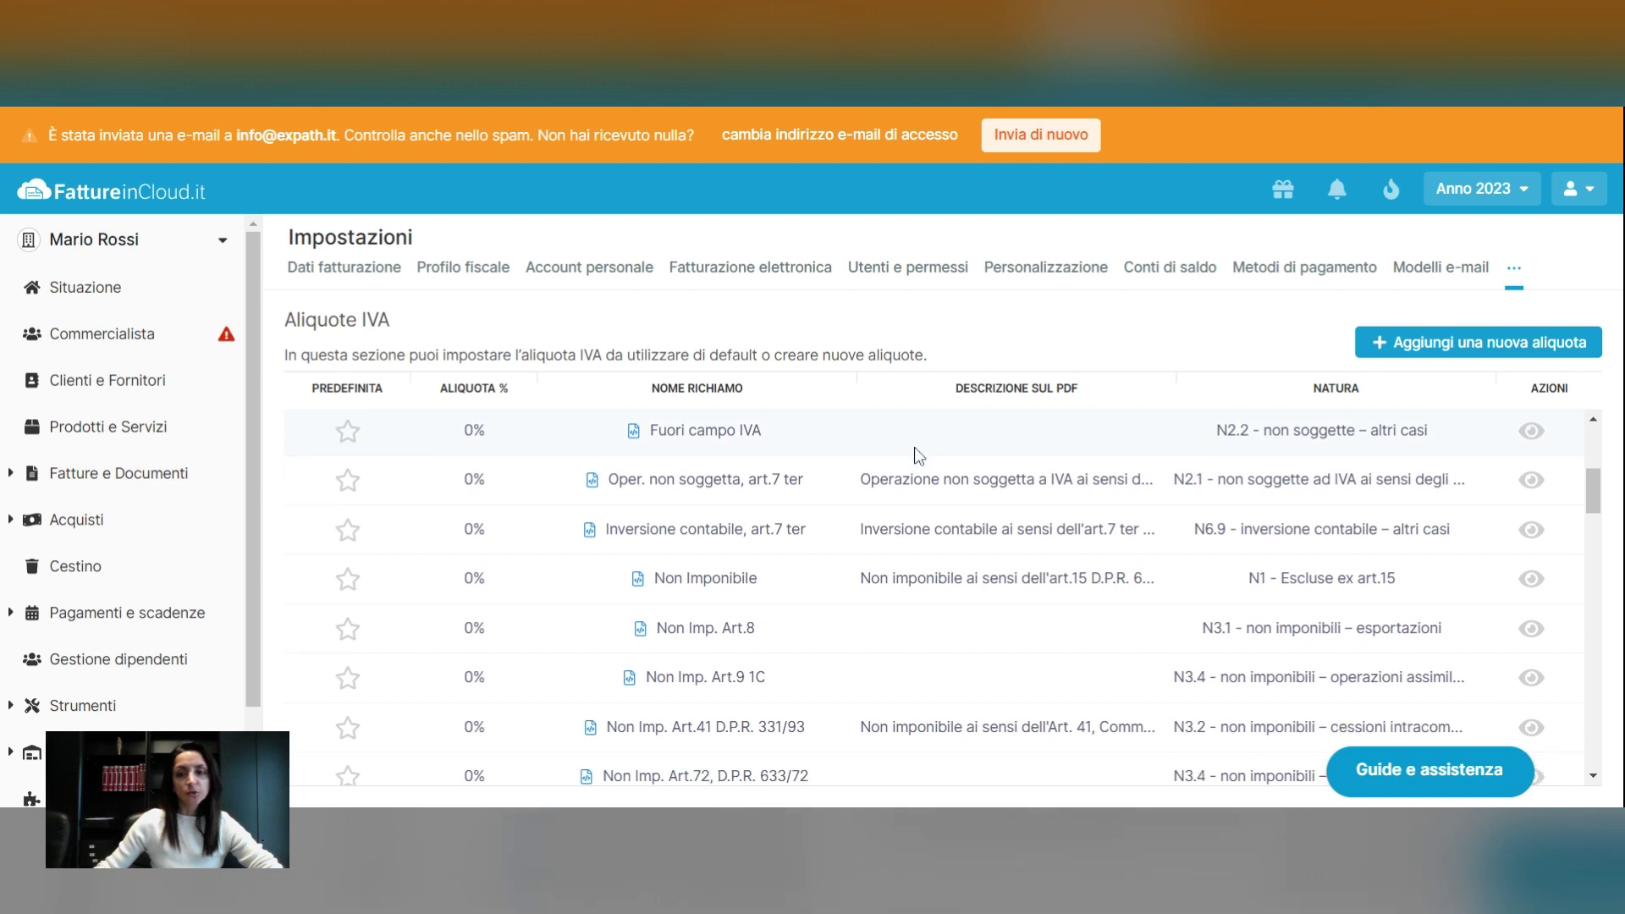
{"action": "scroll", "coordinate": [918, 455], "scroll_direction": "down", "scroll_amount": 2}
{"action": "scroll", "coordinate": [918, 456], "scroll_direction": "down", "scroll_amount": 2}
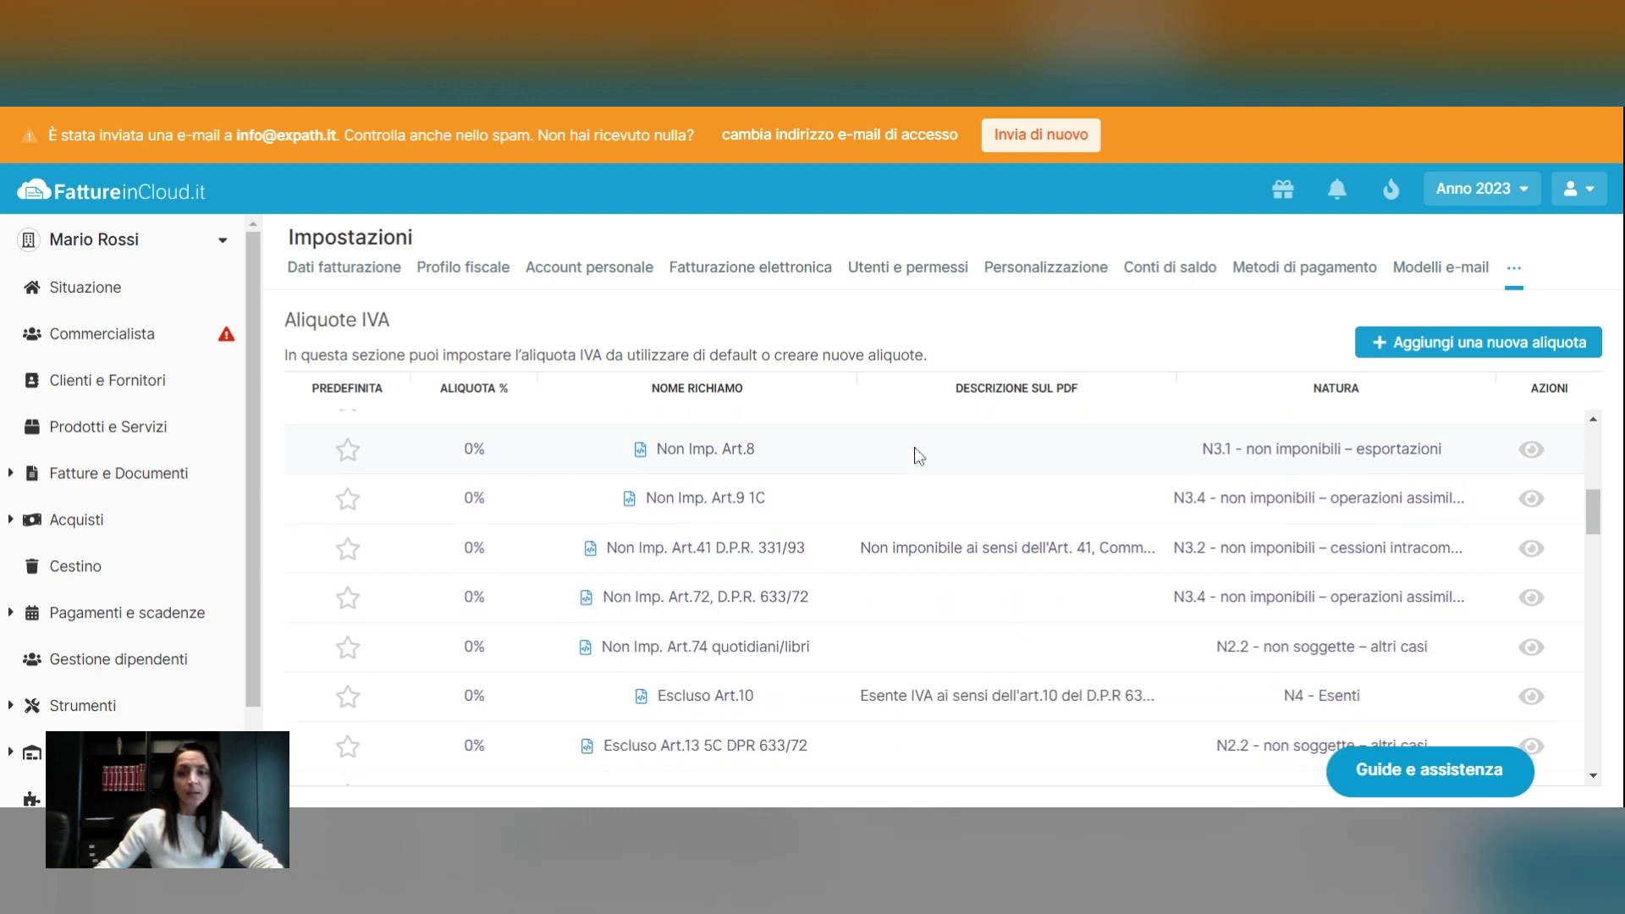
{"action": "scroll", "coordinate": [918, 455], "scroll_direction": "up", "scroll_amount": 3}
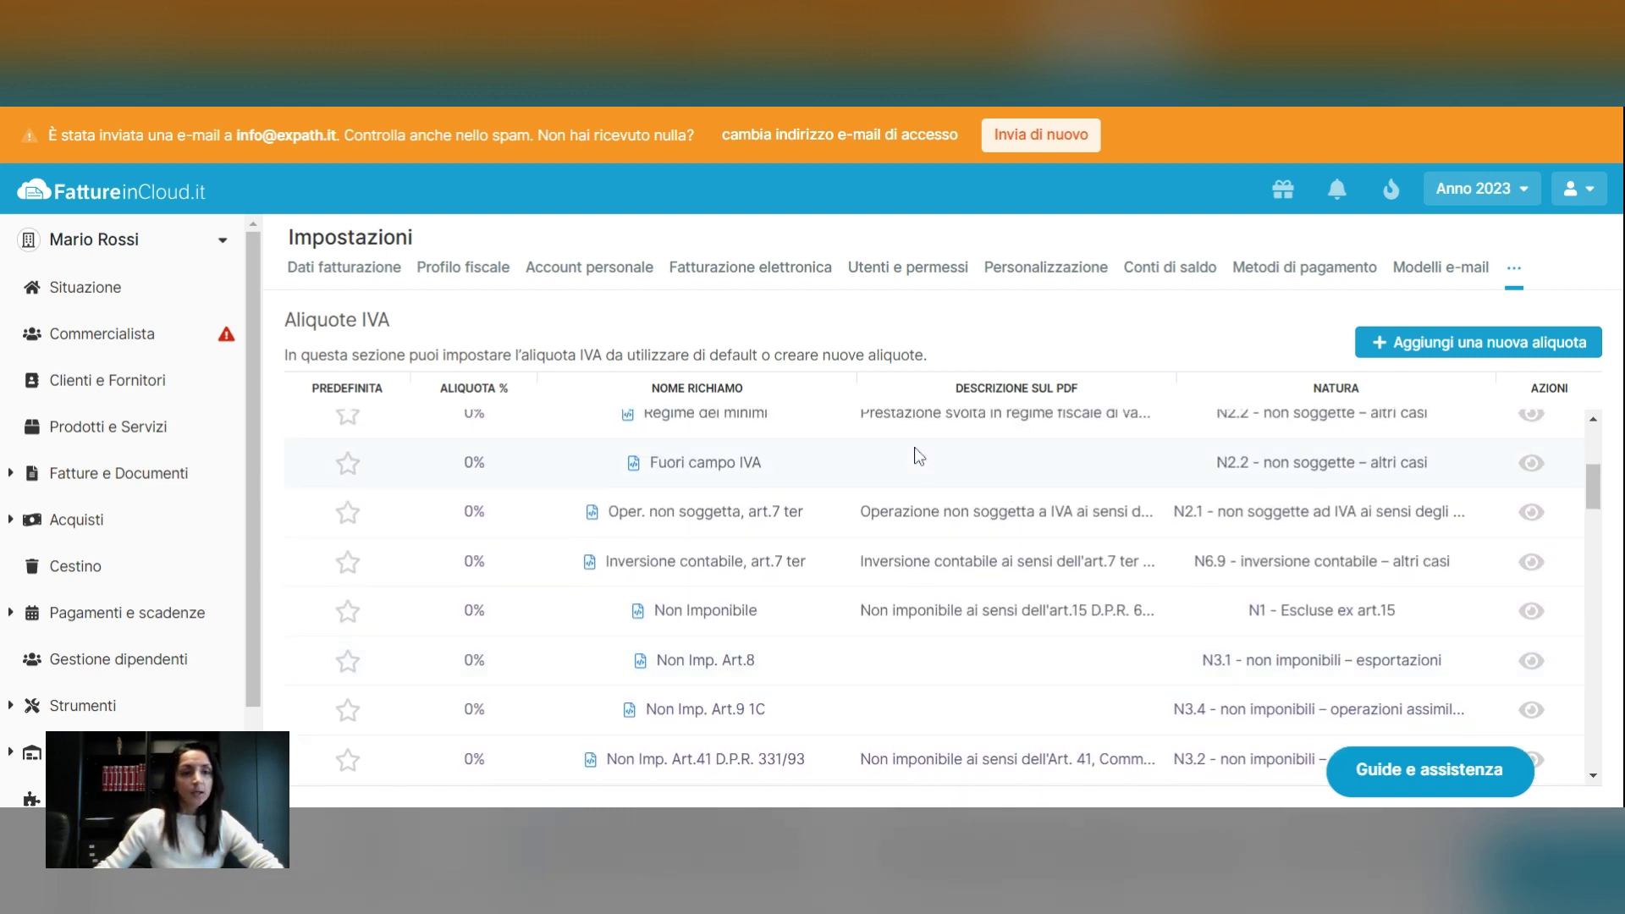
{"action": "scroll", "coordinate": [918, 456], "scroll_direction": "up", "scroll_amount": 1}
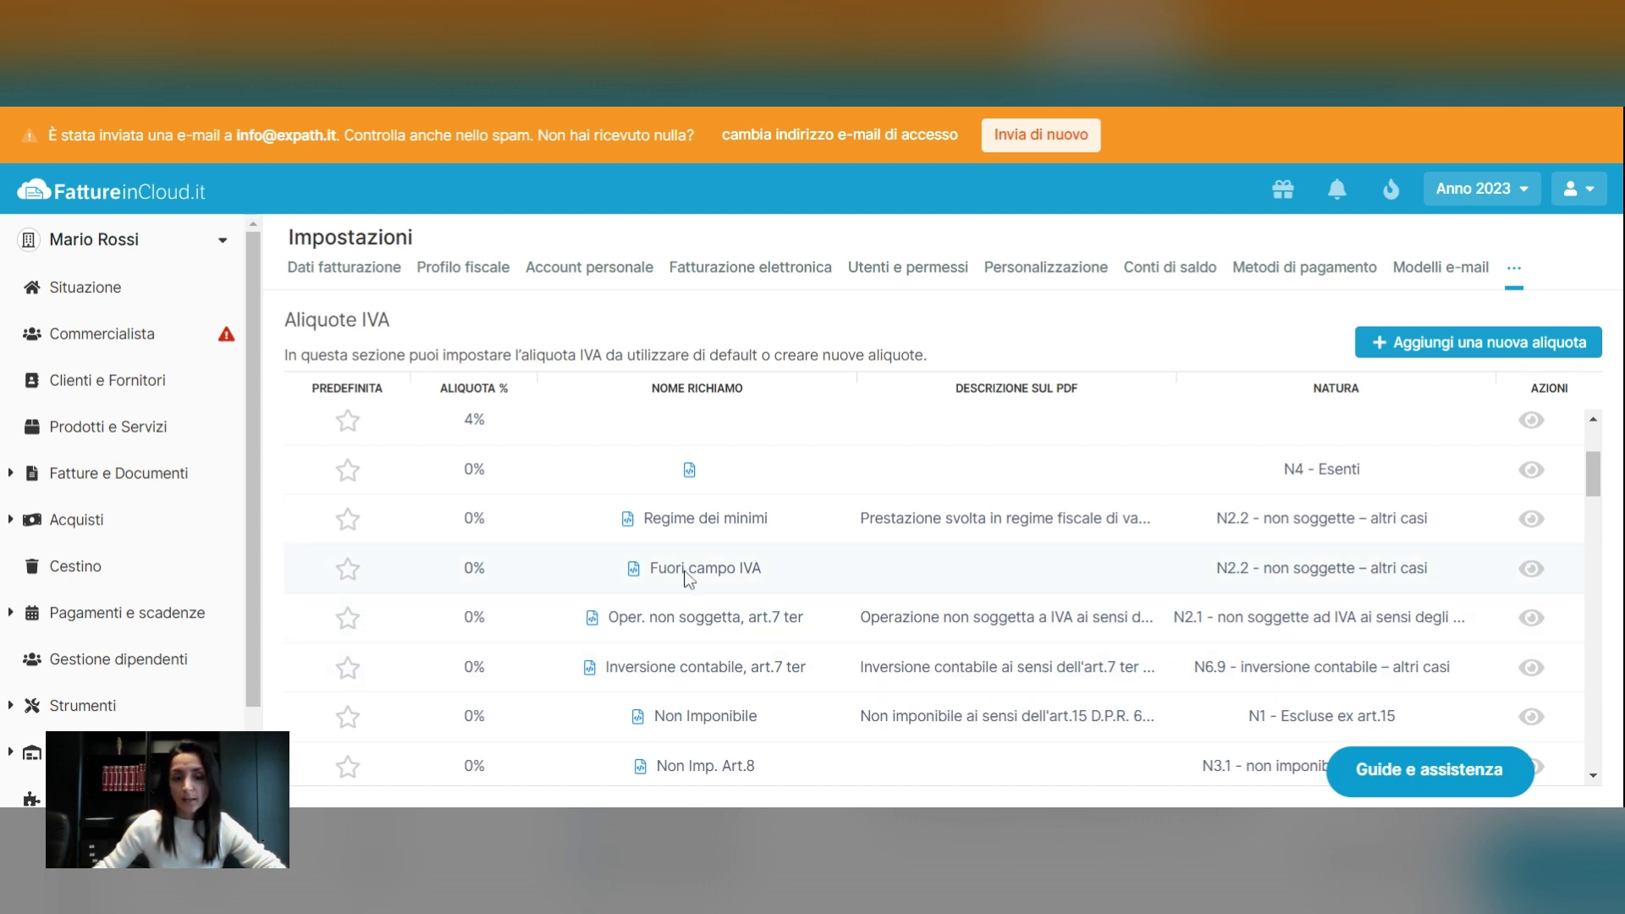
Star Fuori campo IVA, then star Oper. non soggetta, art.7 ter as the default VAT rate
{"action": "left_click", "coordinate": [348, 570]}
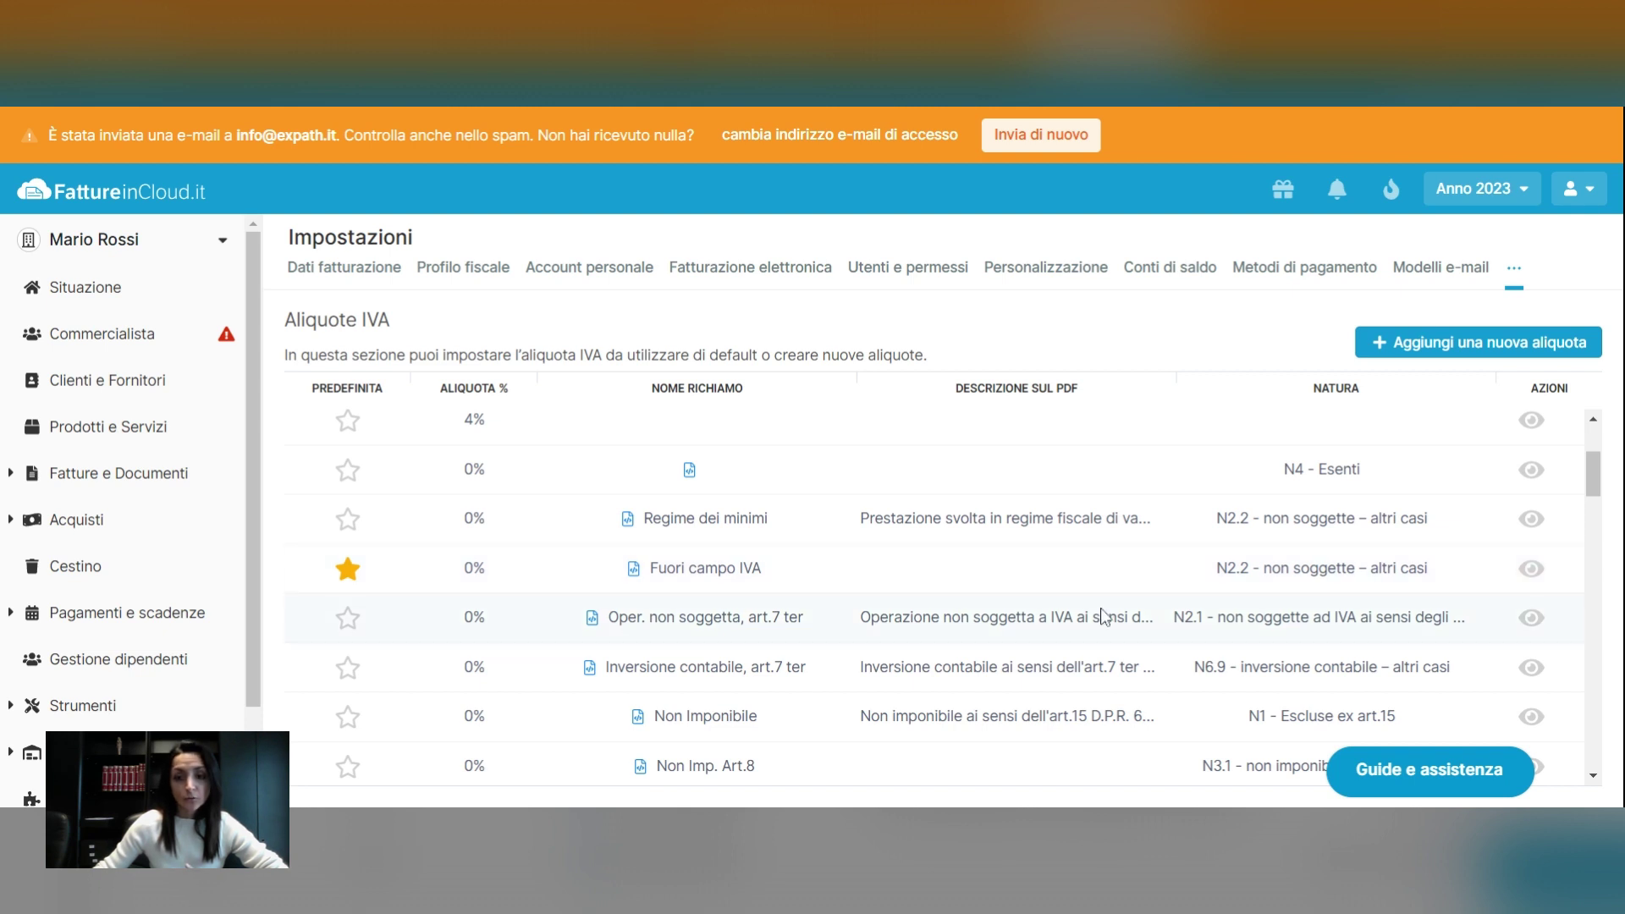
{"action": "left_click", "coordinate": [348, 618]}
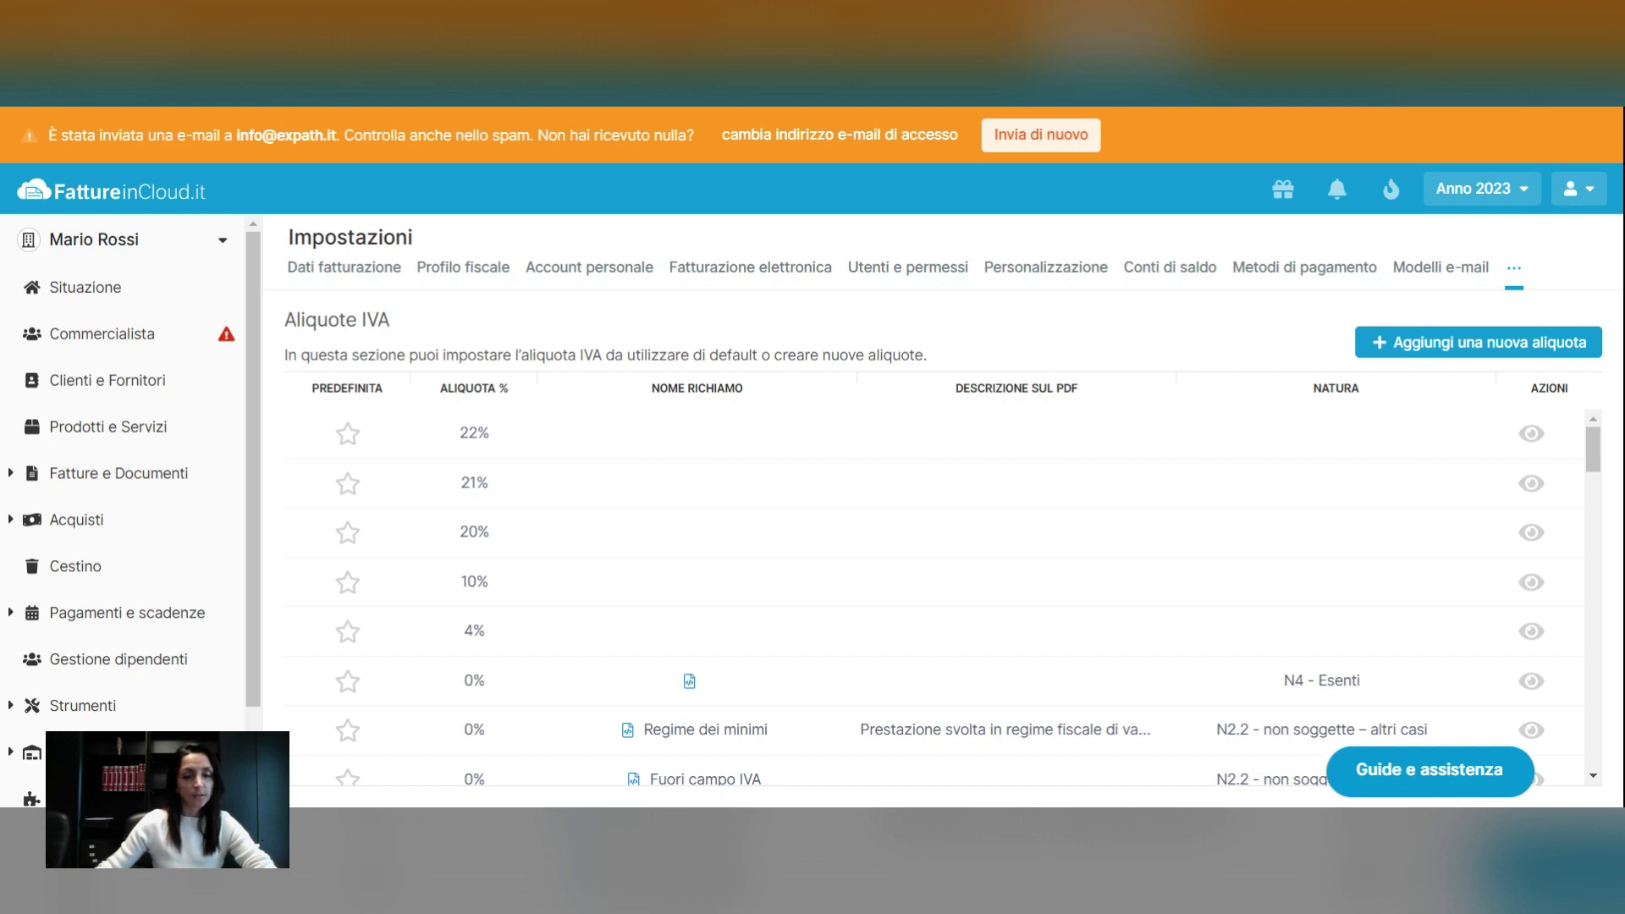
Open the empty Clienti e Fornitori address book and get the Ricerca smart box ready for a VAT search
{"action": "left_click", "coordinate": [99, 389]}
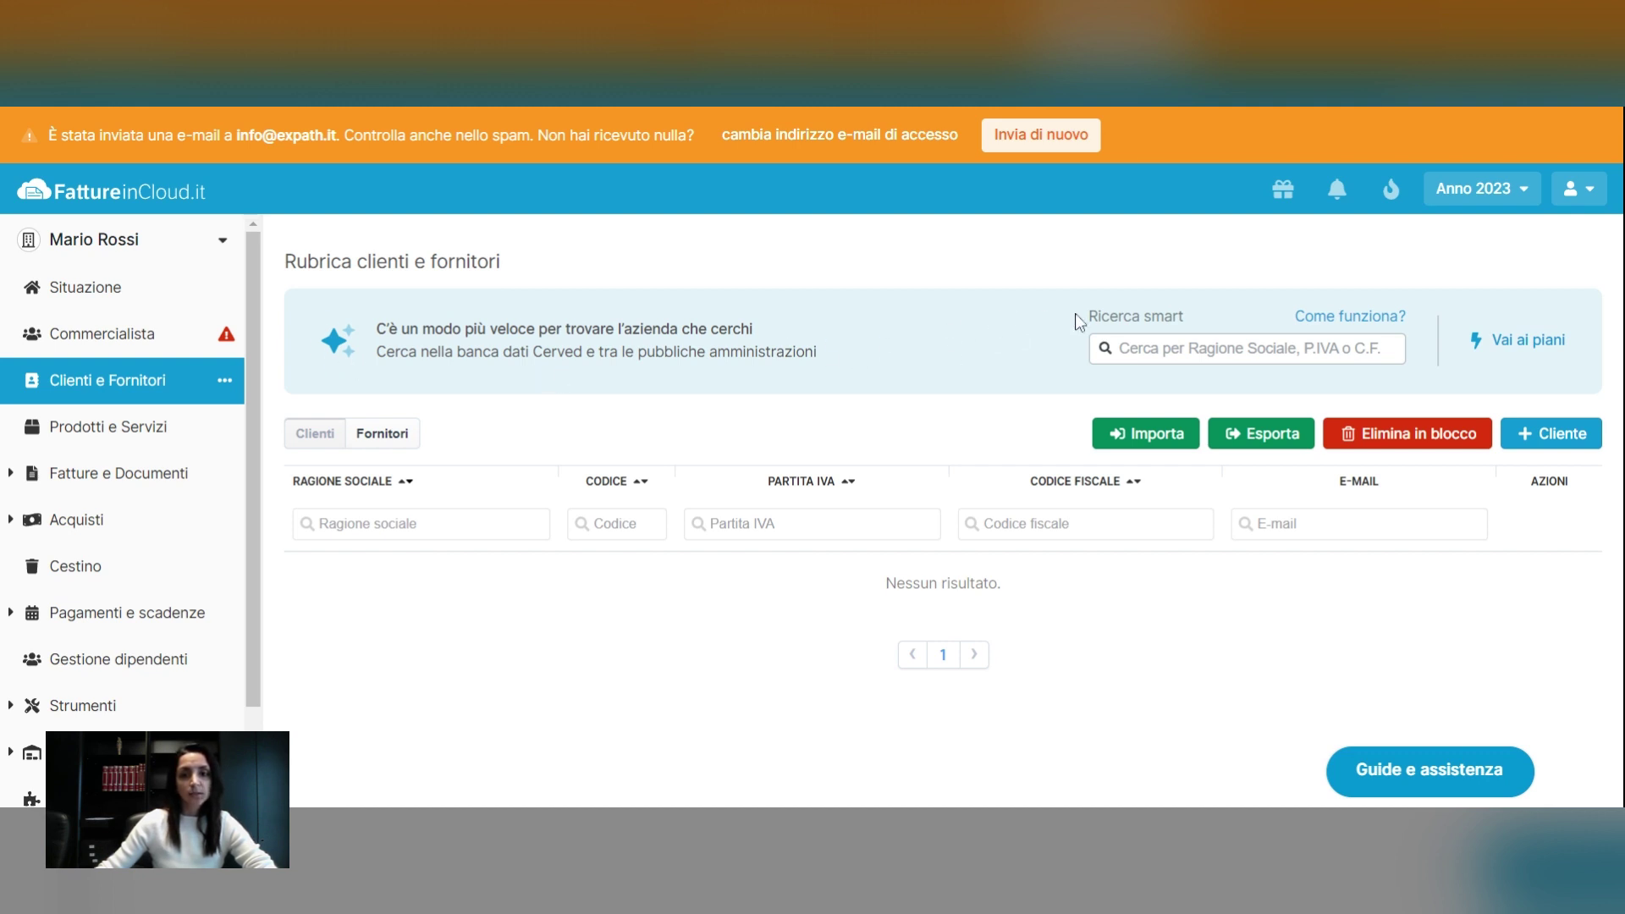
{"action": "left_click_drag", "start_coordinate": [1090, 320], "coordinate": [1191, 318]}
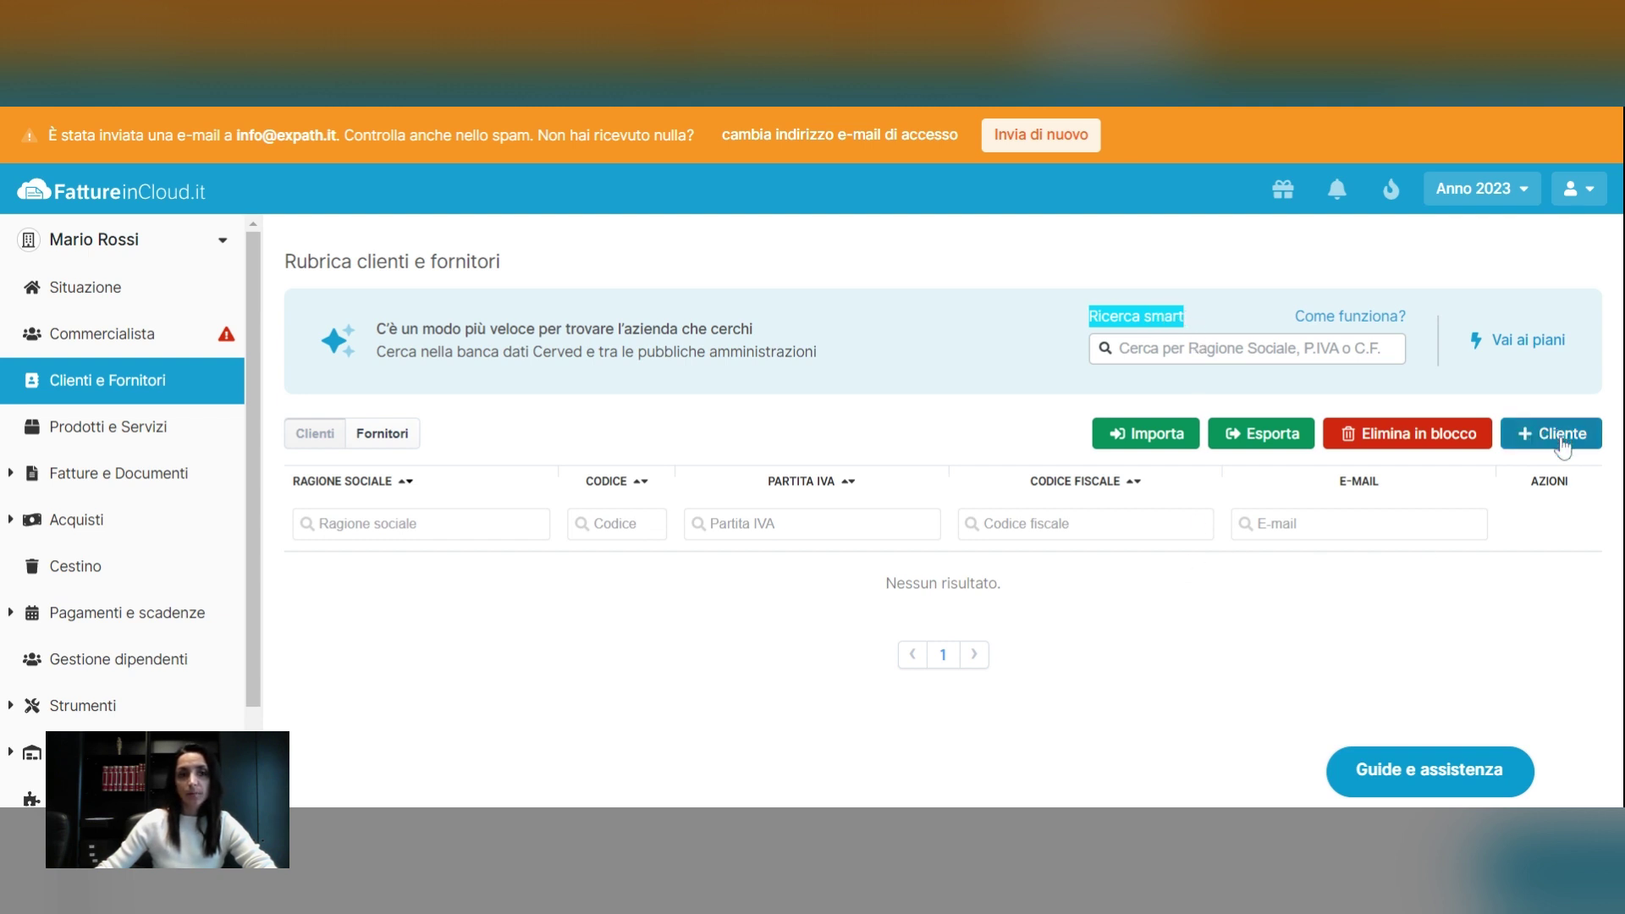
{"action": "left_click", "coordinate": [918, 371]}
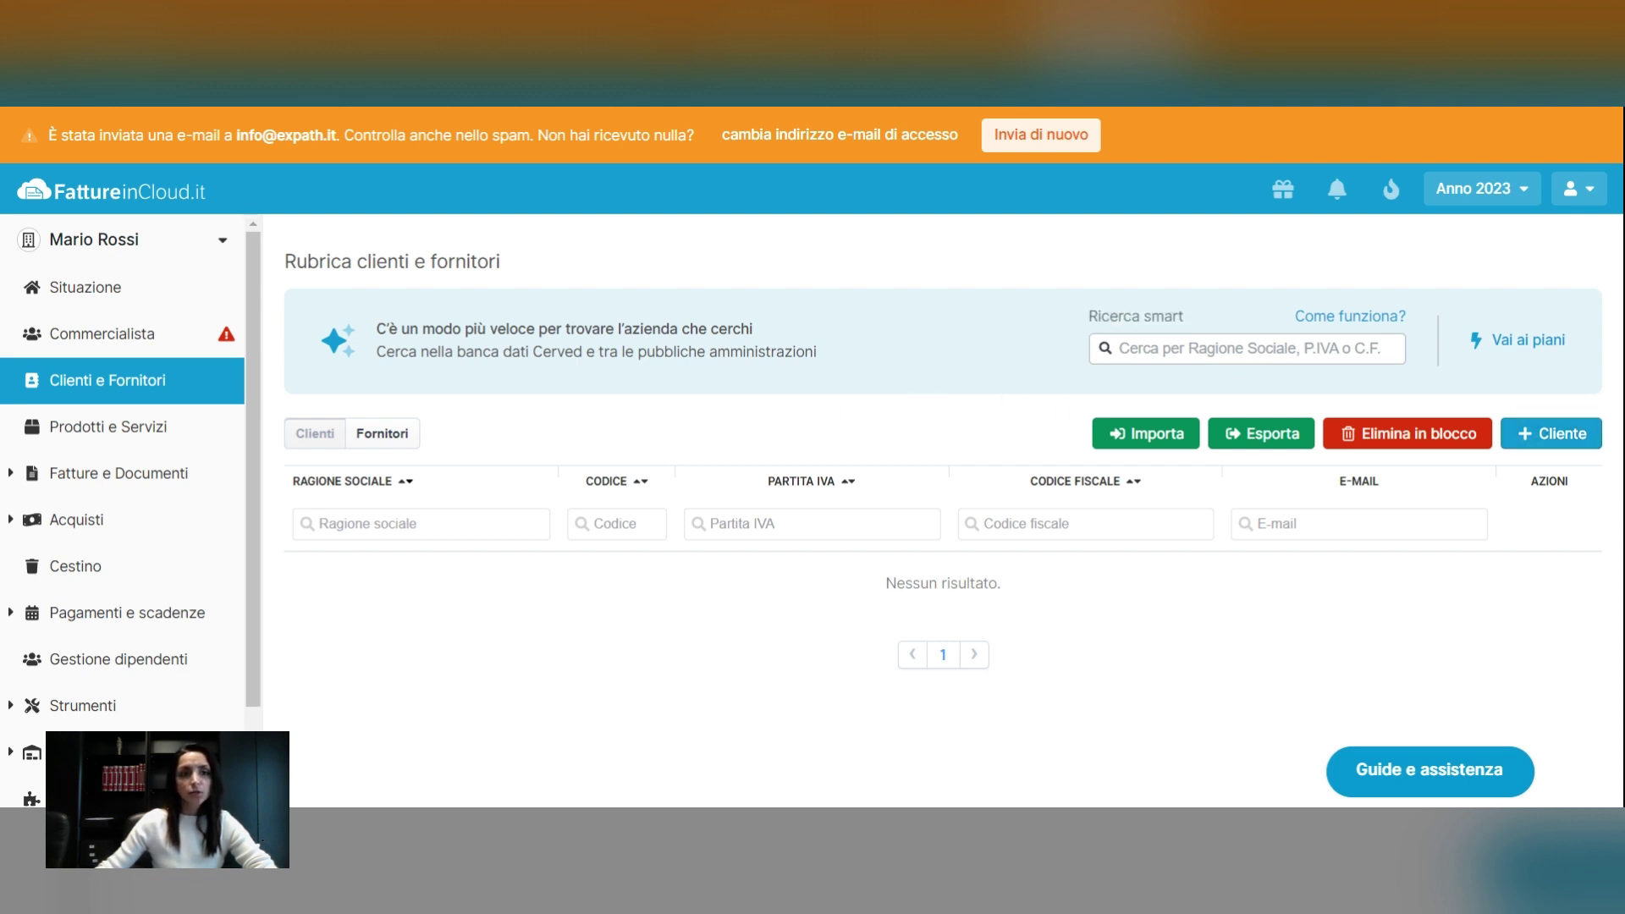
{"action": "left_click", "coordinate": [1247, 349]}
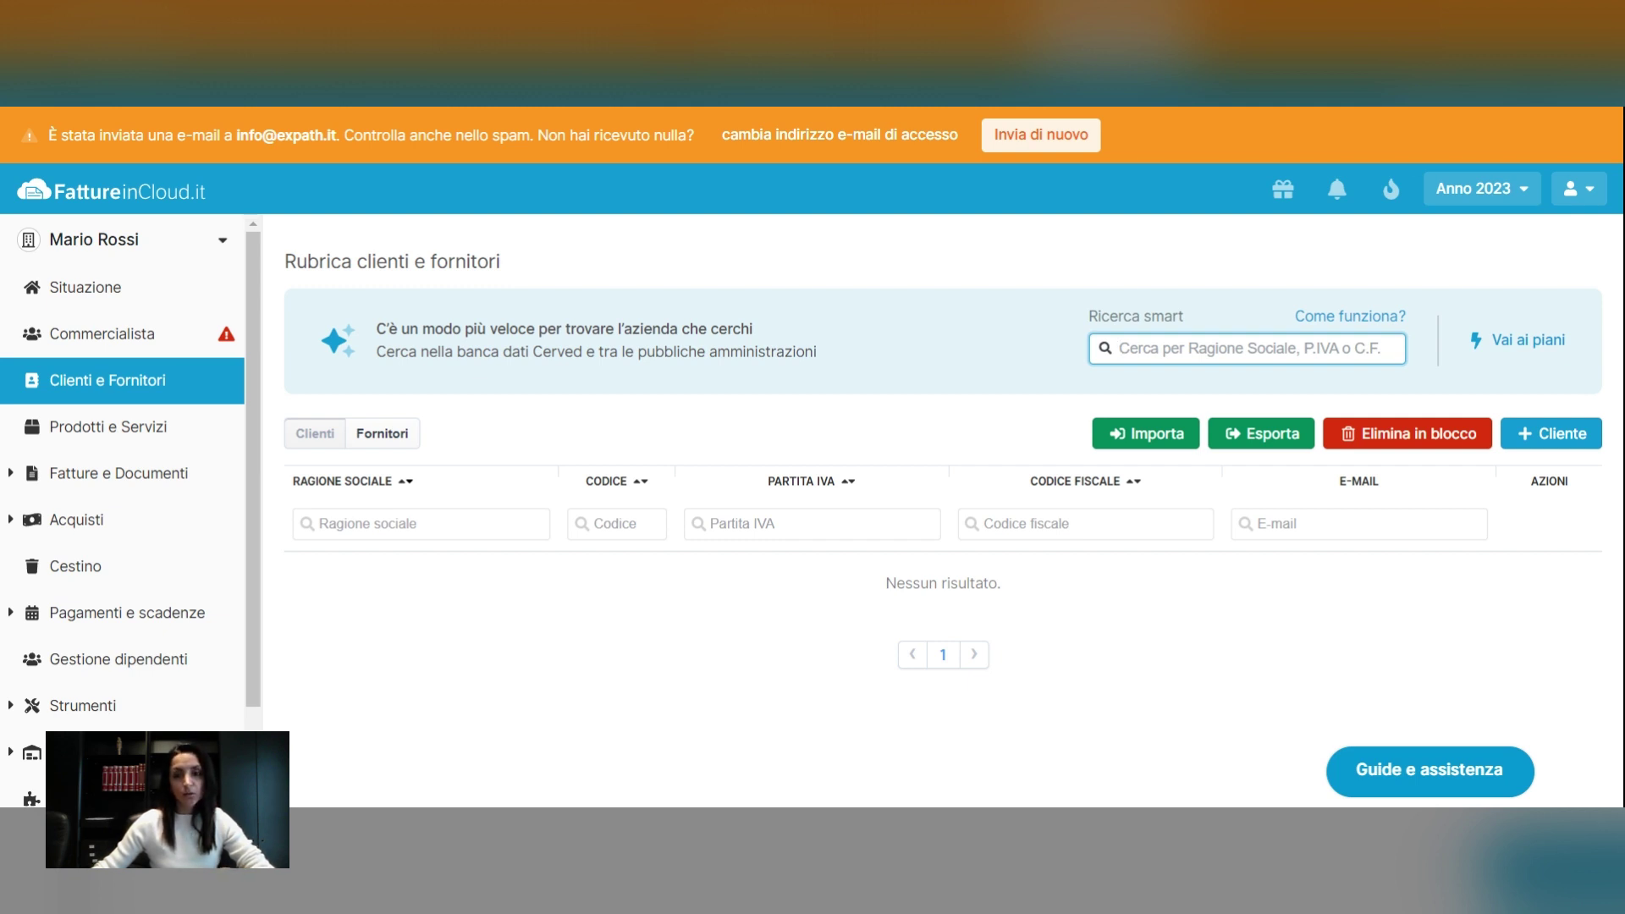
Search the pasted VAT number, review STUDIO LE PERA COMMERCIALISTI ASSOCIATI, and add it as a client
{"action": "key", "text": "ctrl+v"}
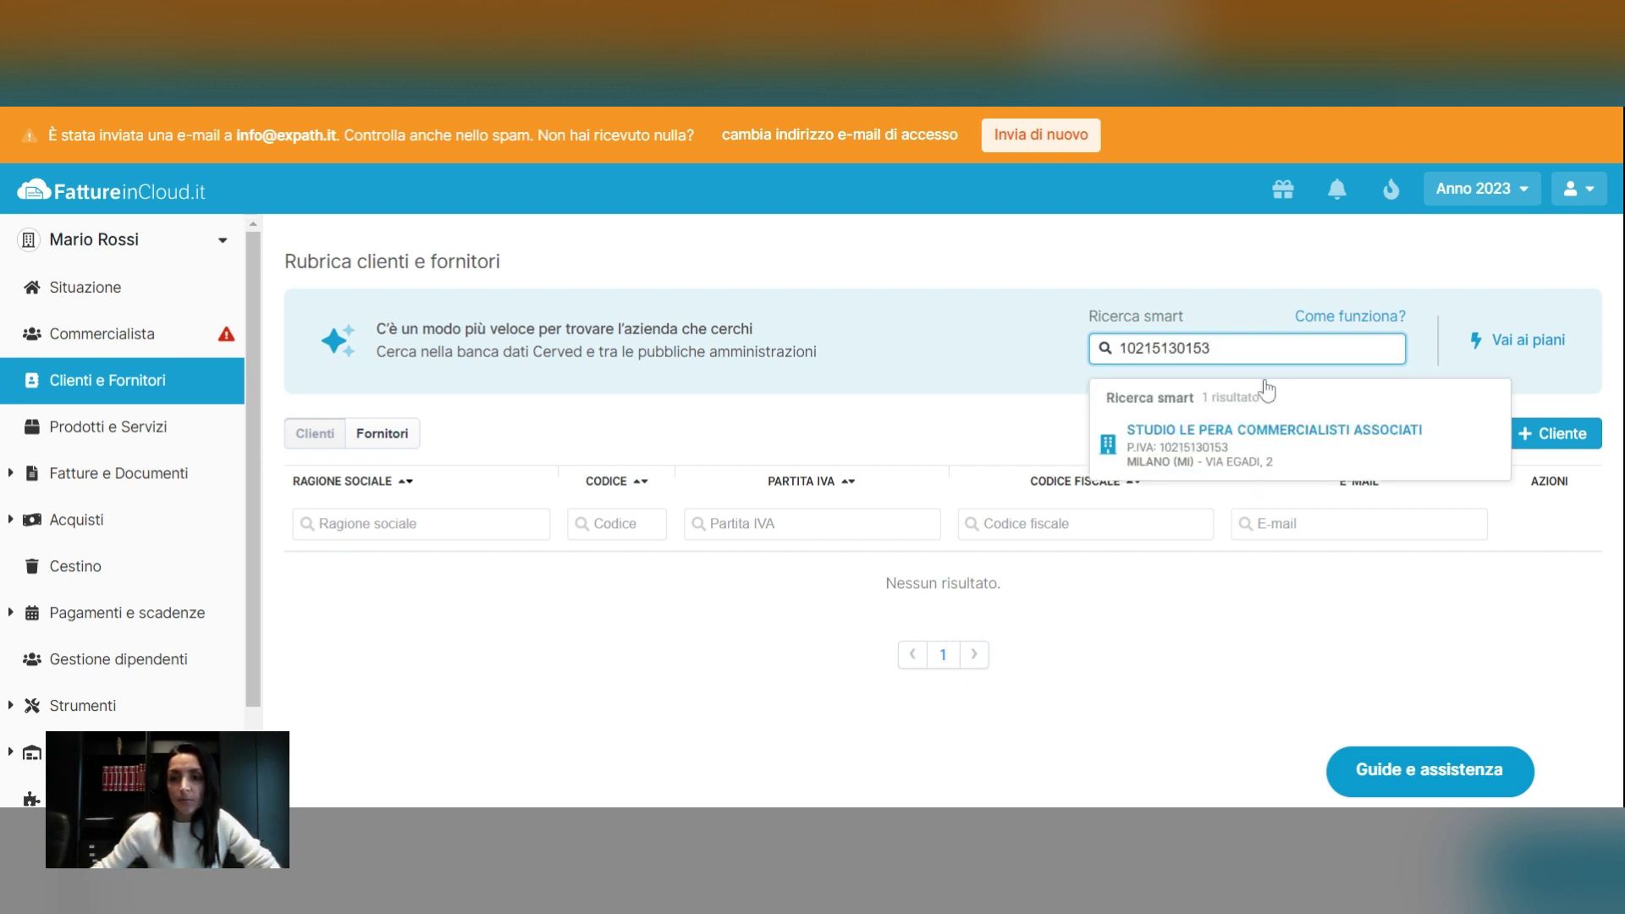
{"action": "left_click", "coordinate": [1308, 449]}
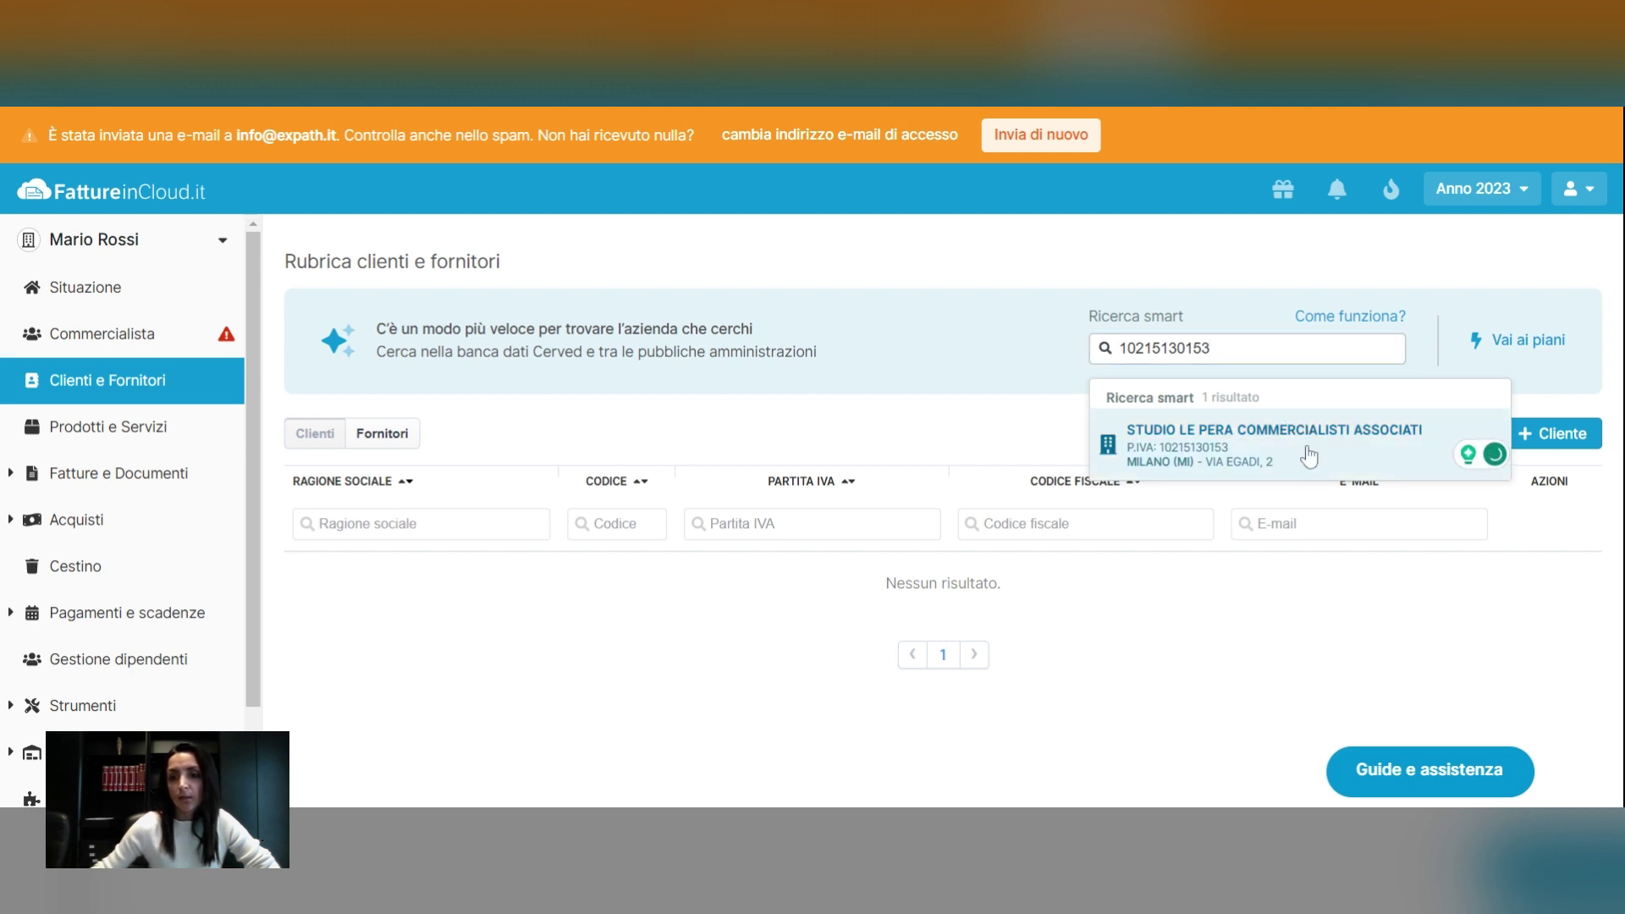
{"action": "left_click", "coordinate": [1218, 454]}
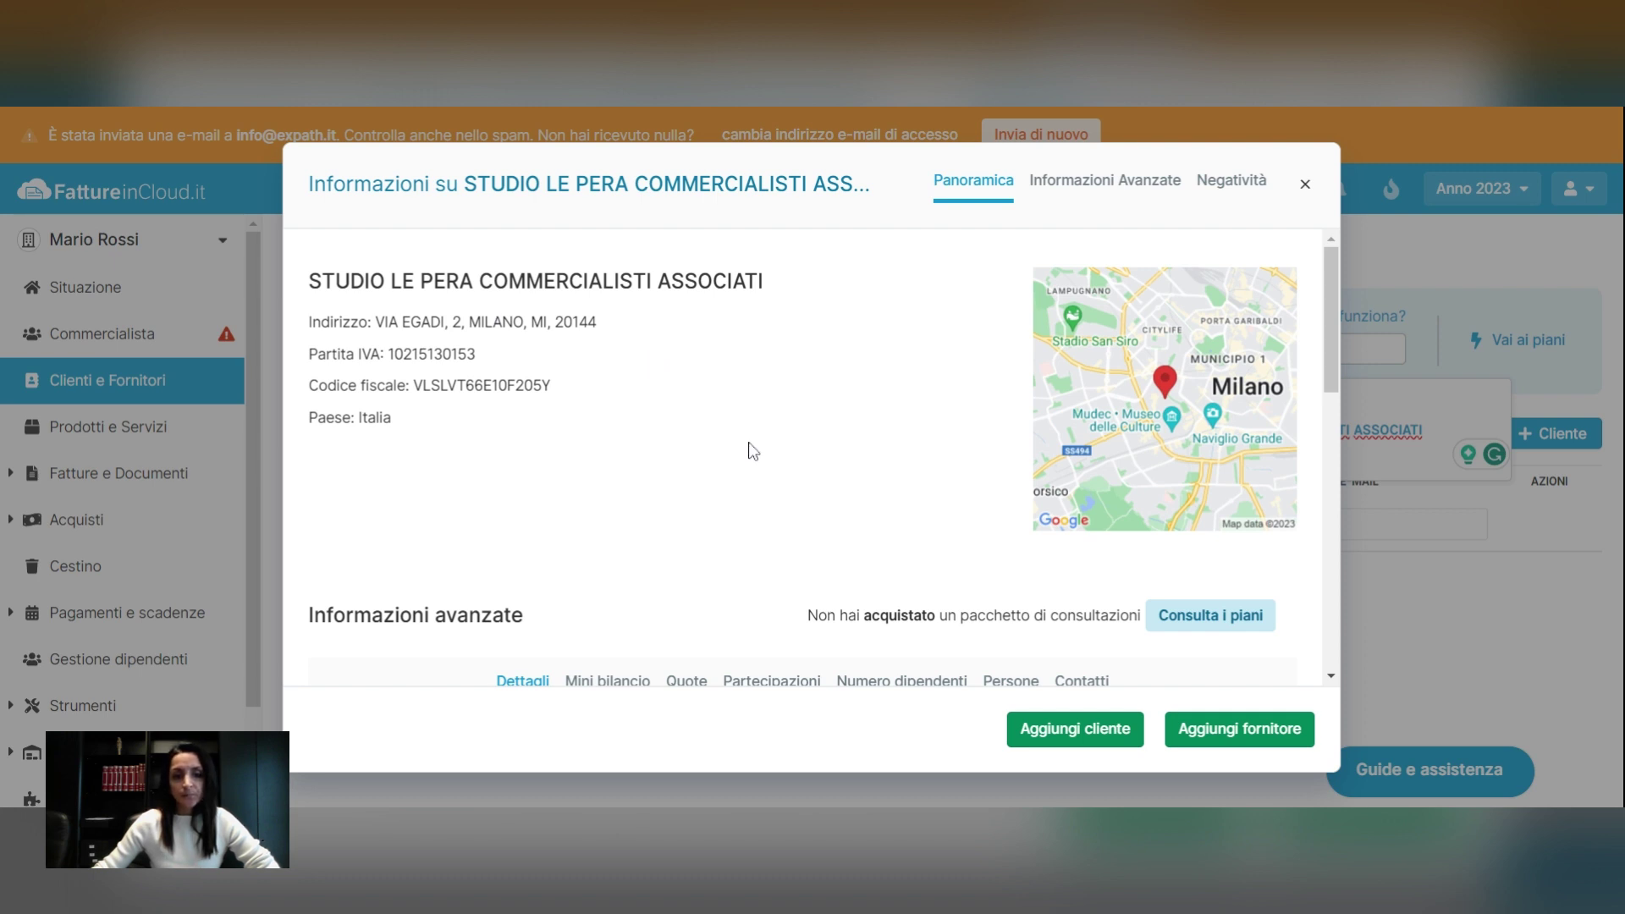
{"action": "scroll", "coordinate": [753, 451], "scroll_direction": "down", "scroll_amount": 1}
{"action": "scroll", "coordinate": [744, 448], "scroll_direction": "up", "scroll_amount": 1}
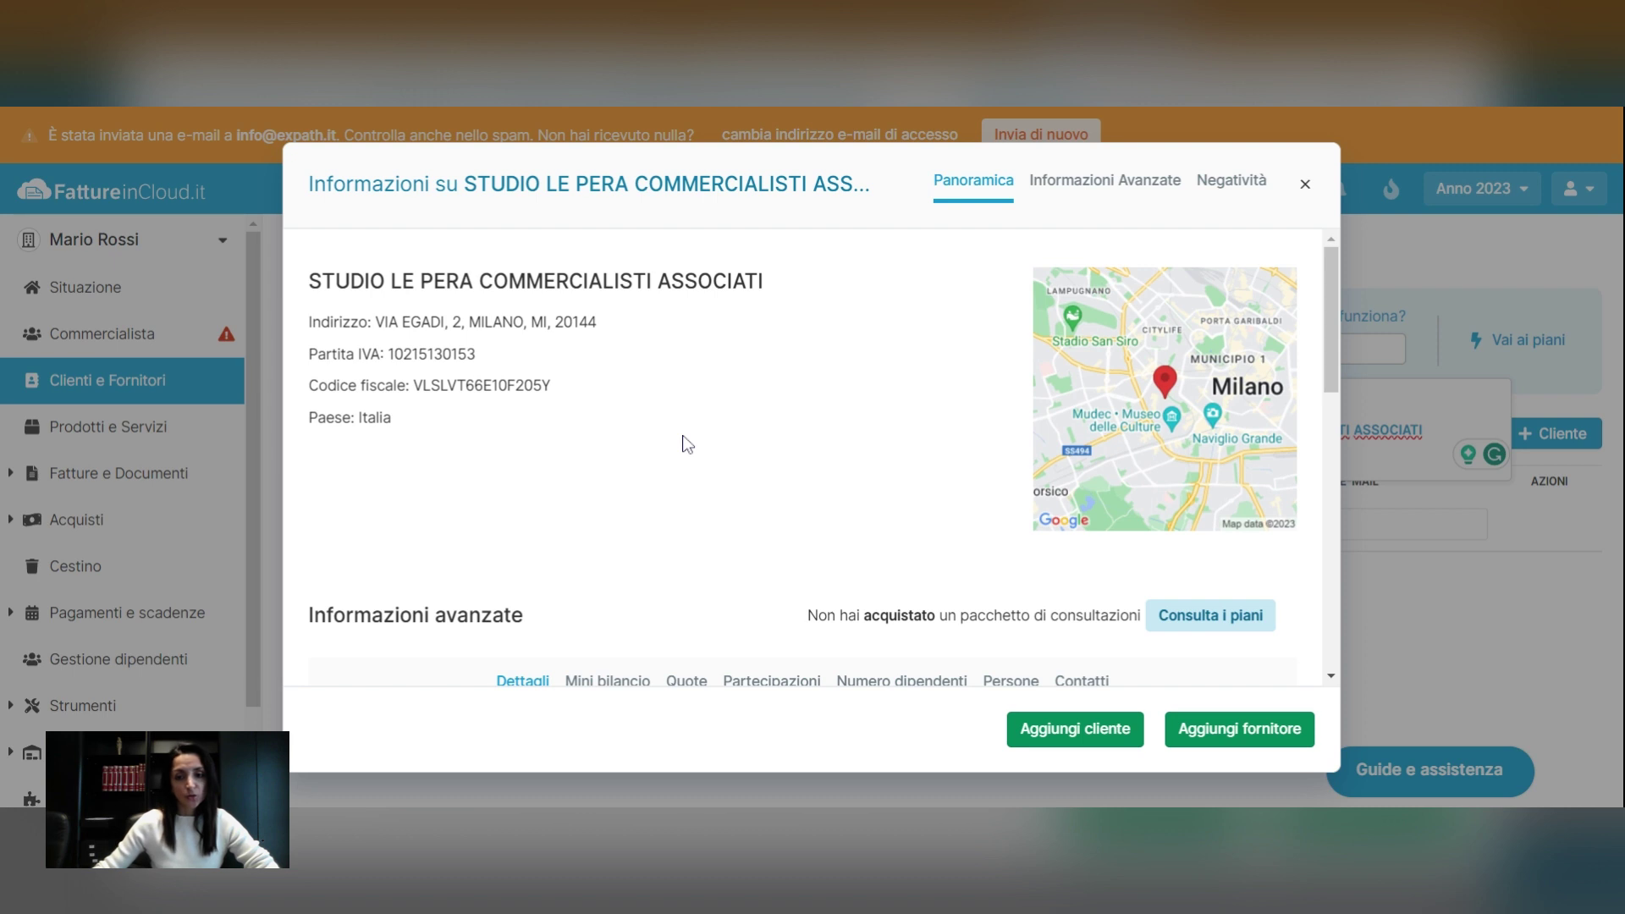
{"action": "left_click", "coordinate": [1062, 737]}
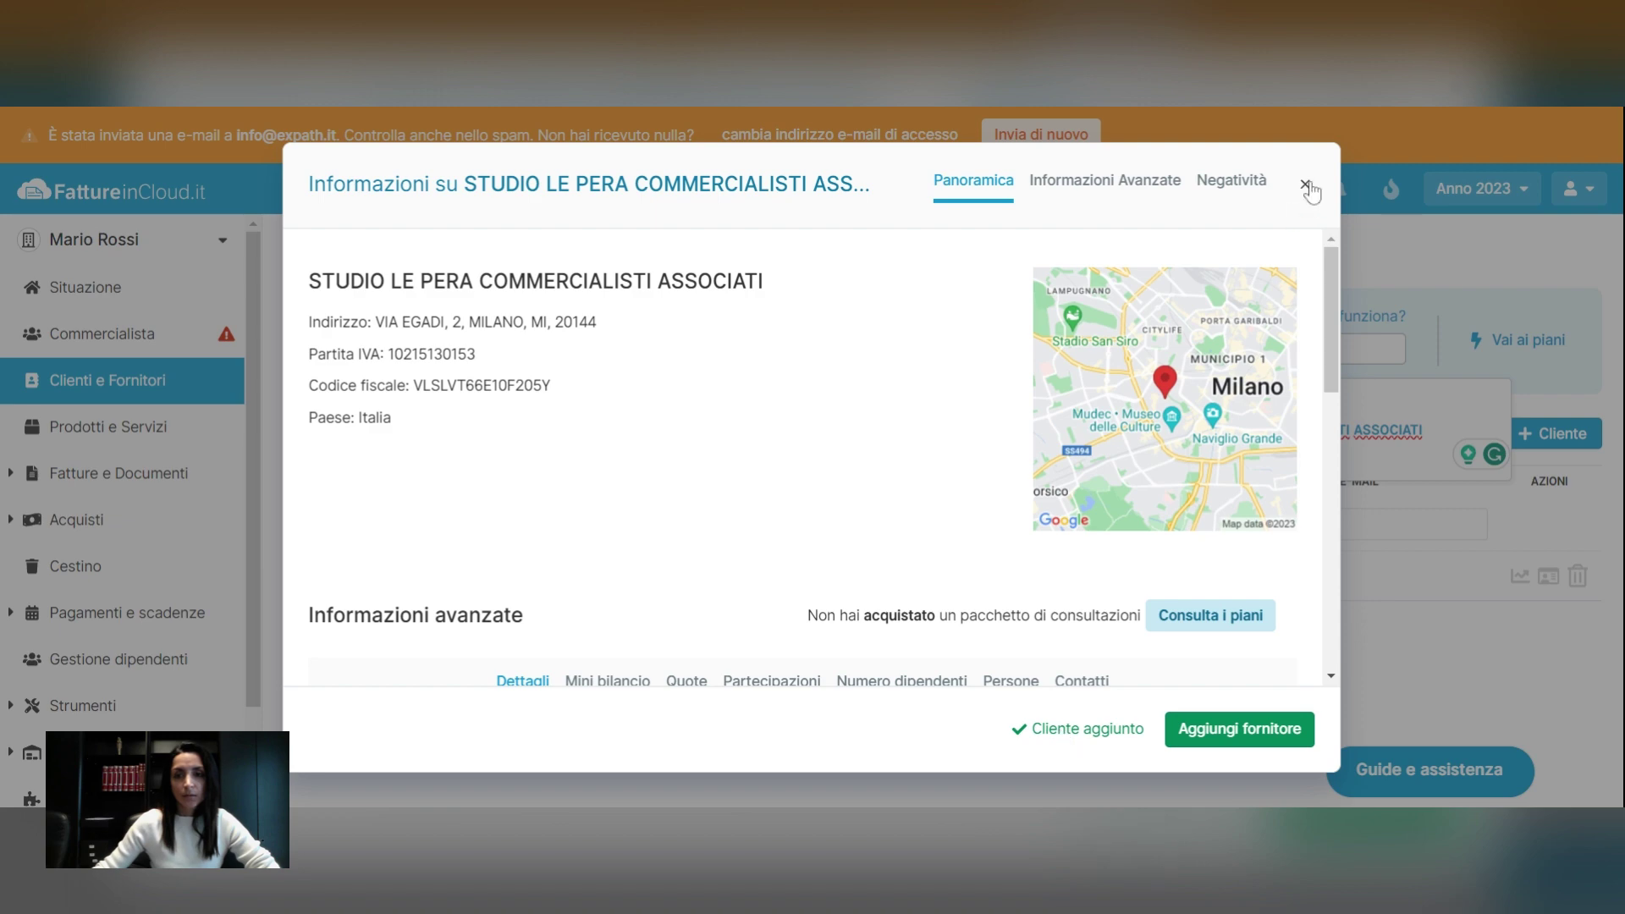
{"action": "left_click", "coordinate": [1305, 184]}
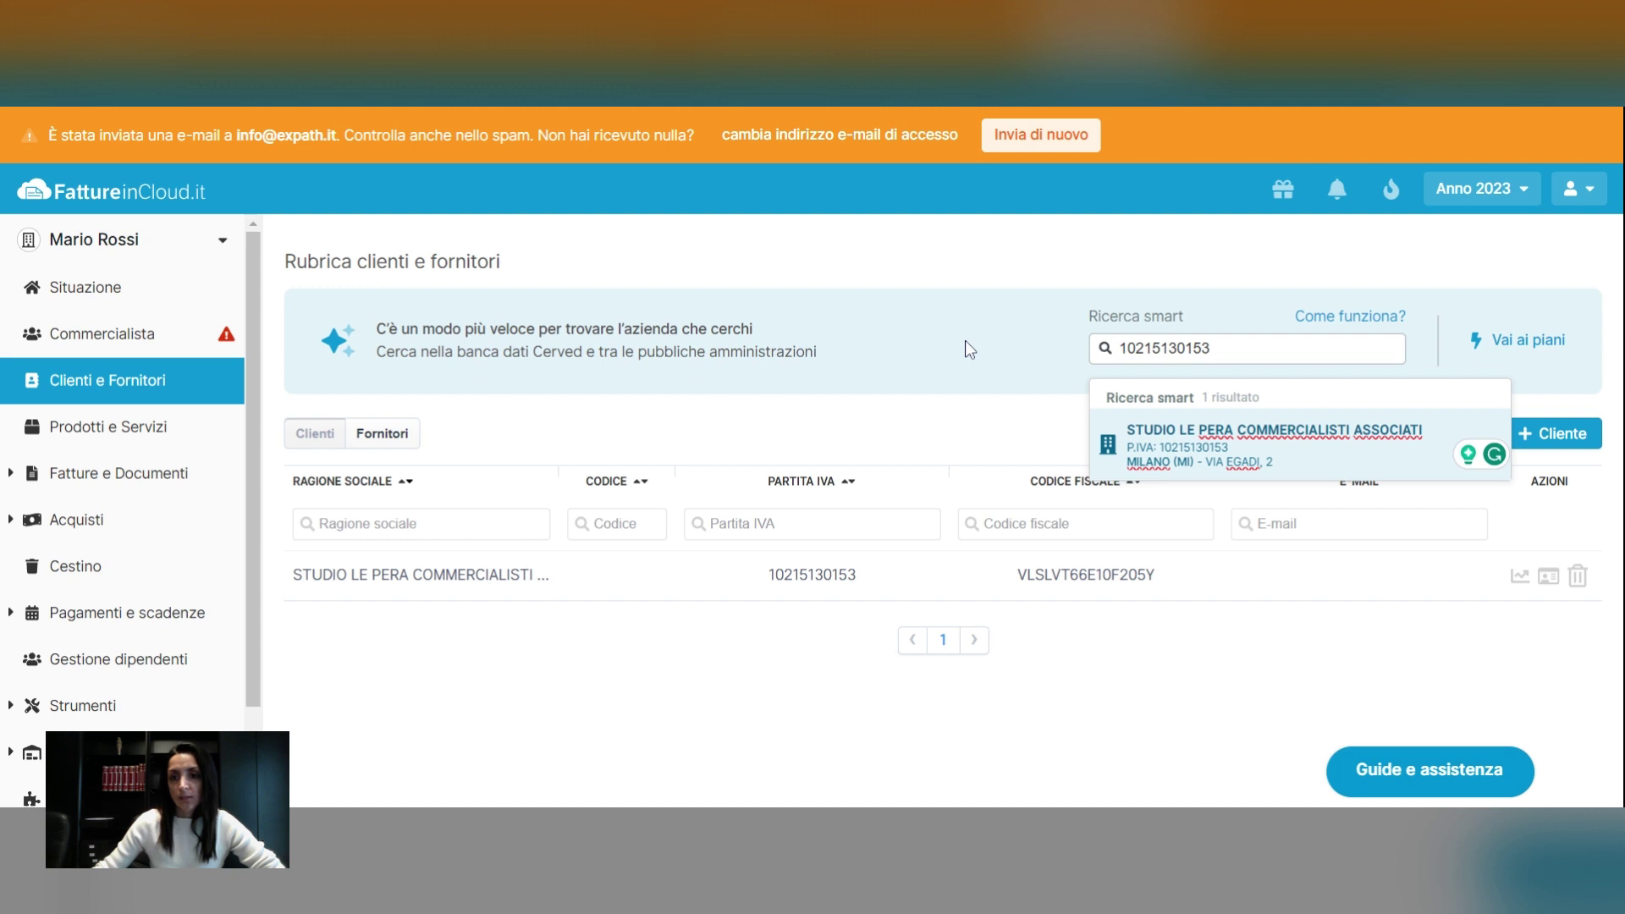
{"action": "left_click", "coordinate": [985, 384]}
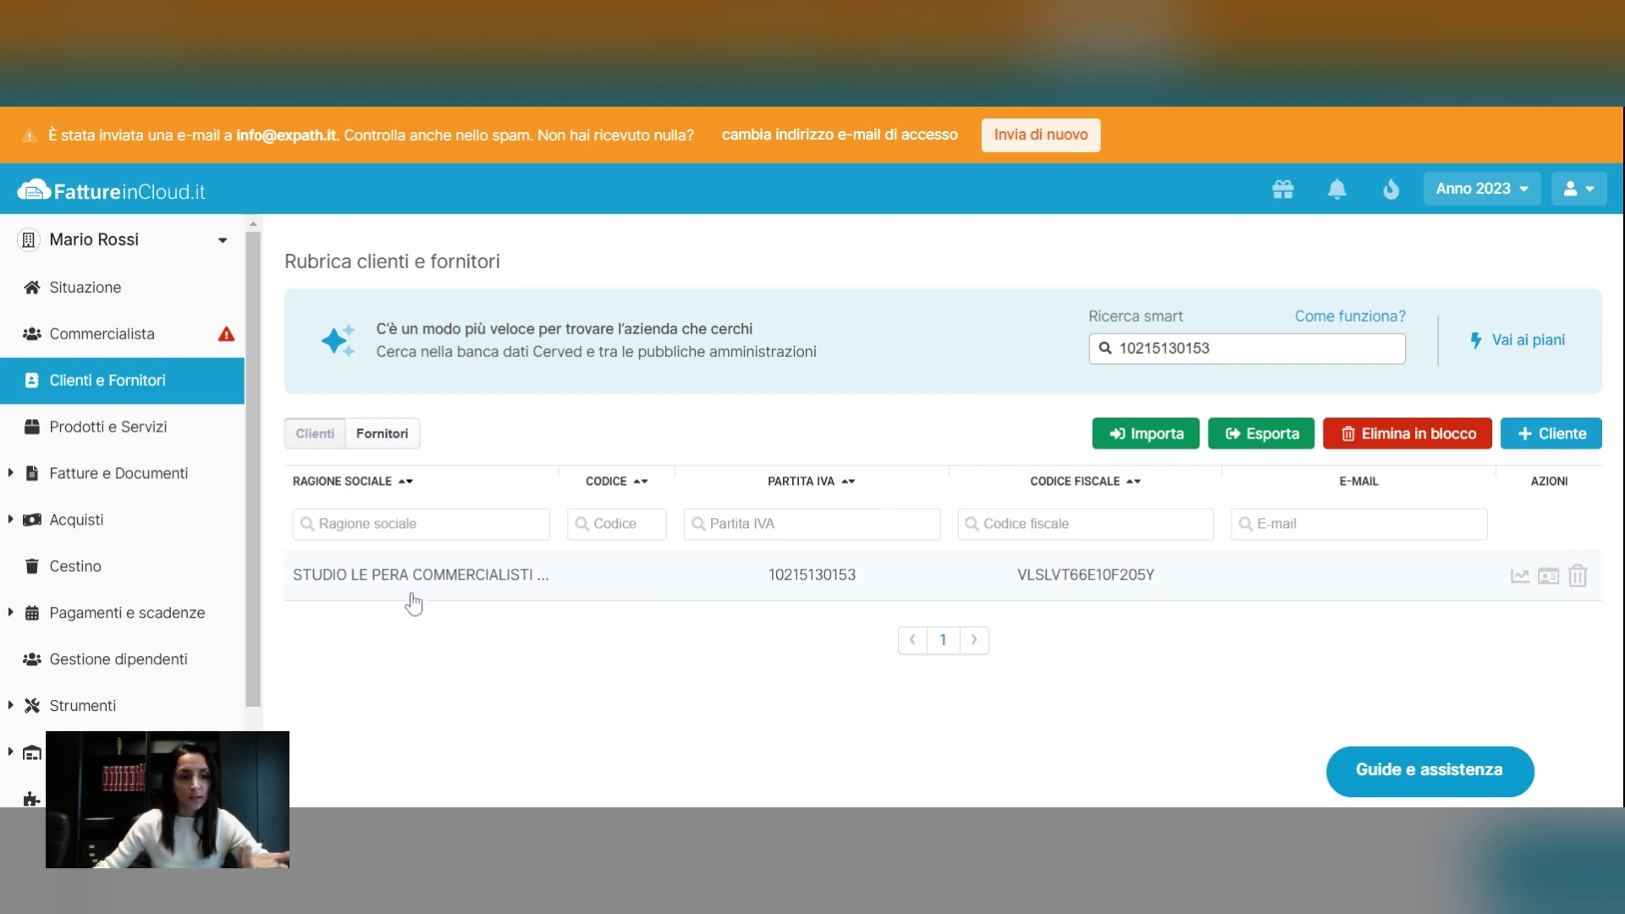
{"action": "left_click", "coordinate": [1577, 577]}
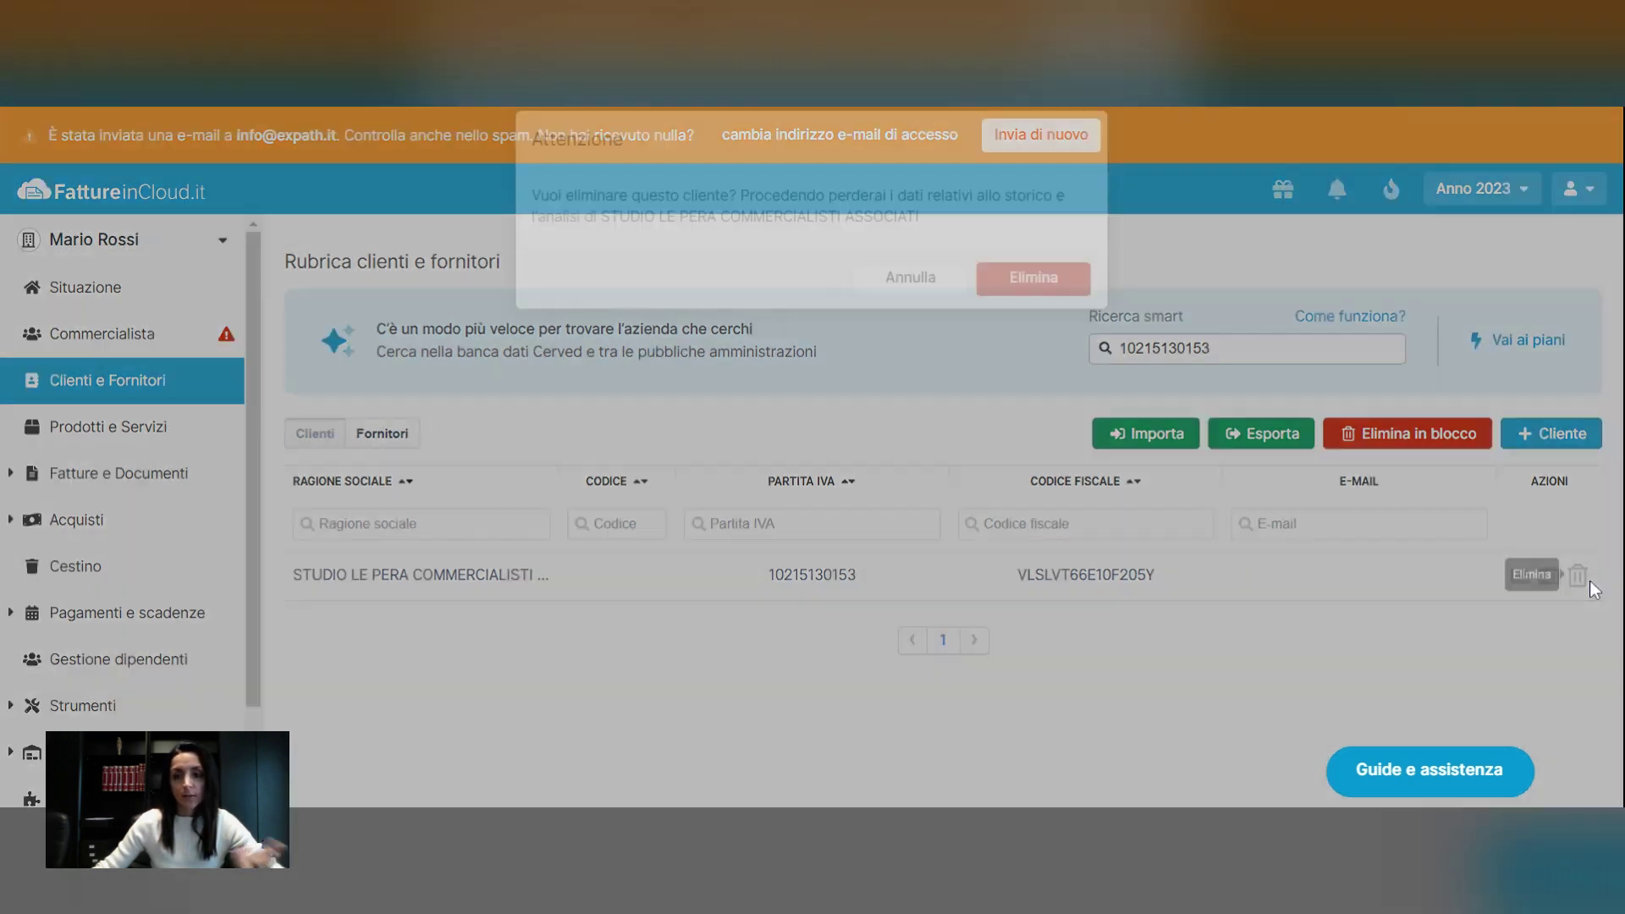
{"action": "left_click", "coordinate": [1033, 347]}
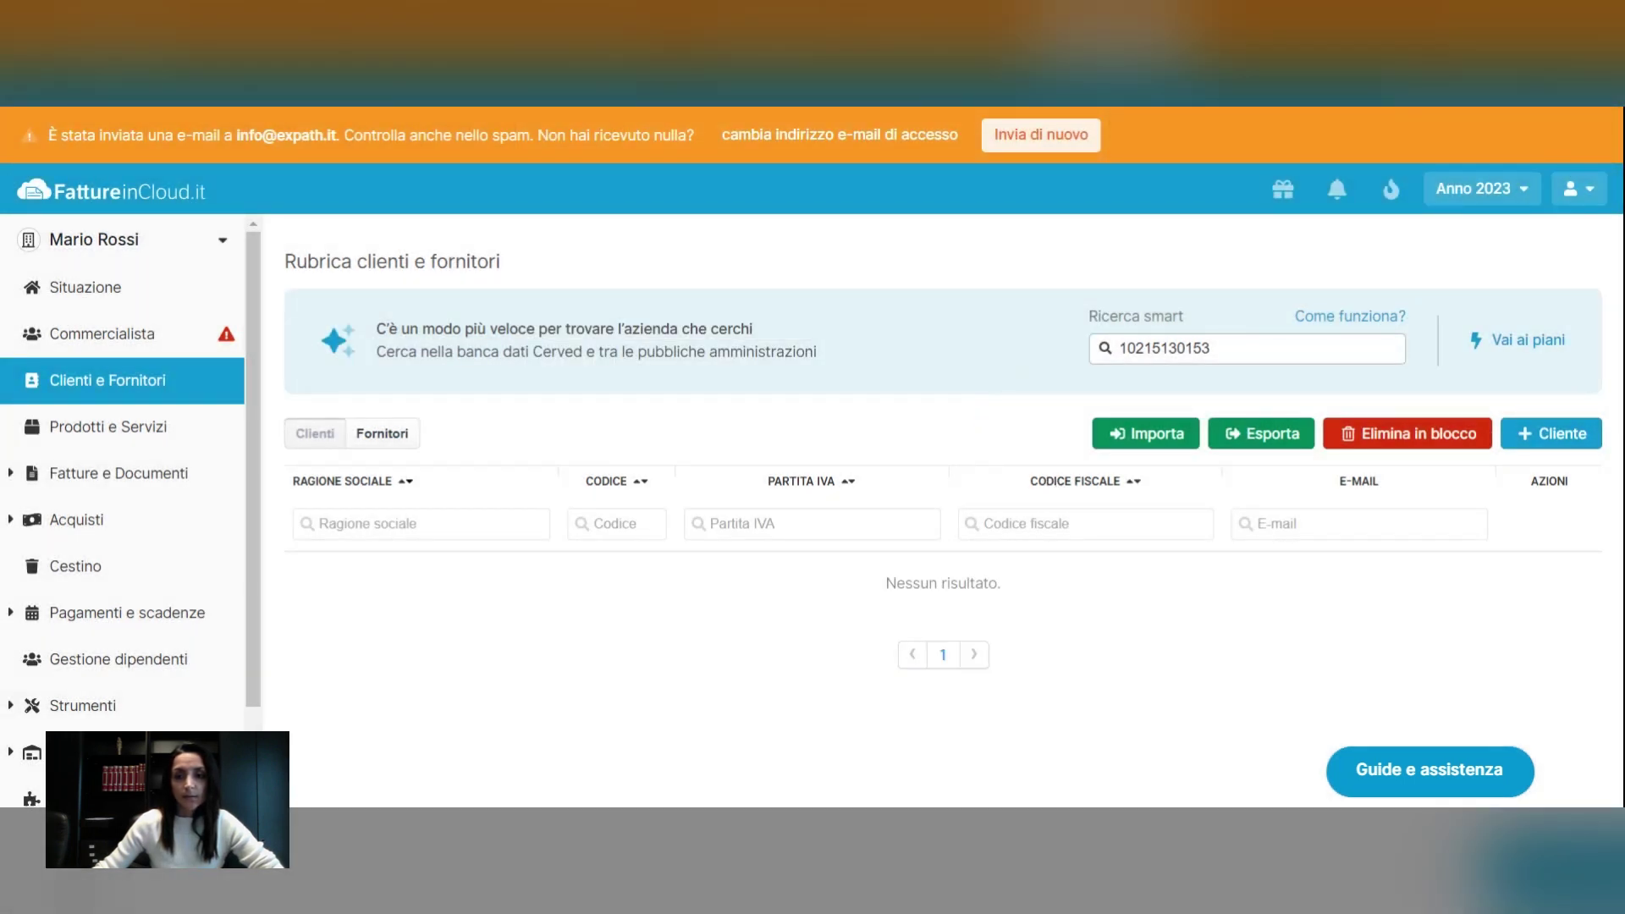
{"action": "left_click", "coordinate": [1556, 446]}
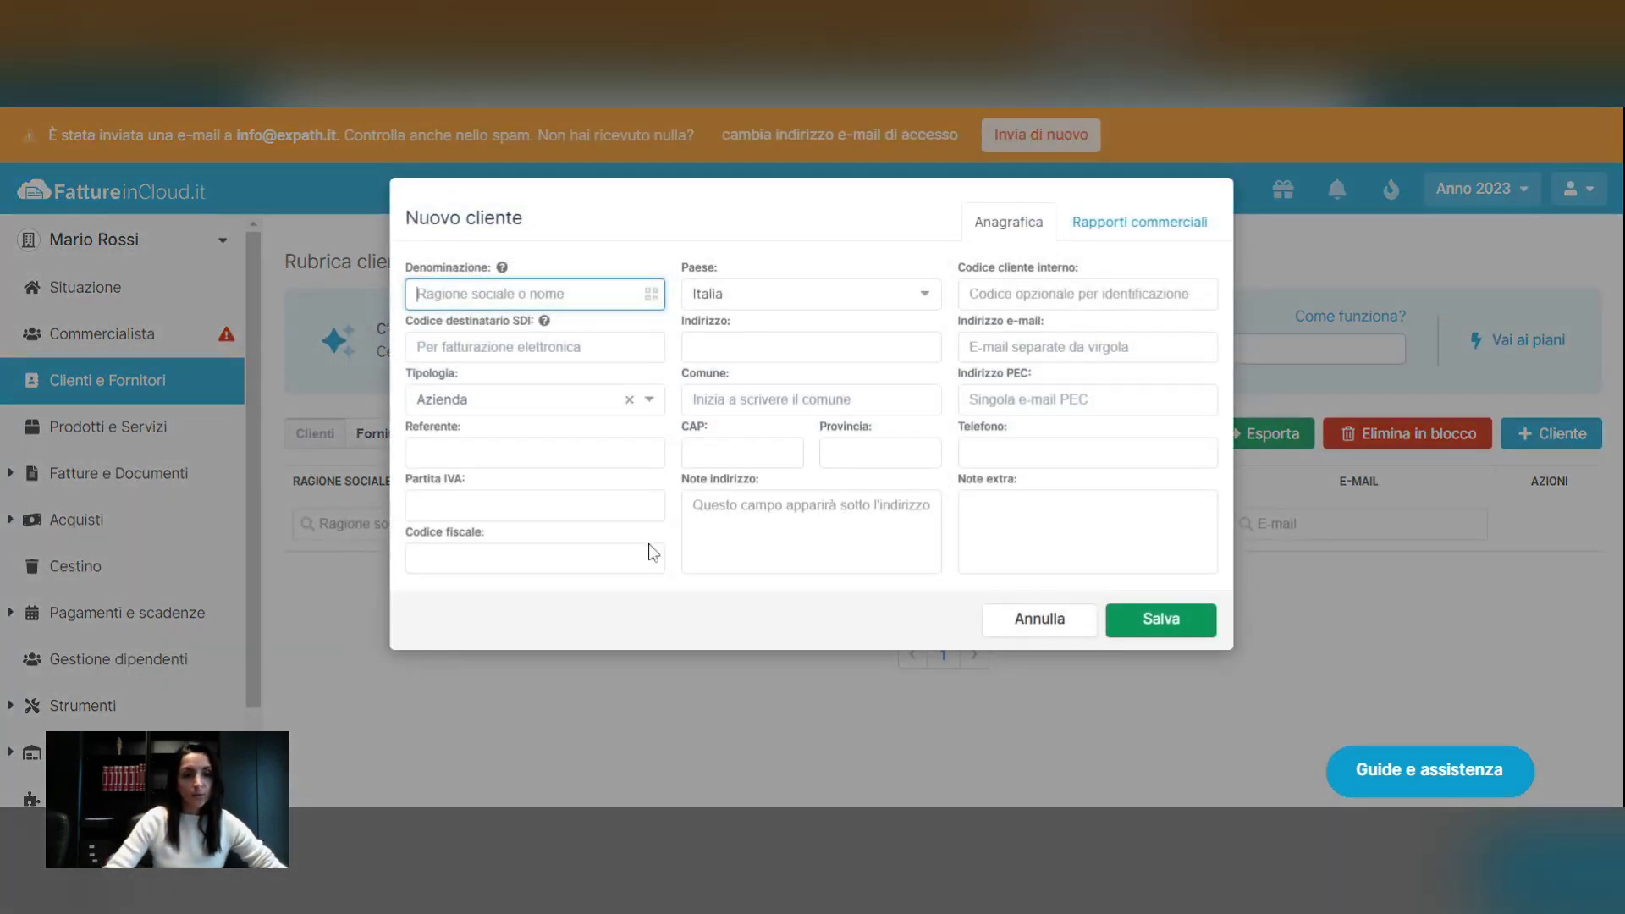
{"action": "type", "text": "BA"}
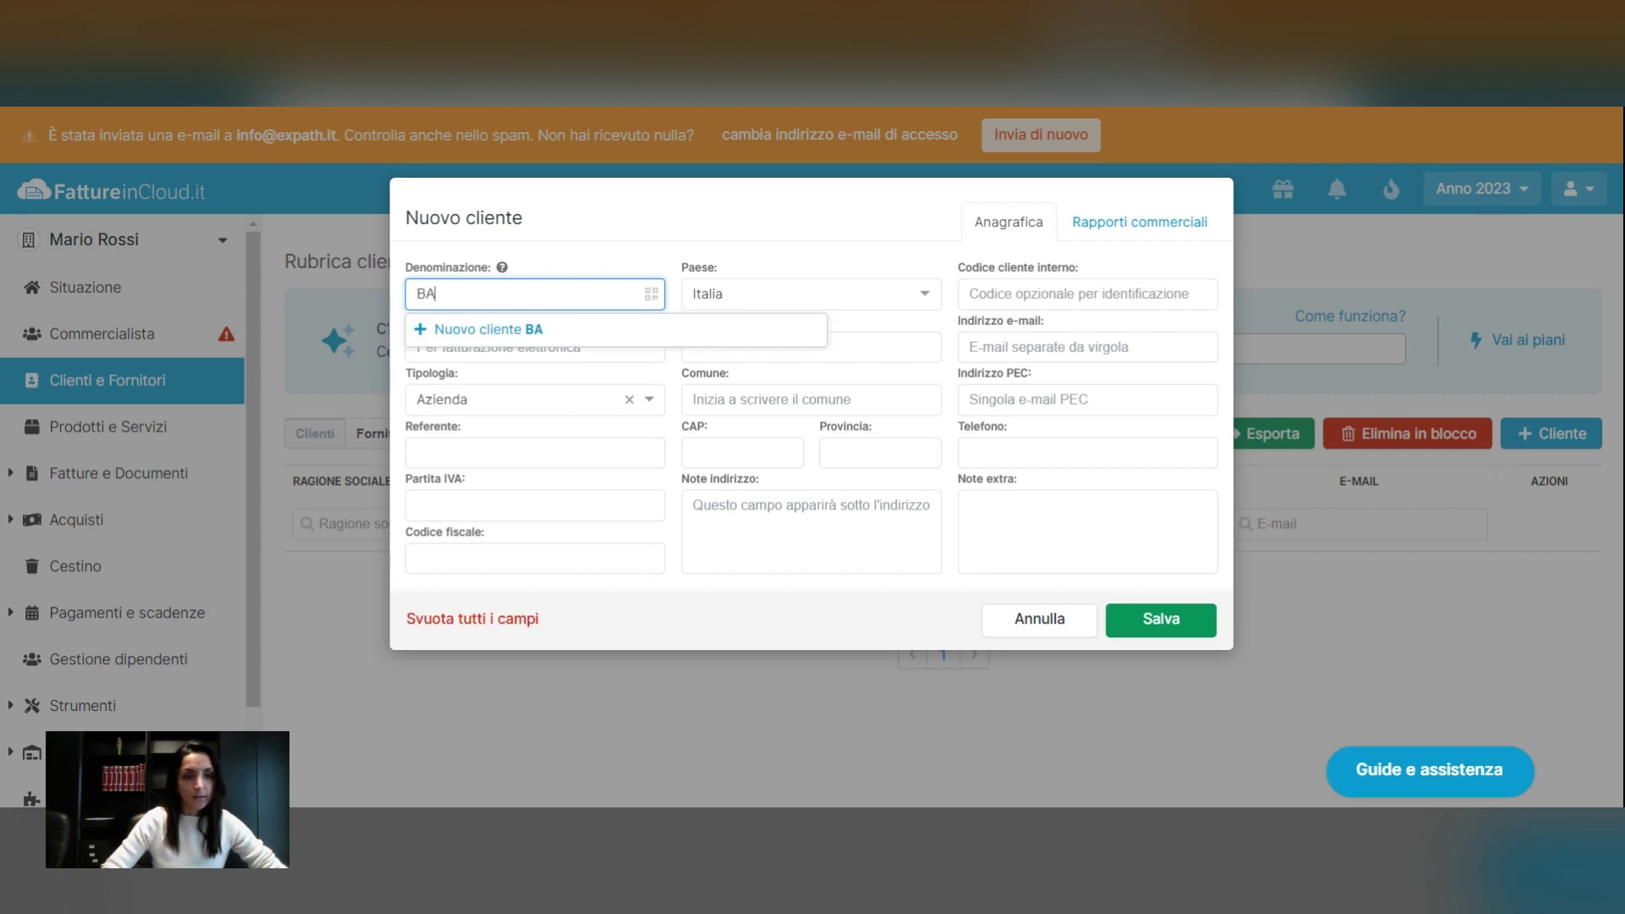
{"action": "type", "text": "M Studio"}
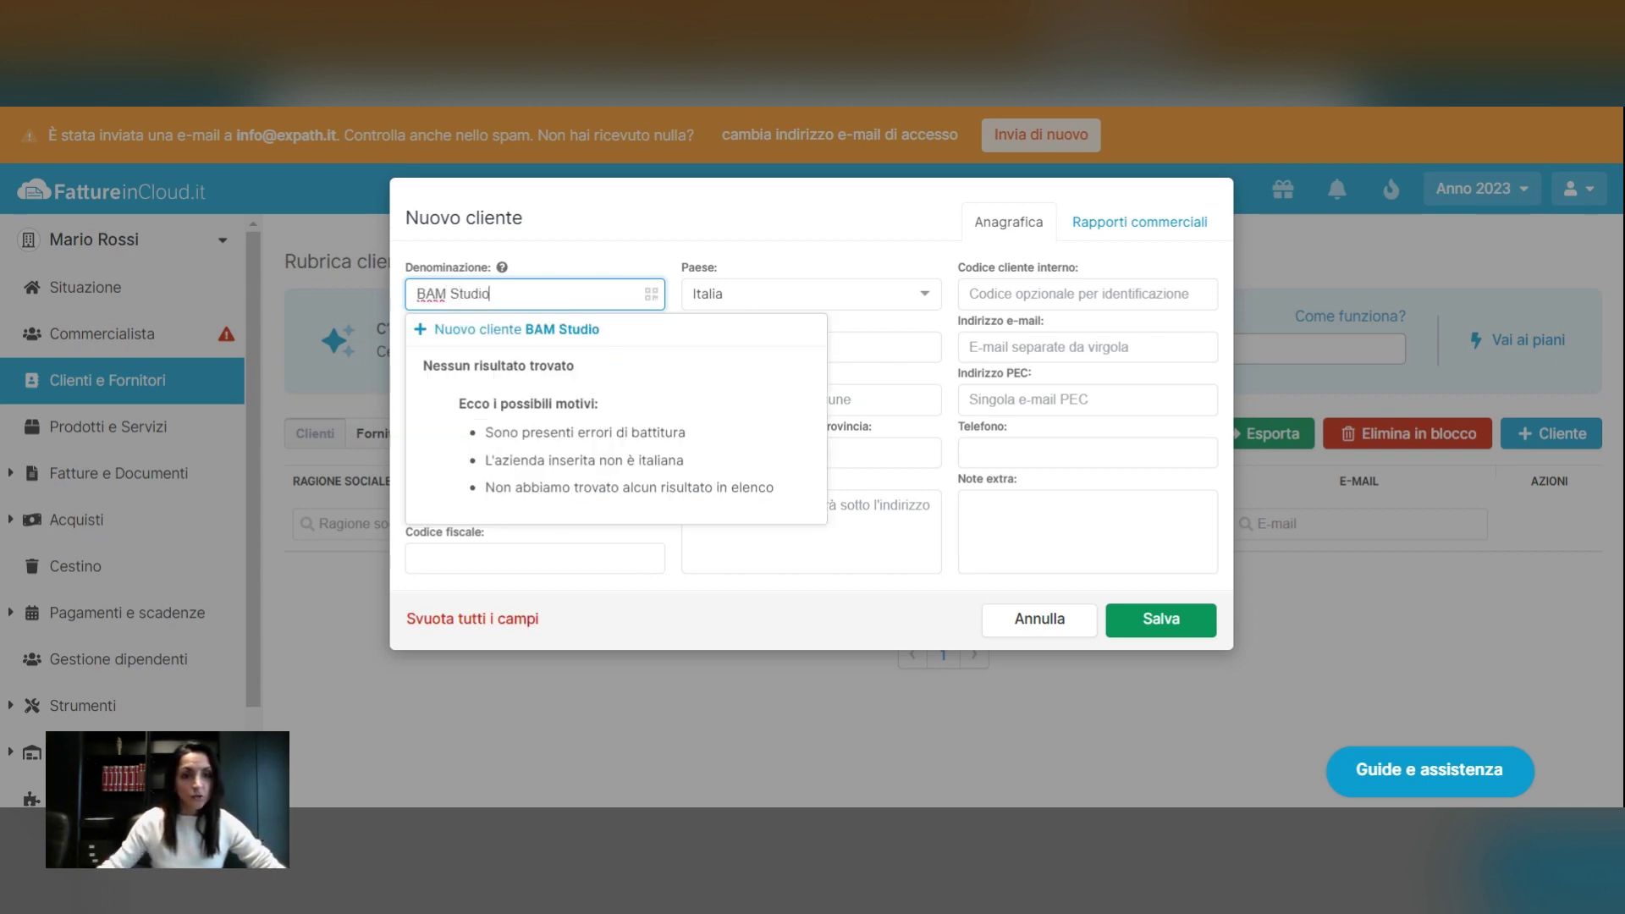
{"action": "left_click", "coordinate": [772, 212]}
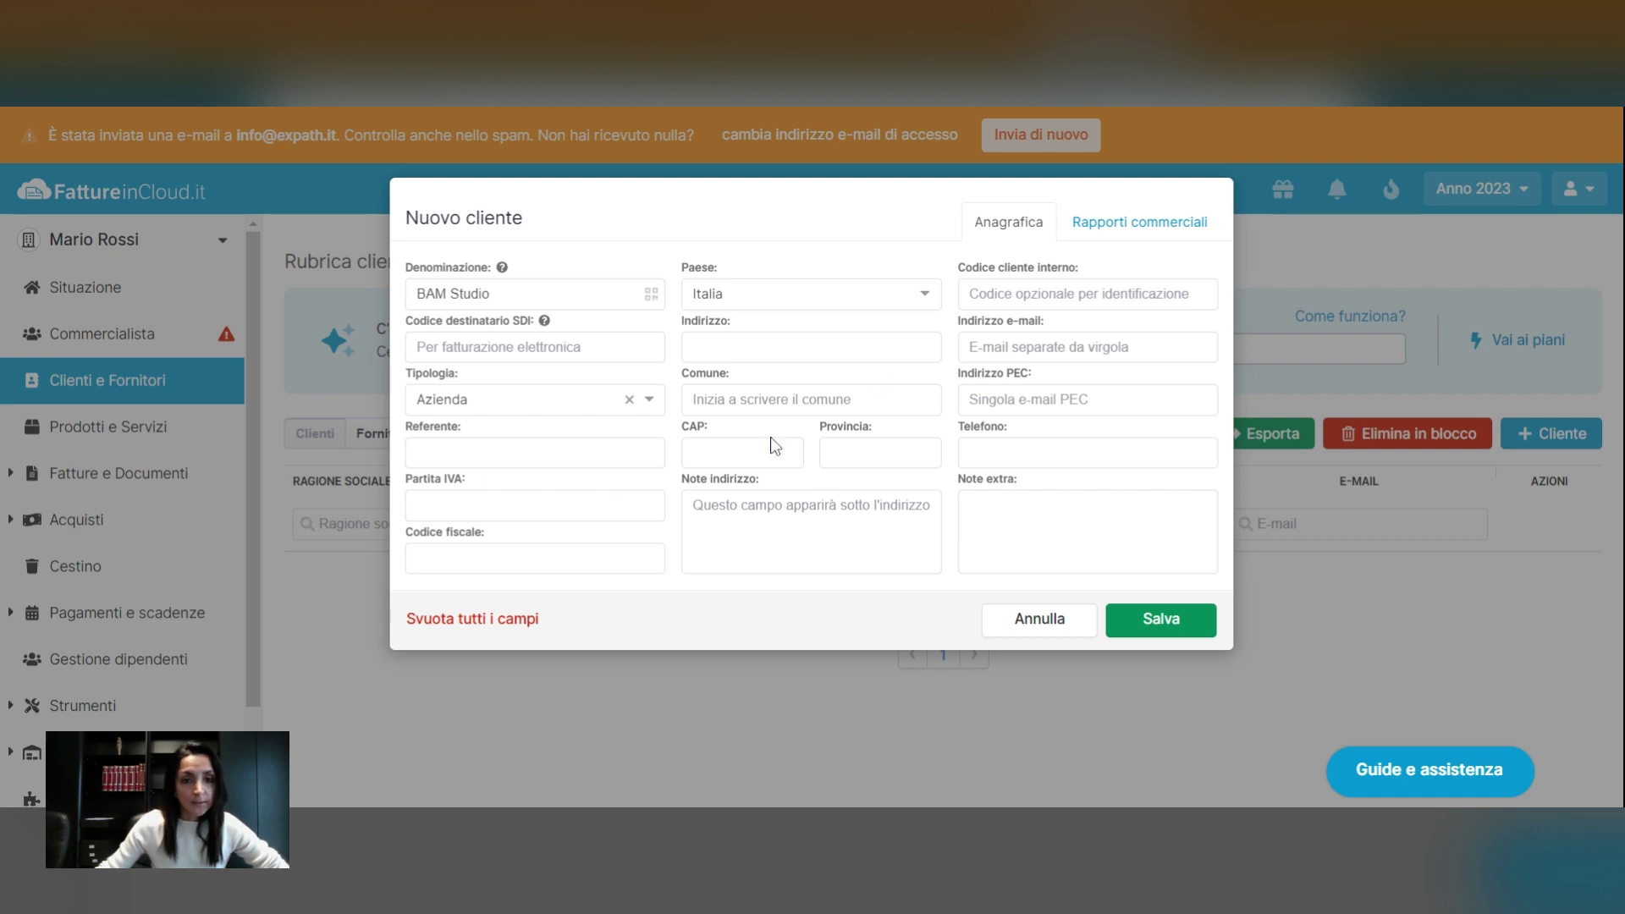
{"action": "left_click", "coordinate": [491, 506]}
{"action": "key", "text": "ctrl+v"}
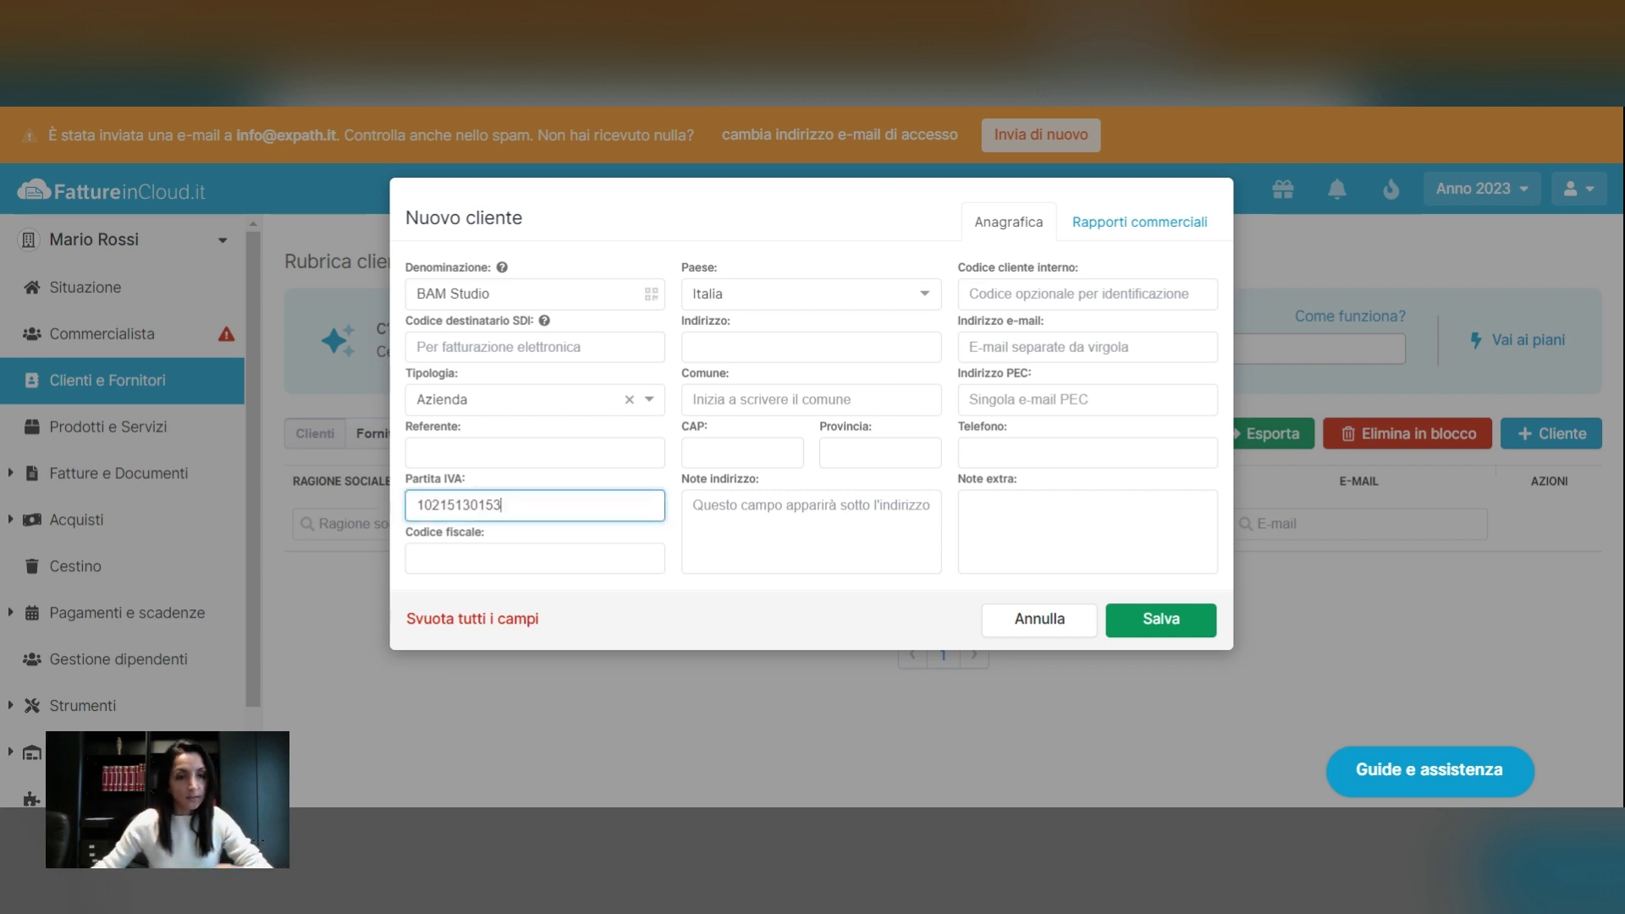
{"action": "left_click", "coordinate": [486, 560]}
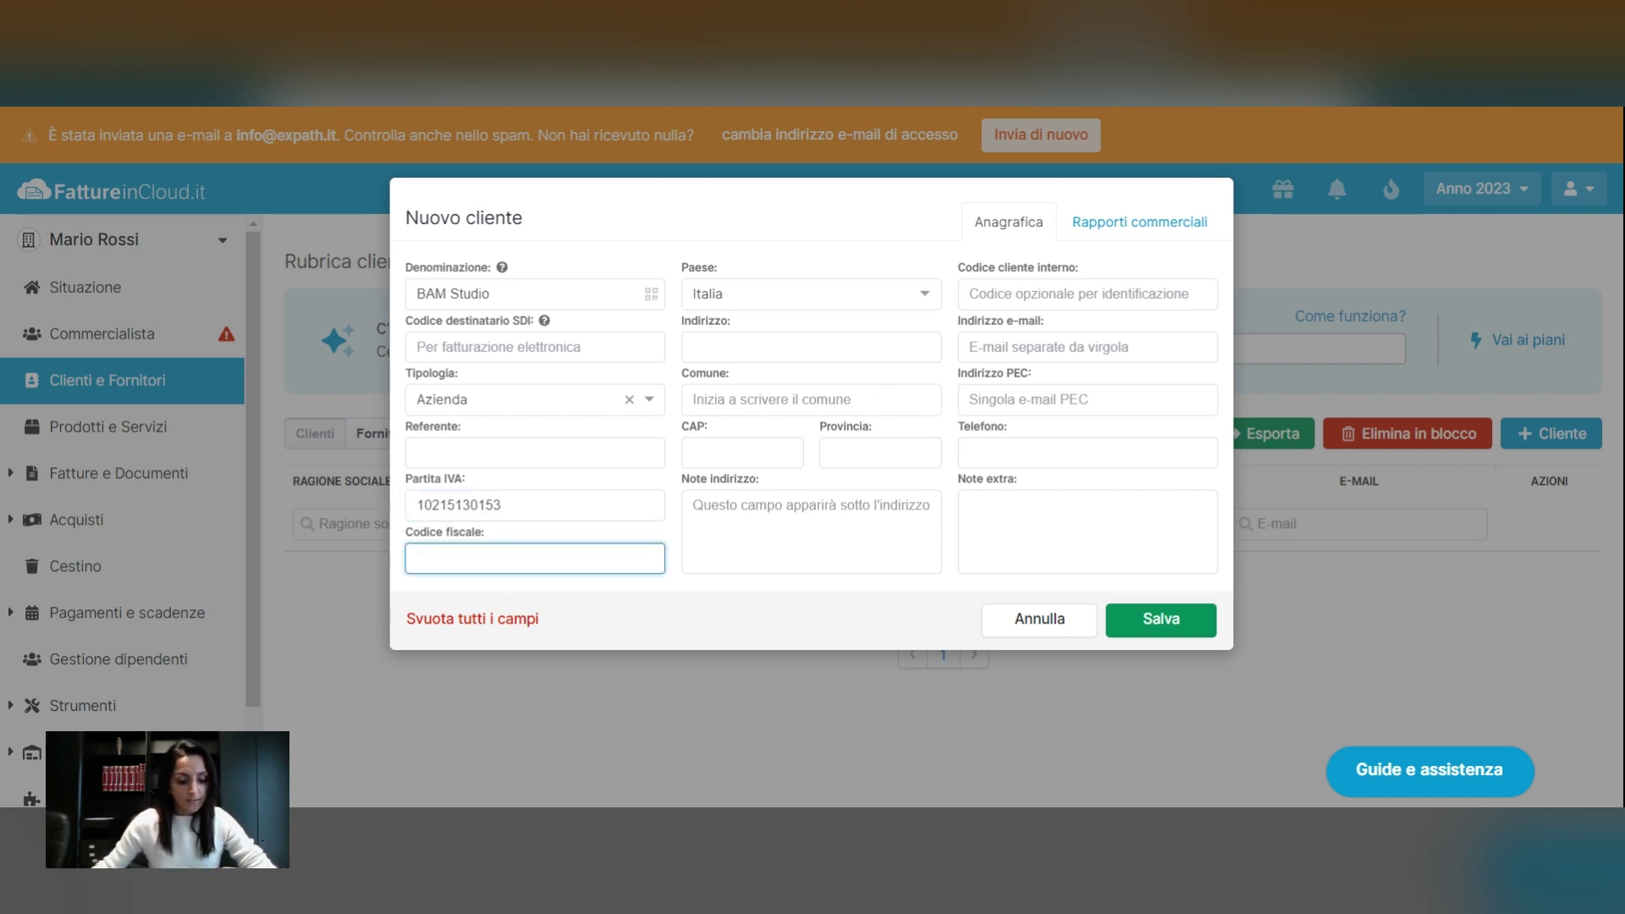
{"action": "key", "text": "ctrl+v"}
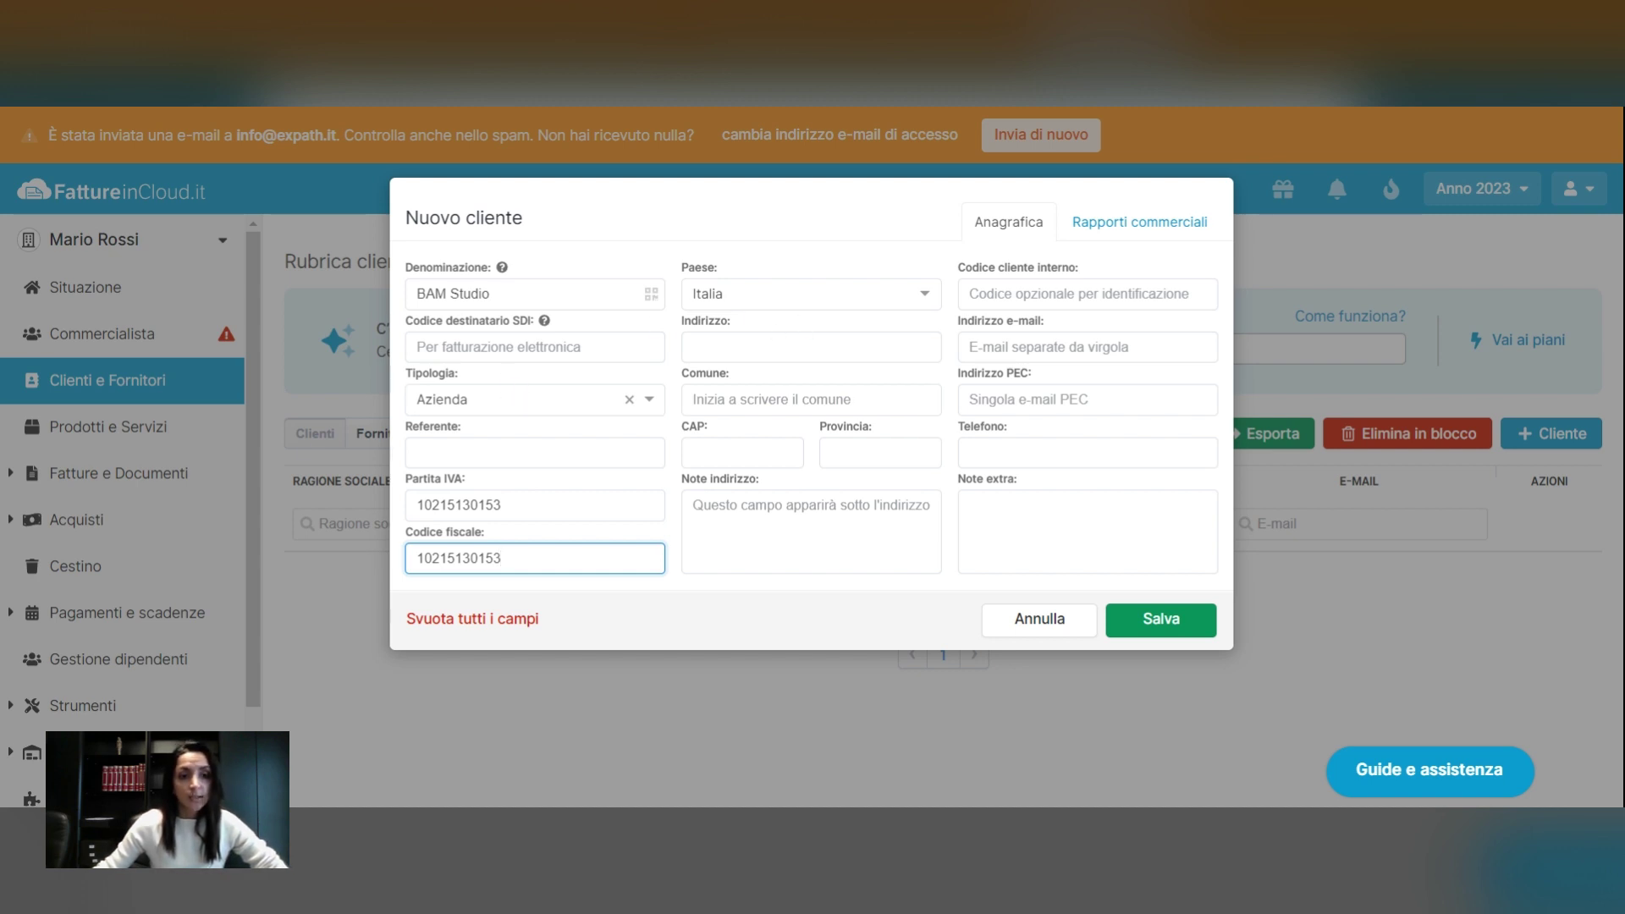
{"action": "left_click", "coordinate": [516, 347]}
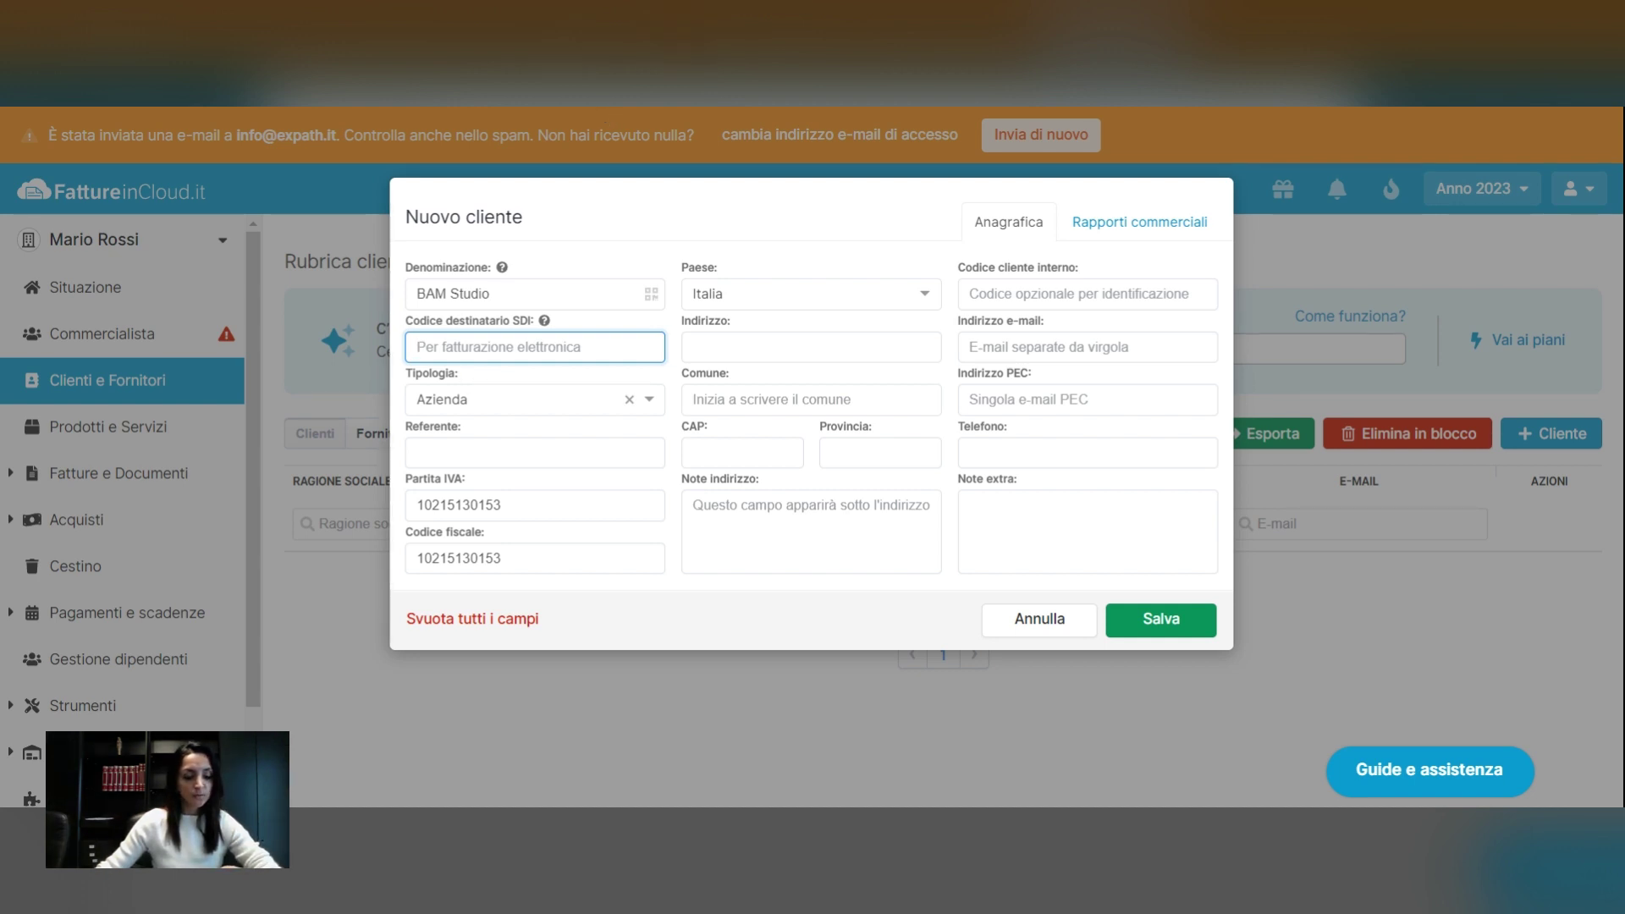
{"action": "type", "text": "W7YVJK9"}
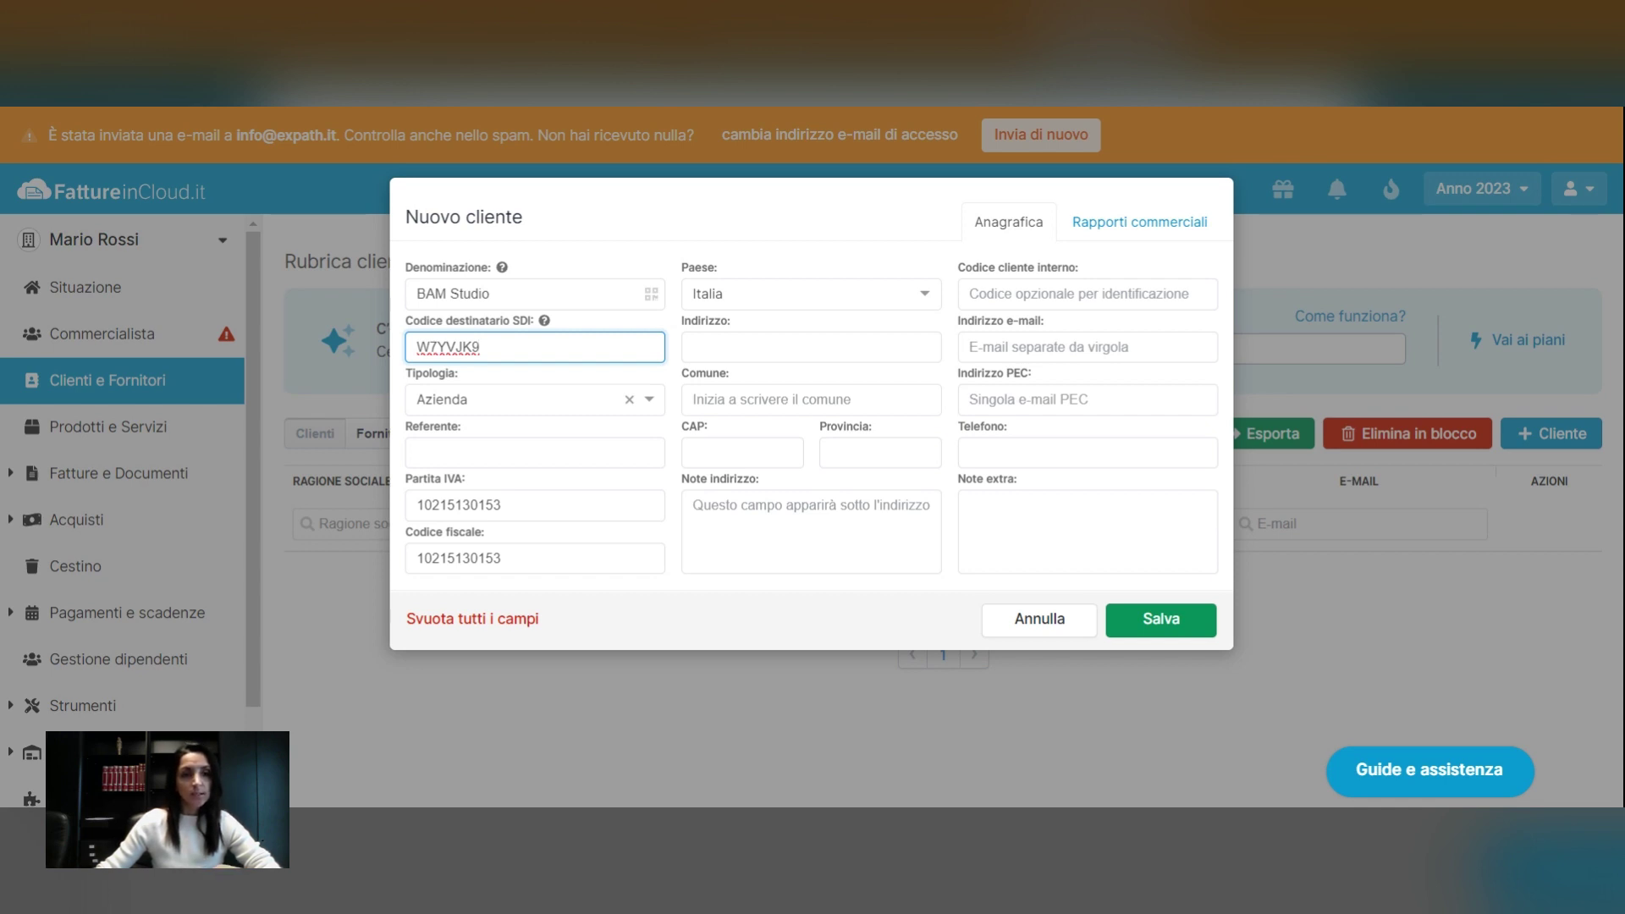
{"action": "left_click_drag", "start_coordinate": [407, 320], "coordinate": [520, 322]}
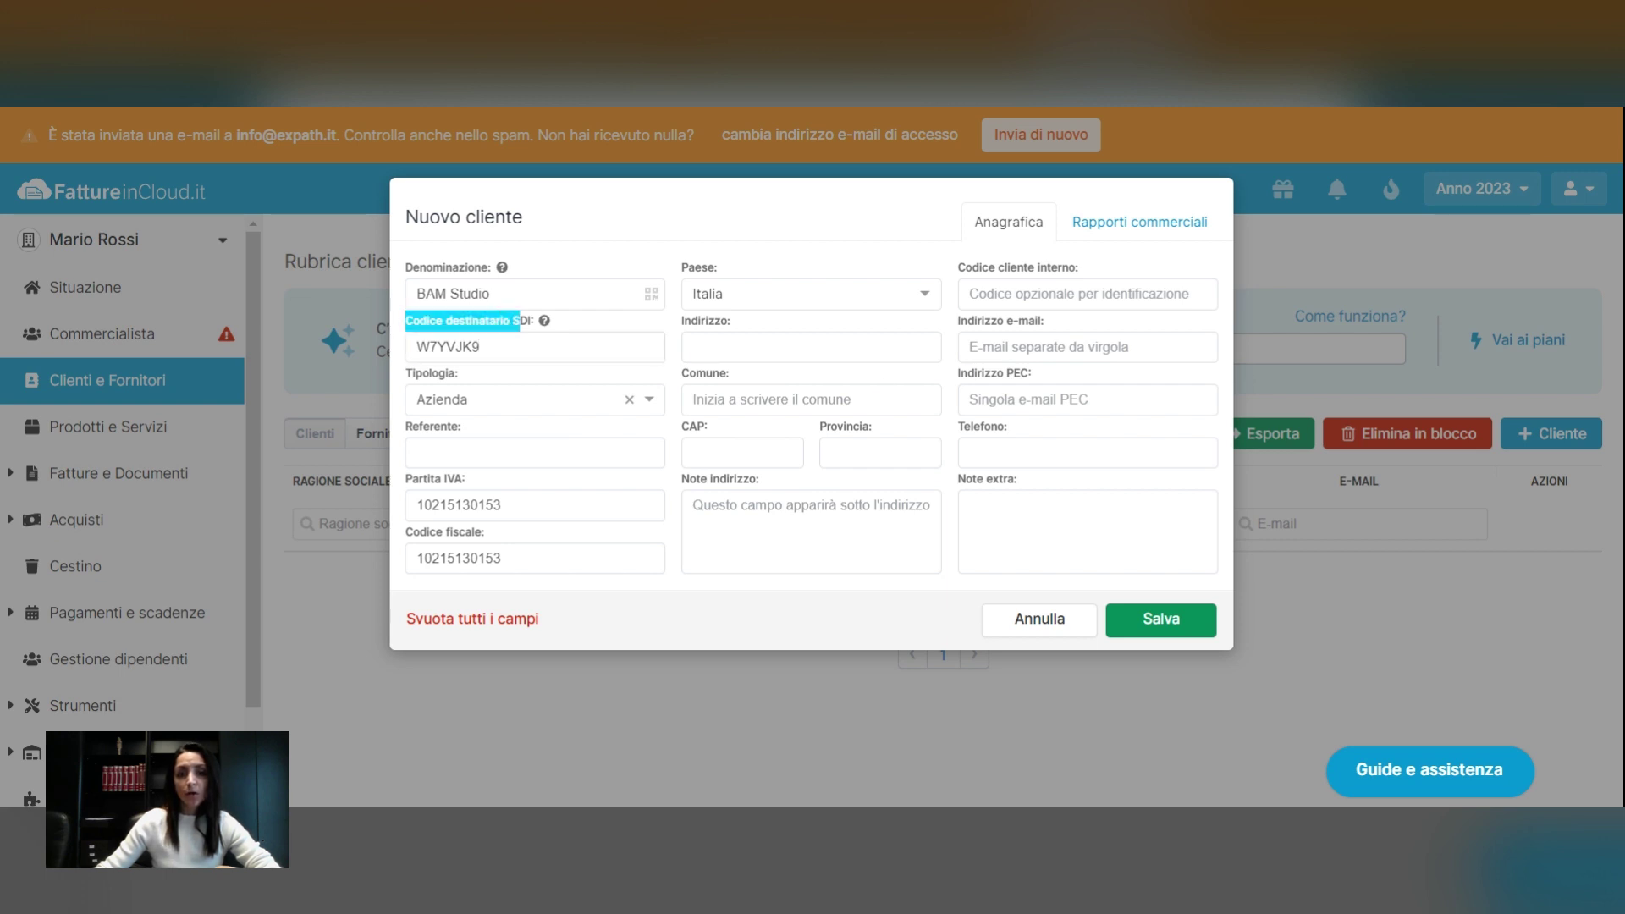
{"action": "left_click_drag", "start_coordinate": [959, 373], "coordinate": [1031, 391]}
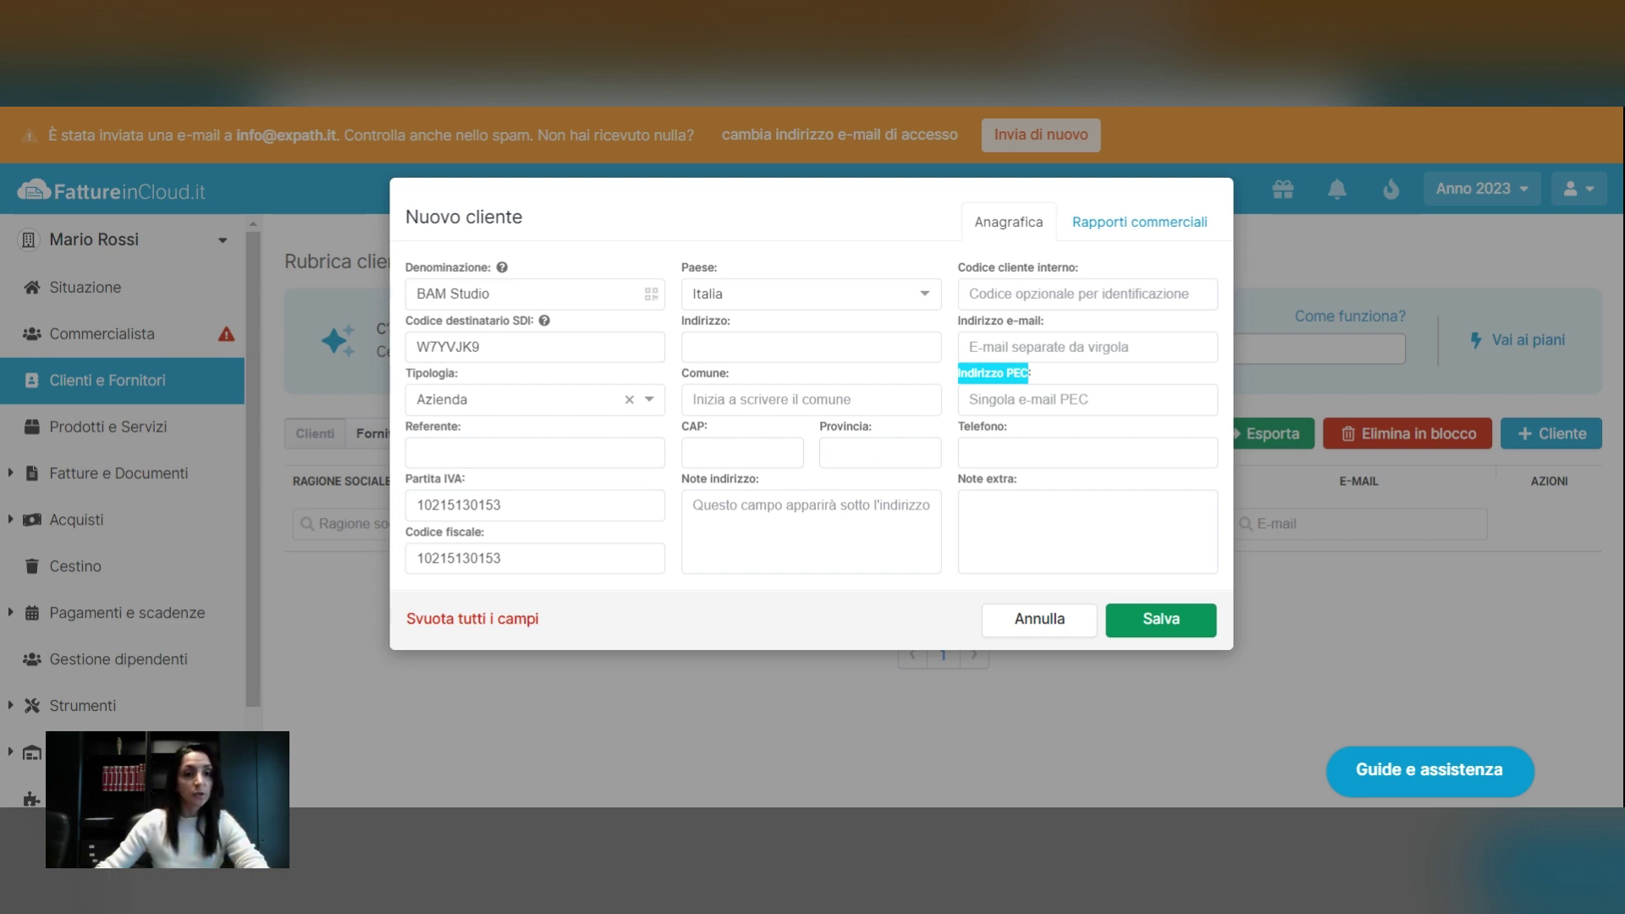
{"action": "left_click", "coordinate": [690, 452]}
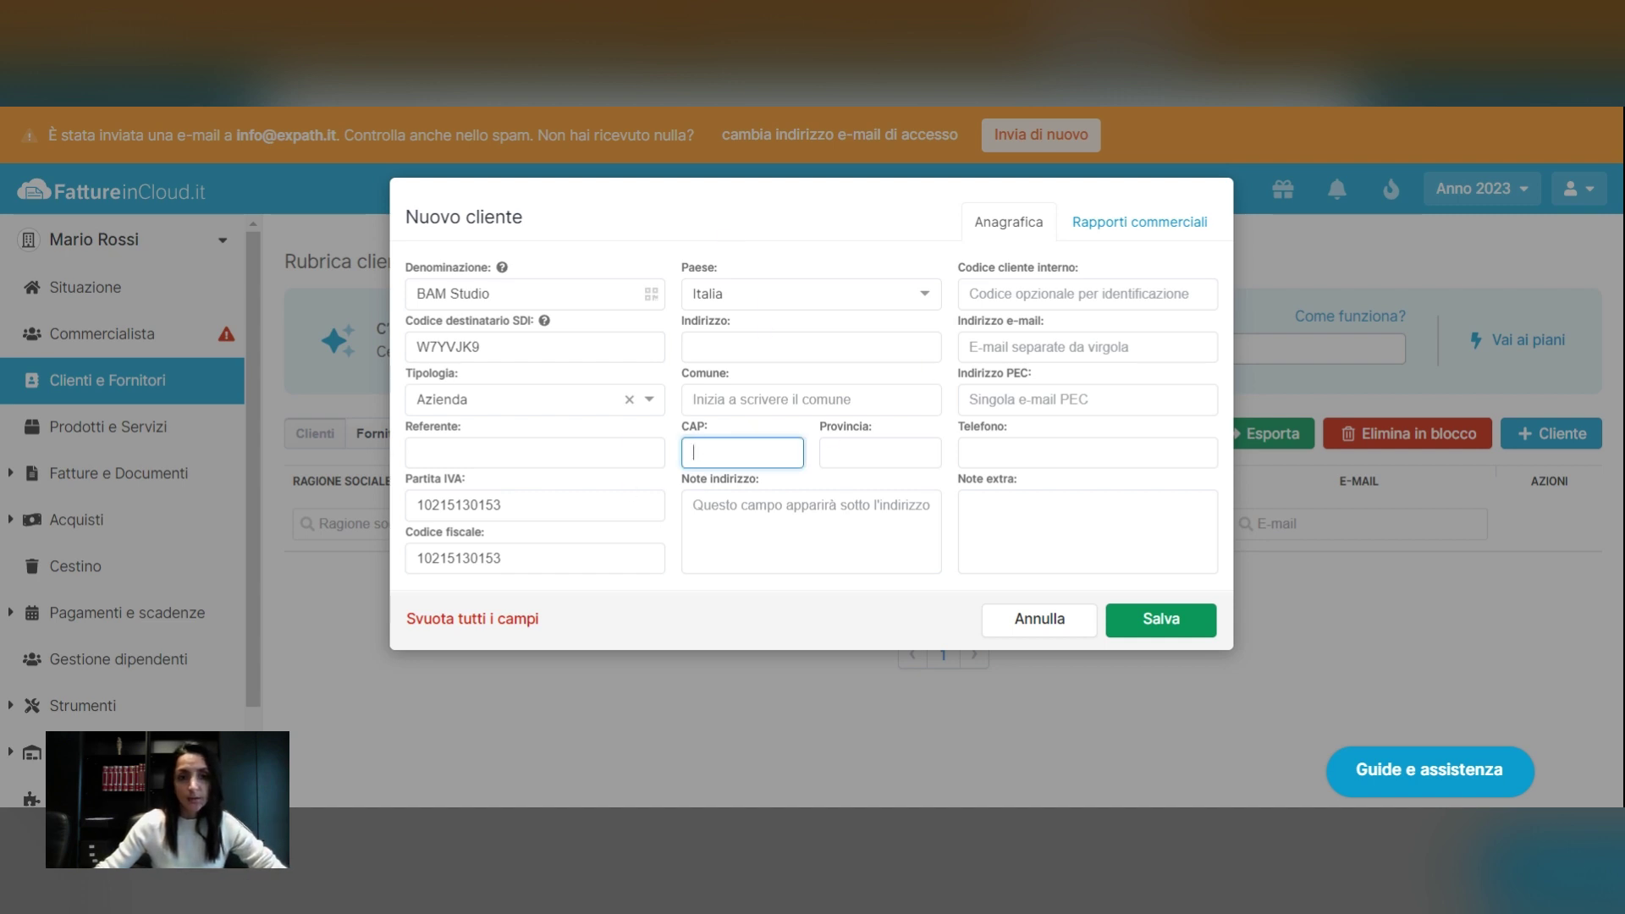
{"action": "left_click", "coordinate": [695, 347]}
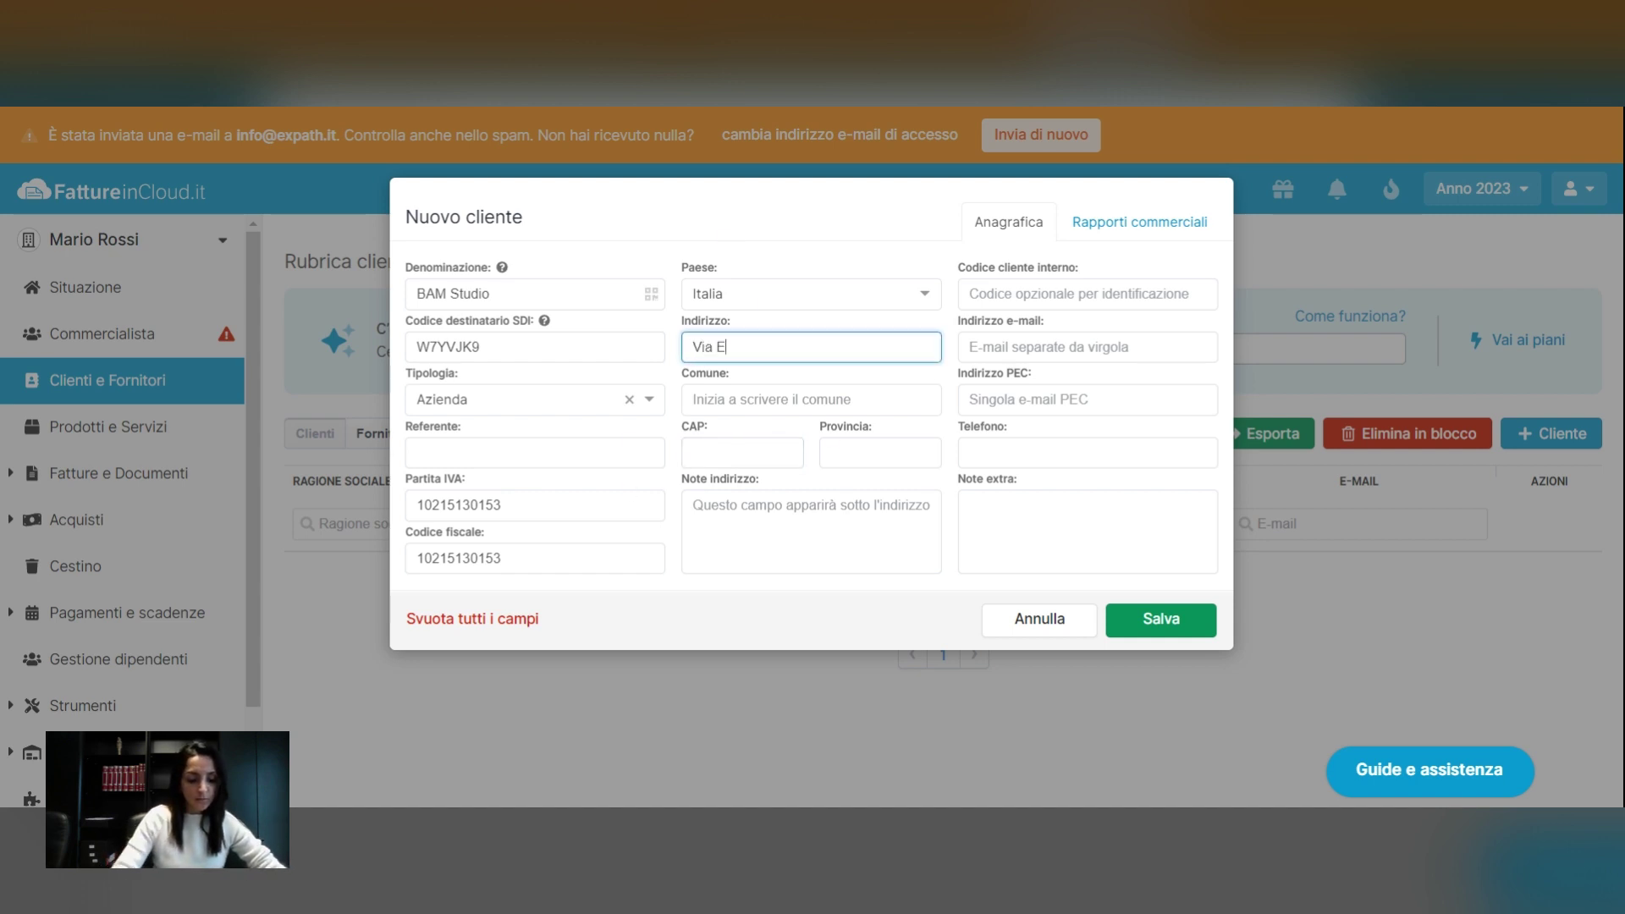
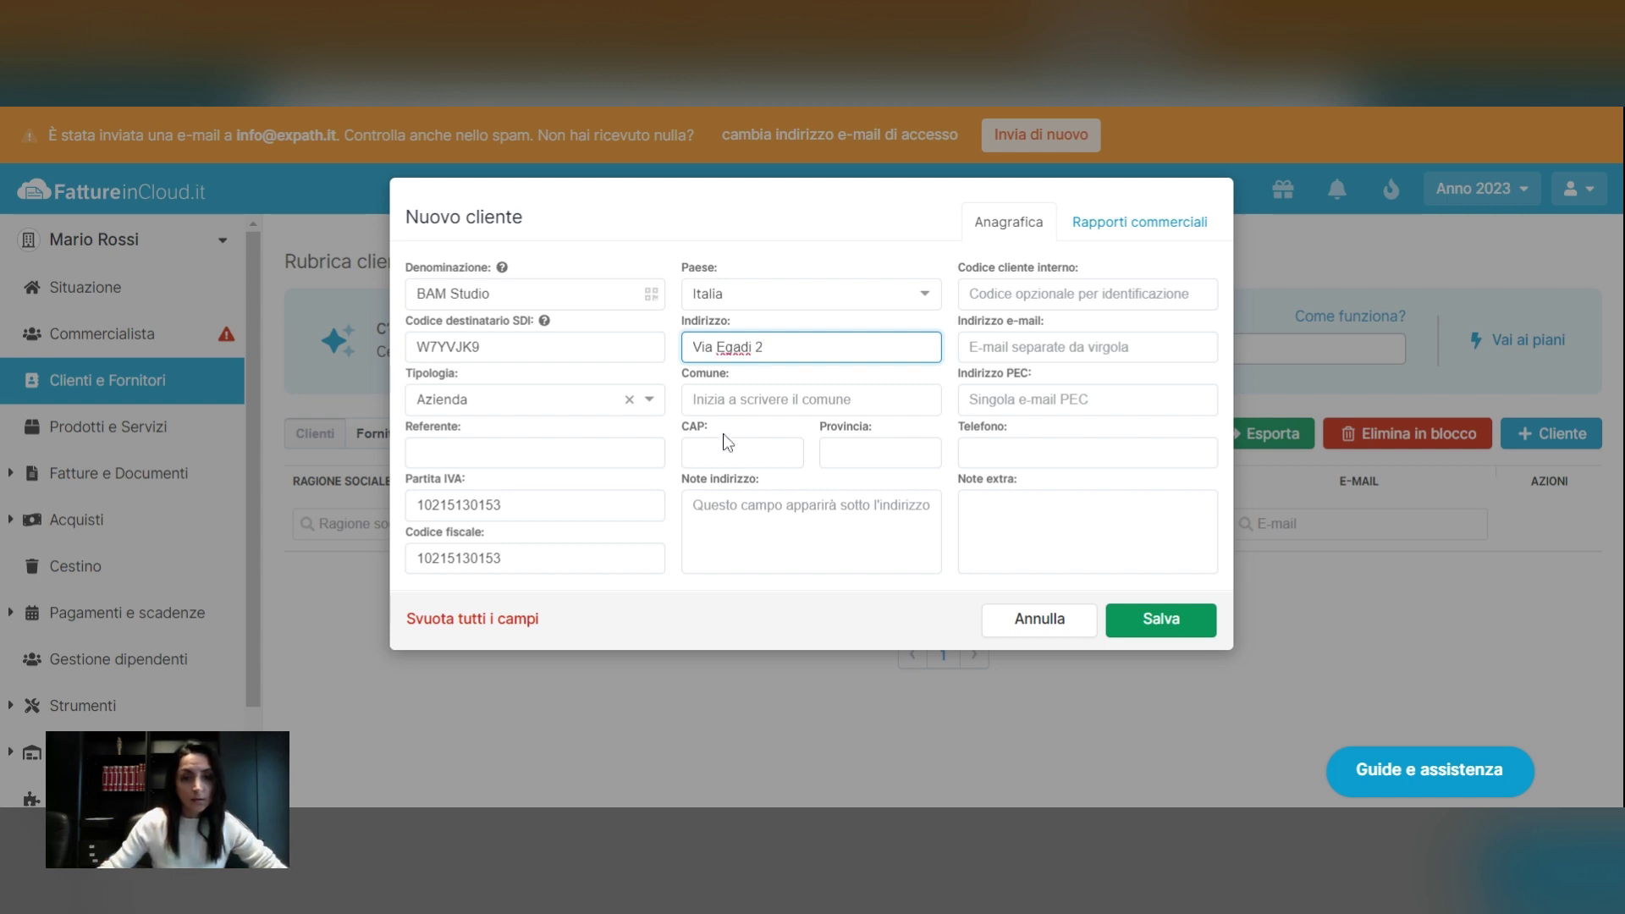
Set CAP 20144, Comune Milano, Provincia MI, save BAM Studio, and reopen its details
{"action": "left_click", "coordinate": [728, 447]}
{"action": "type", "text": "20144"}
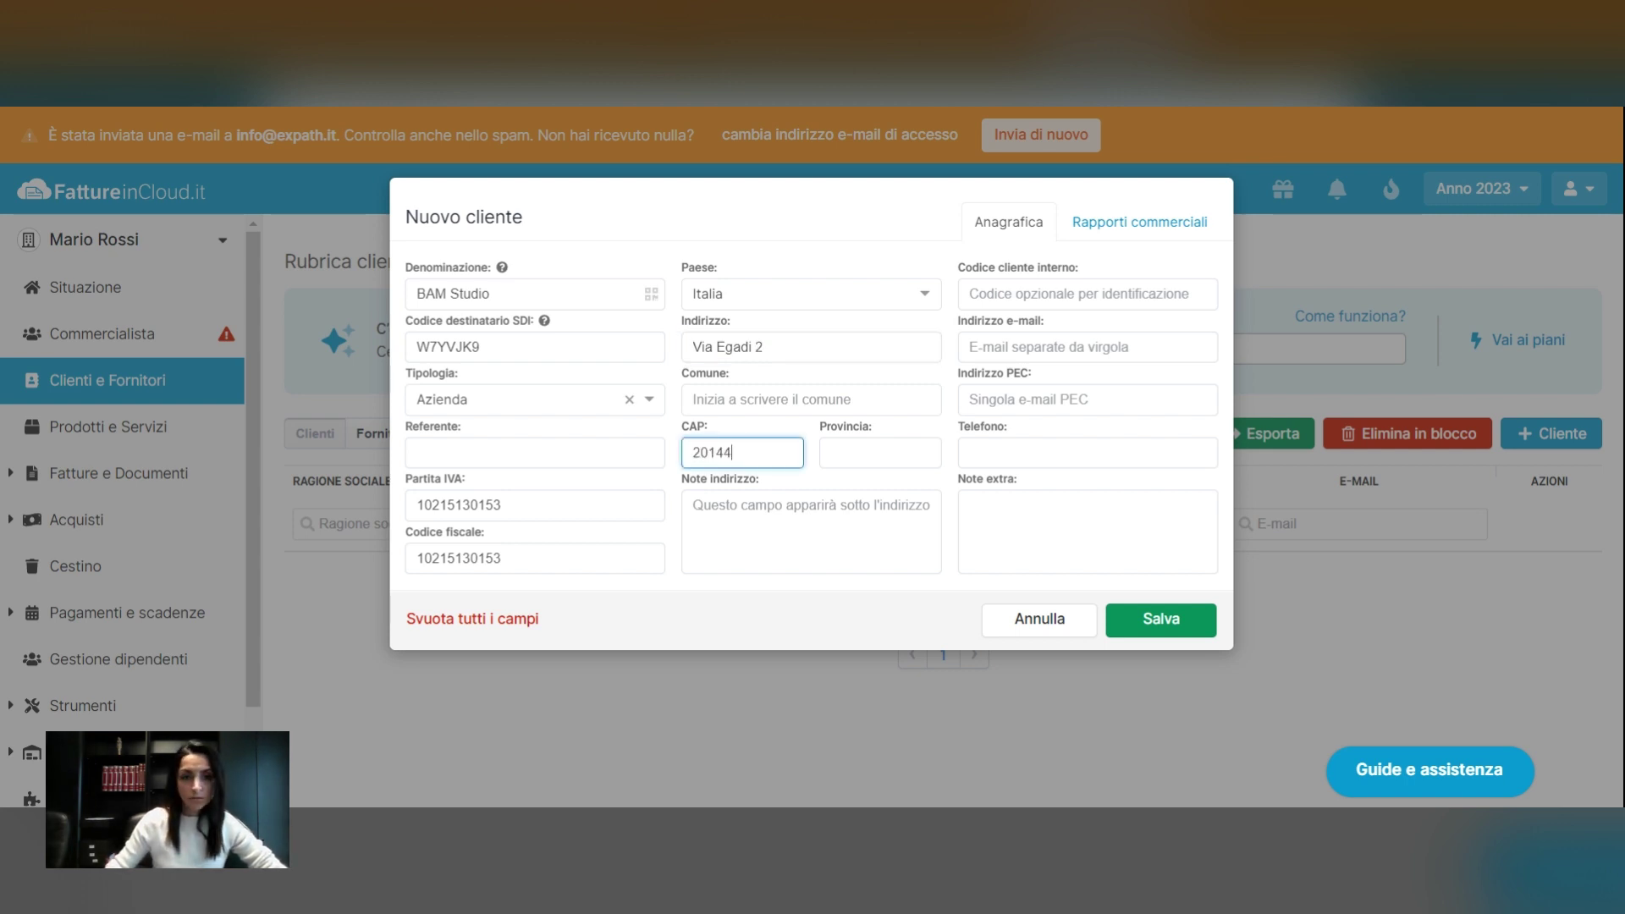
{"action": "left_click", "coordinate": [831, 453]}
{"action": "type", "text": "Milano"}
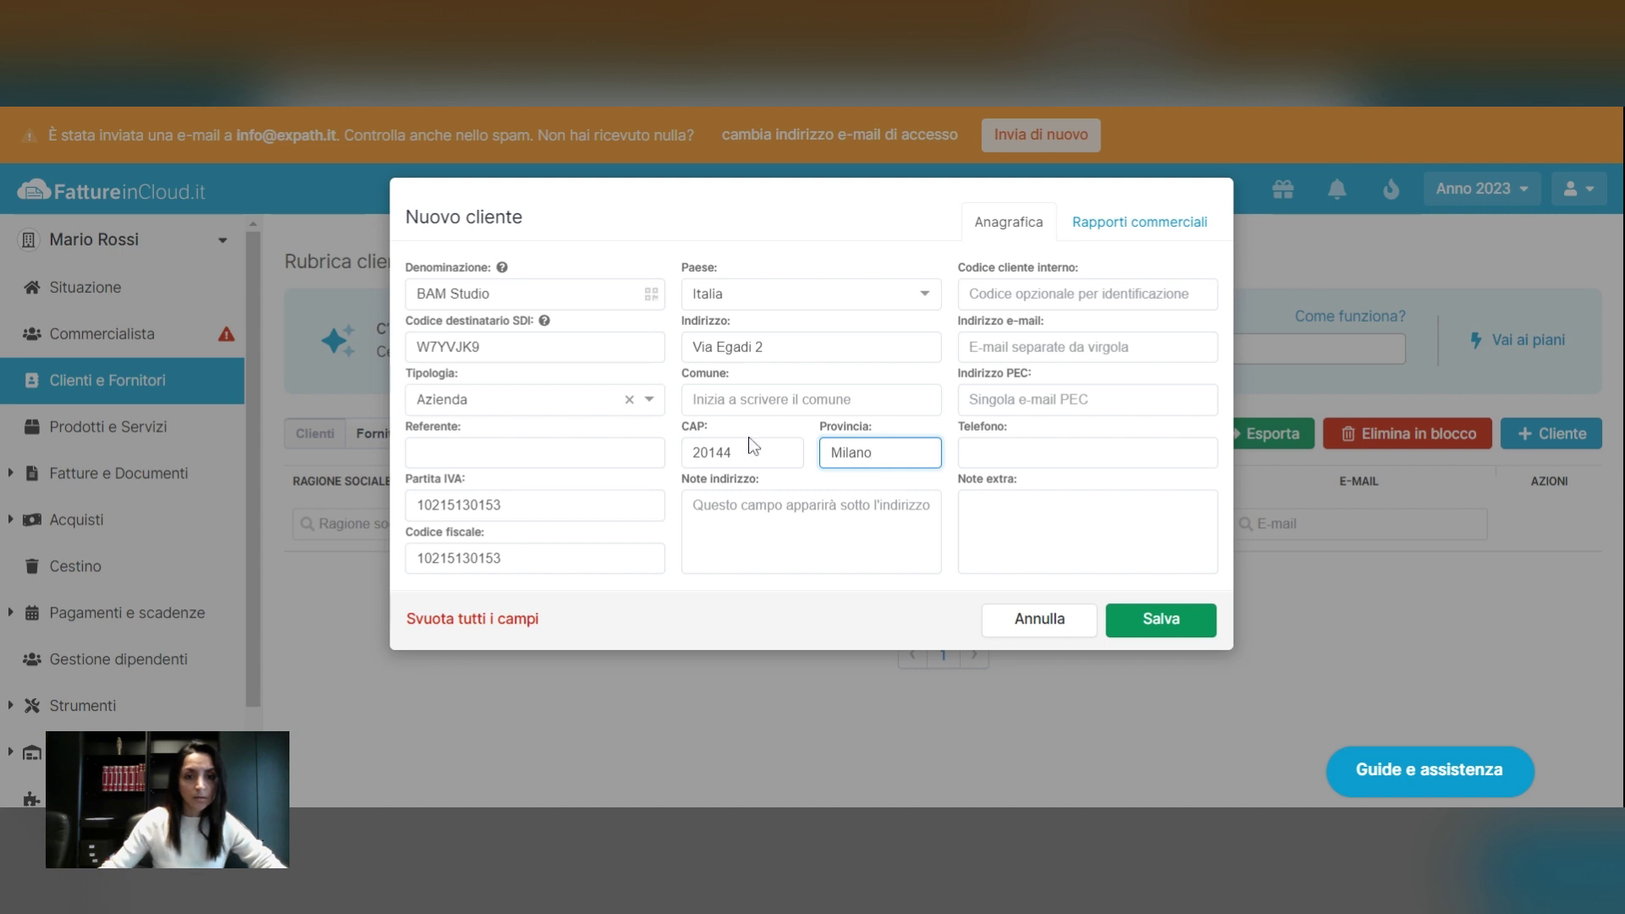
{"action": "key", "text": "ctrl+a"}
{"action": "left_click", "coordinate": [748, 402]}
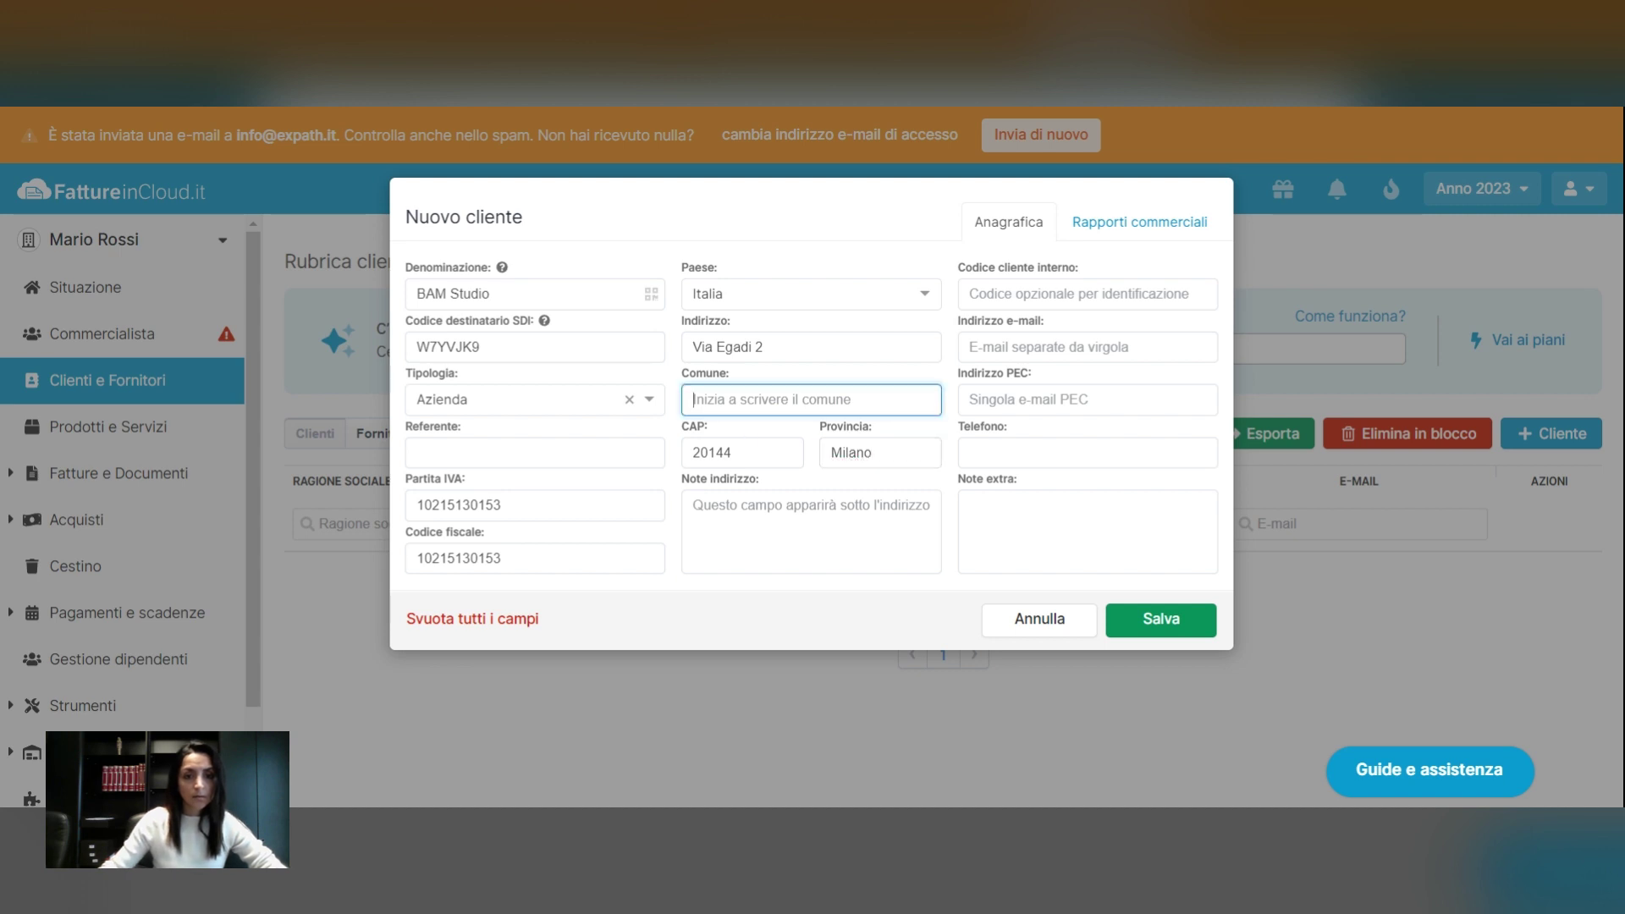
{"action": "type", "text": "Milano"}
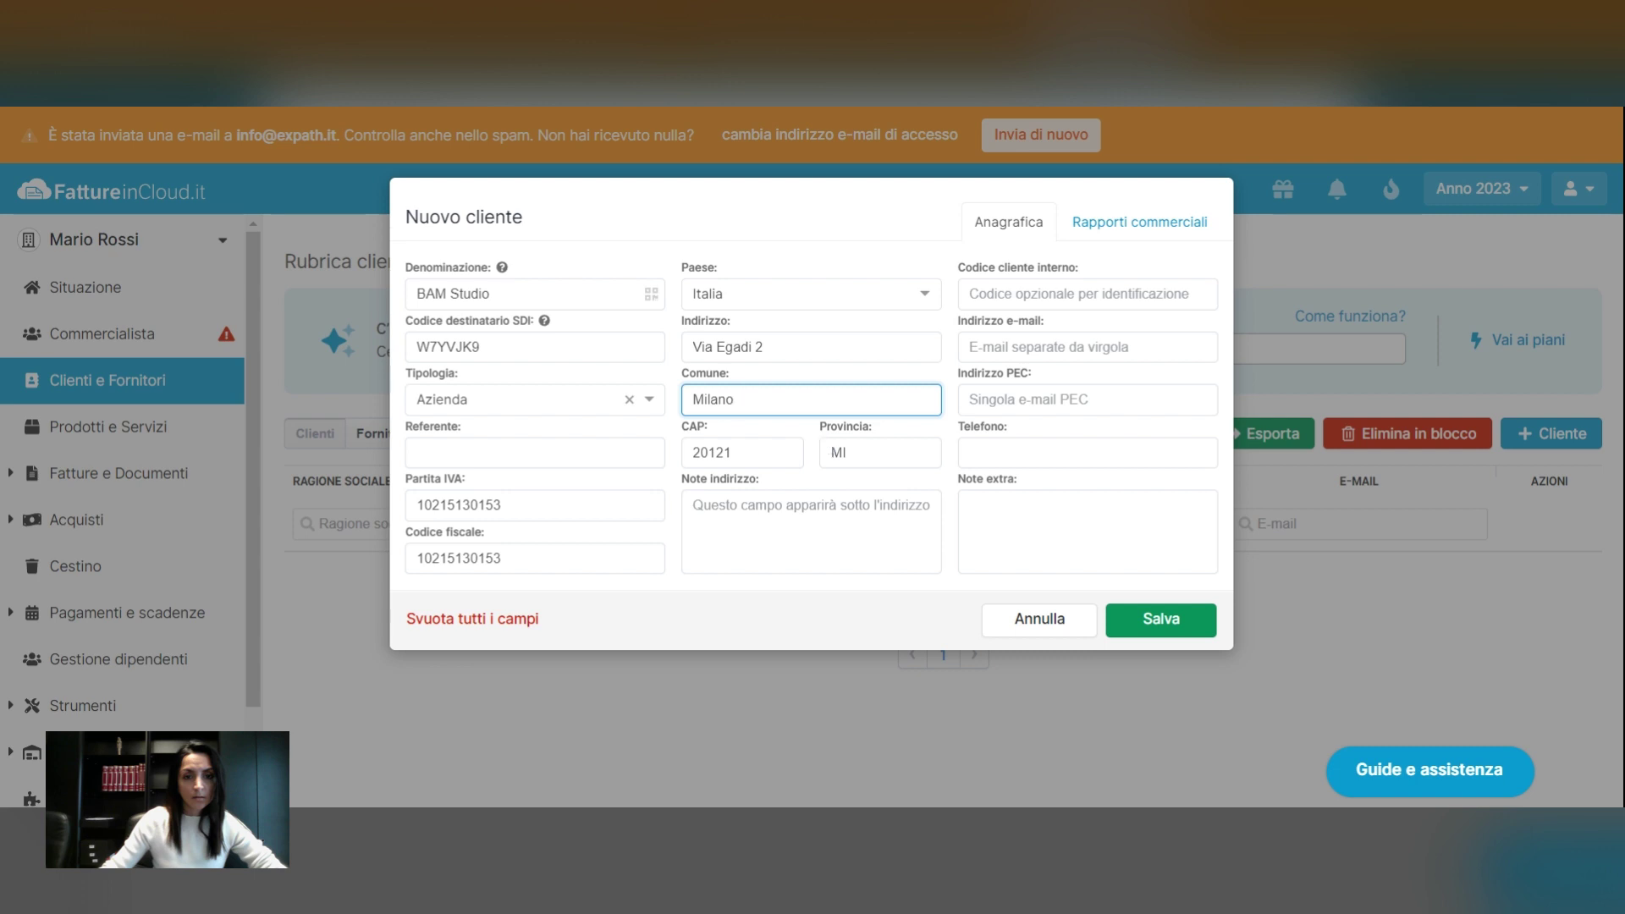
{"action": "left_click", "coordinate": [828, 446]}
{"action": "left_click", "coordinate": [738, 453]}
{"action": "key", "text": "BackSpace"}
{"action": "key", "text": "BackSpace"}
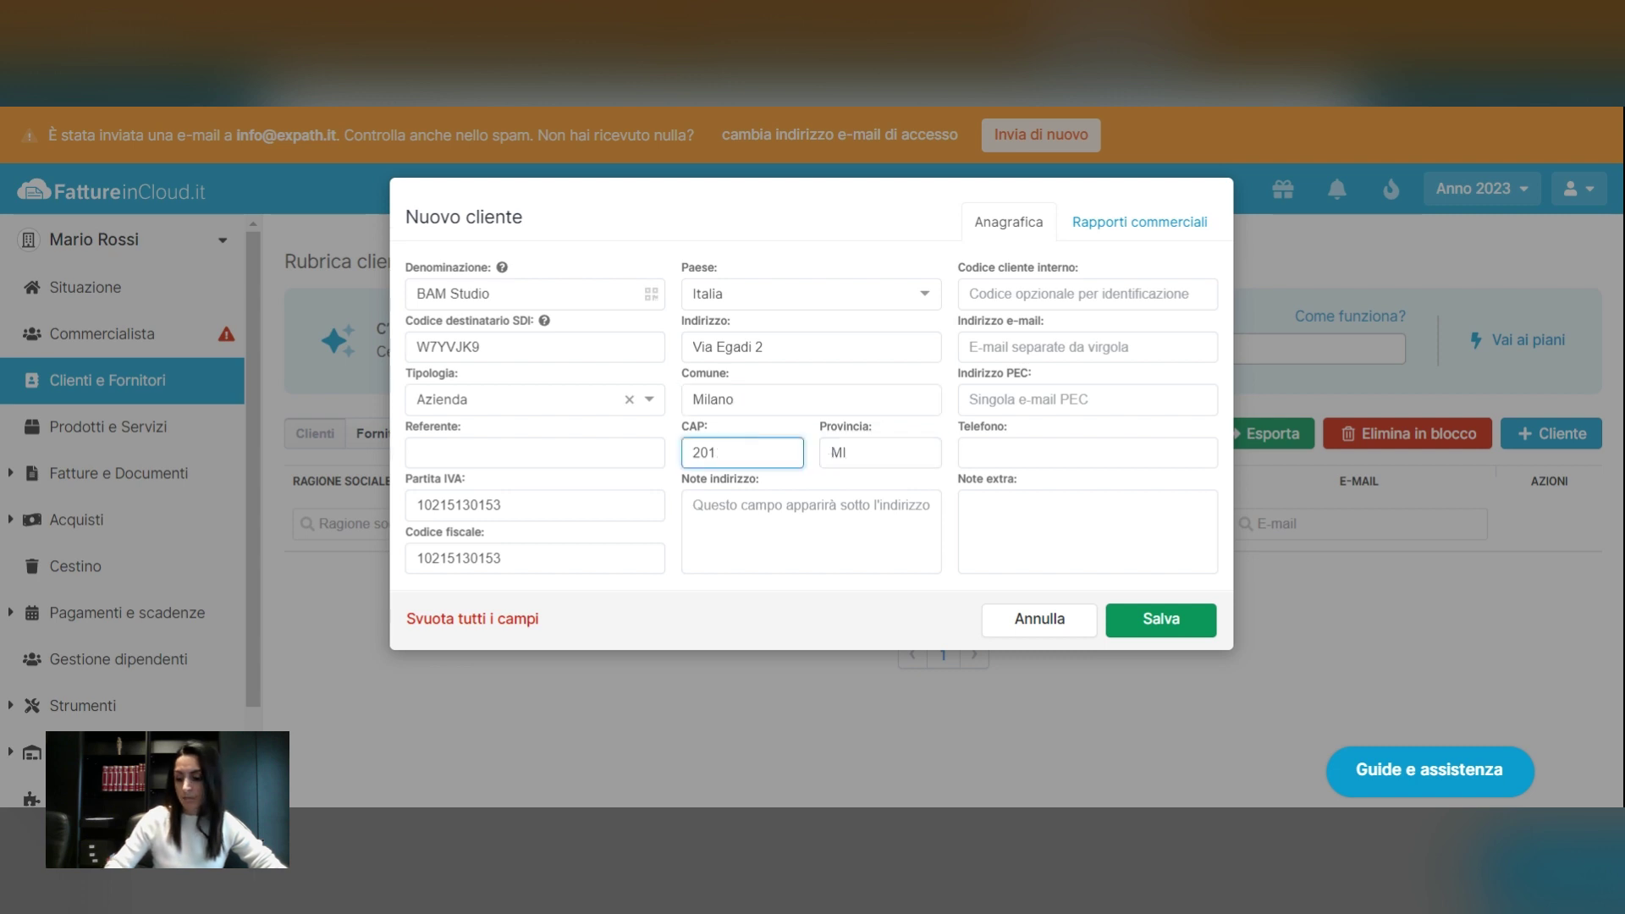
{"action": "type", "text": "44"}
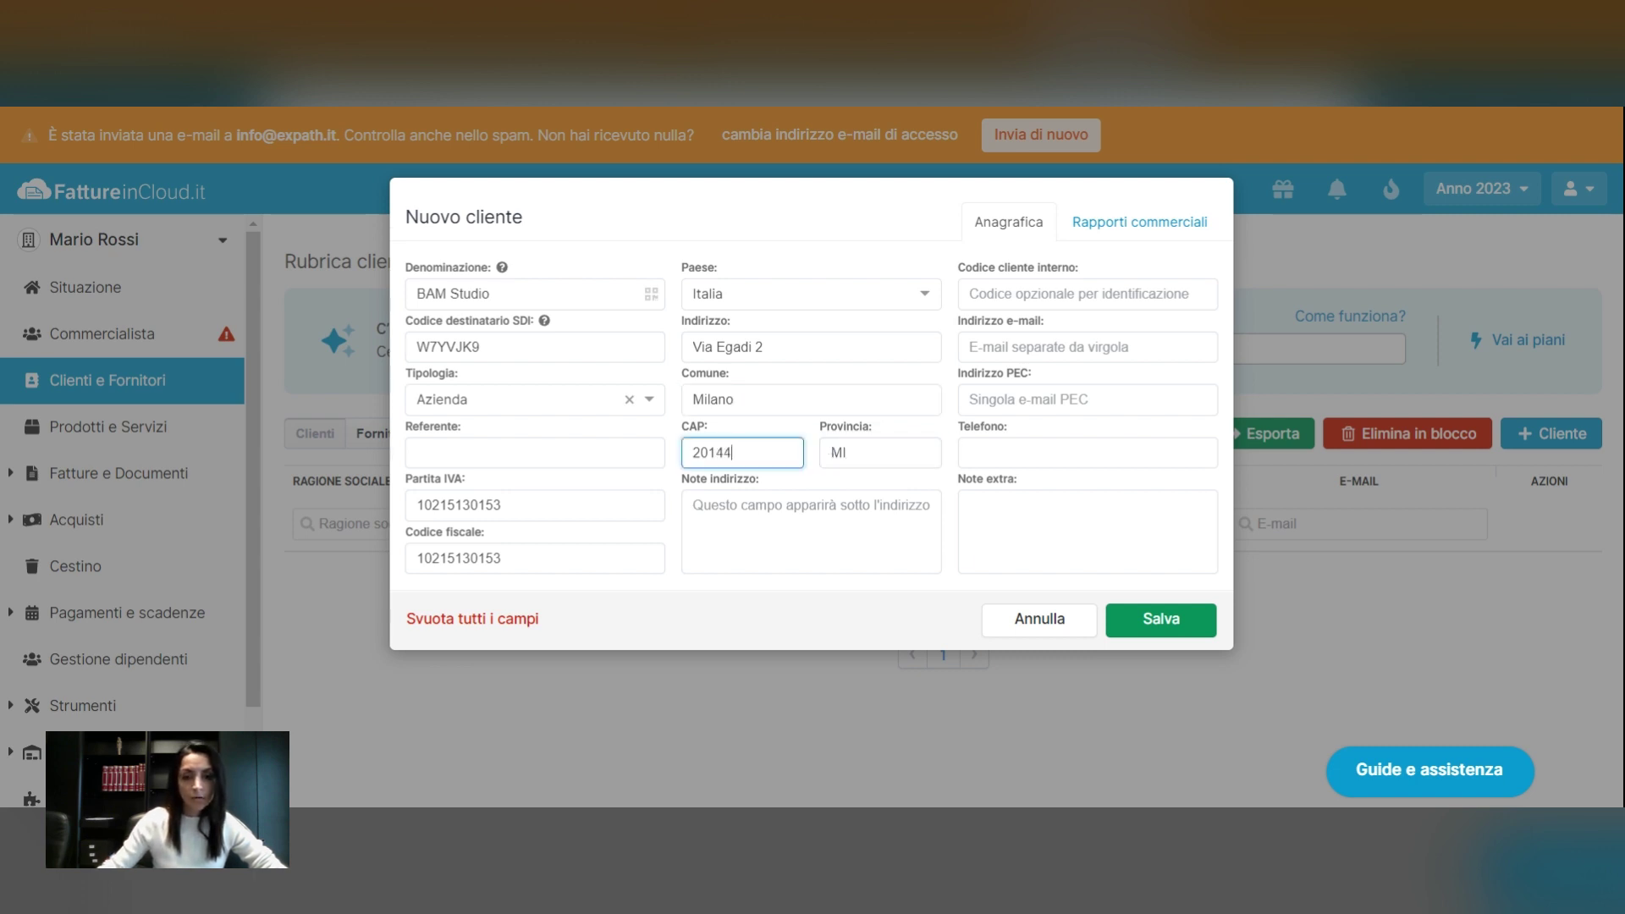
{"action": "left_click", "coordinate": [1167, 631]}
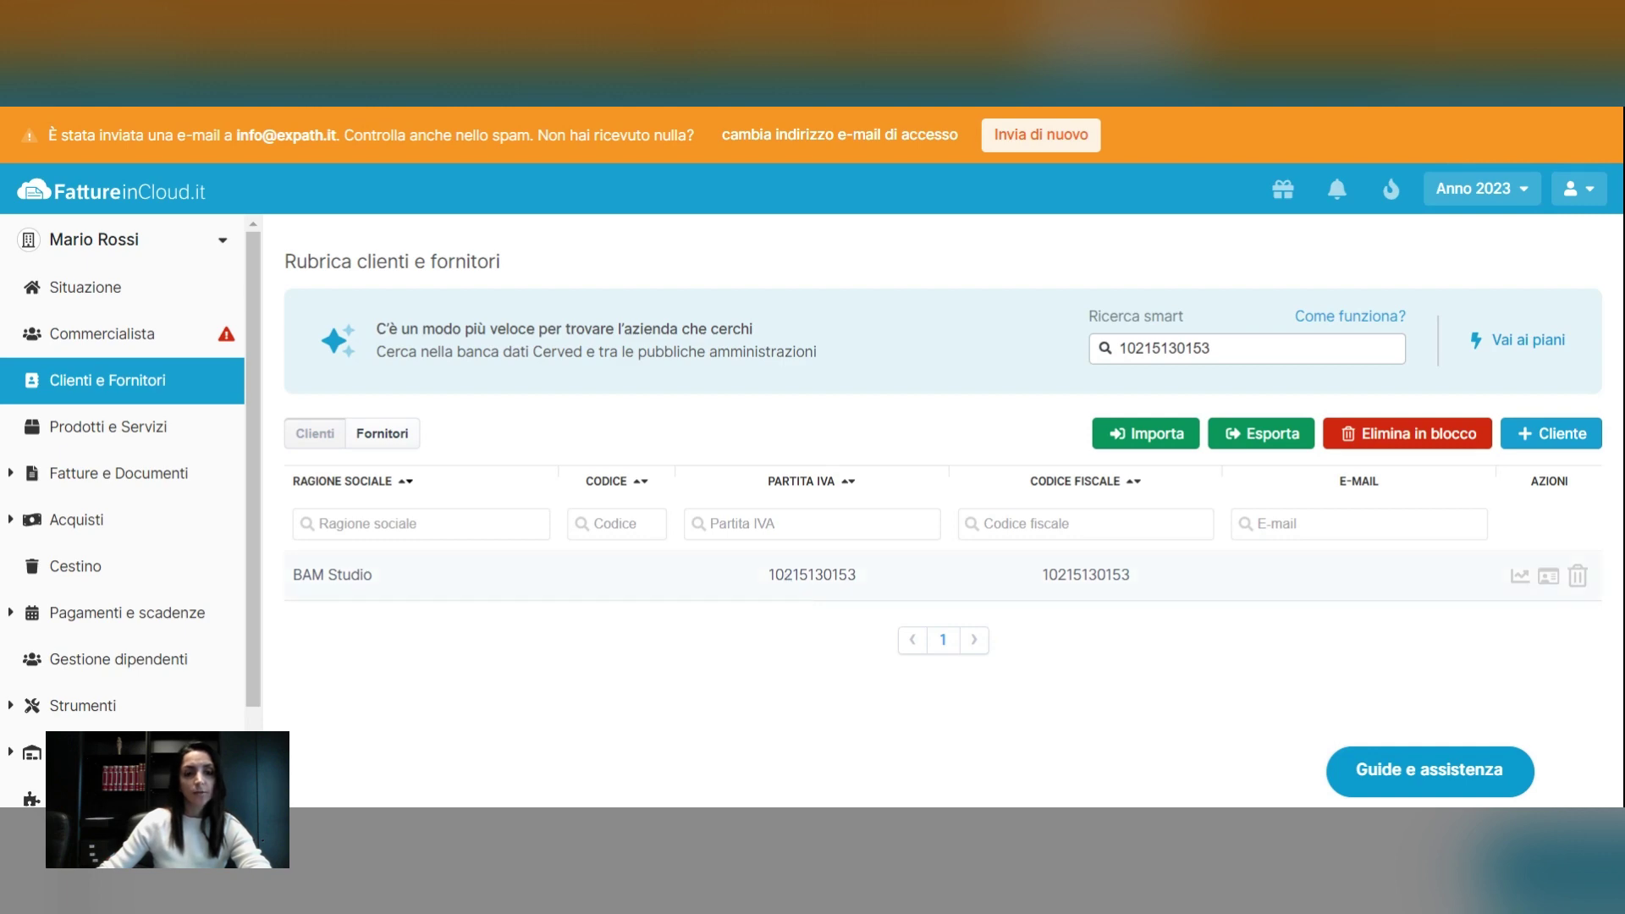
{"action": "left_click", "coordinate": [788, 582]}
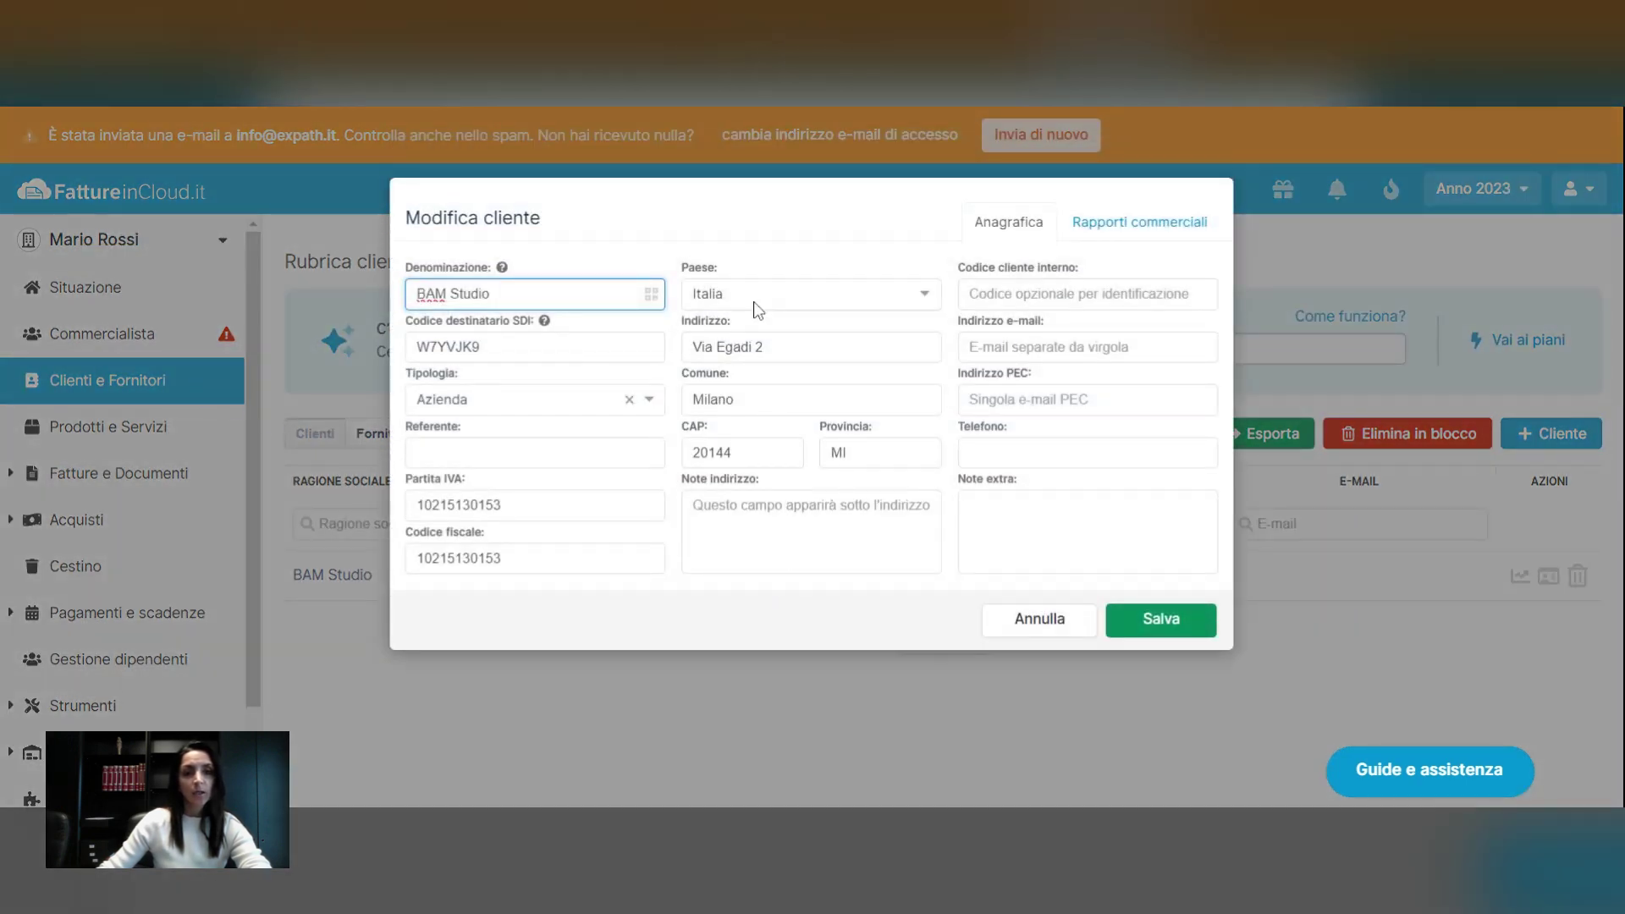
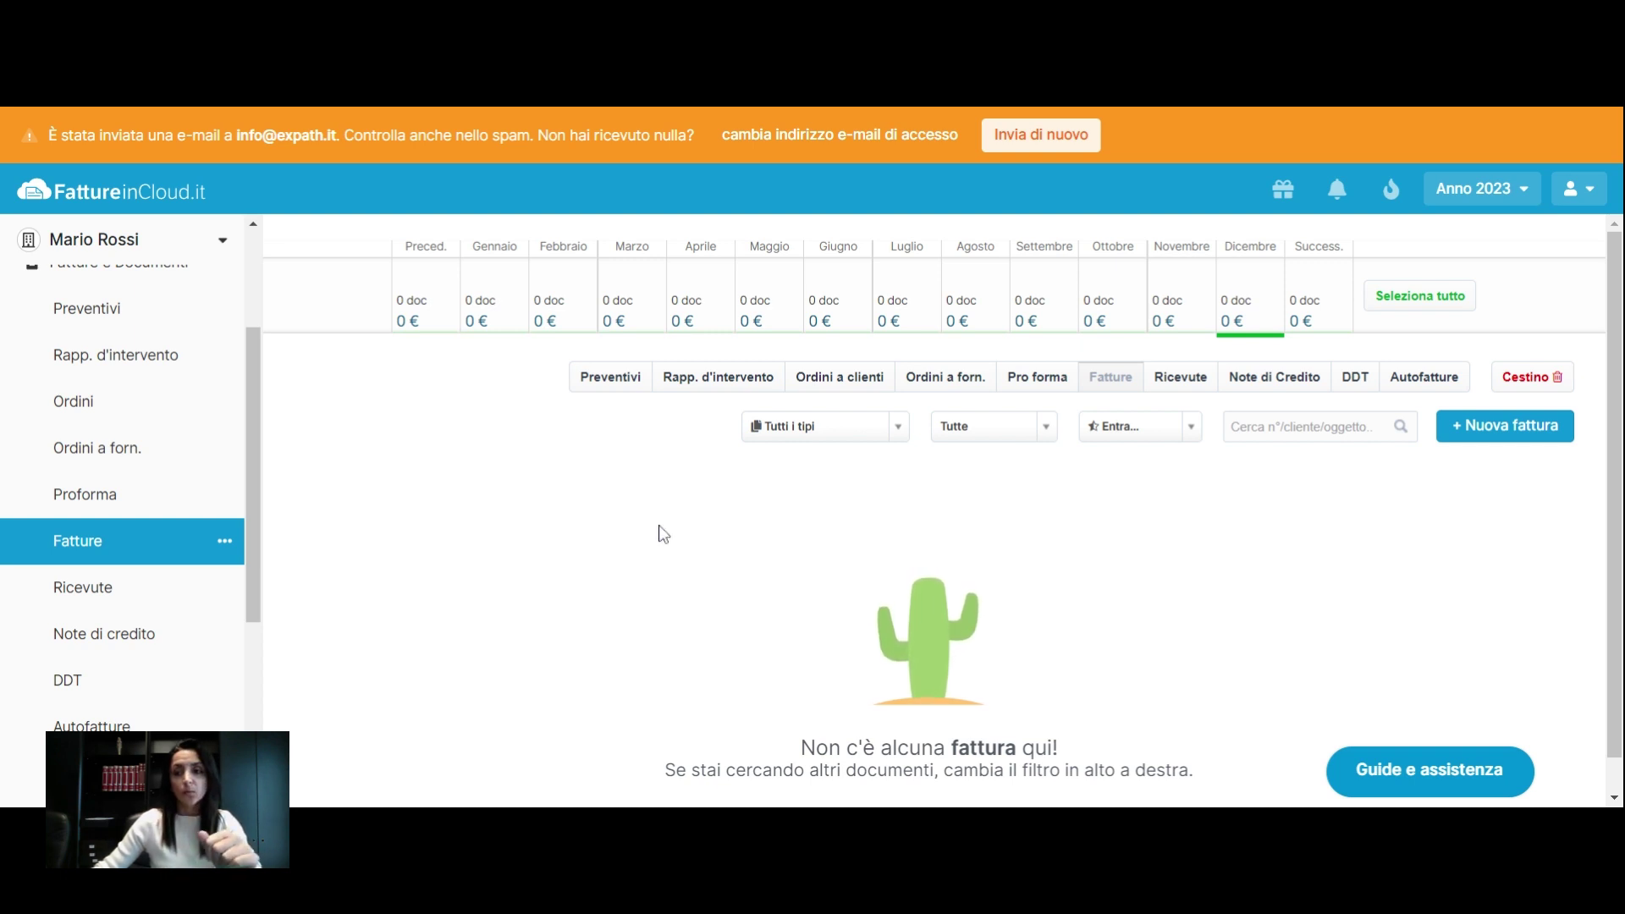
Scroll through the still-empty 2023 Fatture list
{"action": "scroll", "coordinate": [668, 533], "scroll_direction": "down", "scroll_amount": 1}
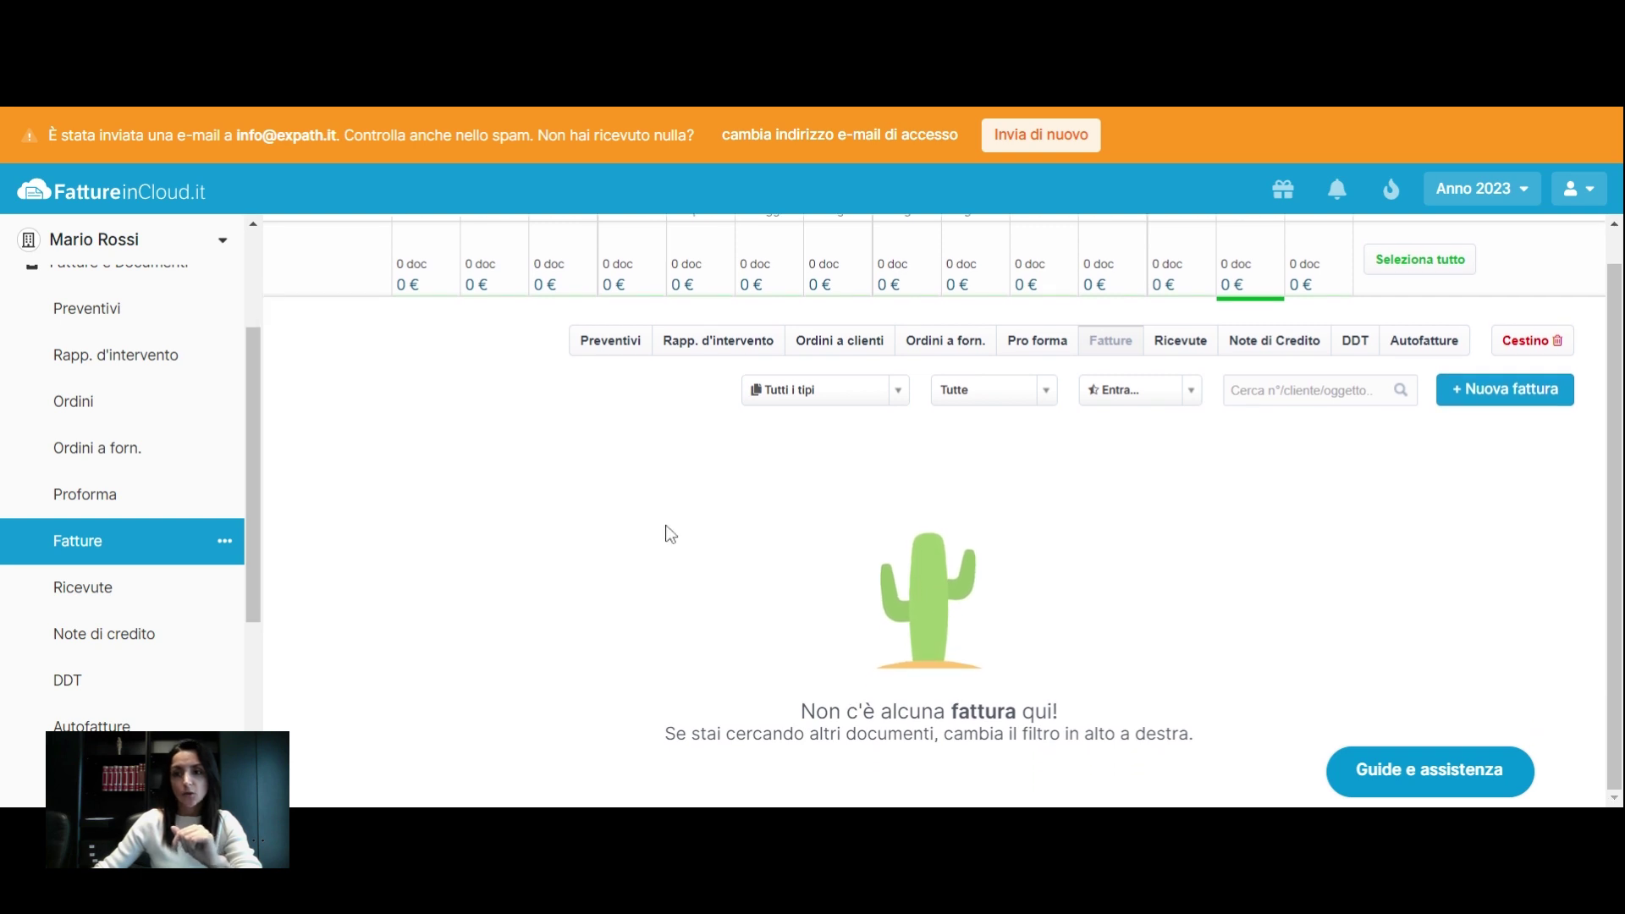
Start a new invoice and choose BAM Studio as the client by searching 'bam'
{"action": "left_click", "coordinate": [1504, 398]}
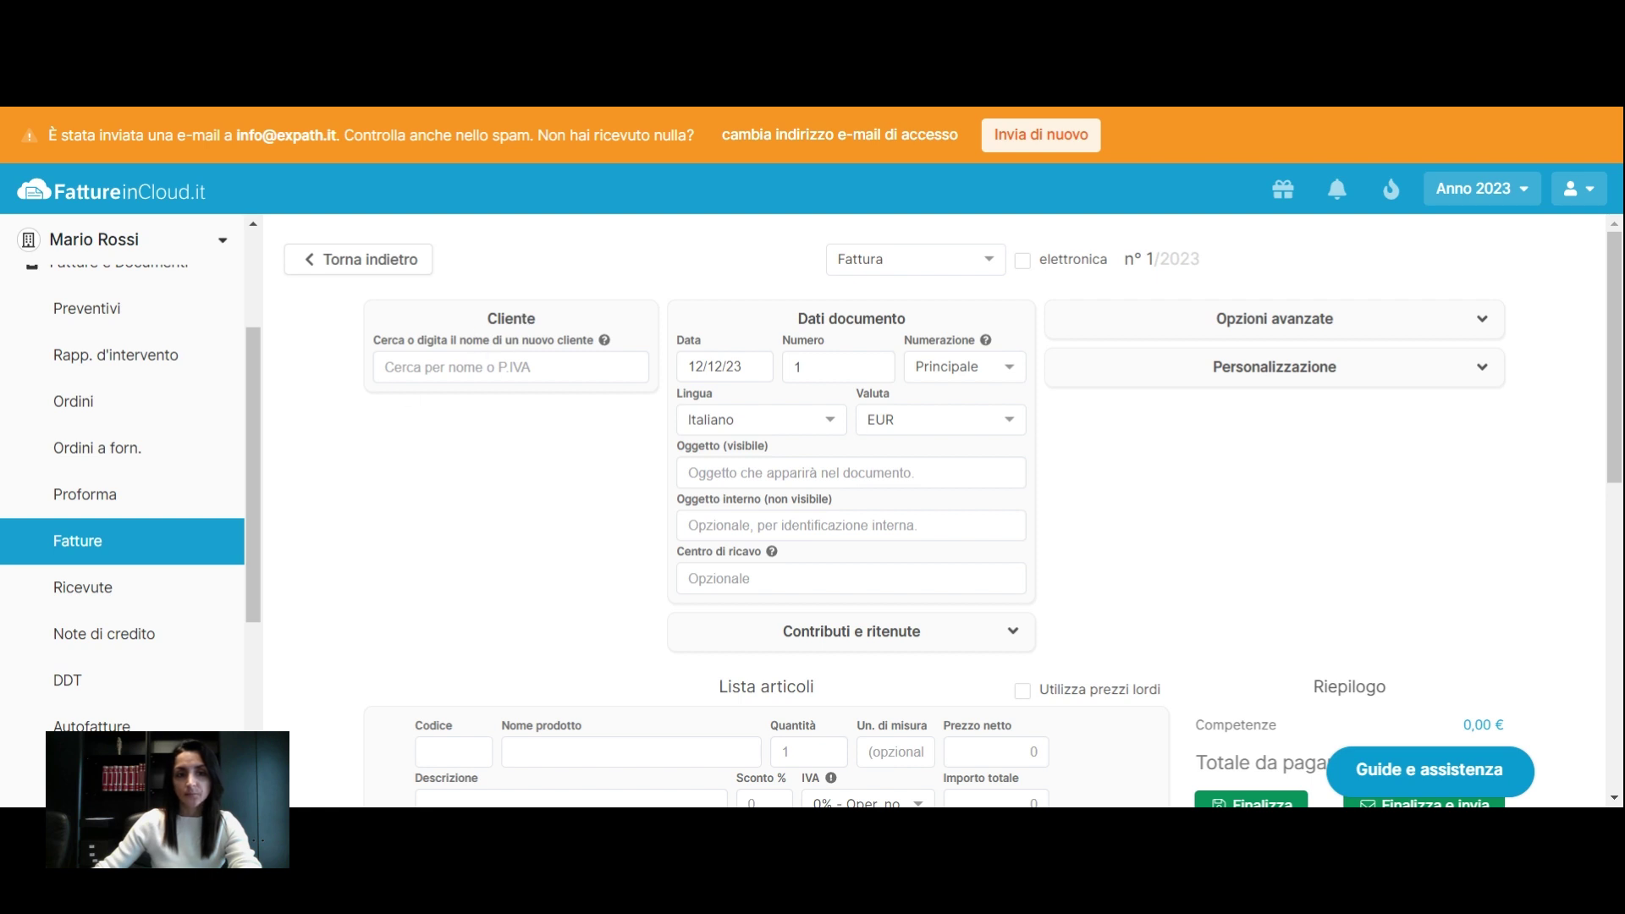
{"action": "double_click", "coordinate": [495, 319]}
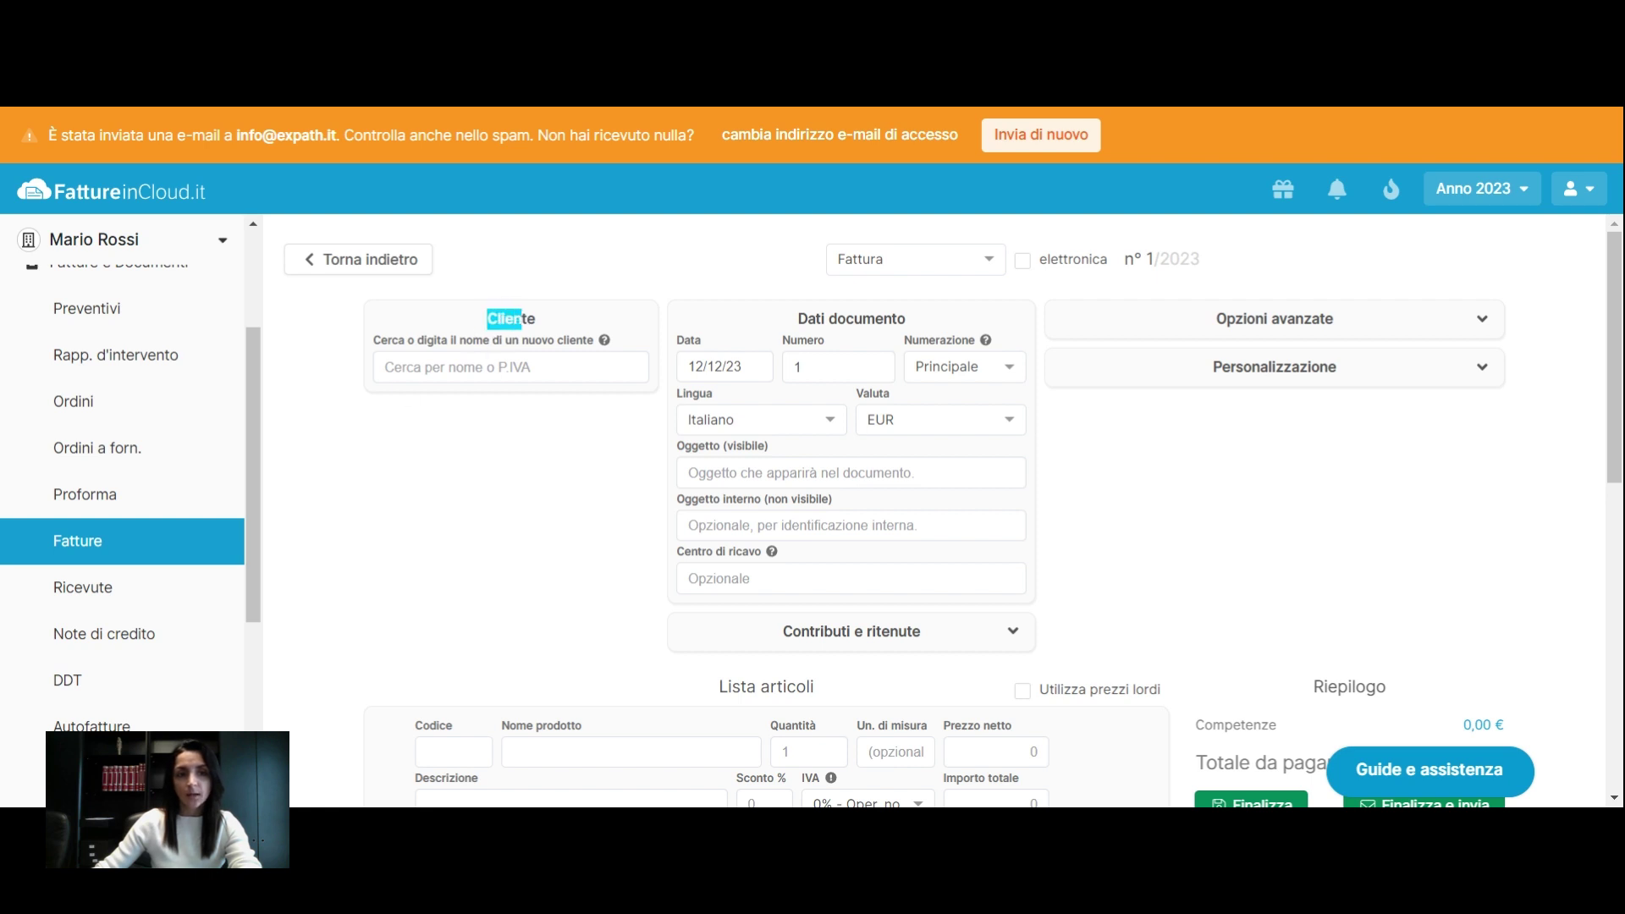
{"action": "left_click", "coordinate": [442, 477]}
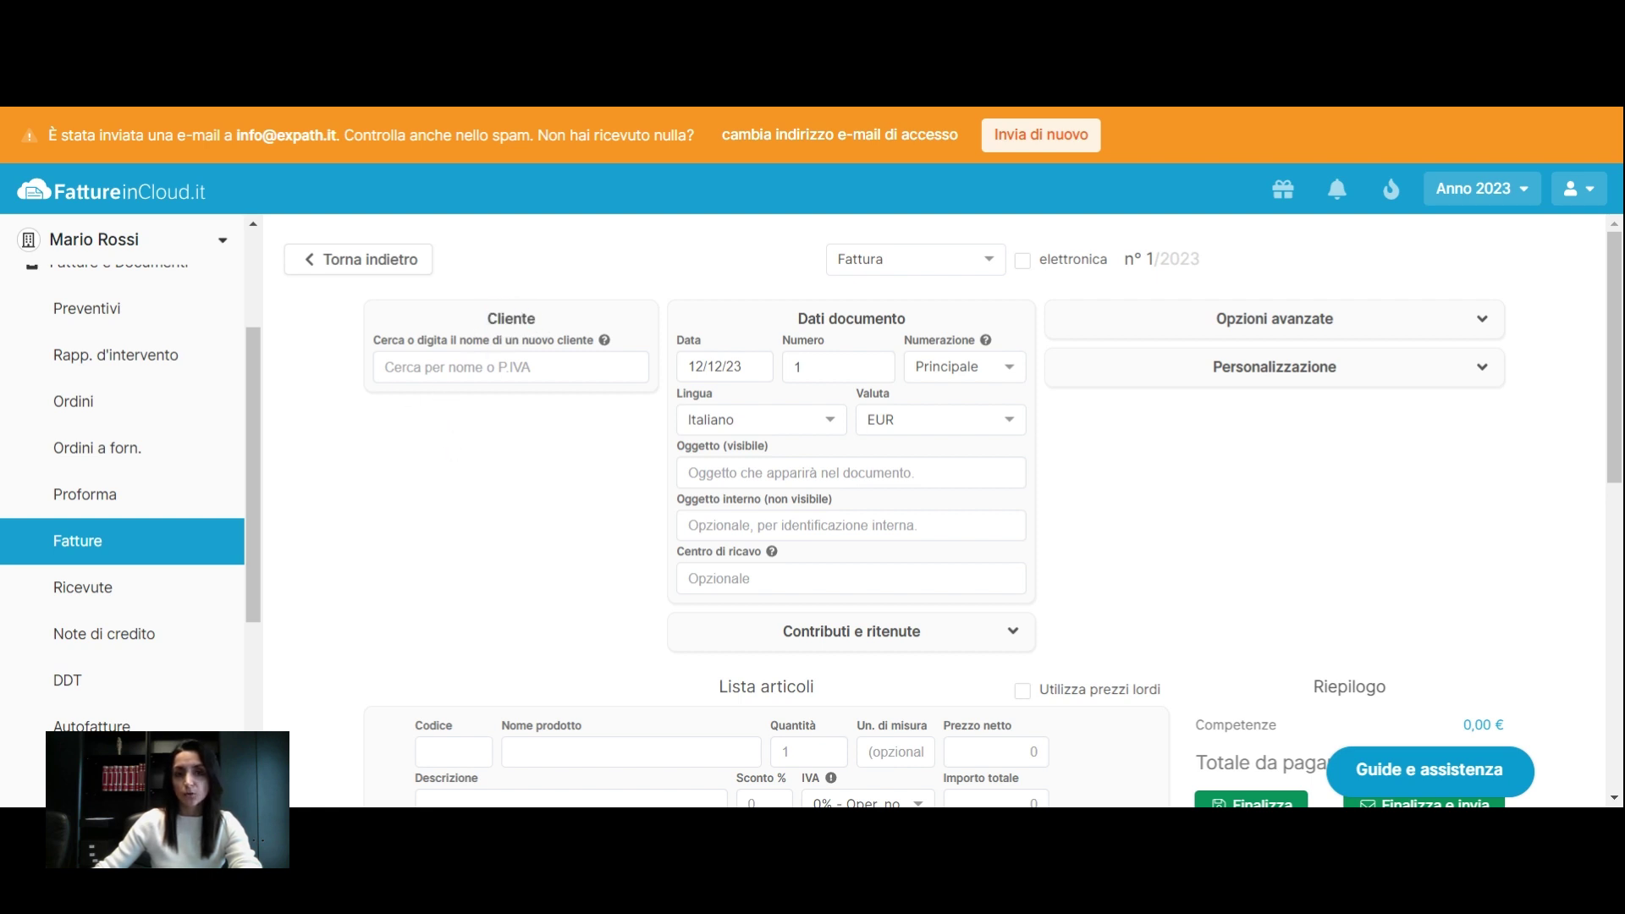
{"action": "left_click", "coordinate": [491, 367]}
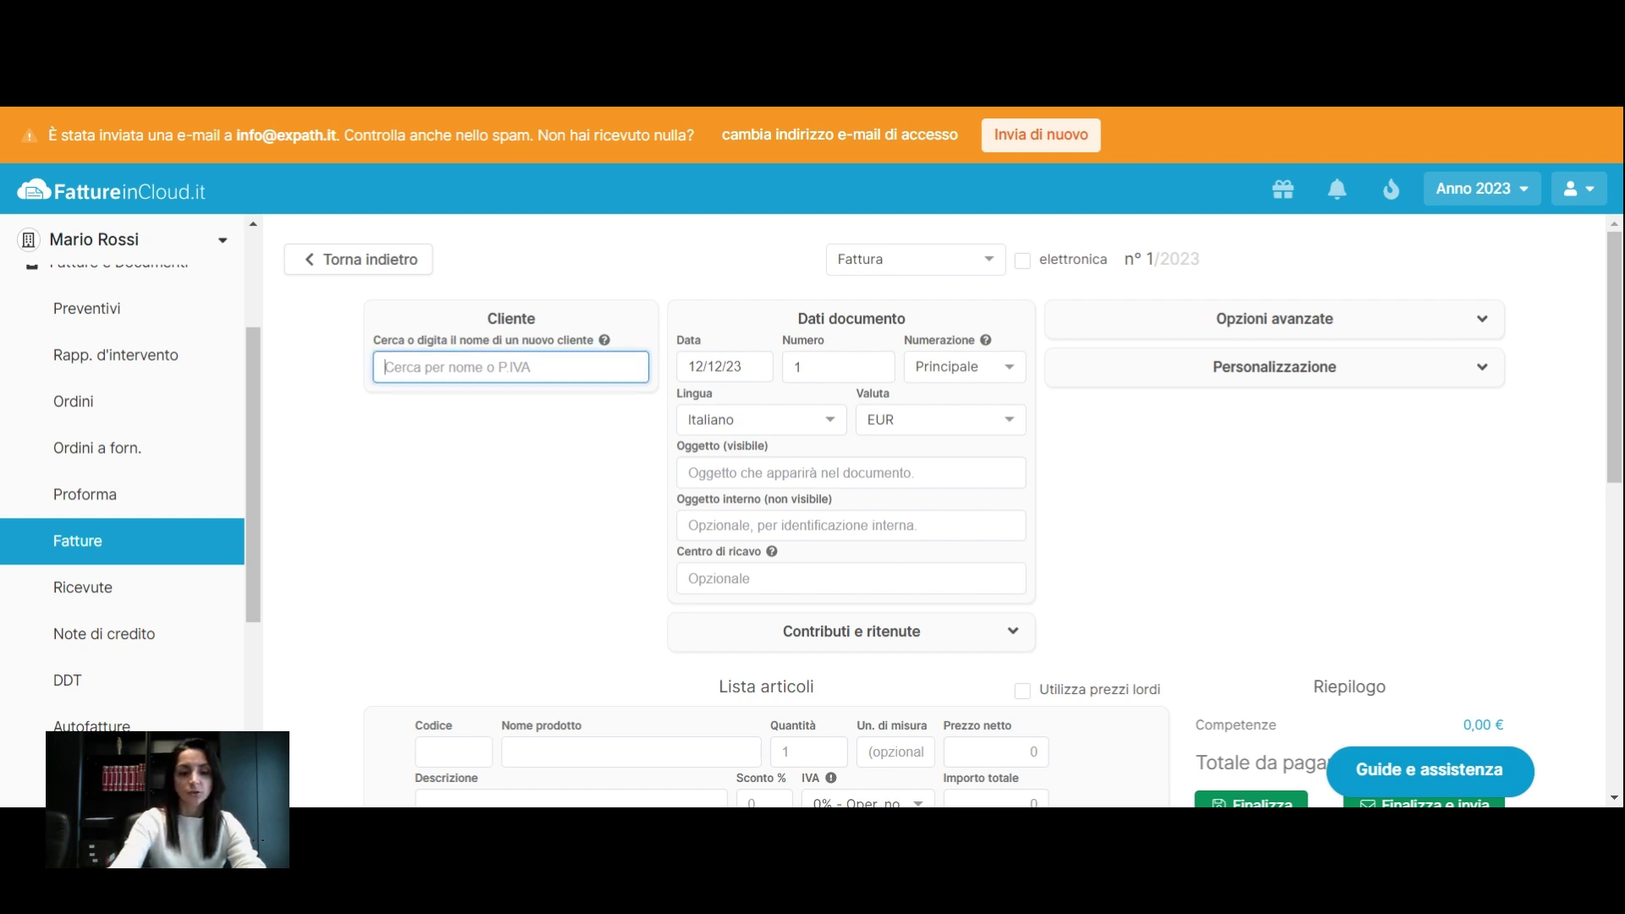
{"action": "type", "text": "bam"}
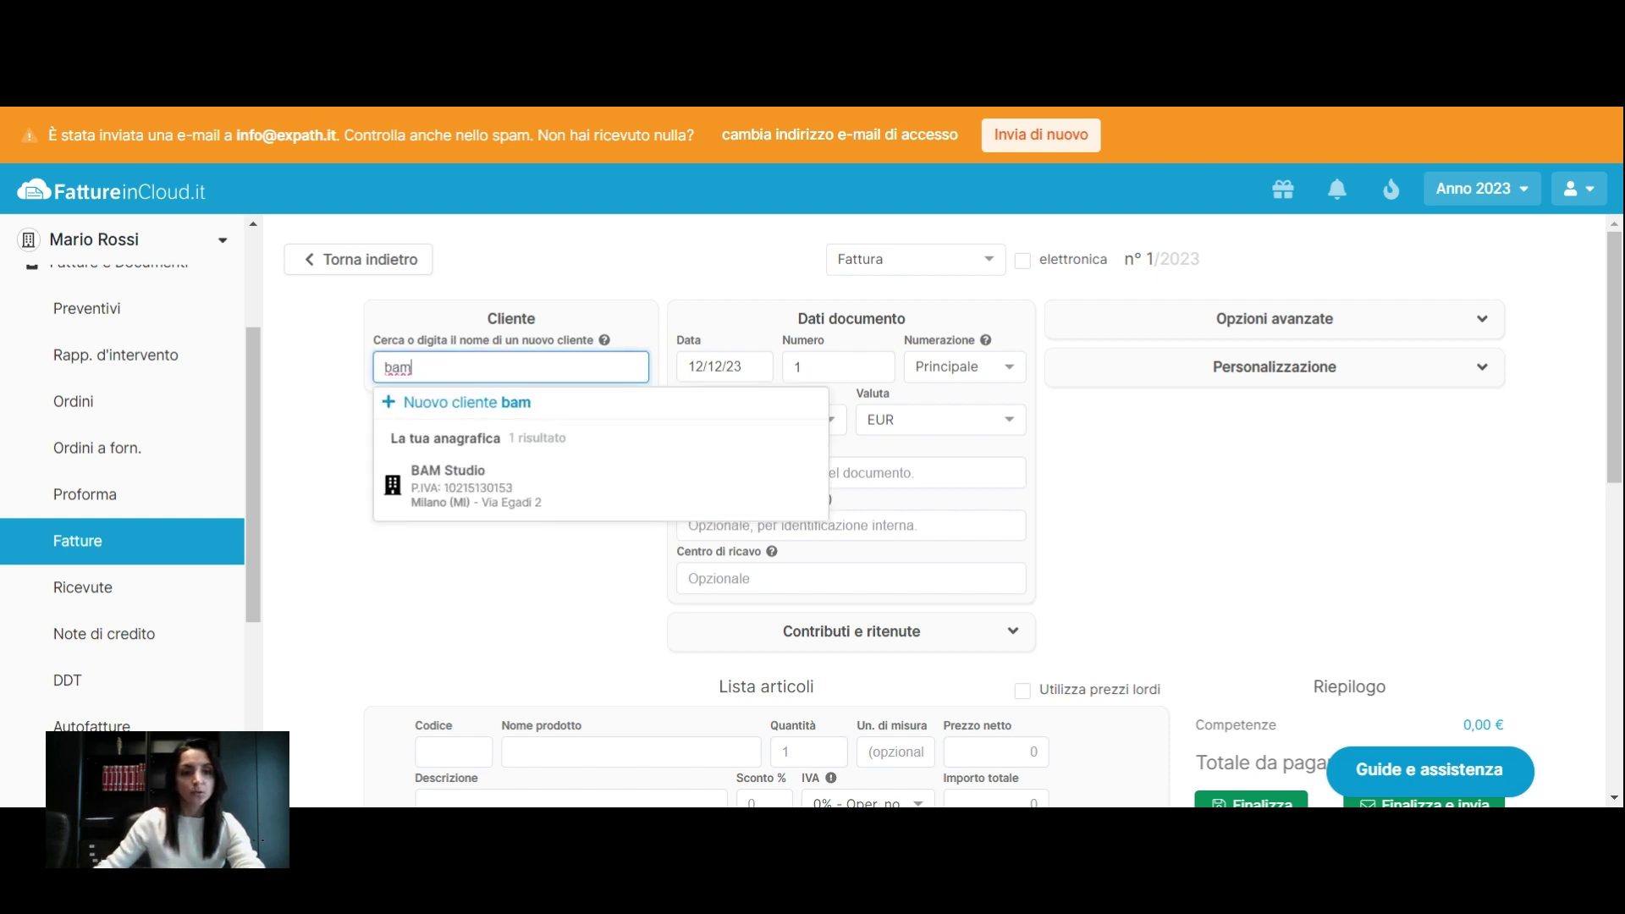
{"action": "left_click", "coordinate": [489, 504]}
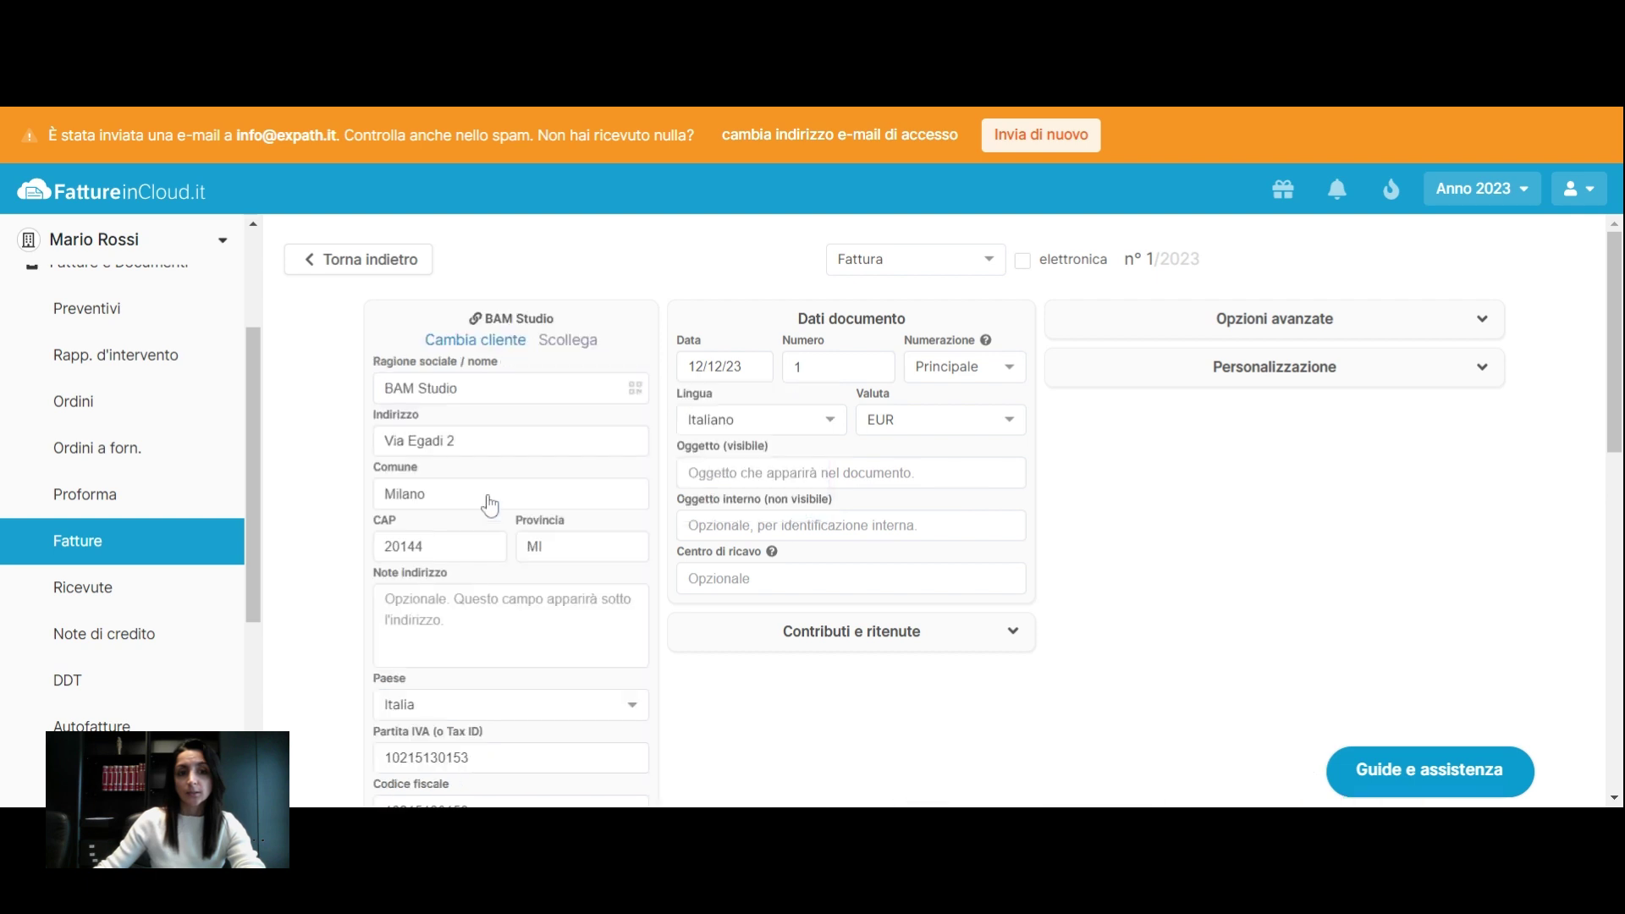
{"action": "scroll", "coordinate": [489, 504], "scroll_direction": "down", "scroll_amount": 1}
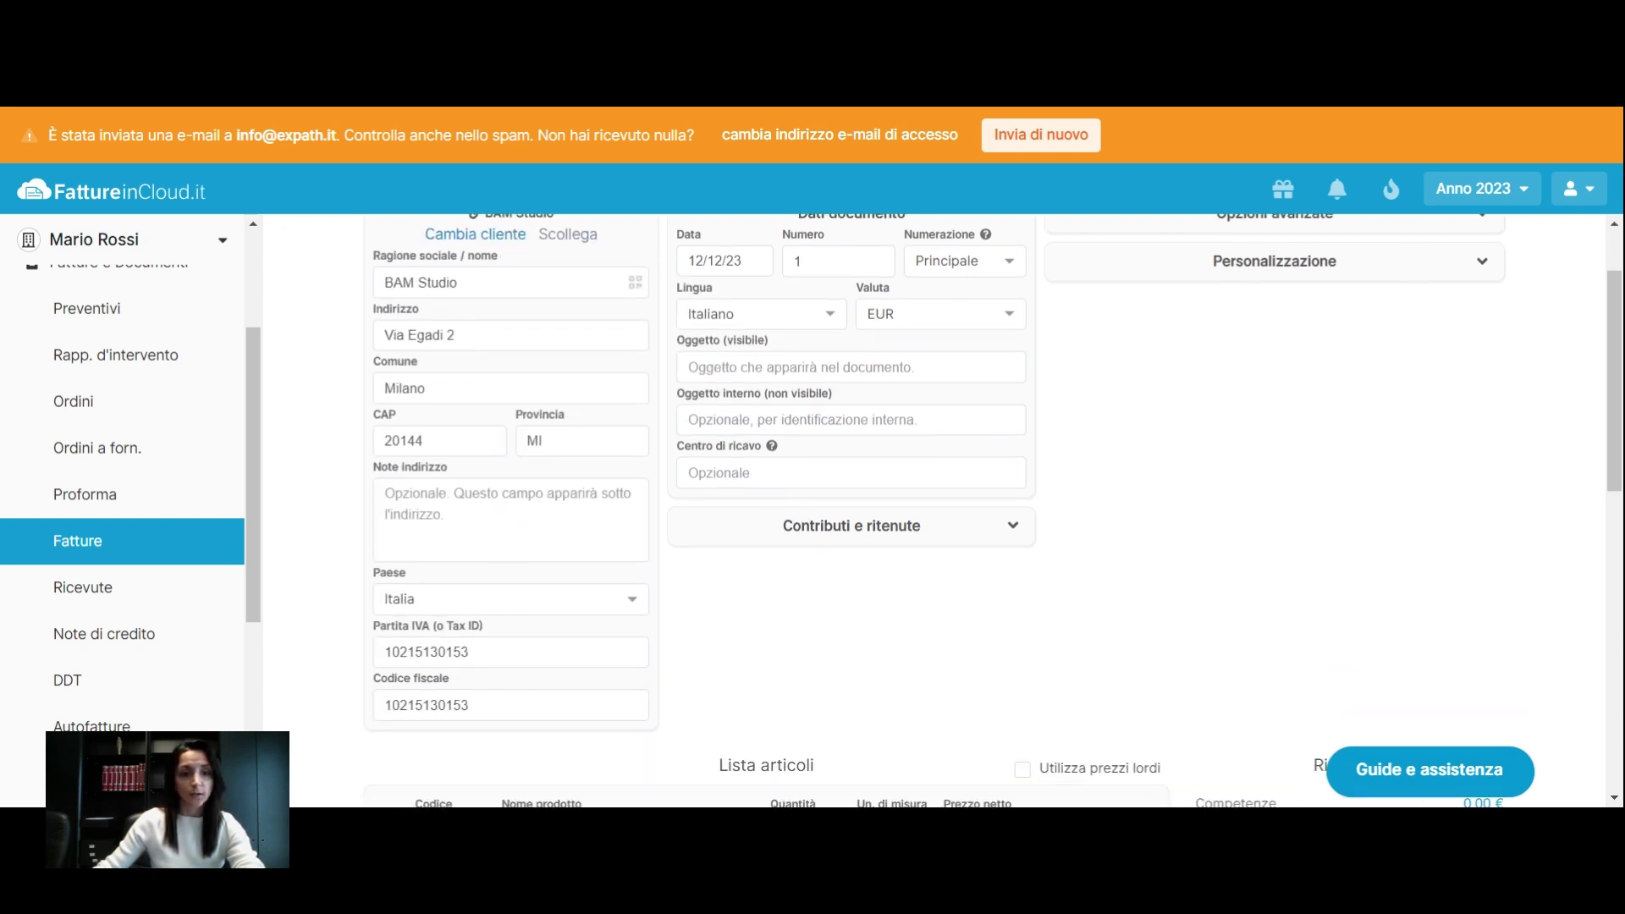
{"action": "scroll", "coordinate": [829, 595], "scroll_direction": "up", "scroll_amount": 1}
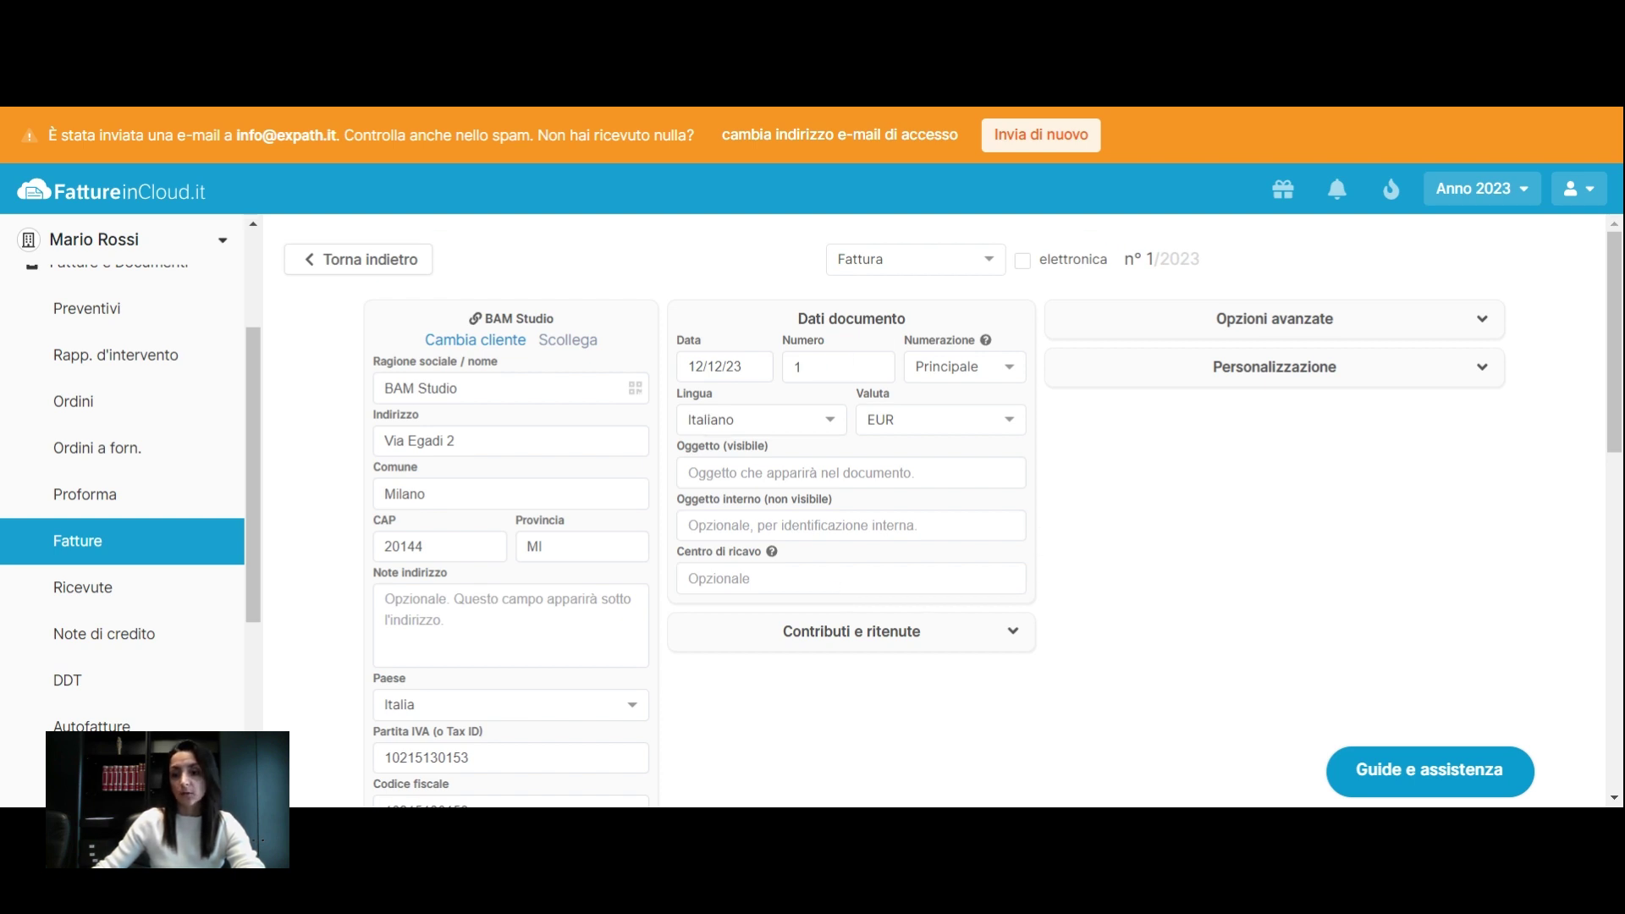
Keep the invoice date 12/12/23 and change the invoice number to 12
{"action": "left_click", "coordinate": [720, 364]}
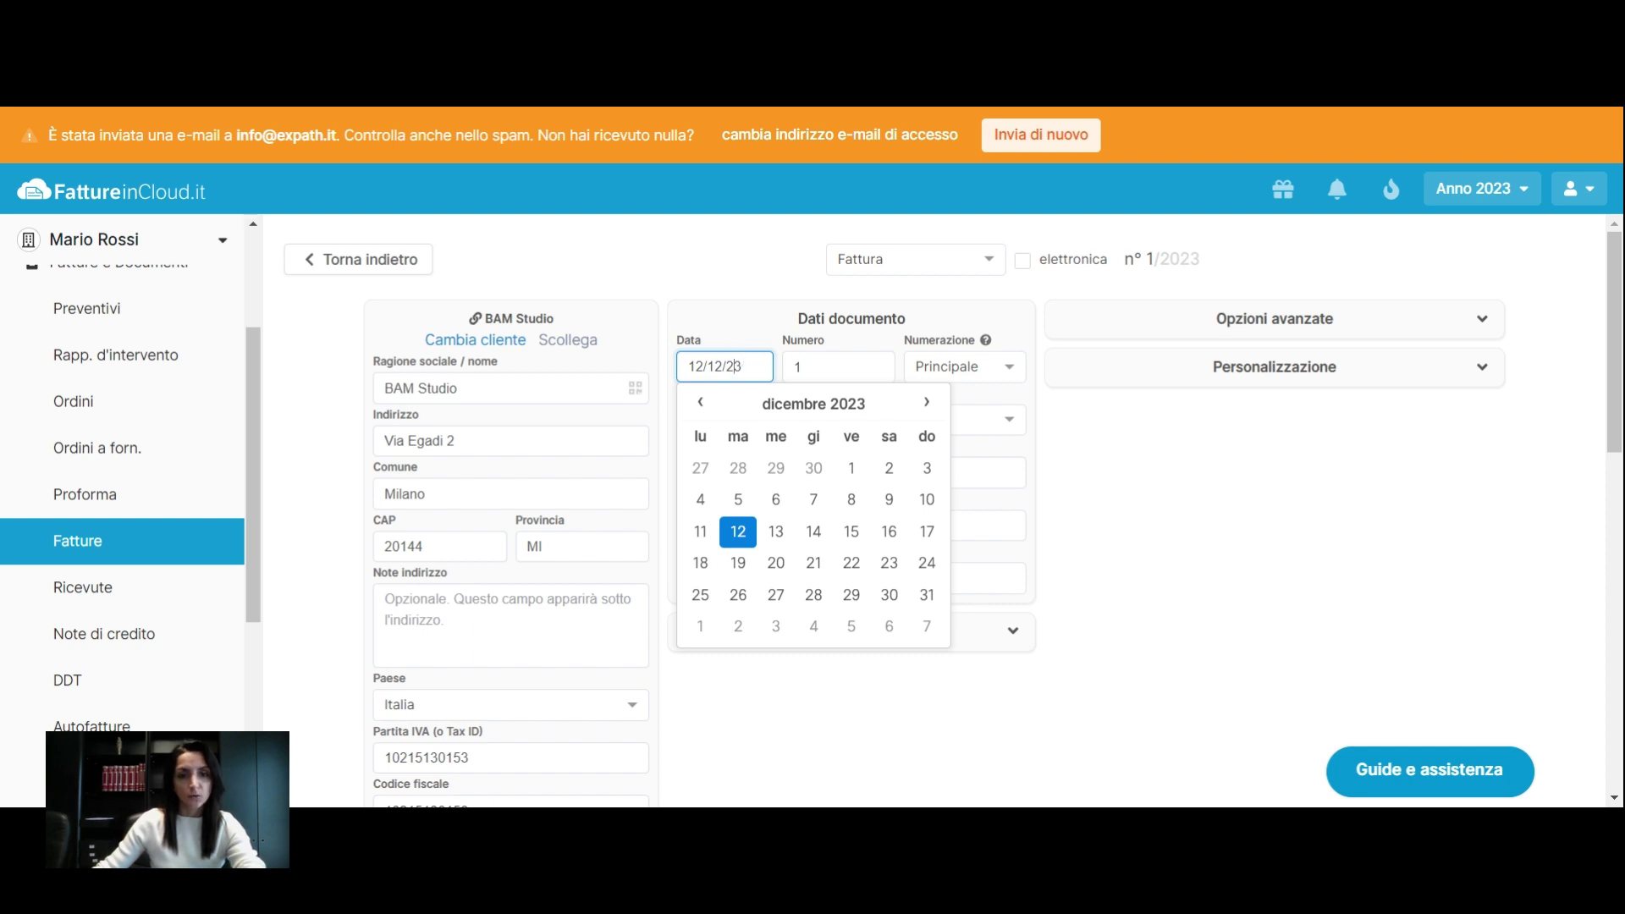
{"action": "left_click", "coordinate": [744, 328]}
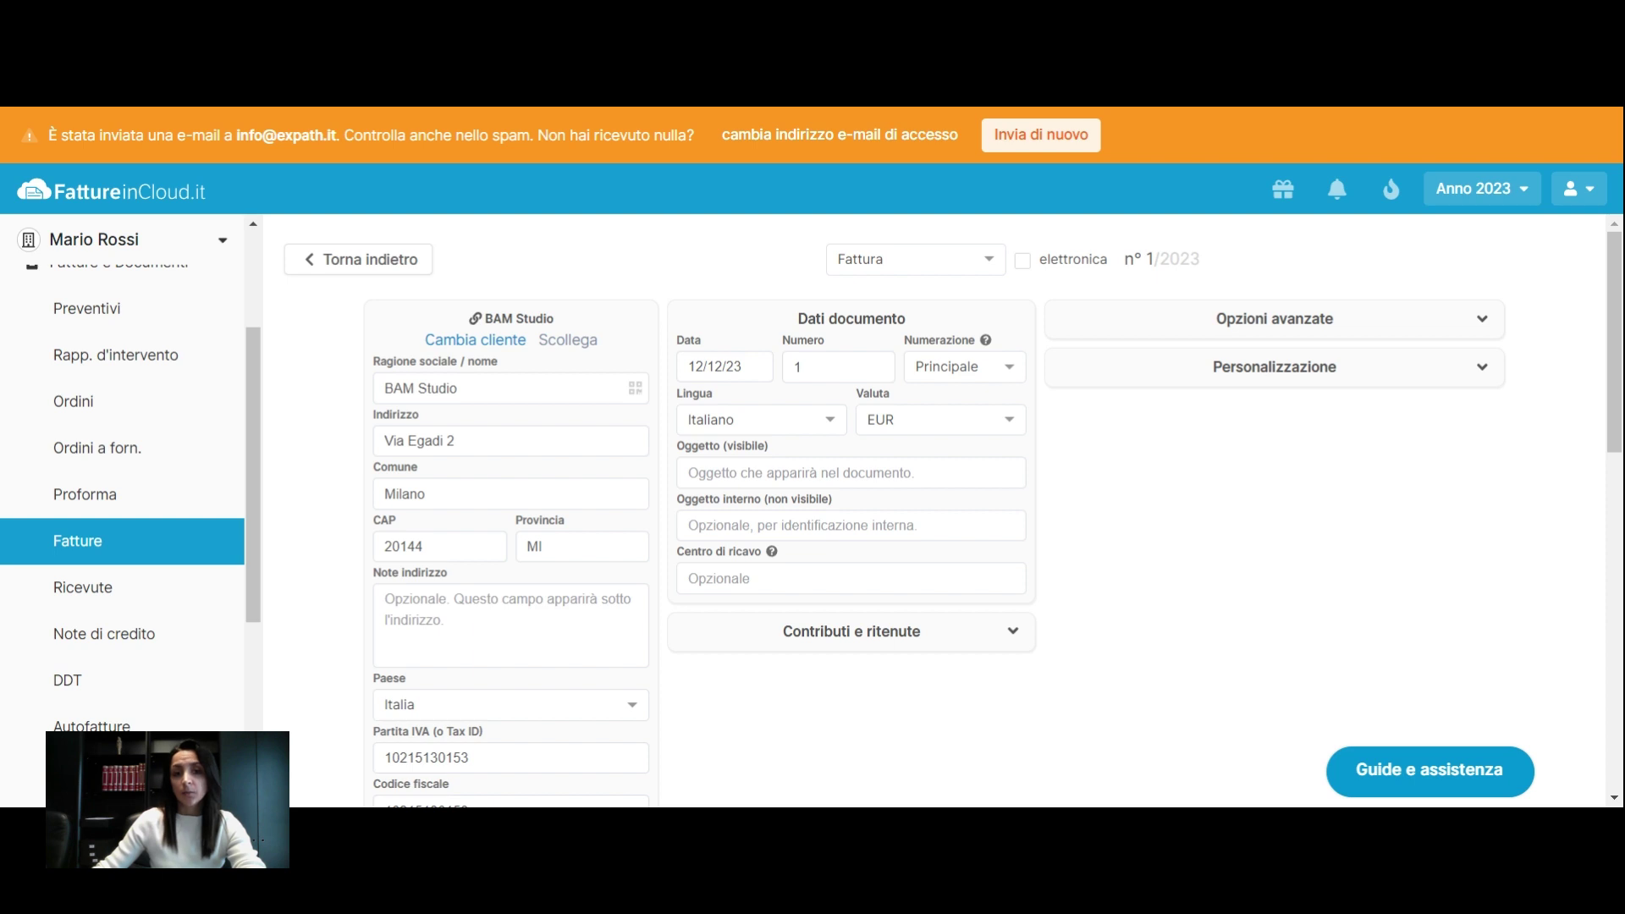
{"action": "left_click", "coordinate": [838, 367]}
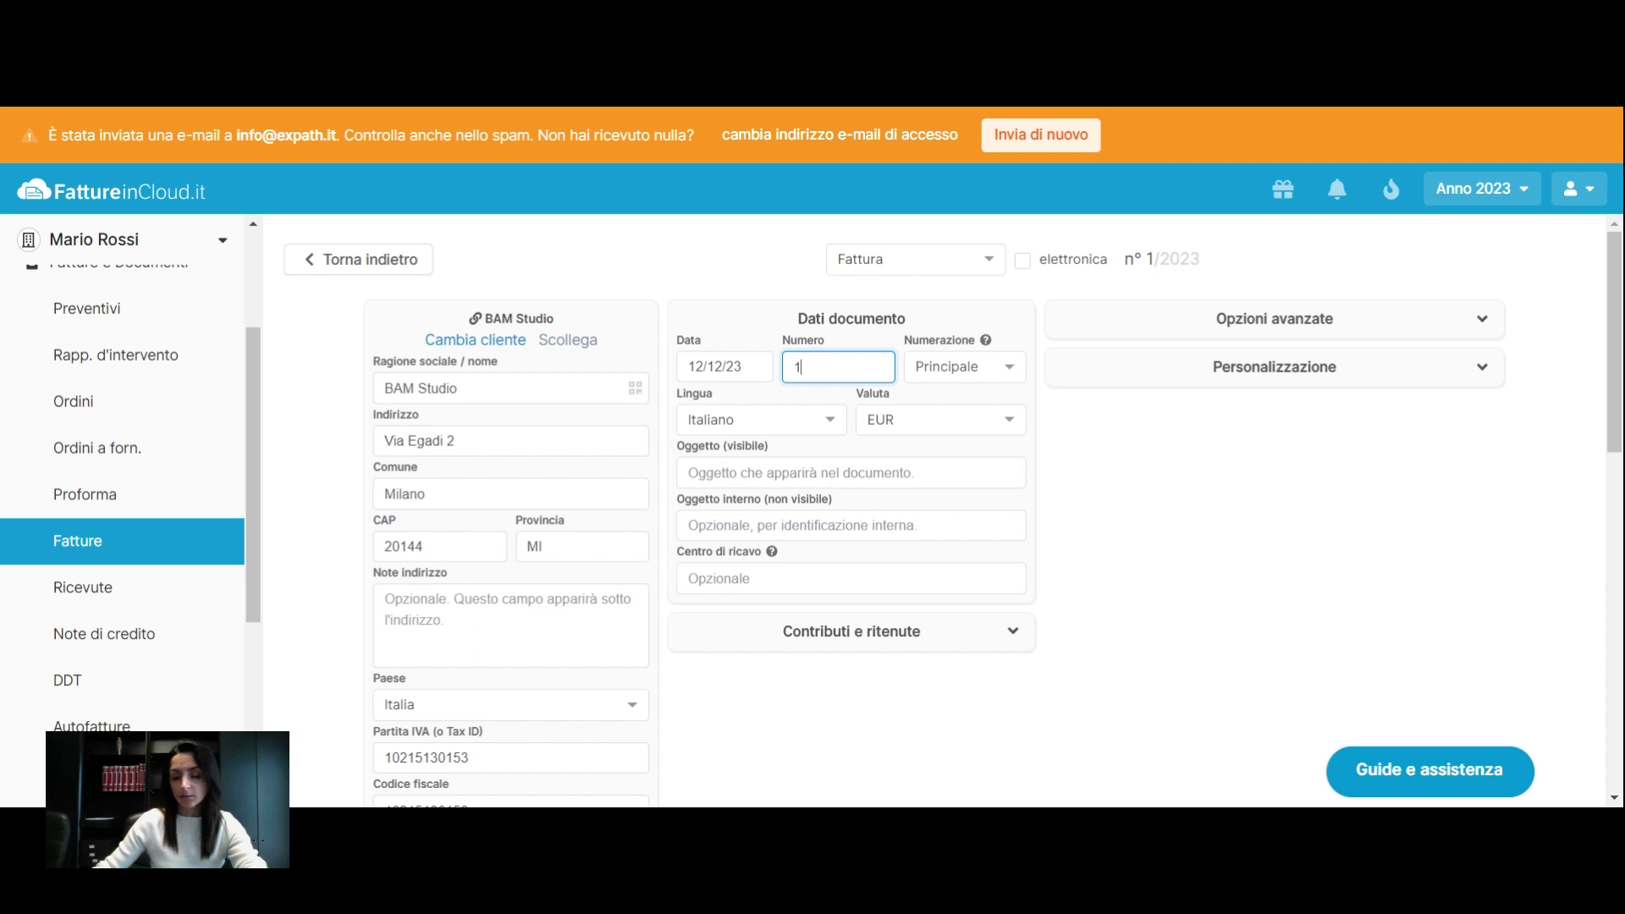
{"action": "type", "text": "2"}
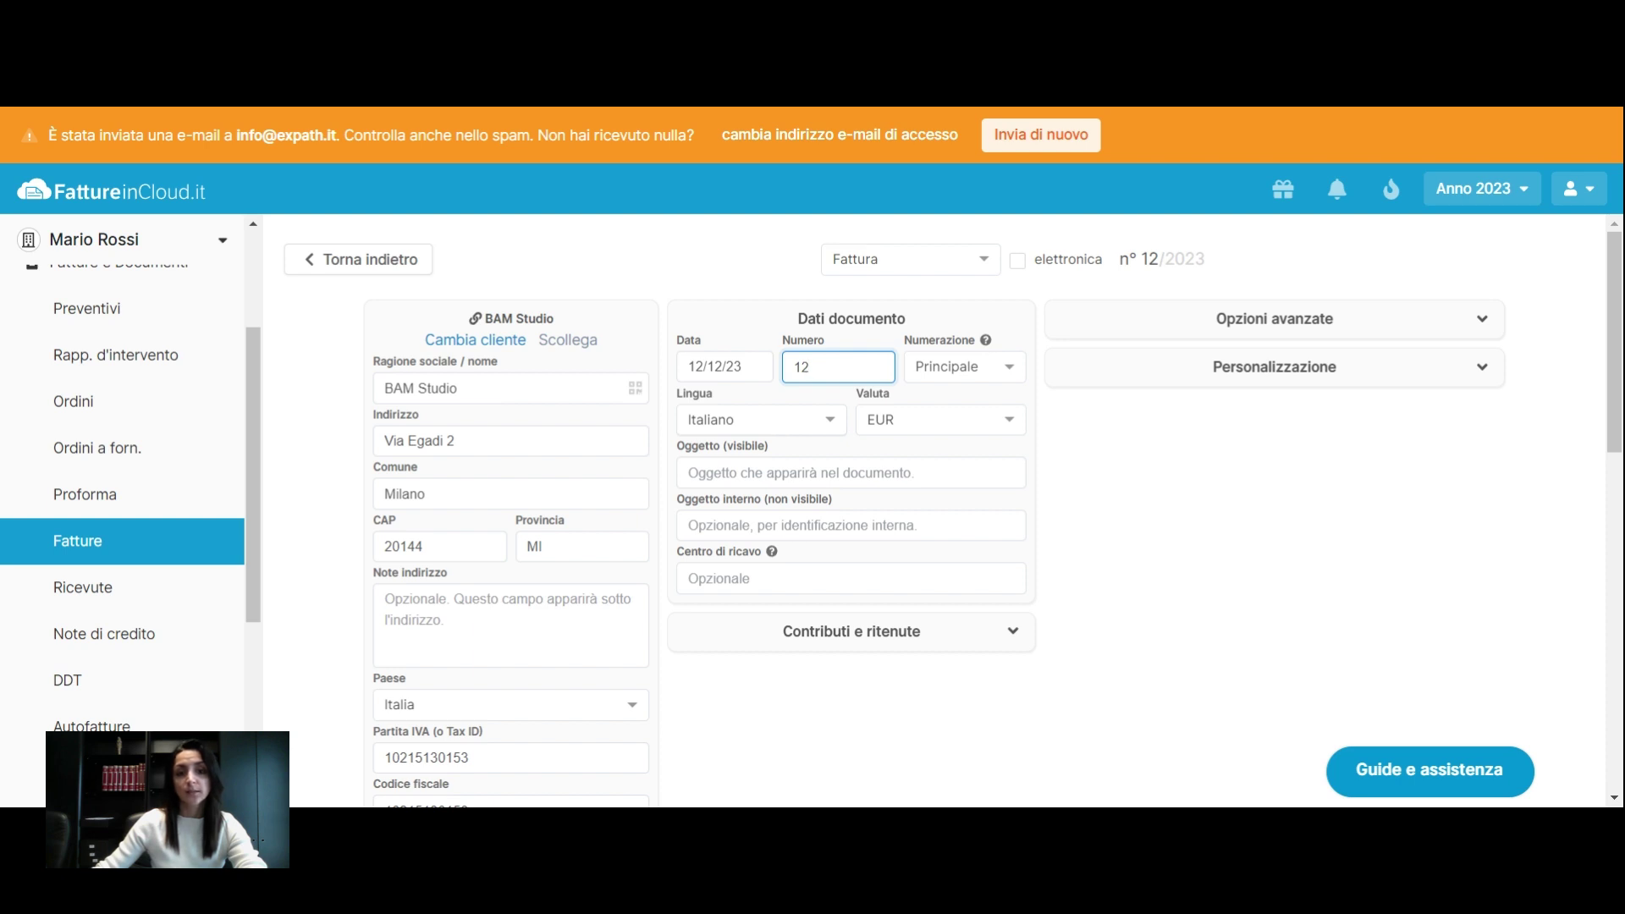
Set the document language to Tedesco (German) and expand Opzioni avanzate
{"action": "left_click", "coordinate": [745, 419]}
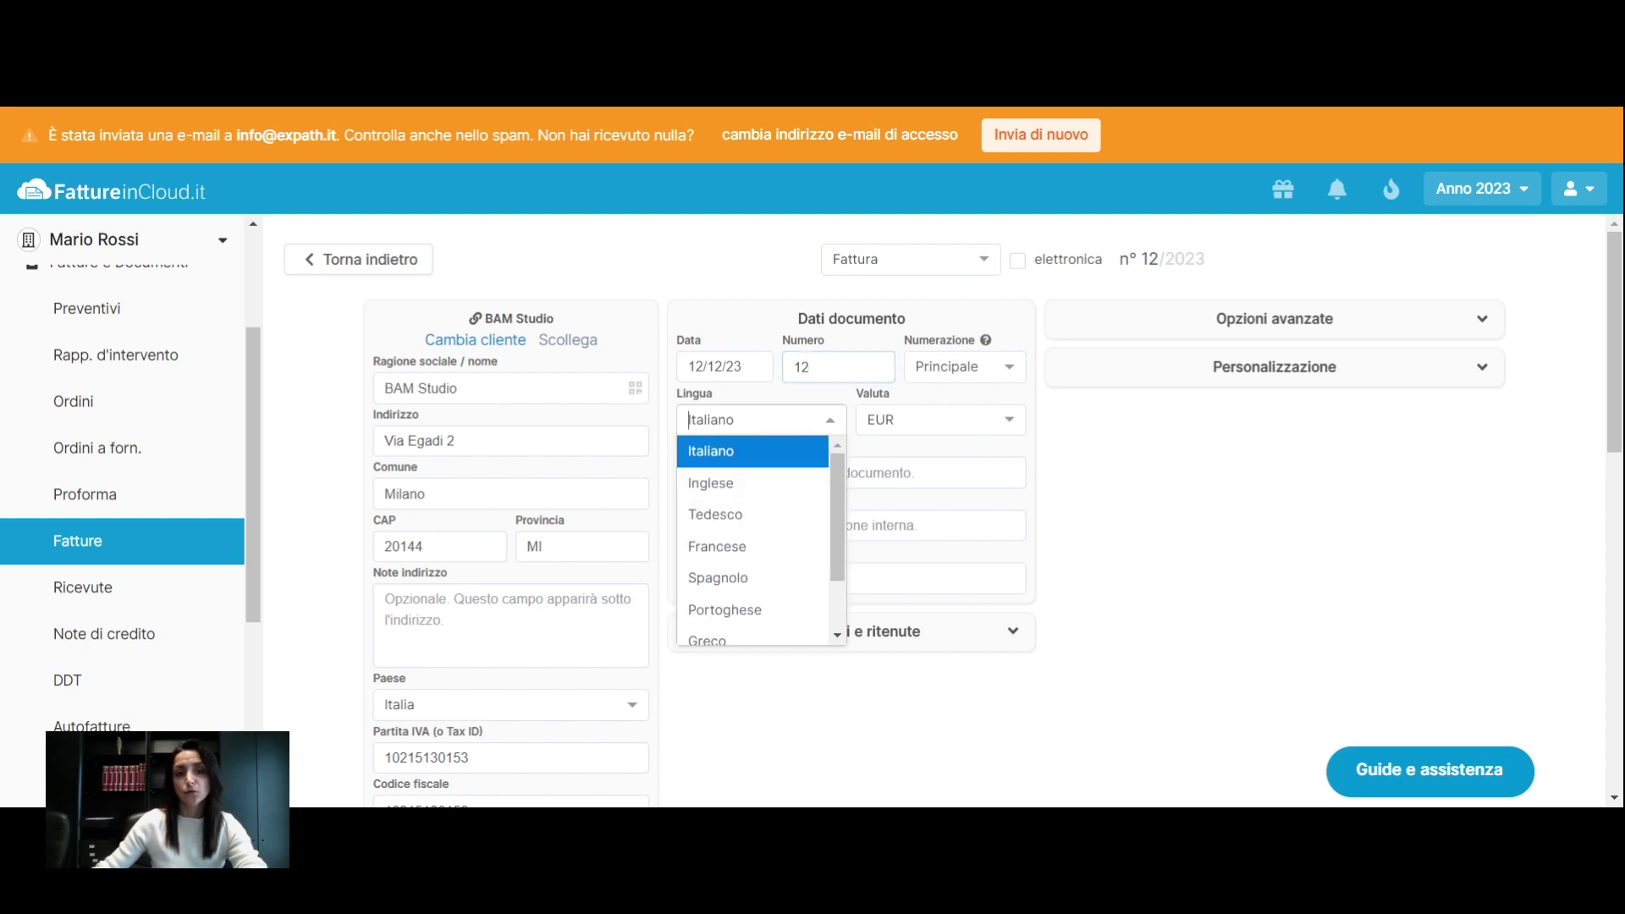
{"action": "left_click", "coordinate": [748, 516]}
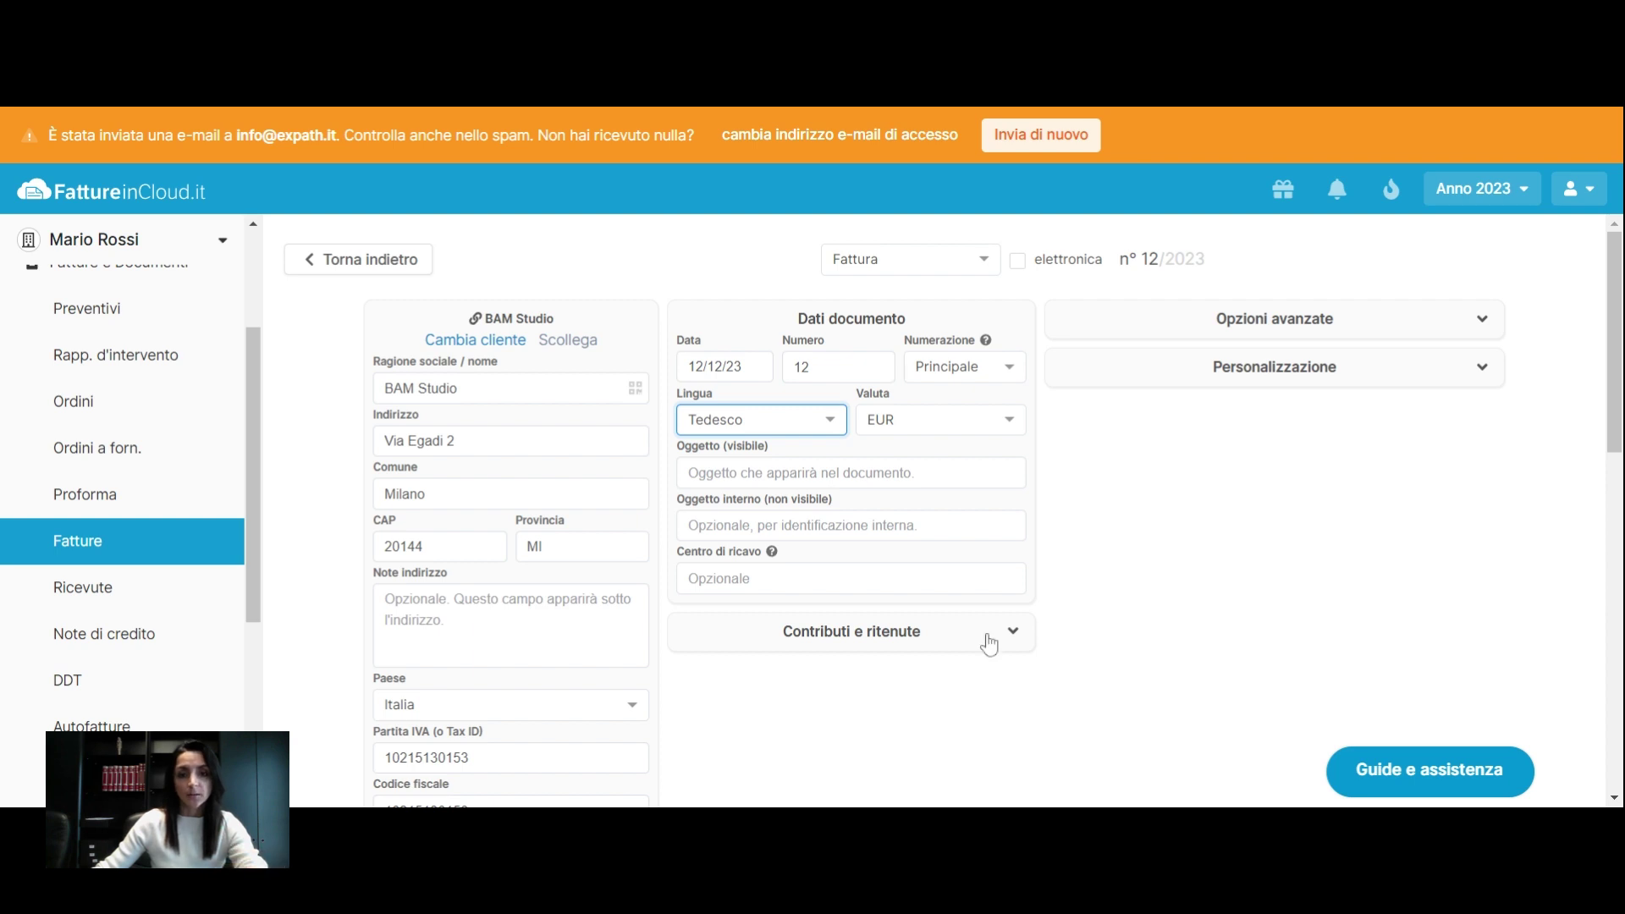
{"action": "left_click", "coordinate": [1147, 328]}
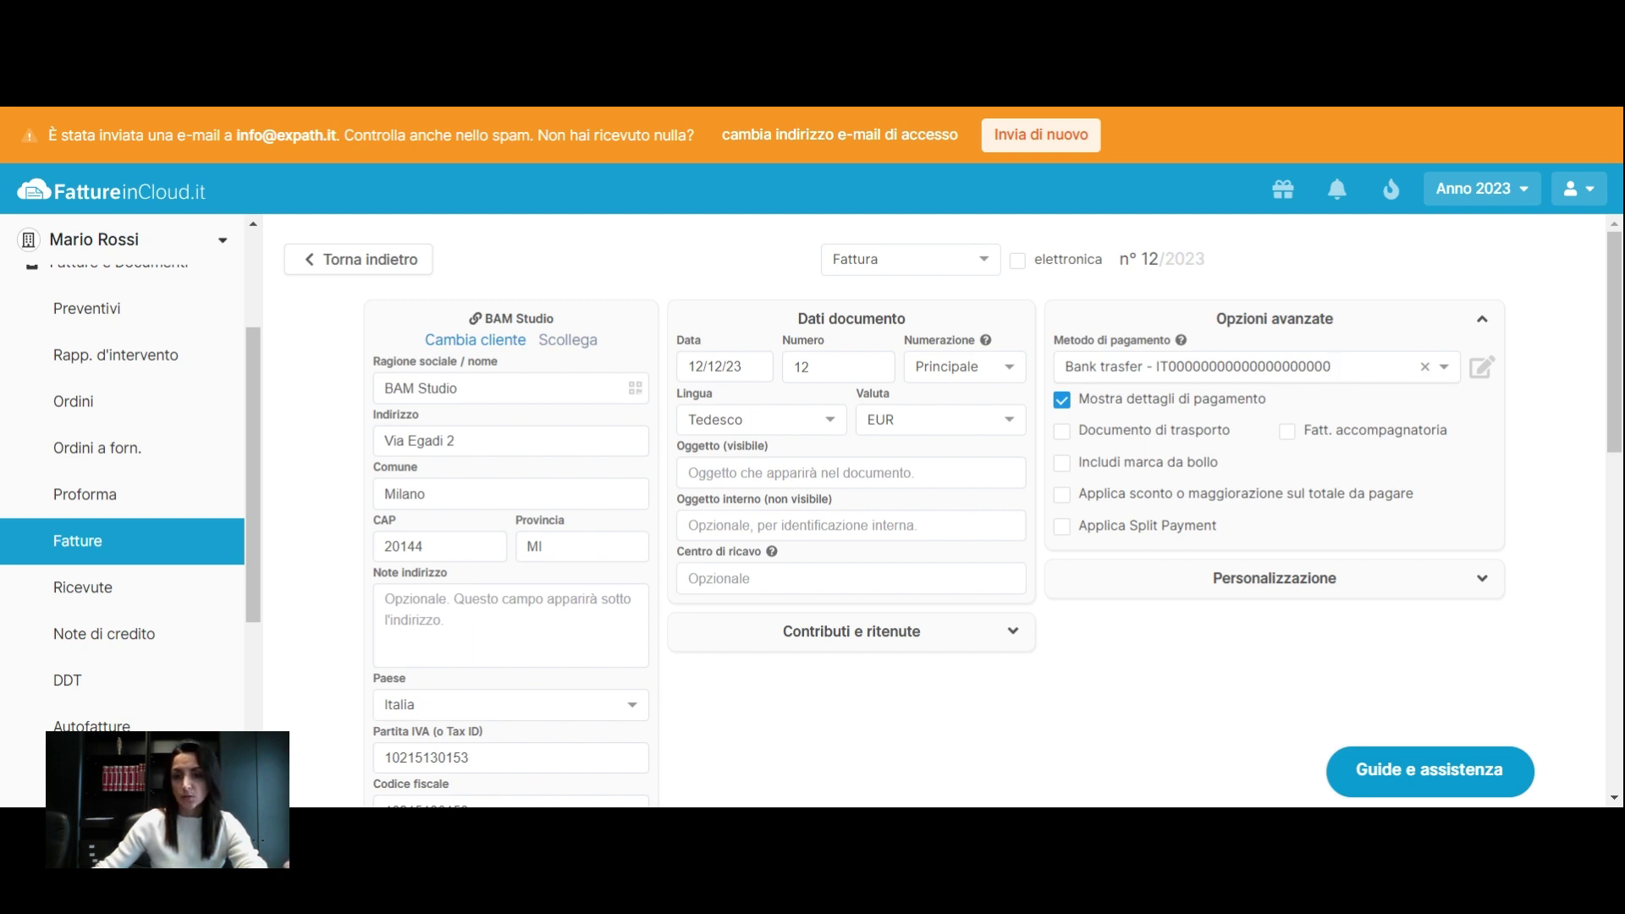
Leave Bank transfer as payment method and expand Contributi e ritenute, showing Rivalsa at 4%
{"action": "left_click", "coordinate": [1449, 374]}
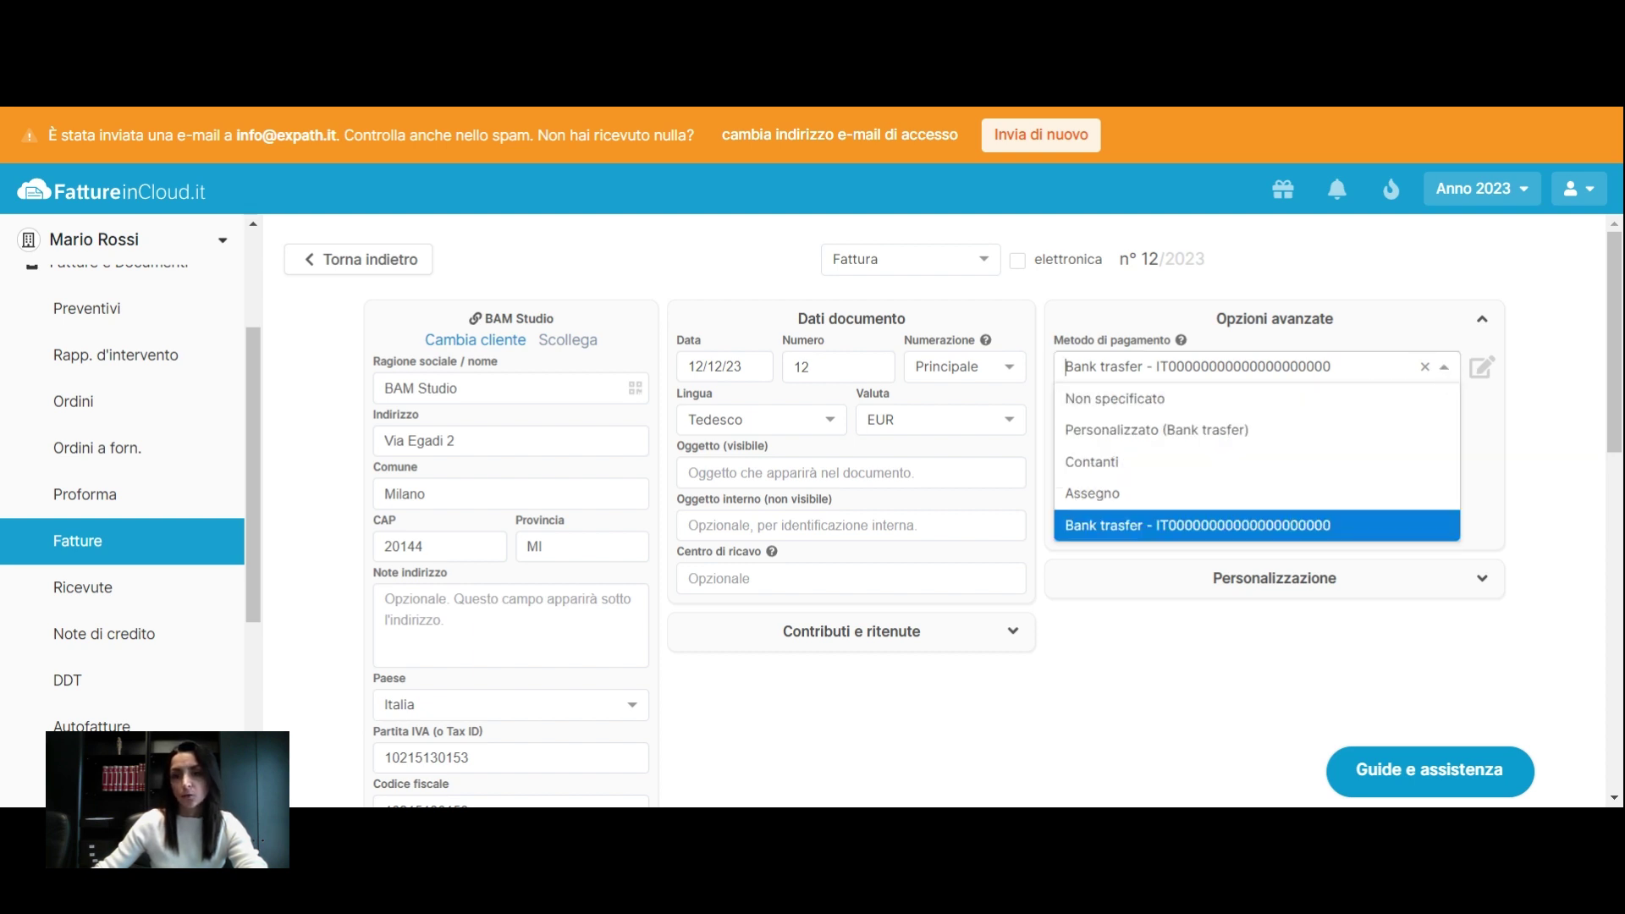
{"action": "scroll", "coordinate": [745, 435], "scroll_direction": "down", "scroll_amount": 3}
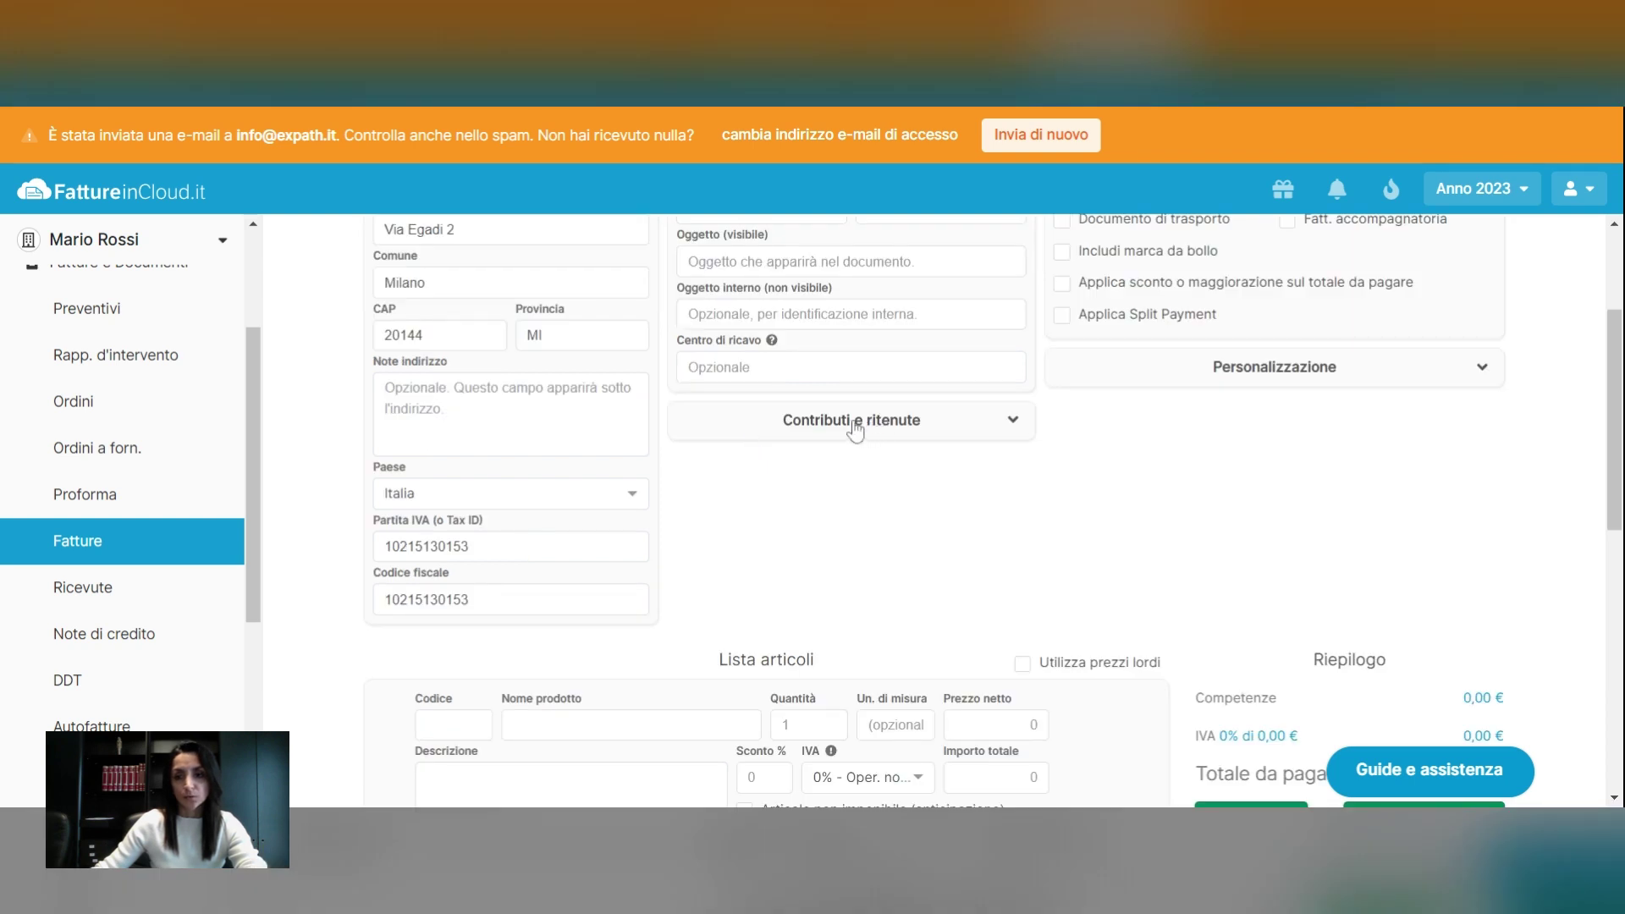
{"action": "left_click", "coordinate": [902, 435]}
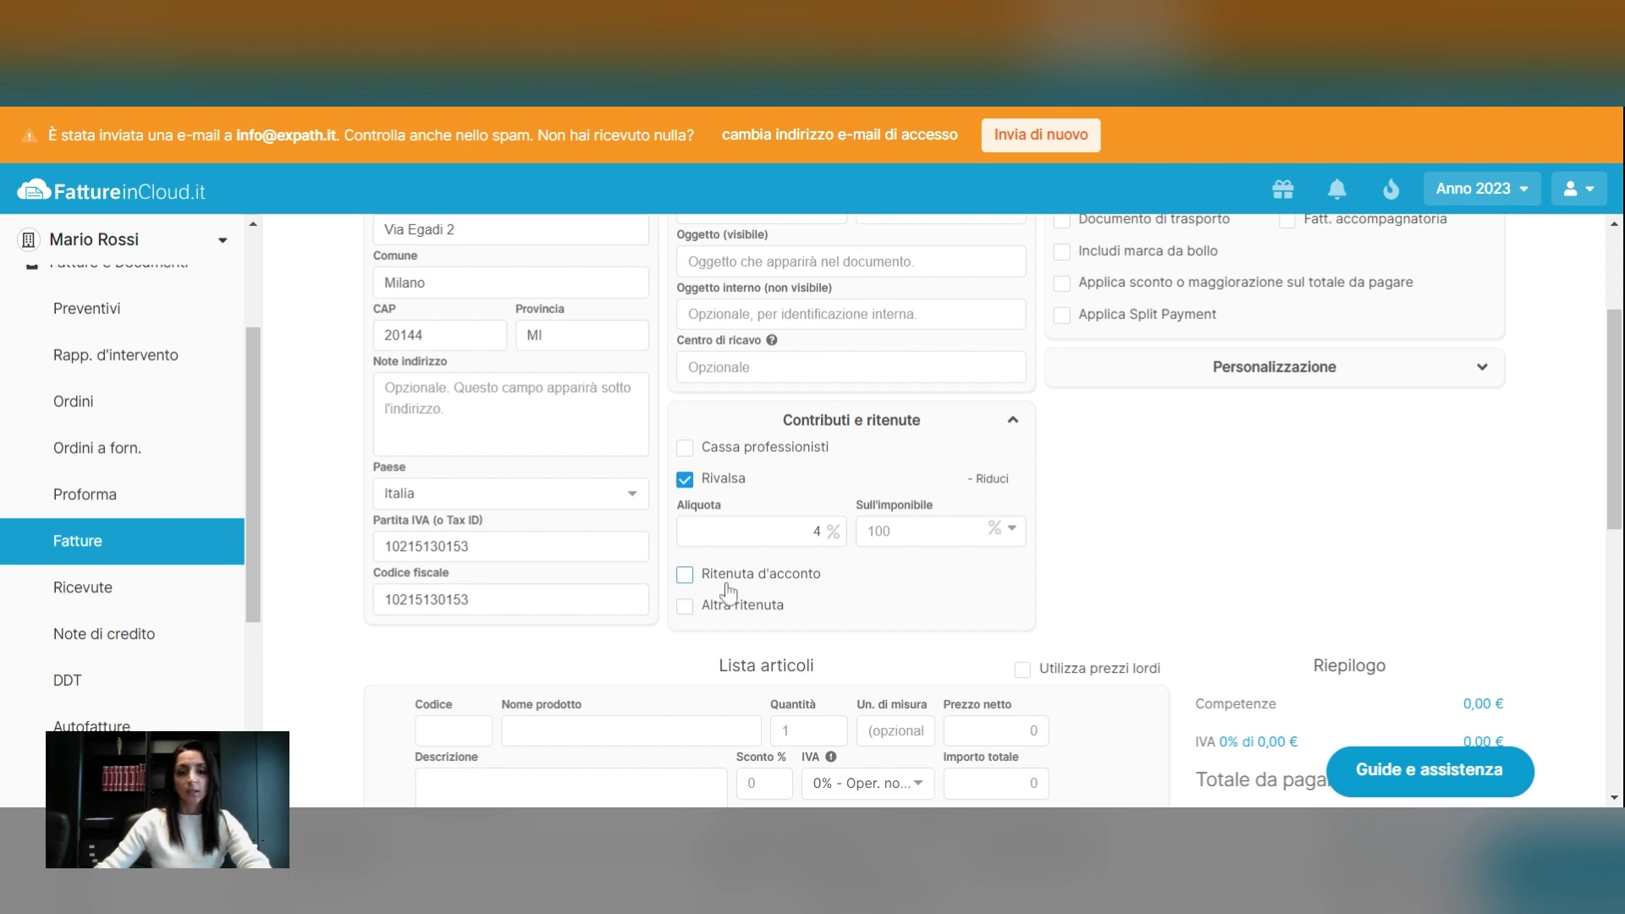
{"action": "left_click", "coordinate": [694, 581]}
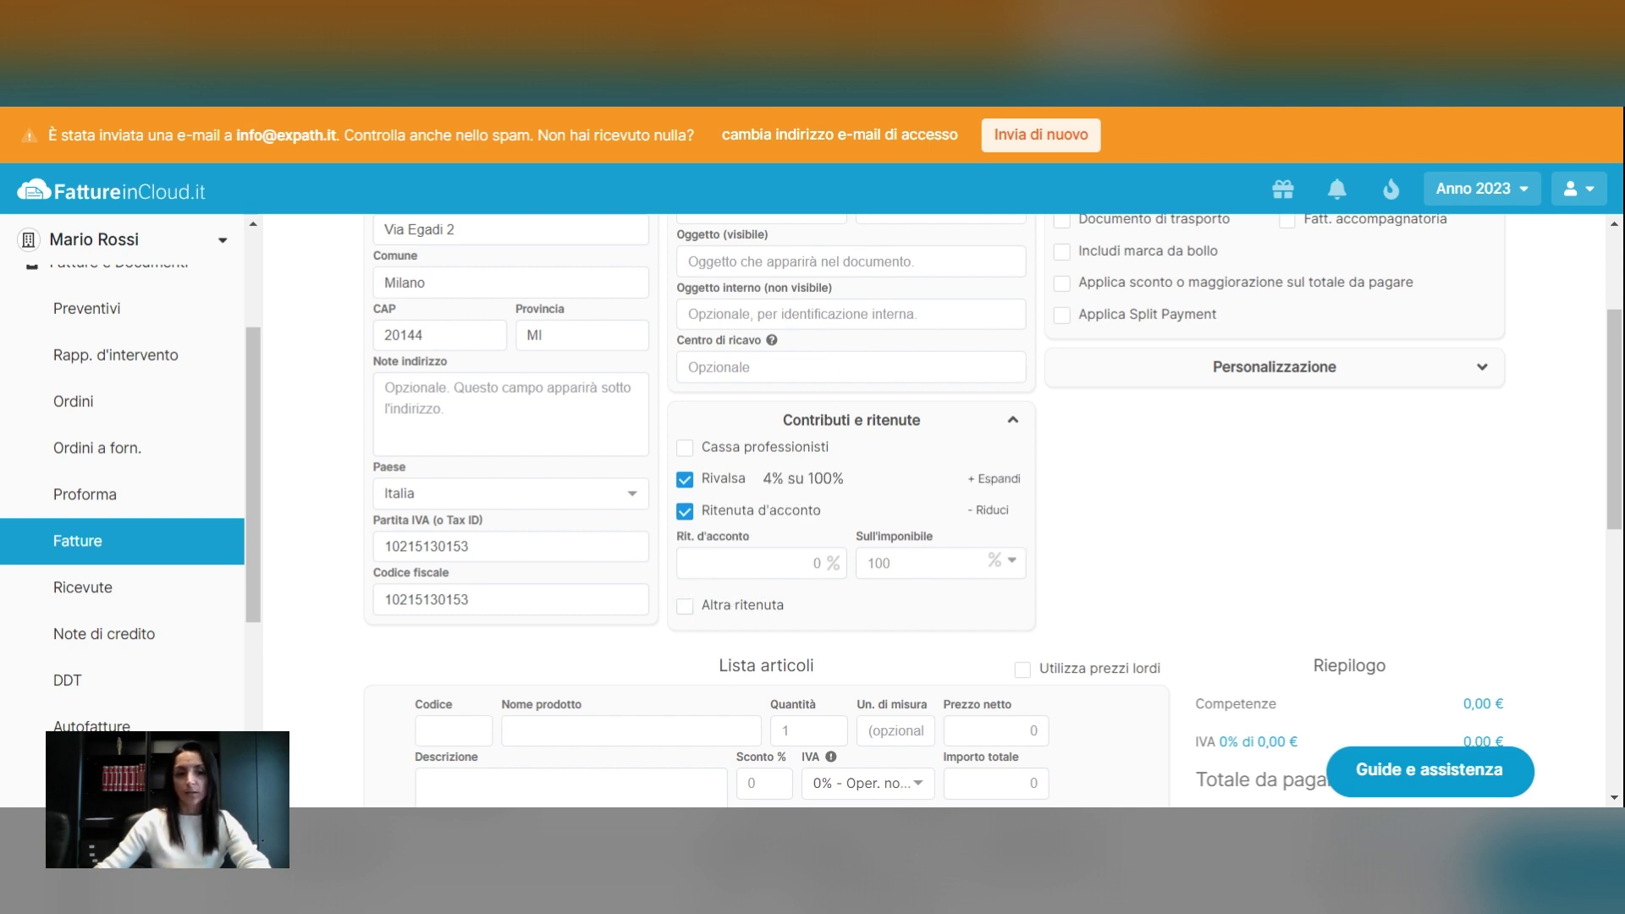
{"action": "left_click", "coordinate": [684, 513]}
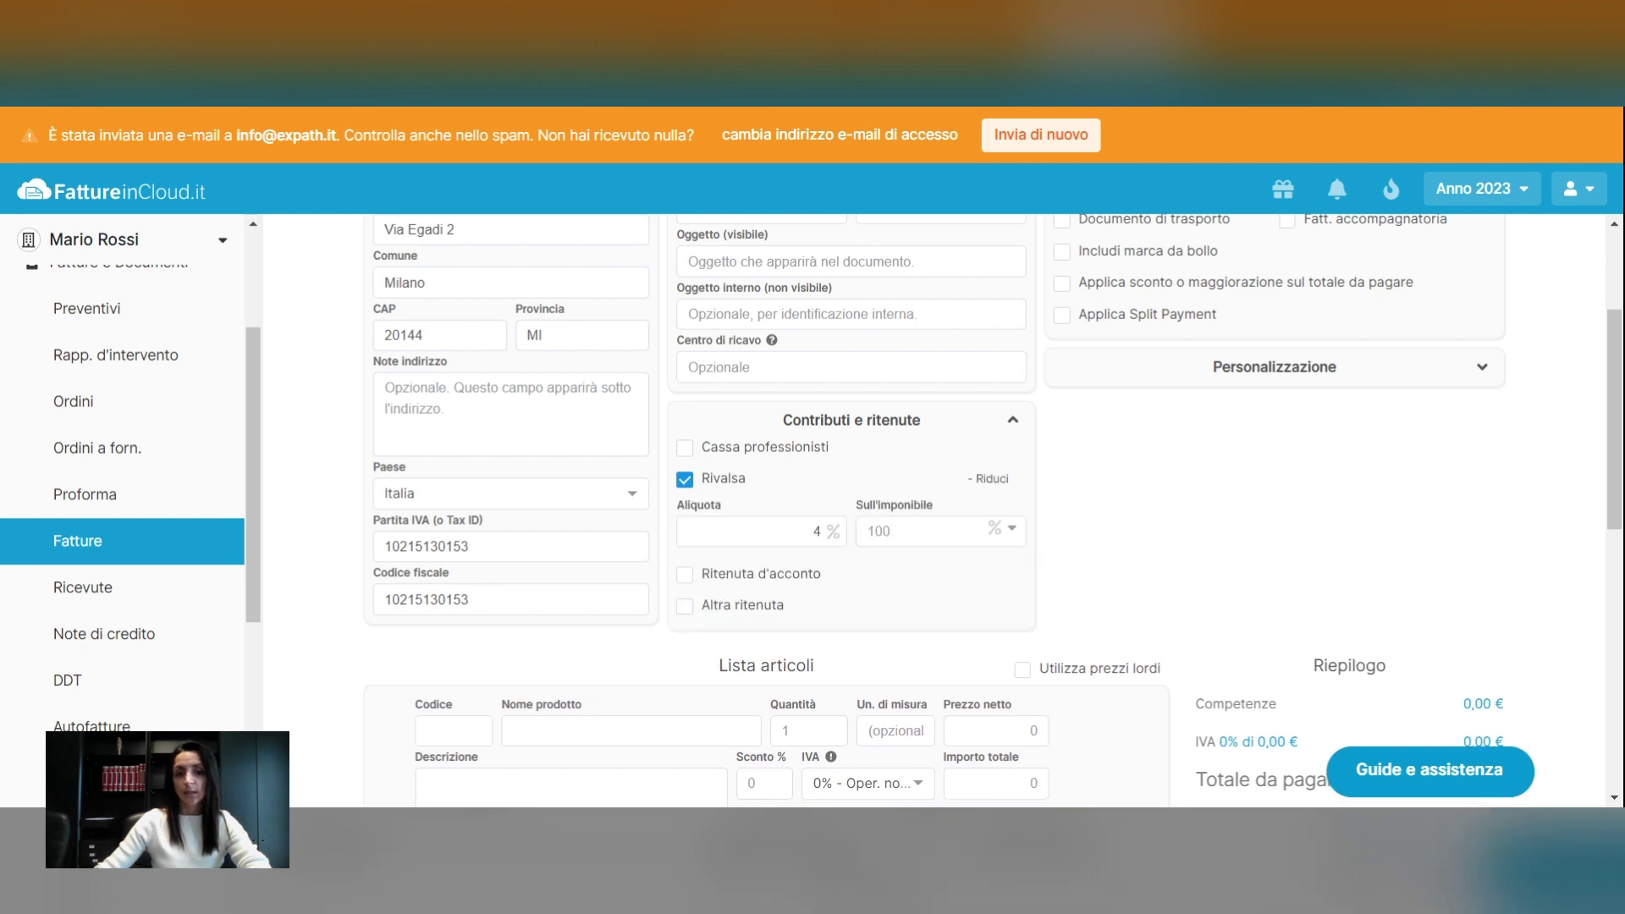
{"action": "scroll", "coordinate": [858, 535], "scroll_direction": "down", "scroll_amount": 1}
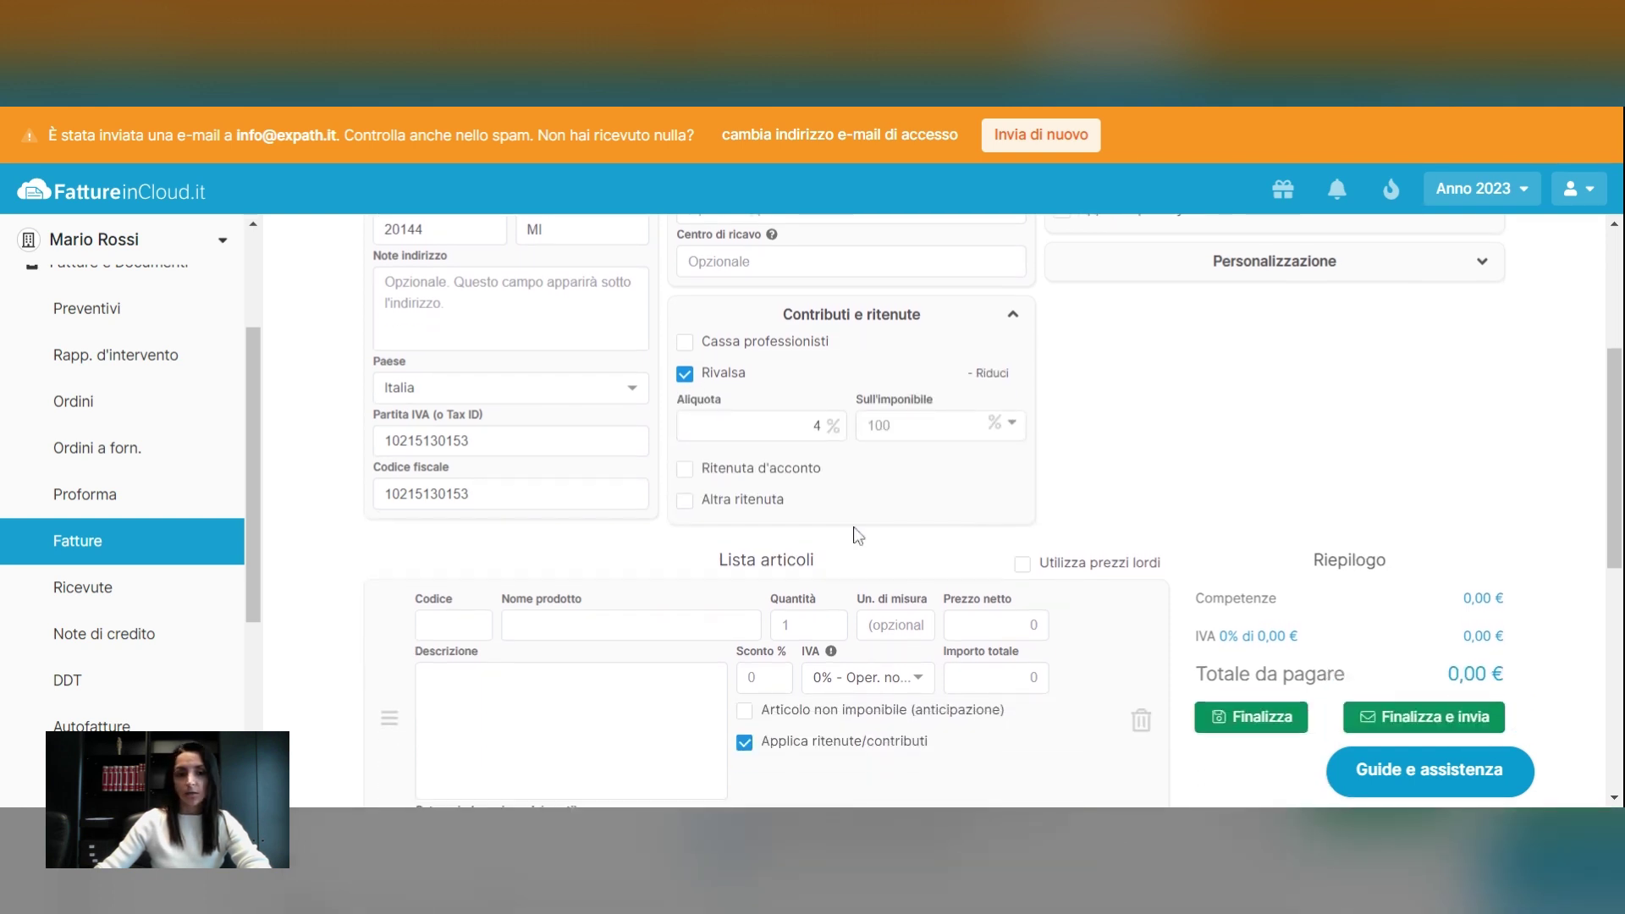
{"action": "scroll", "coordinate": [857, 535], "scroll_direction": "down", "scroll_amount": 3}
{"action": "scroll", "coordinate": [809, 542], "scroll_direction": "up", "scroll_amount": 1}
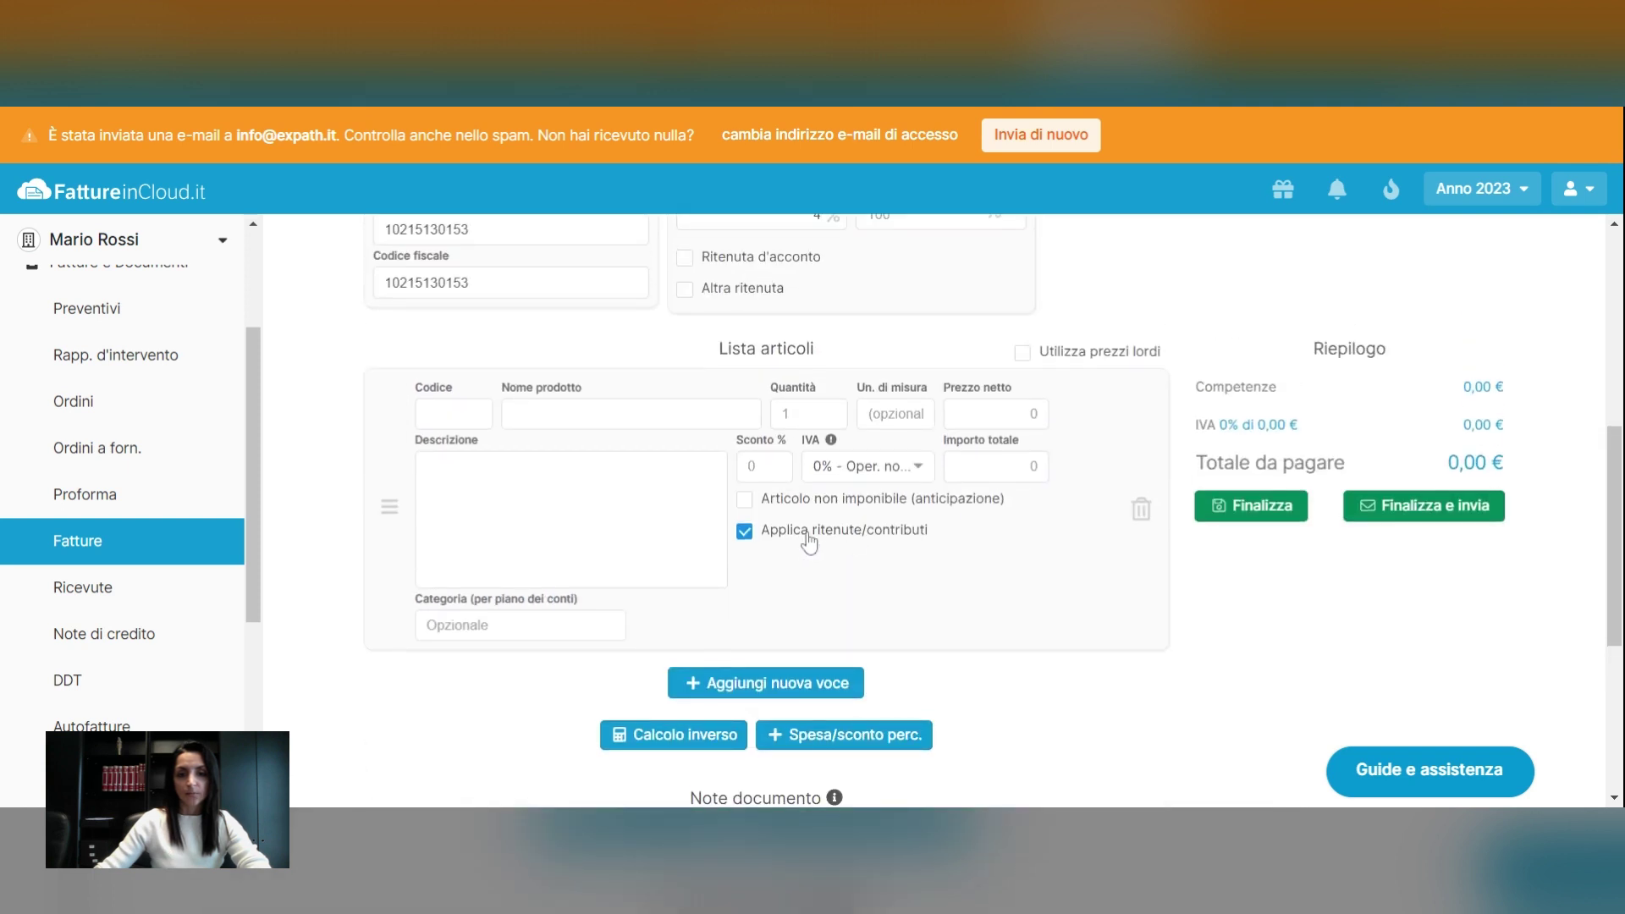
{"action": "scroll", "coordinate": [810, 542], "scroll_direction": "up", "scroll_amount": 3}
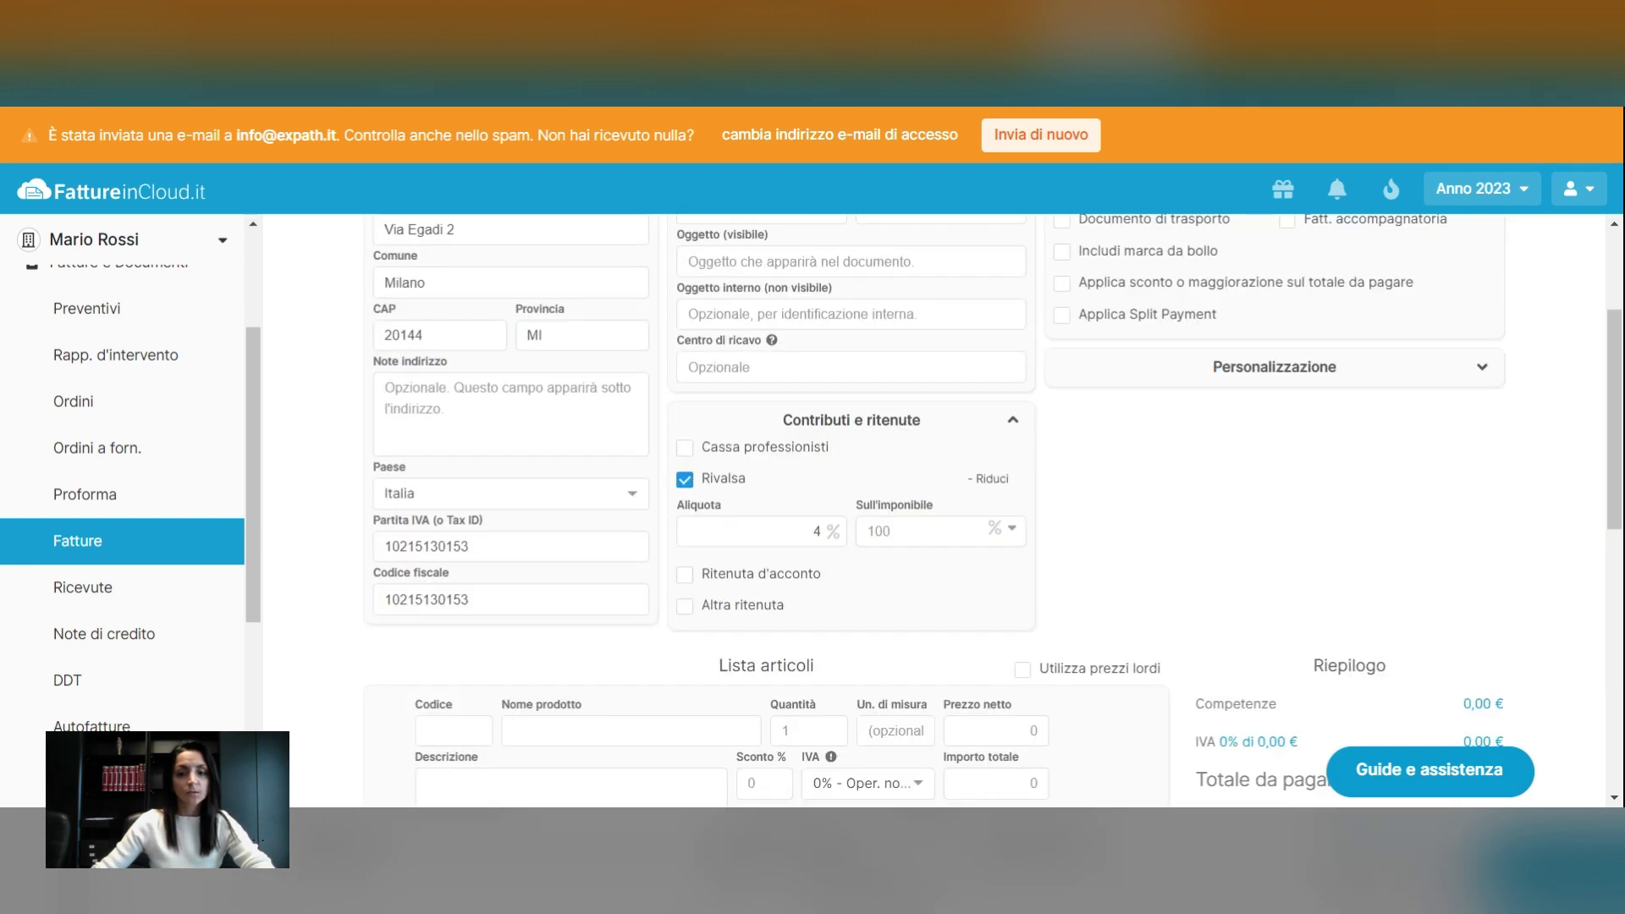
{"action": "scroll", "coordinate": [858, 533], "scroll_direction": "down", "scroll_amount": 2}
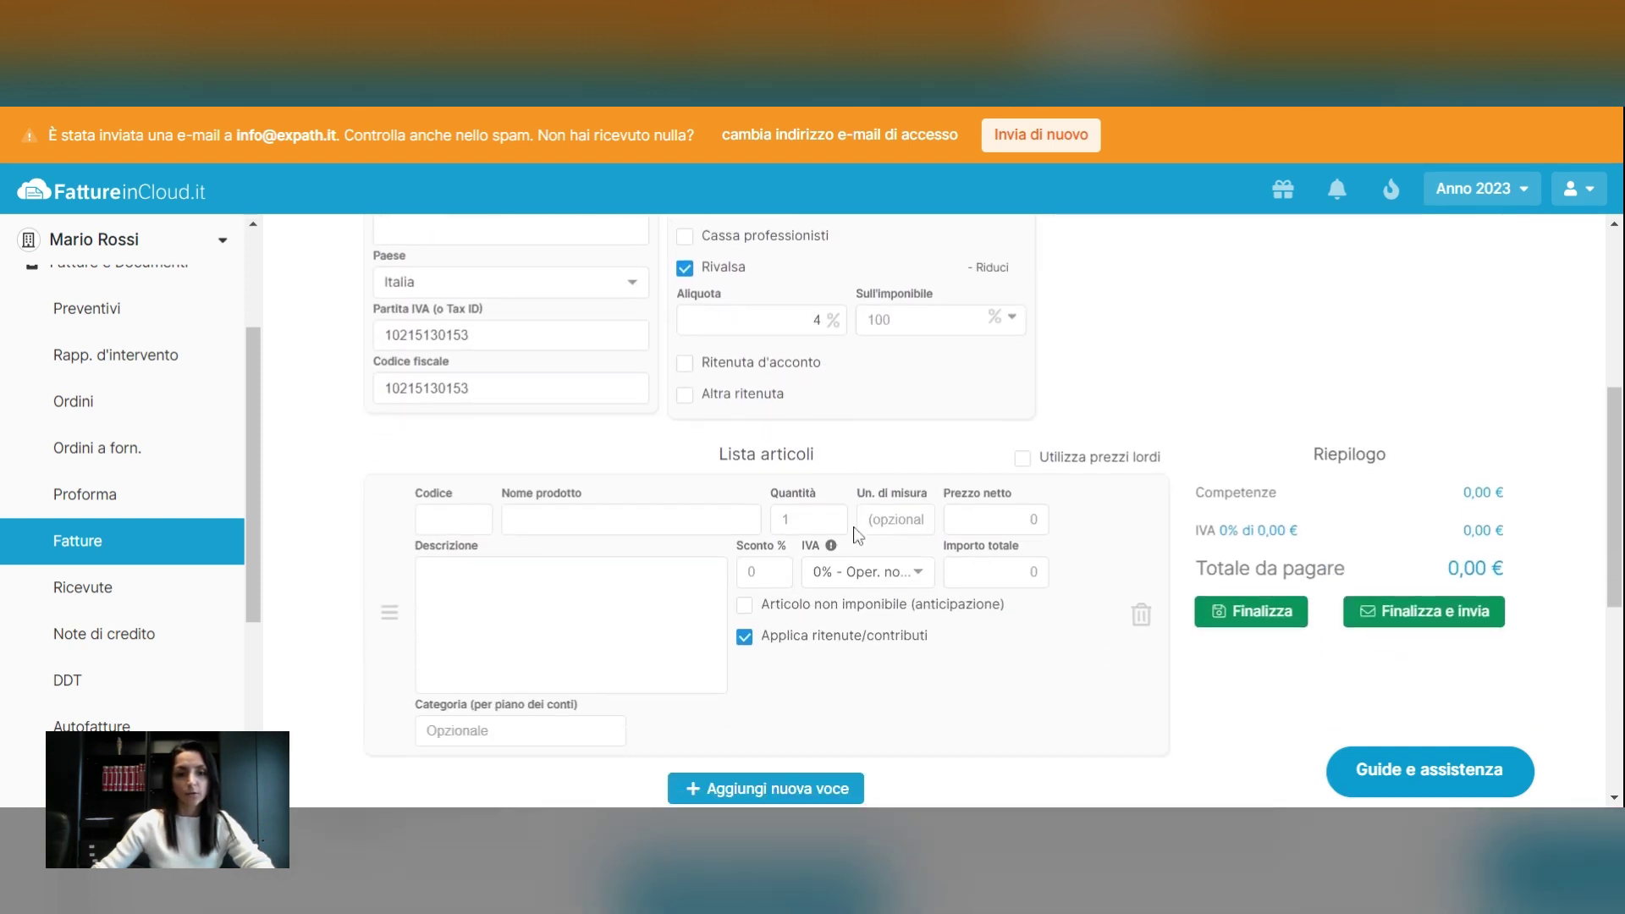
{"action": "scroll", "coordinate": [858, 535], "scroll_direction": "down", "scroll_amount": 2}
{"action": "scroll", "coordinate": [855, 537], "scroll_direction": "up", "scroll_amount": 1}
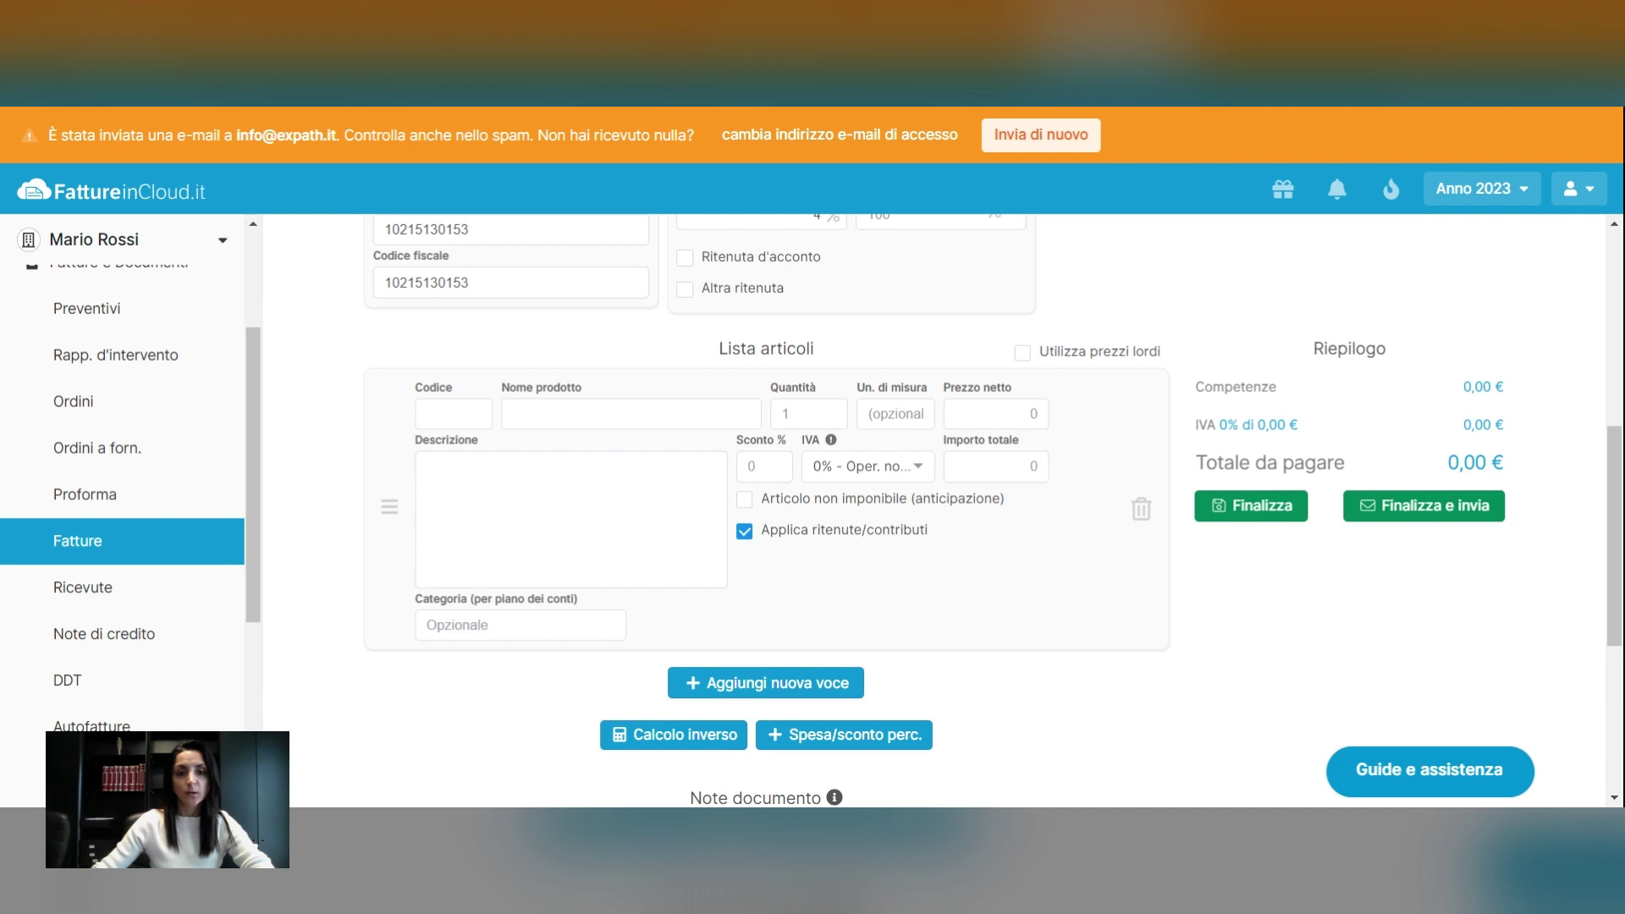
Add the item 'Translation ENG ITA' at a net price of 1000, totalling 1.042,00 €
{"action": "left_click", "coordinate": [542, 414]}
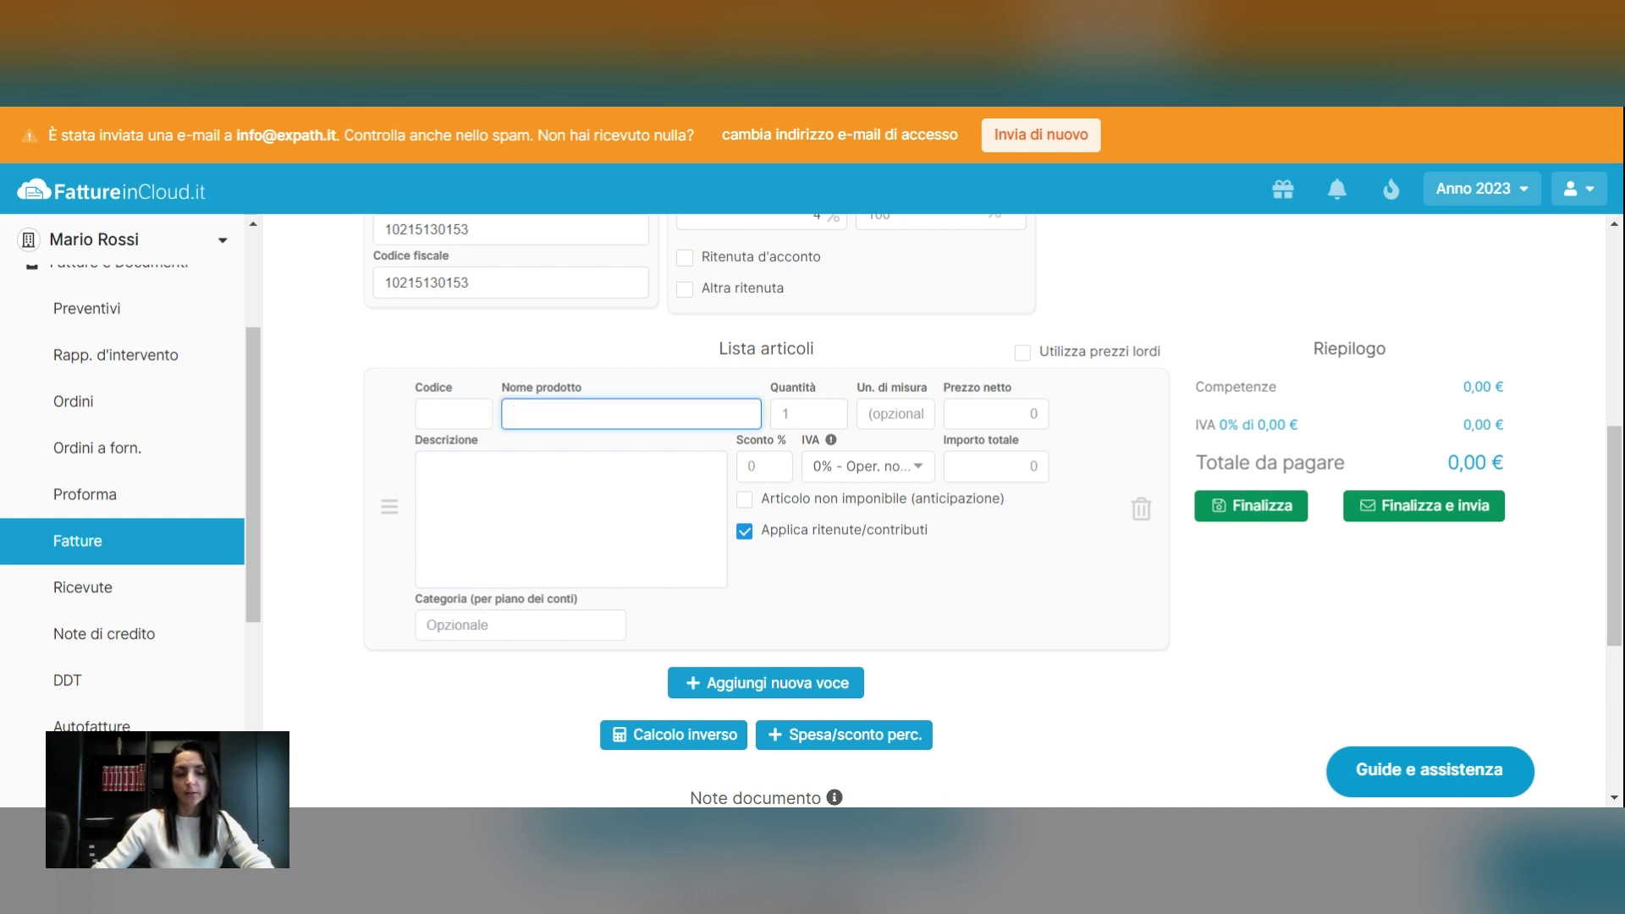
{"action": "type", "text": "Trans"}
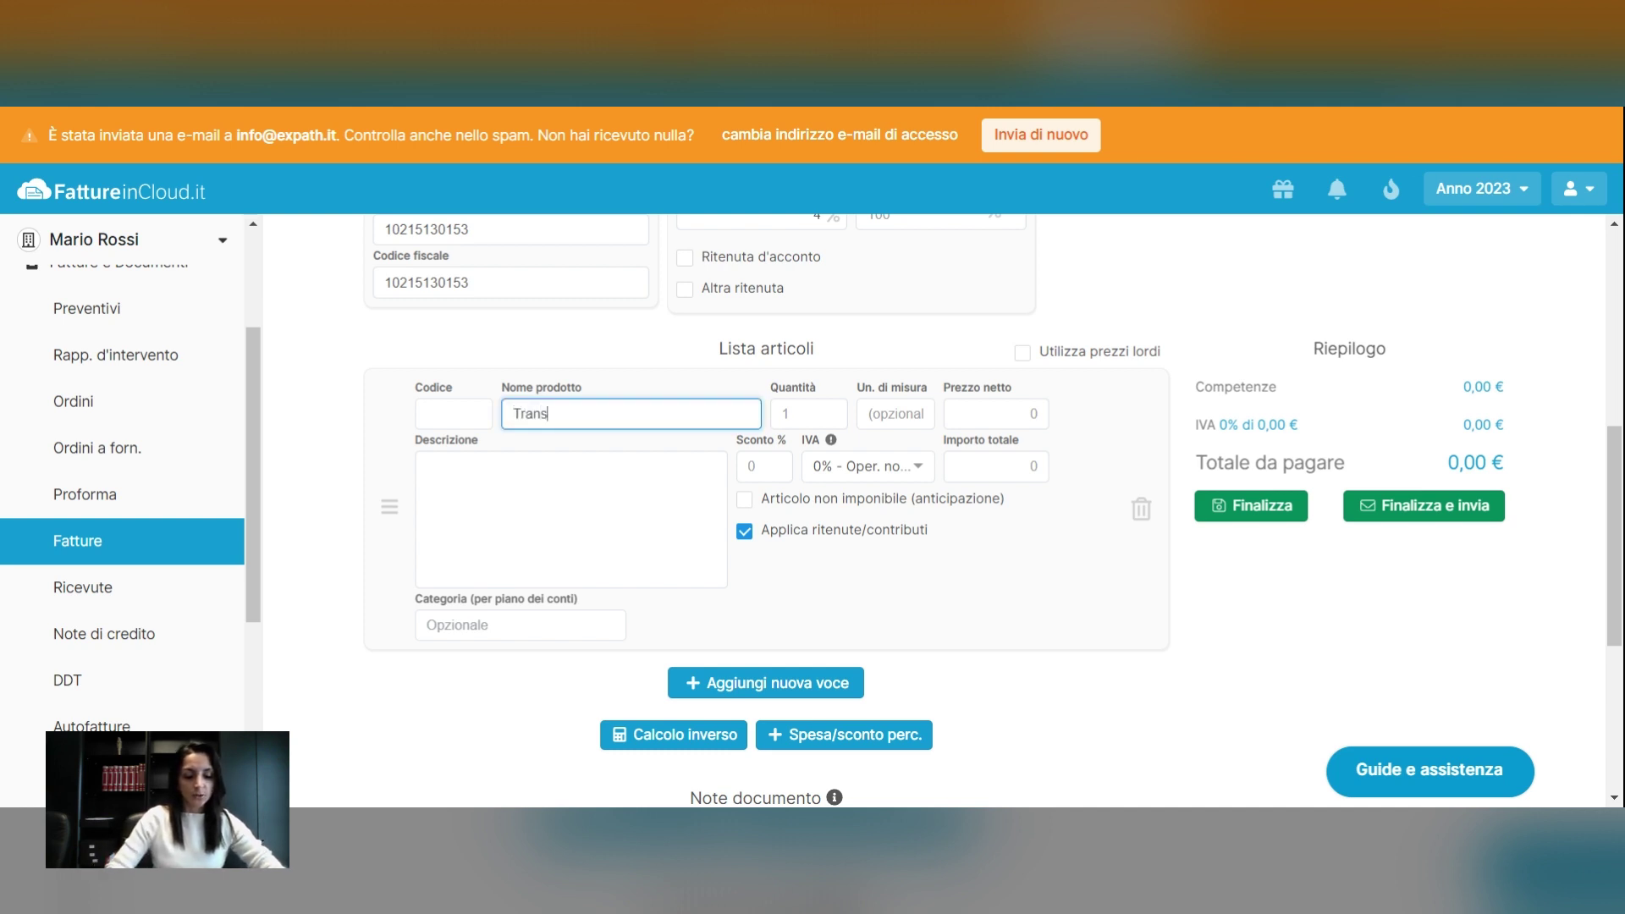
{"action": "type", "text": "lation E"}
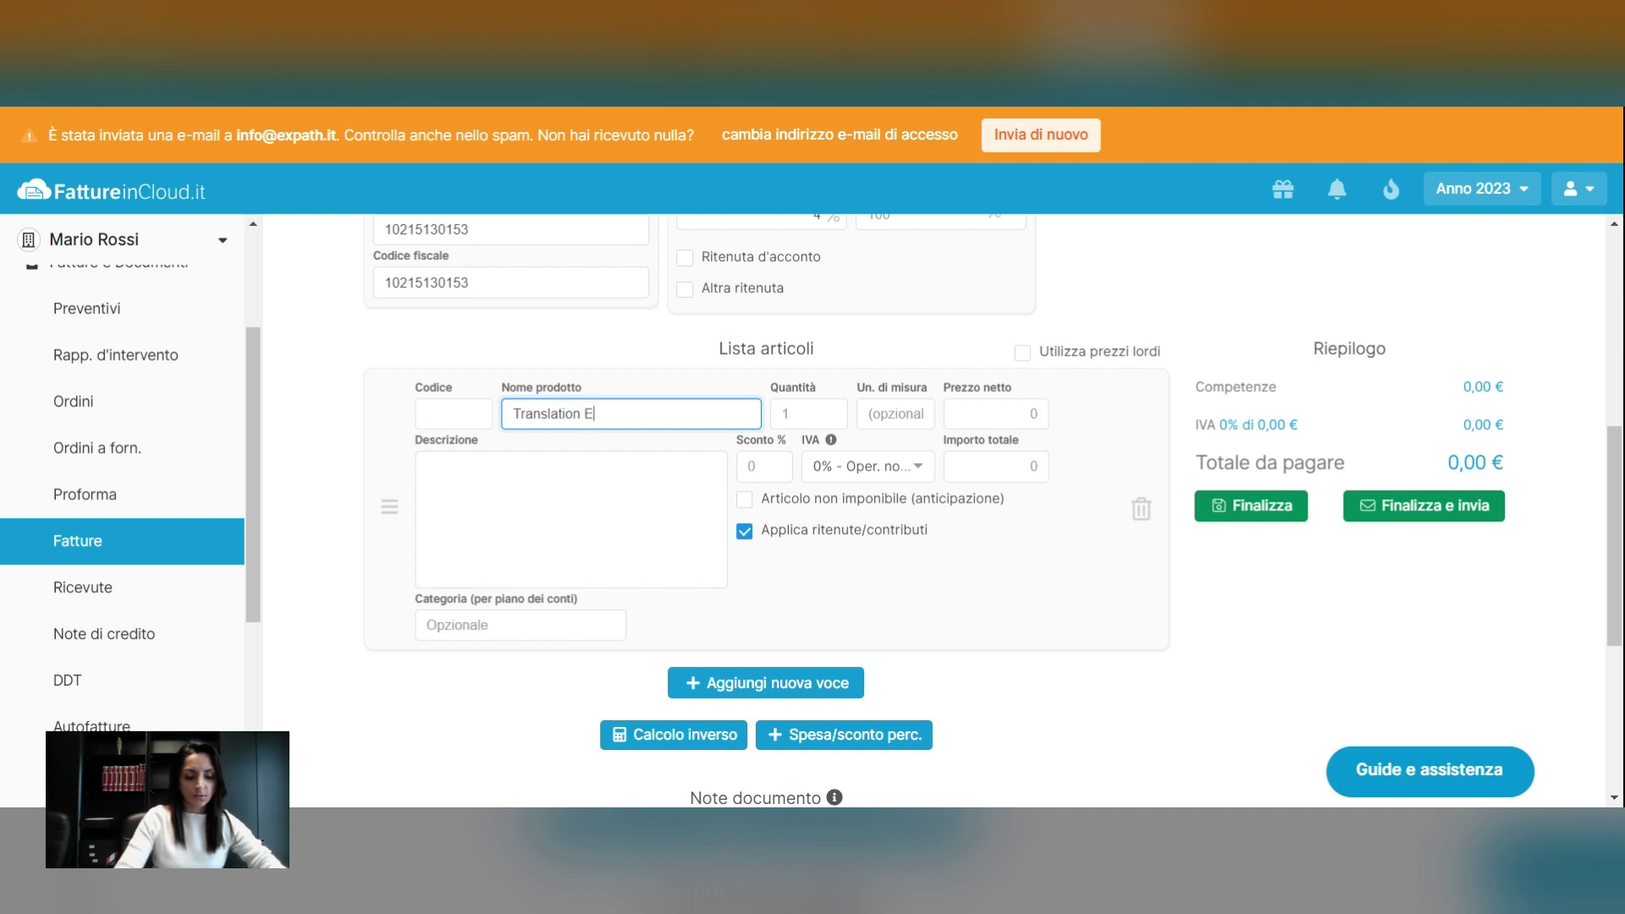
{"action": "type", "text": "NG ITA"}
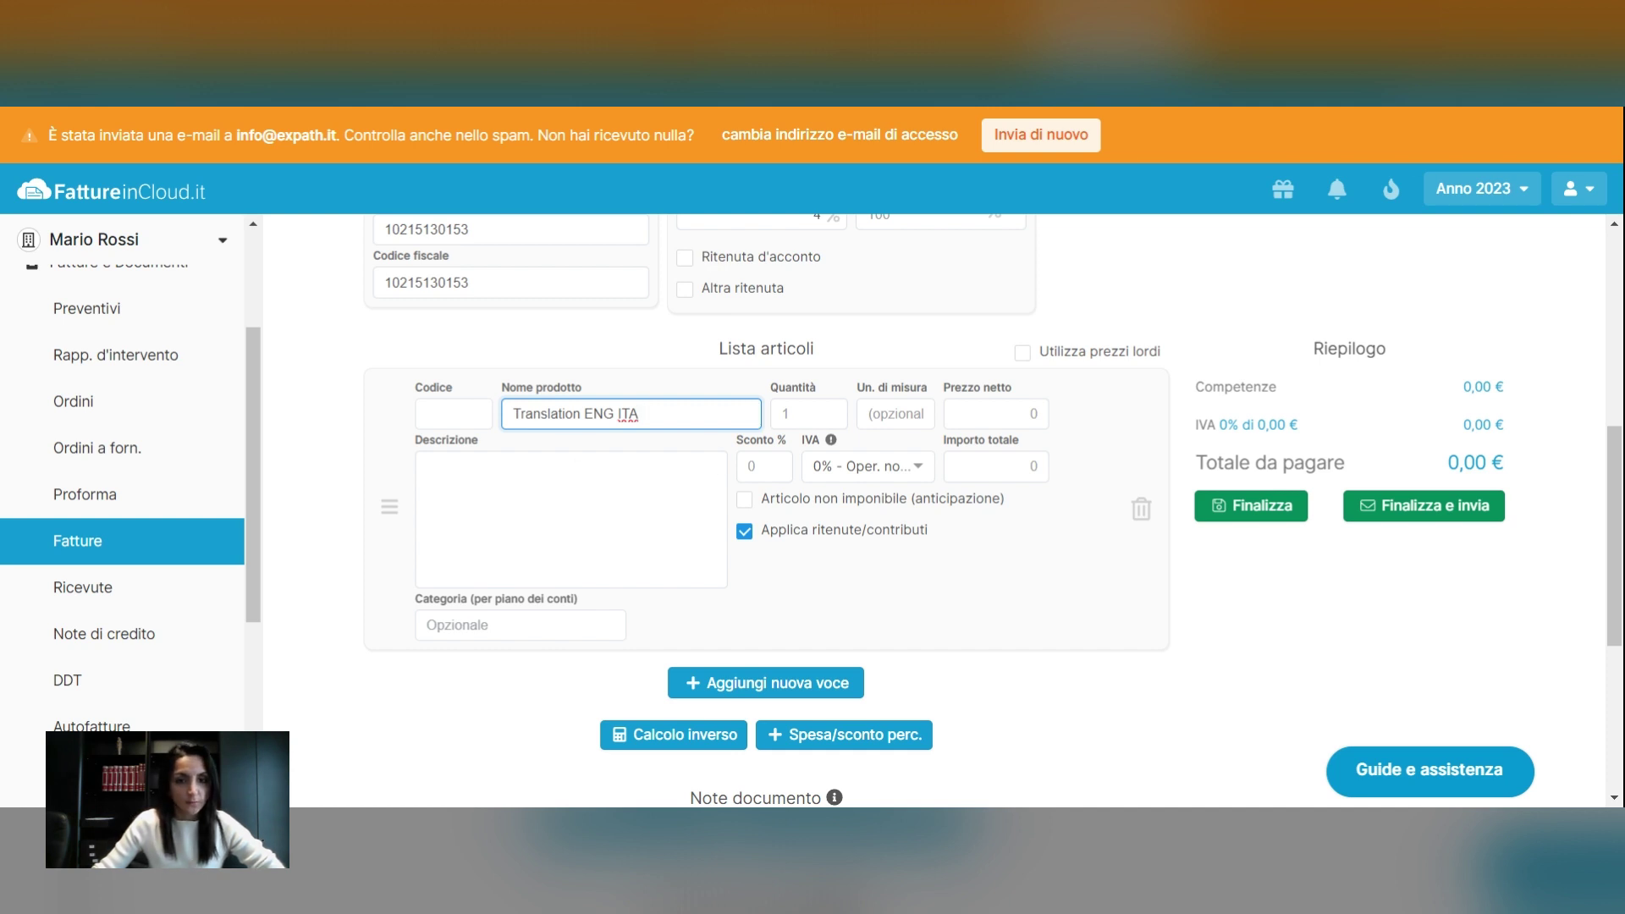
{"action": "left_click", "coordinate": [990, 414]}
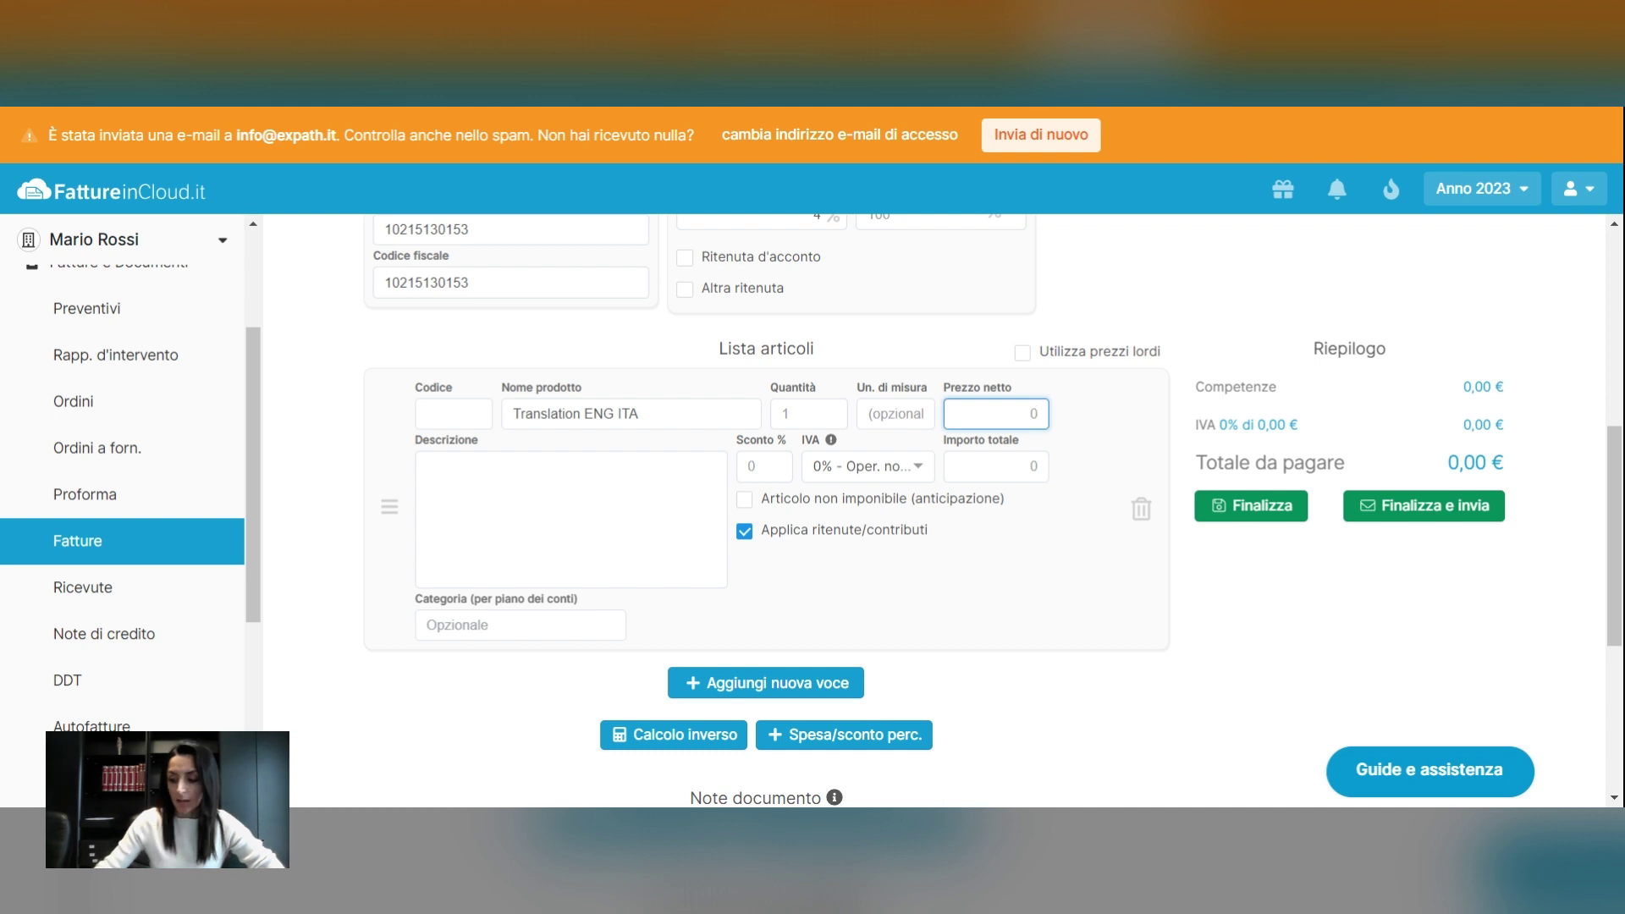
{"action": "type", "text": "1000"}
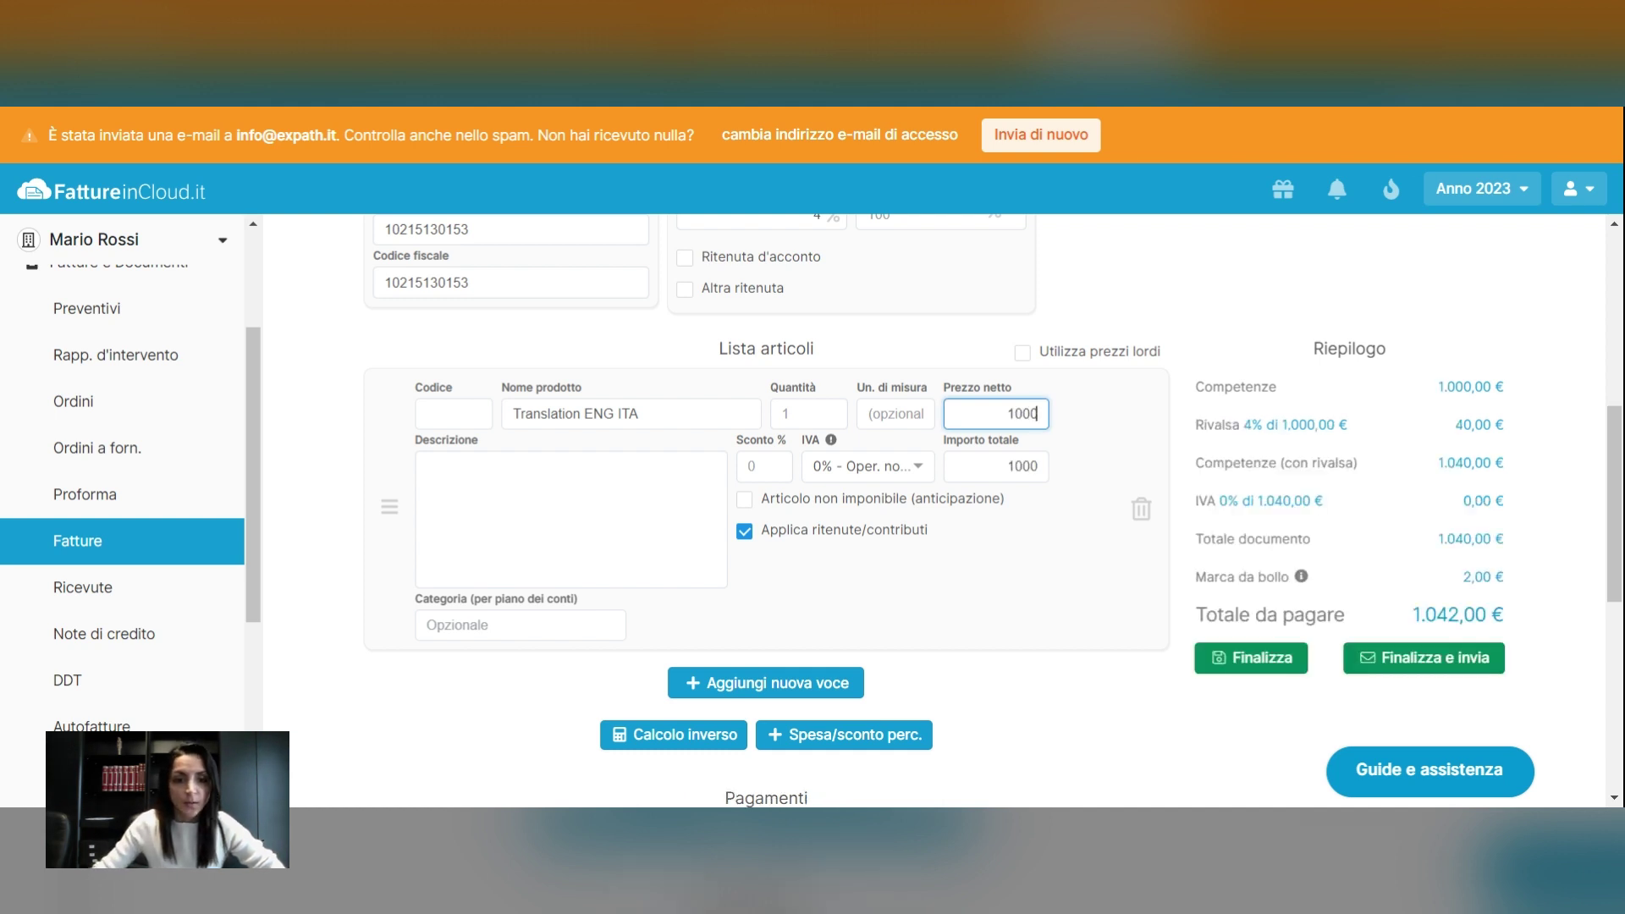
{"action": "left_click", "coordinate": [542, 499]}
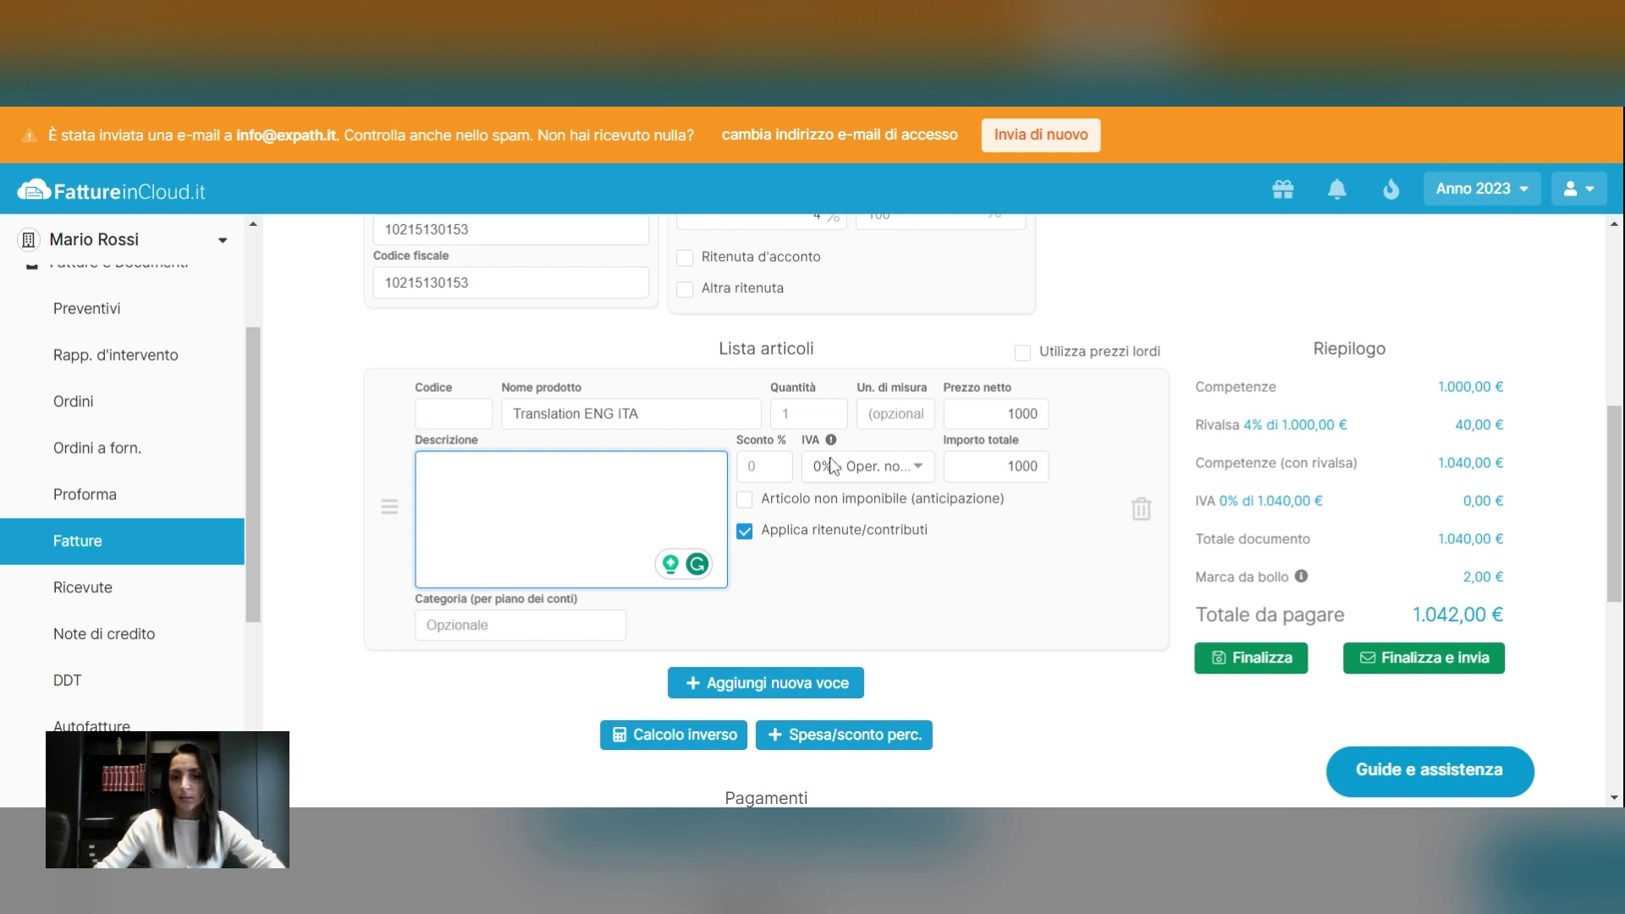
Set the item's VAT rate to '0% - Fuori campo IVA - N2.2'
{"action": "left_click", "coordinate": [898, 479]}
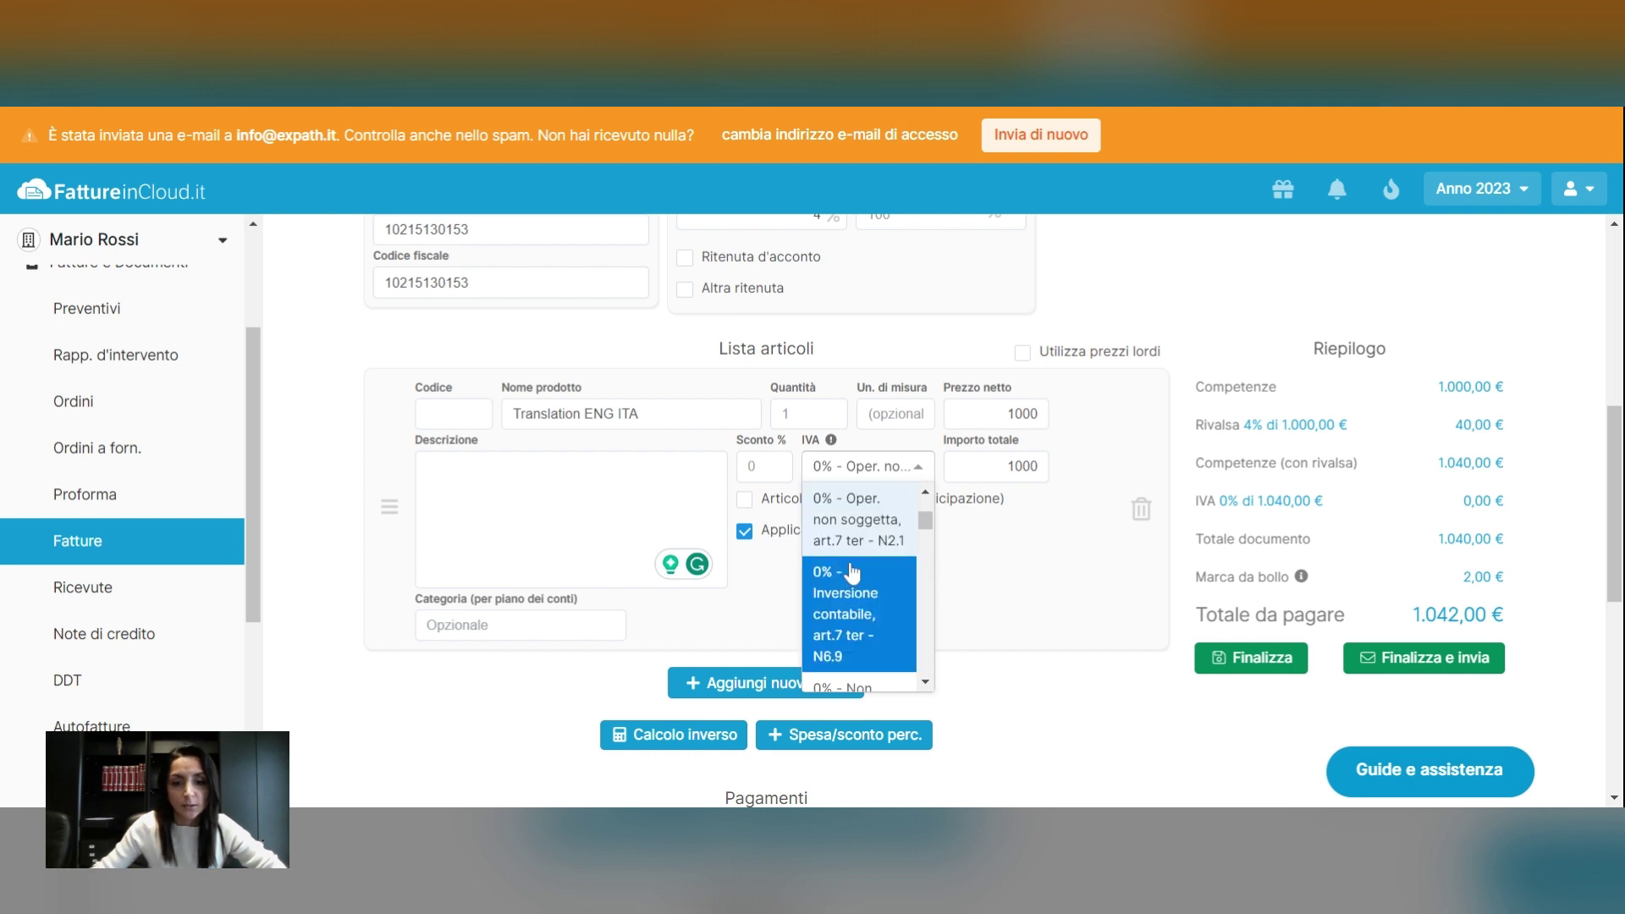
{"action": "scroll", "coordinate": [852, 565], "scroll_direction": "up", "scroll_amount": 1}
{"action": "scroll", "coordinate": [859, 592], "scroll_direction": "up", "scroll_amount": 3}
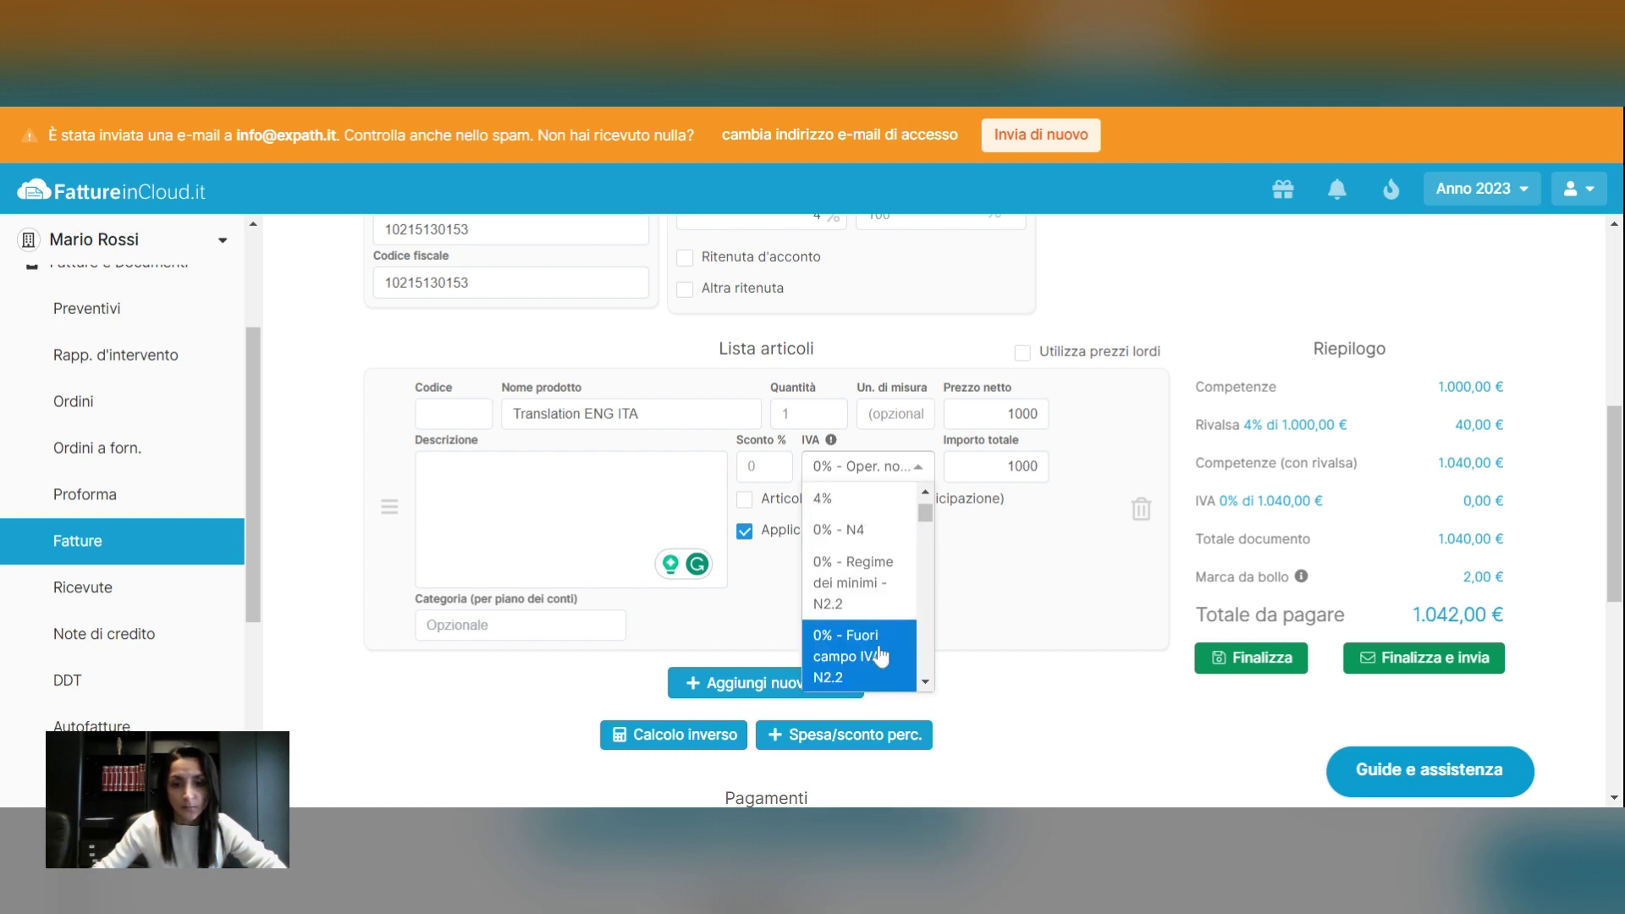
{"action": "scroll", "coordinate": [872, 634], "scroll_direction": "down", "scroll_amount": 2}
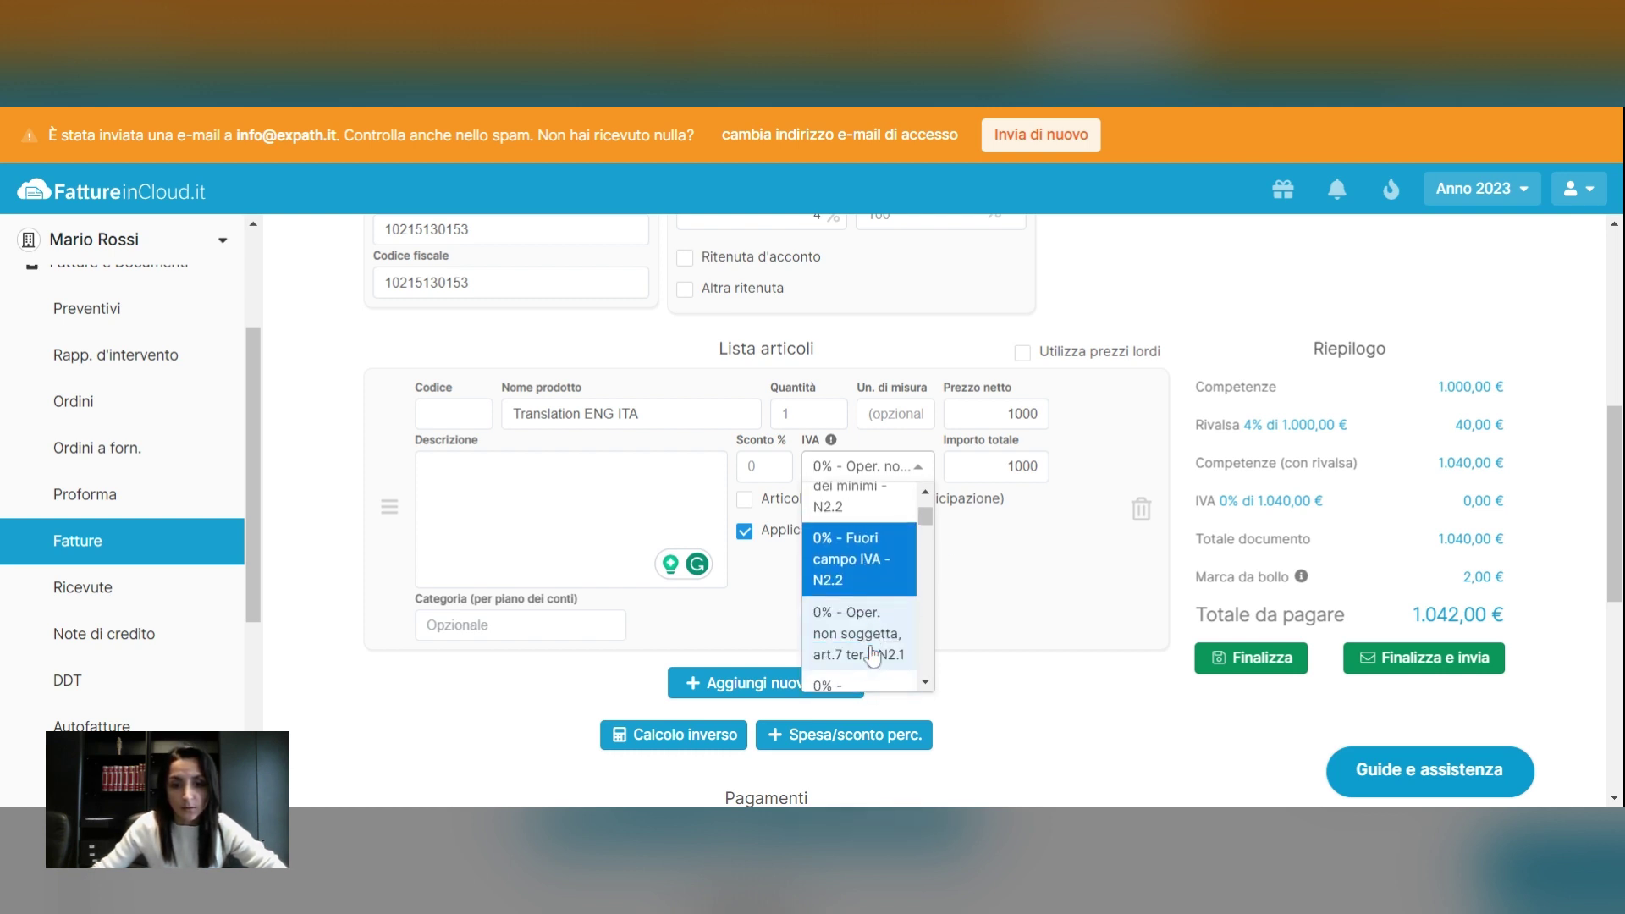
{"action": "left_click", "coordinate": [874, 574]}
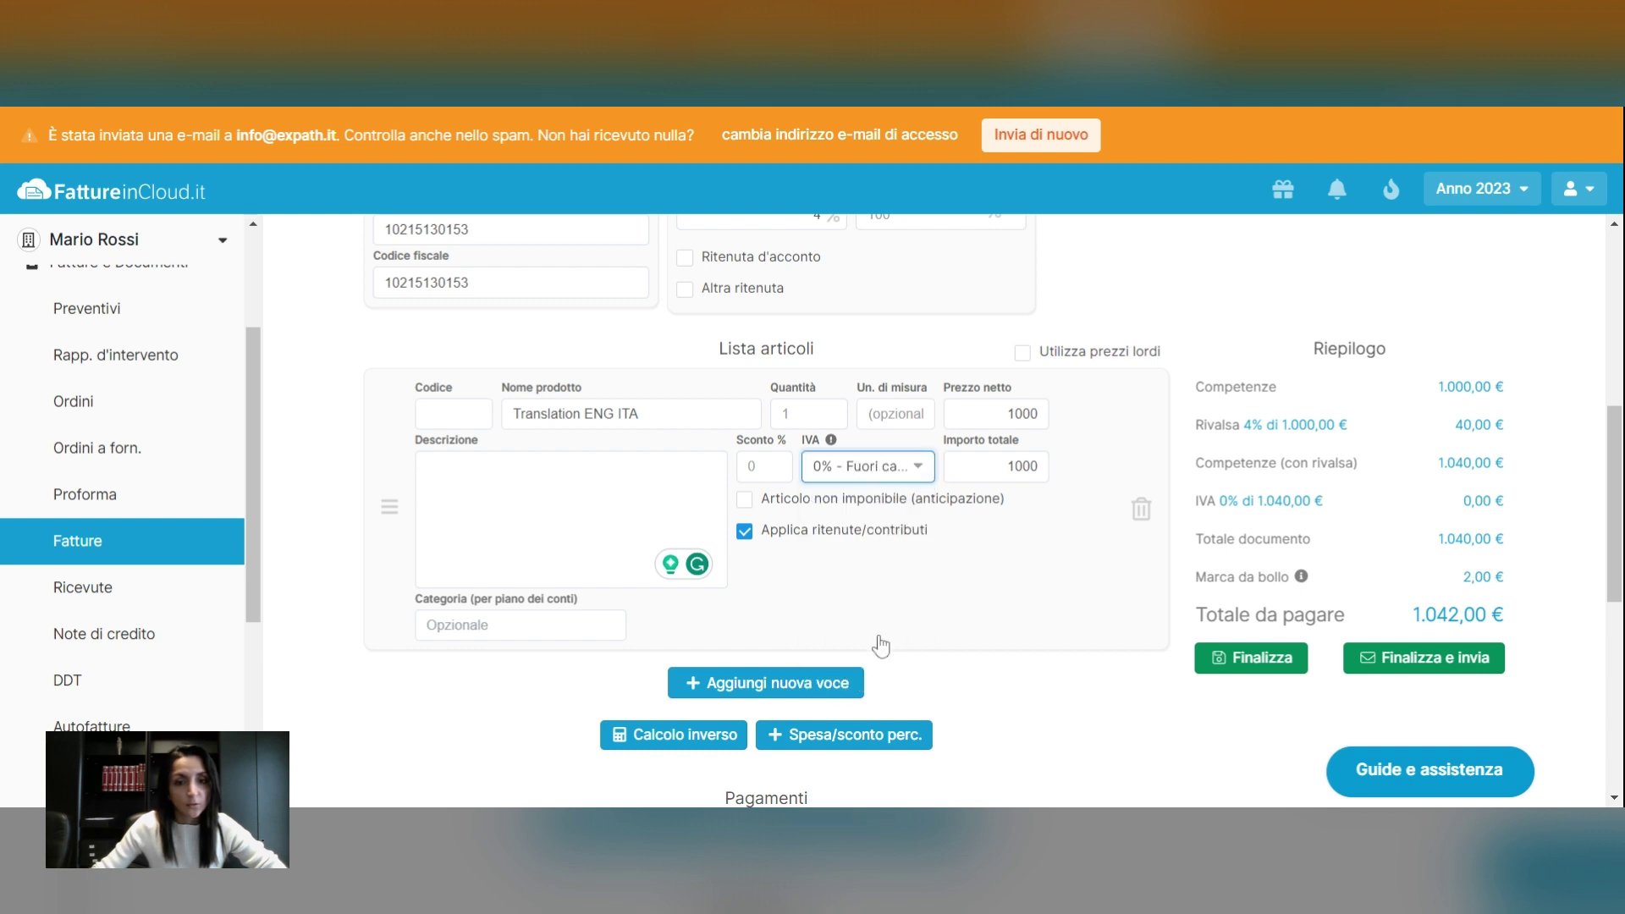
{"action": "scroll", "coordinate": [979, 633], "scroll_direction": "down", "scroll_amount": 1}
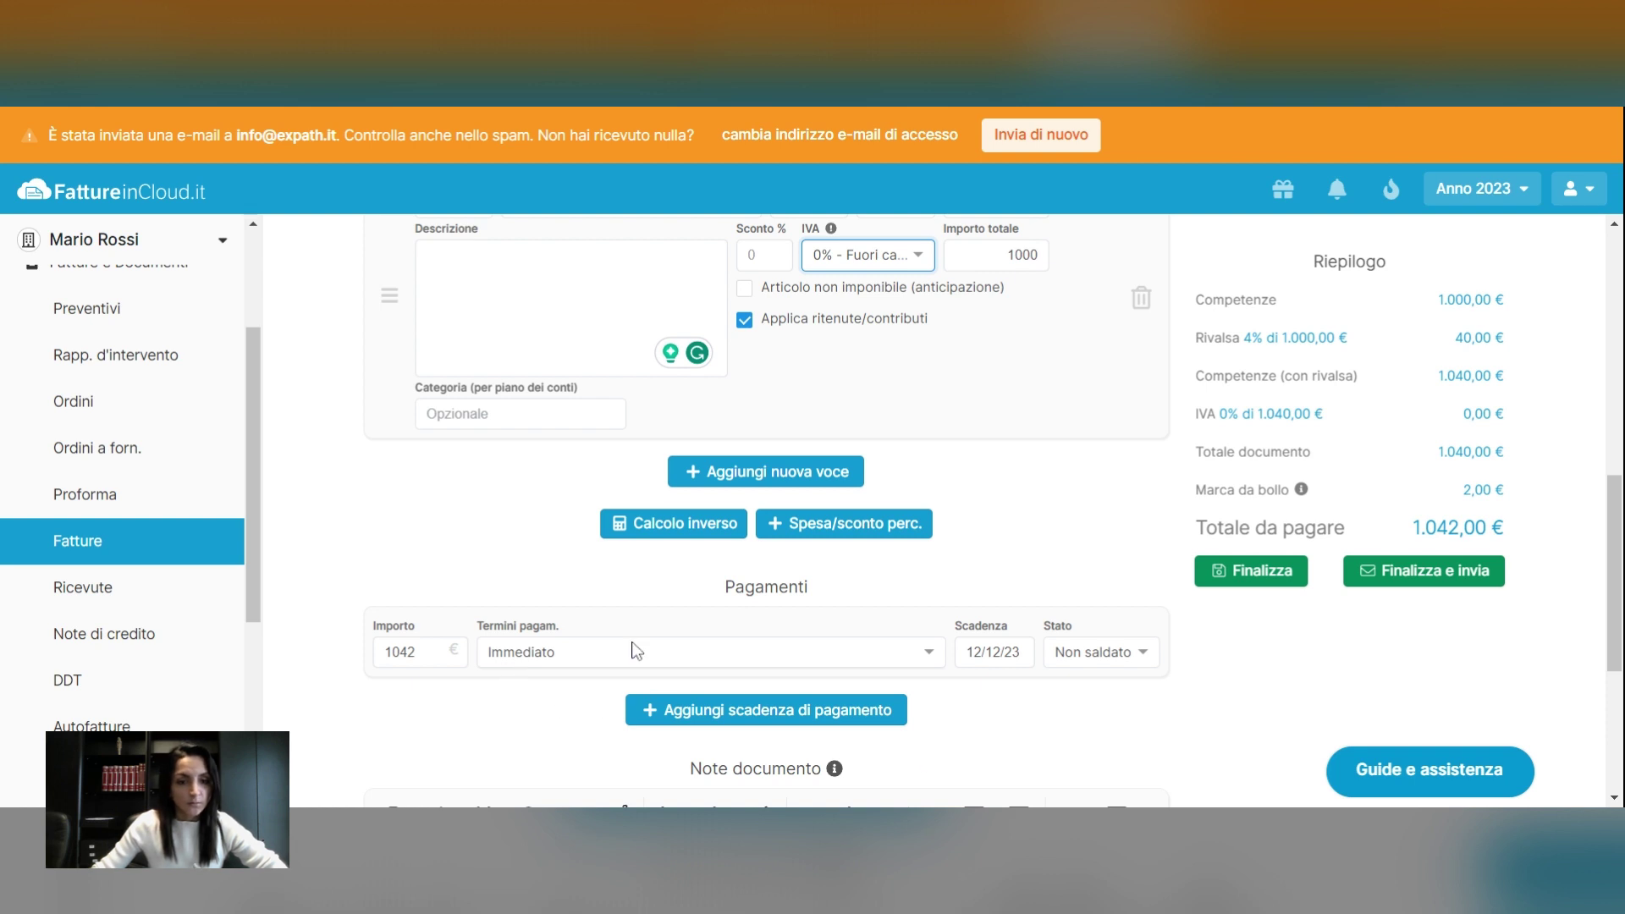
{"action": "scroll", "coordinate": [785, 509], "scroll_direction": "down", "scroll_amount": 2}
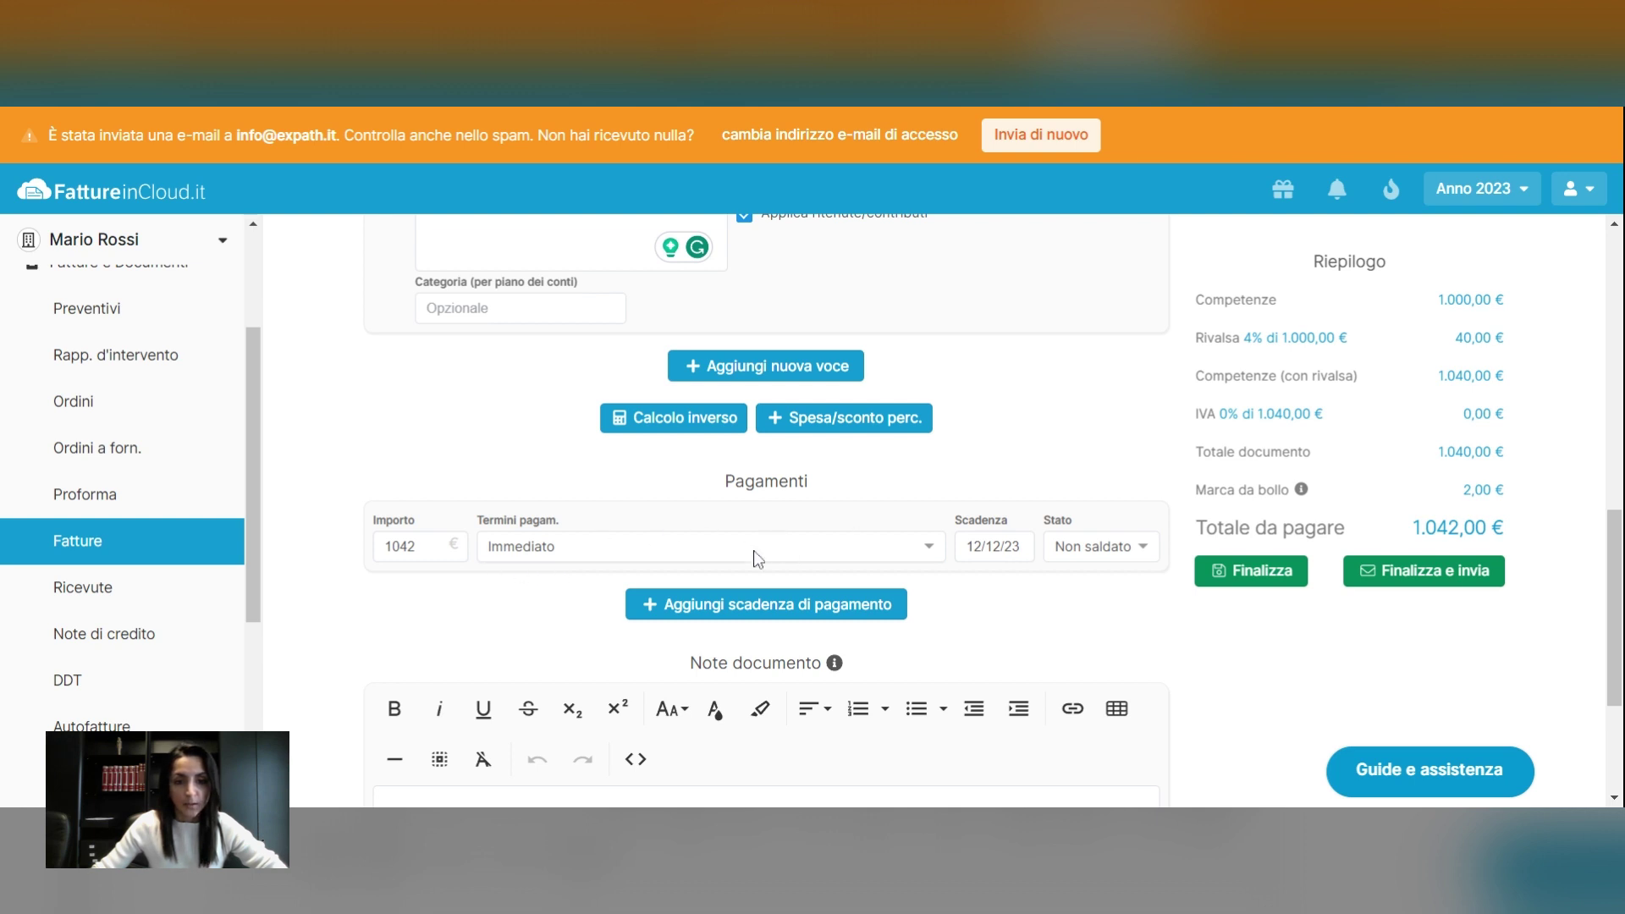
{"action": "left_click", "coordinate": [682, 546]}
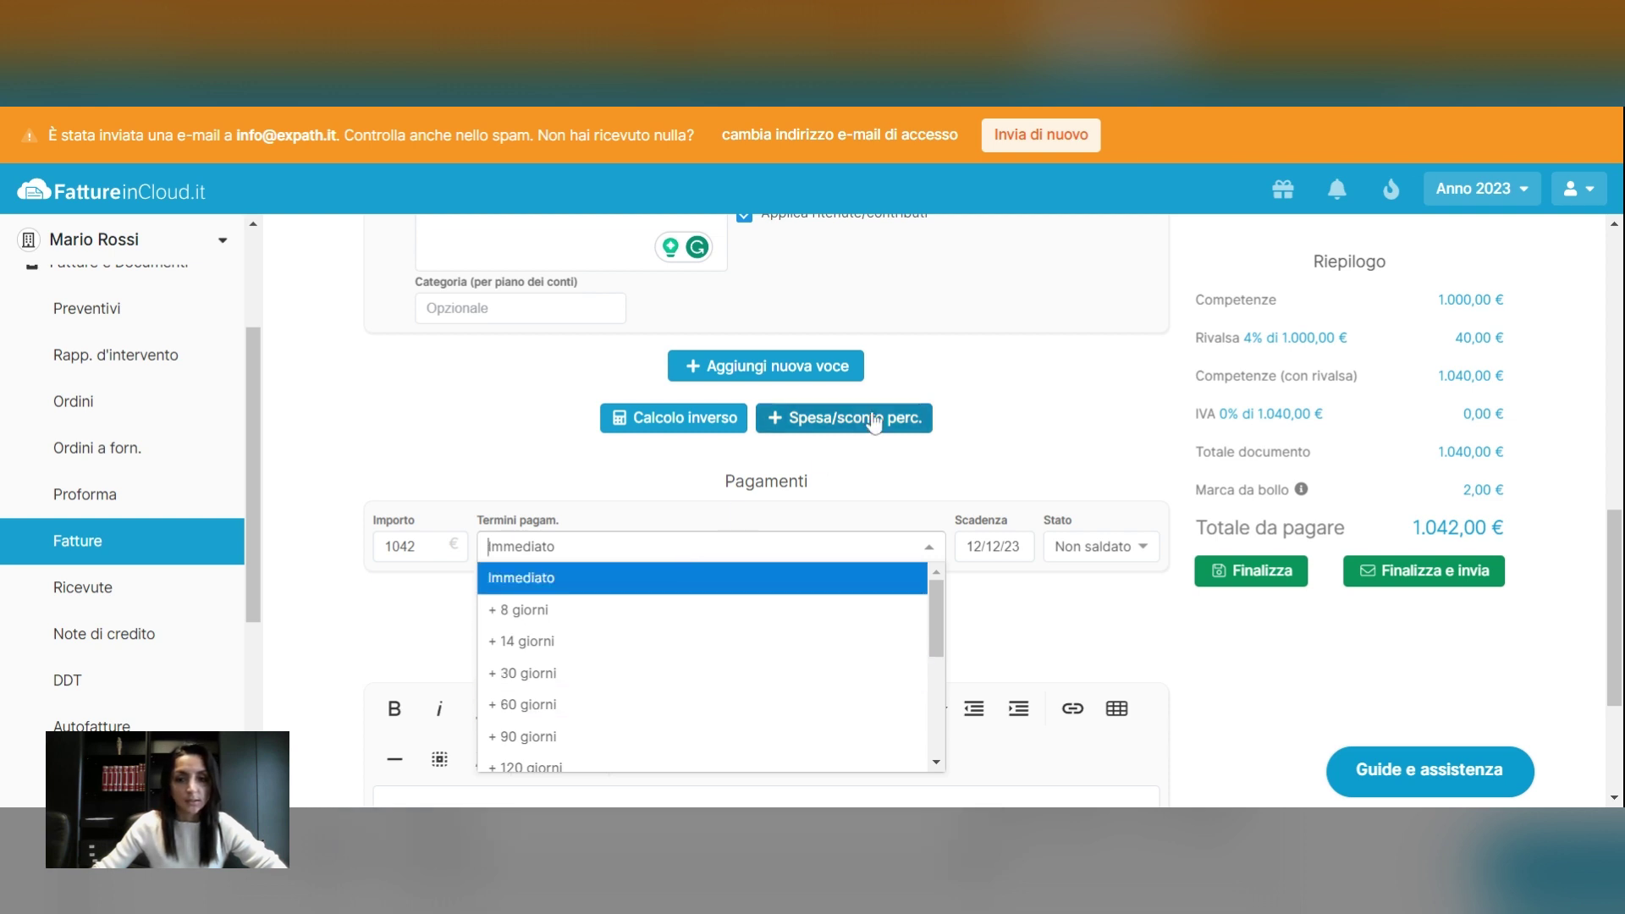
{"action": "left_click", "coordinate": [1094, 391]}
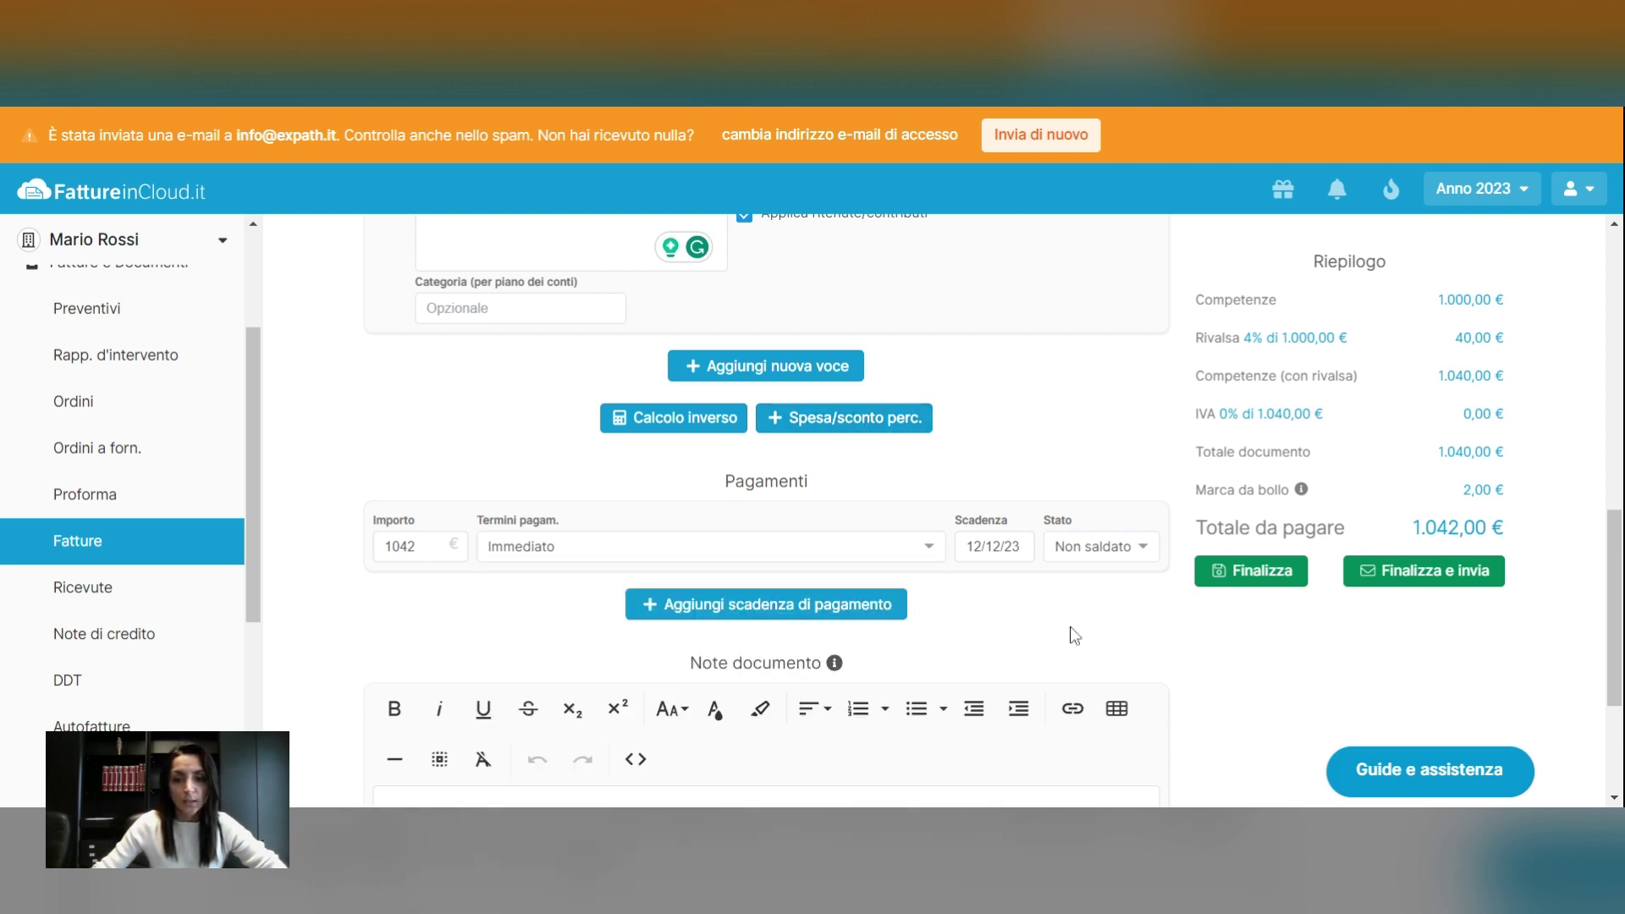
{"action": "scroll", "coordinate": [1208, 685], "scroll_direction": "down", "scroll_amount": 1}
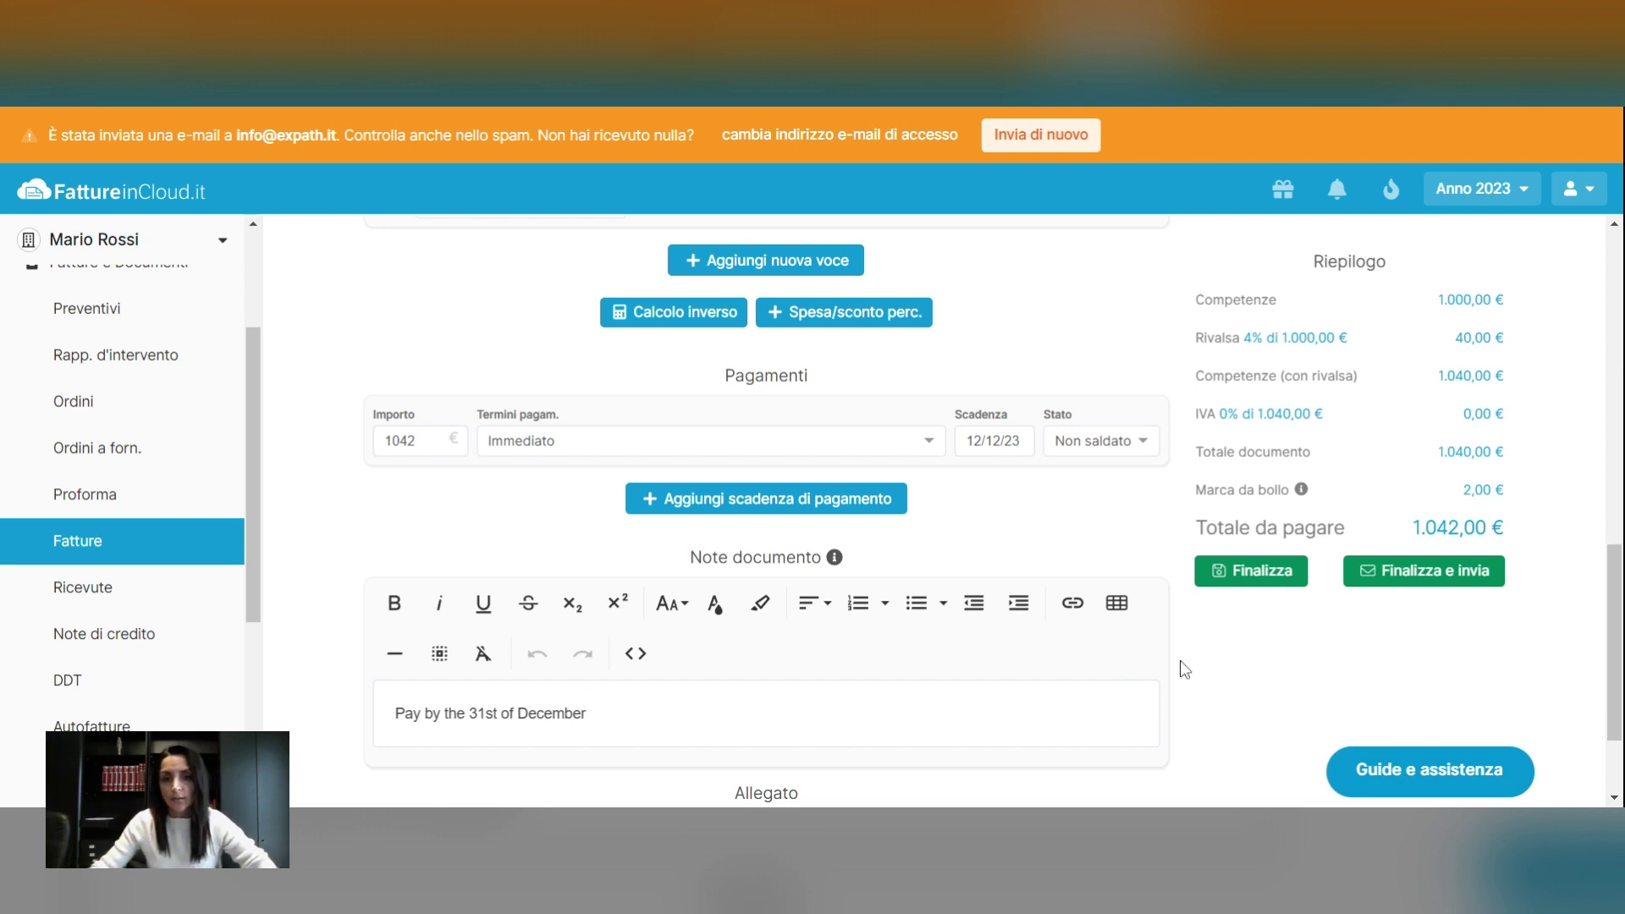
{"action": "scroll", "coordinate": [1189, 658], "scroll_direction": "down", "scroll_amount": 1}
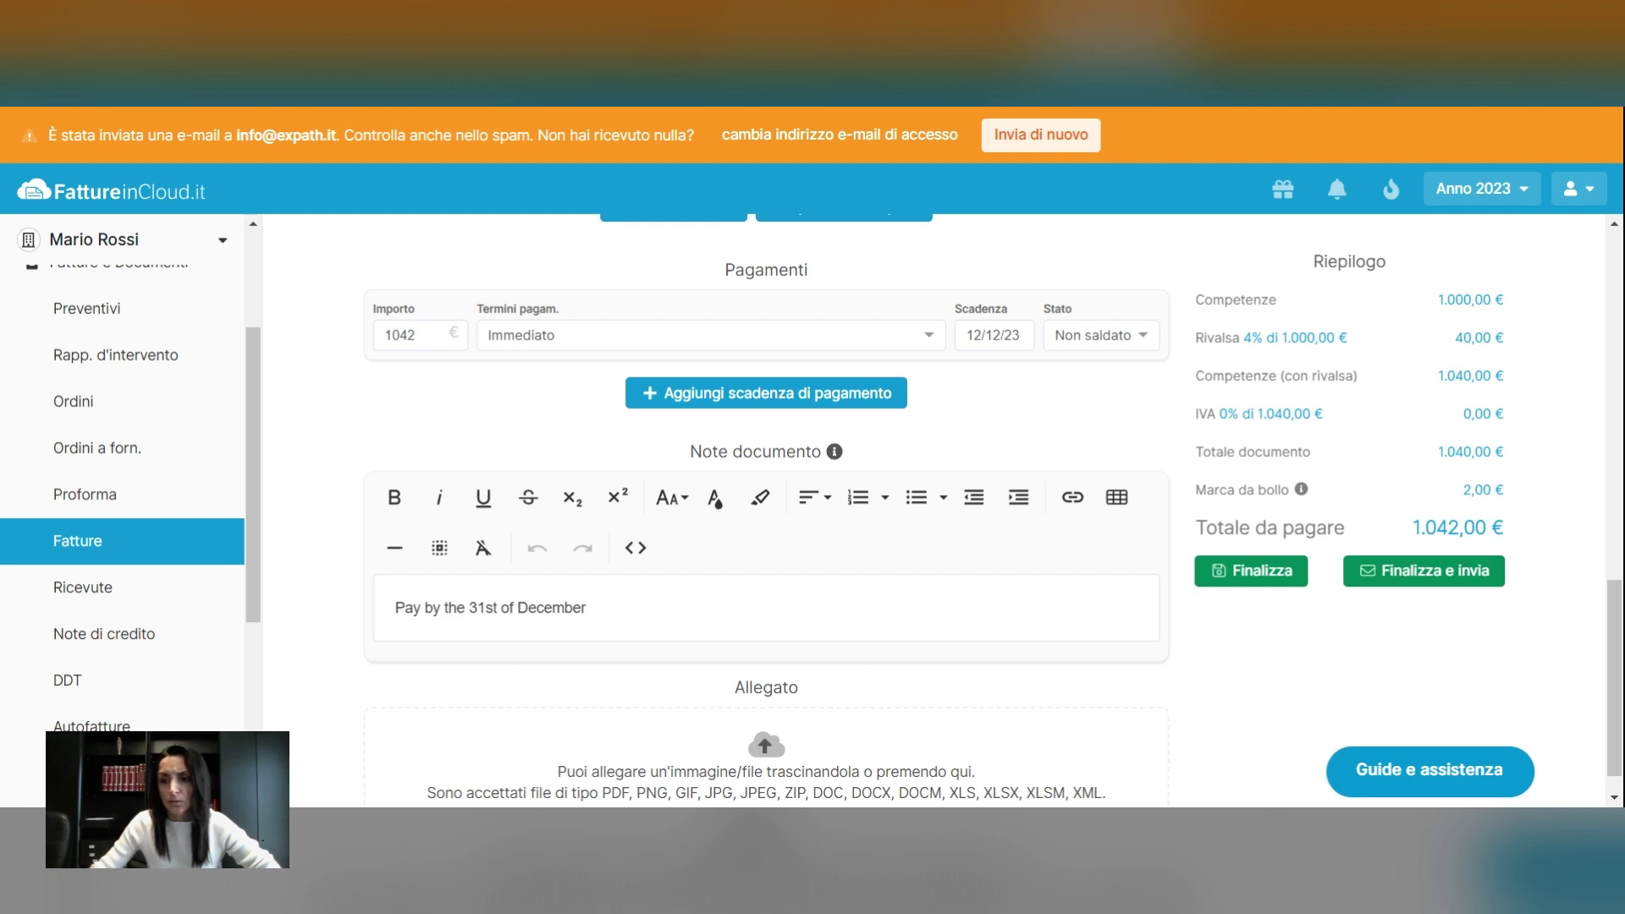
{"action": "scroll", "coordinate": [1233, 703], "scroll_direction": "up", "scroll_amount": 1}
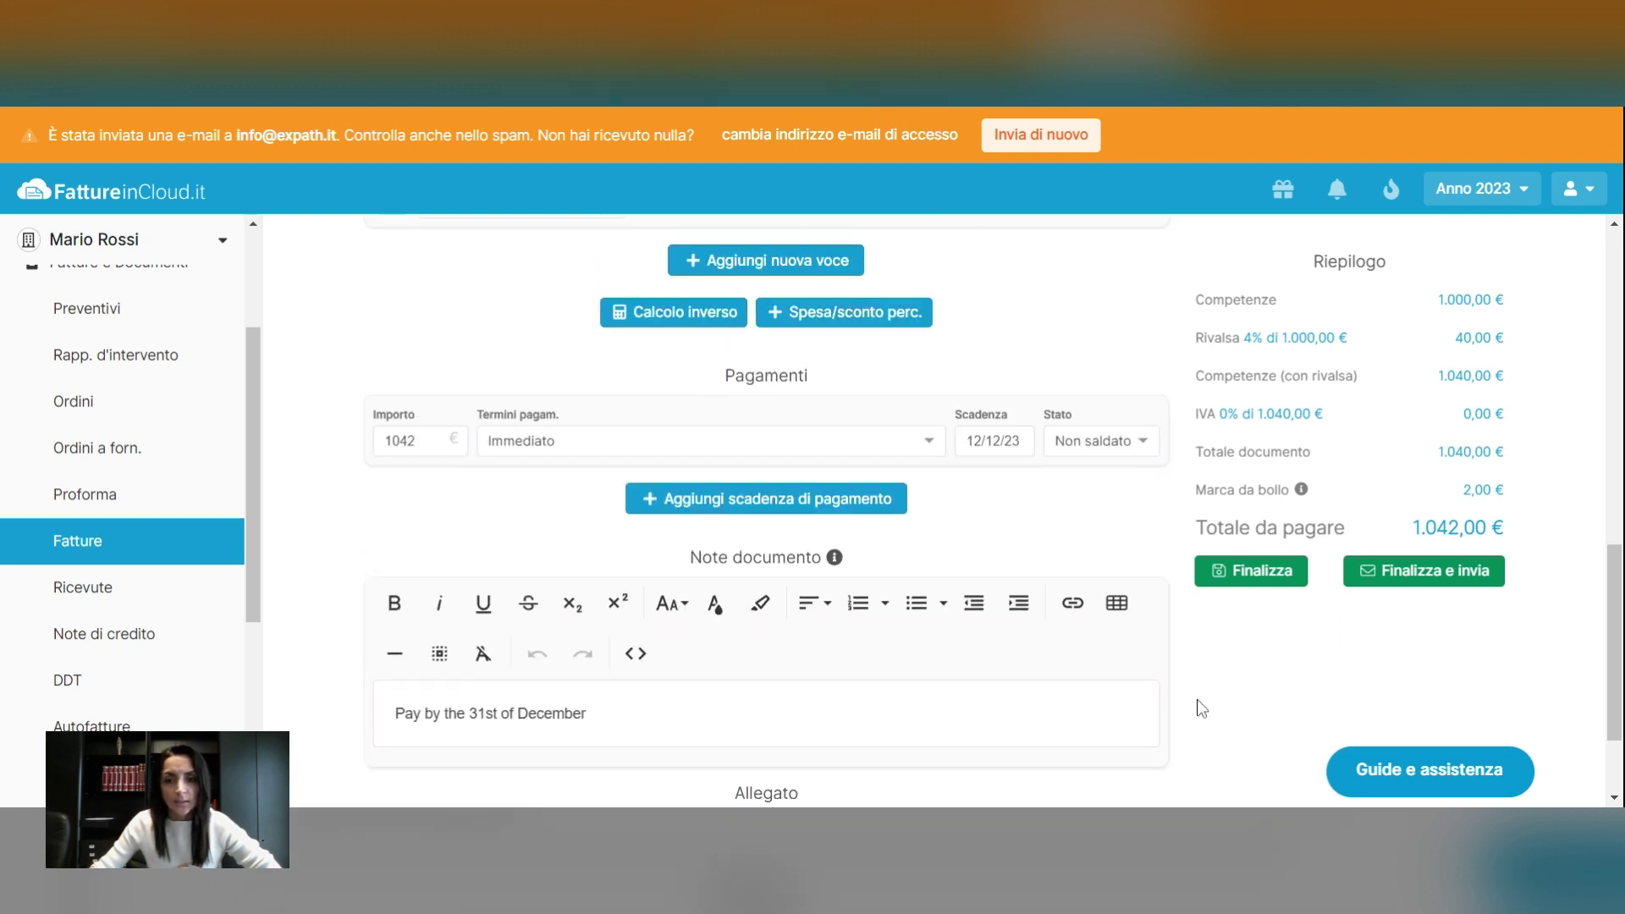
{"action": "scroll", "coordinate": [1327, 601], "scroll_direction": "up", "scroll_amount": 5}
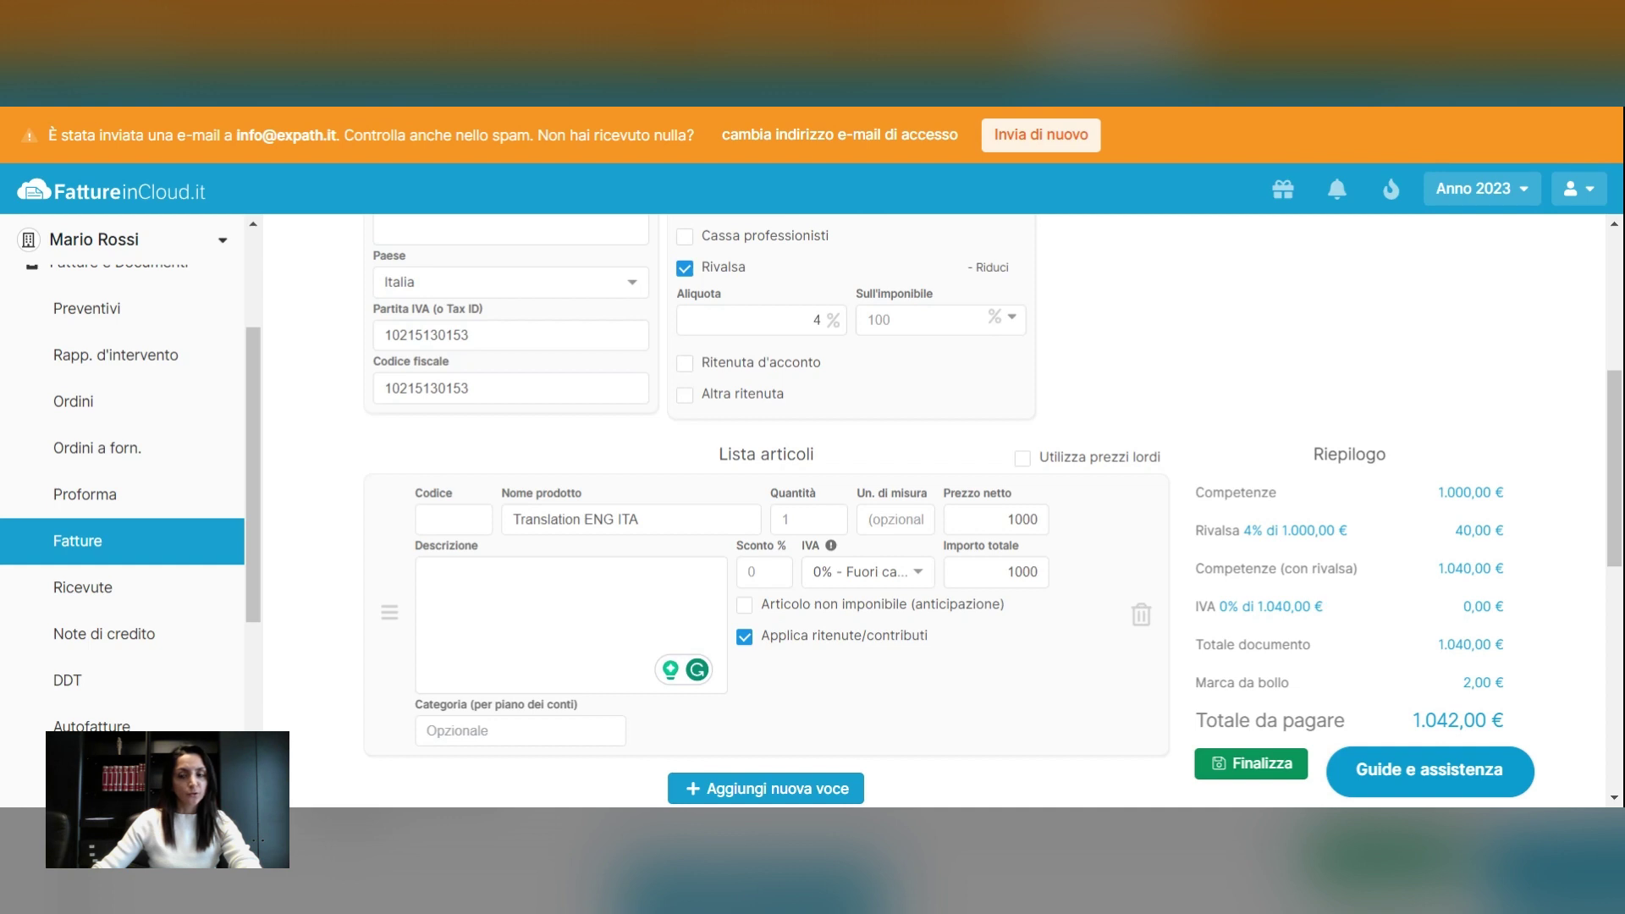
{"action": "scroll", "coordinate": [1300, 599], "scroll_direction": "down", "scroll_amount": 1}
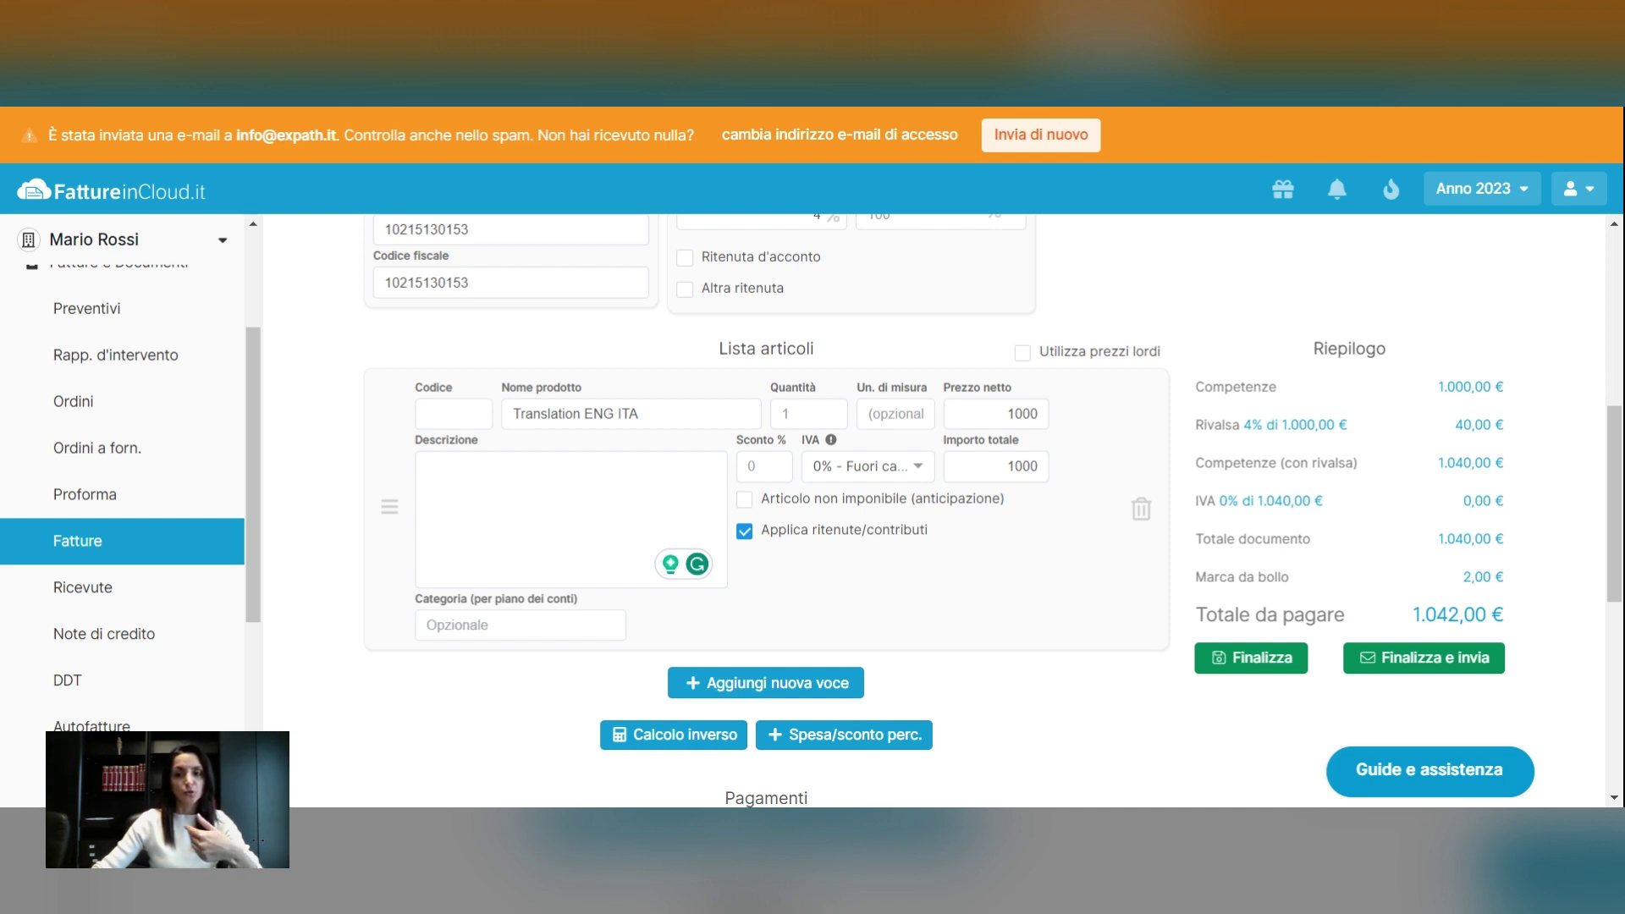
{"action": "left_click_drag", "start_coordinate": [1412, 615], "coordinate": [1447, 615]}
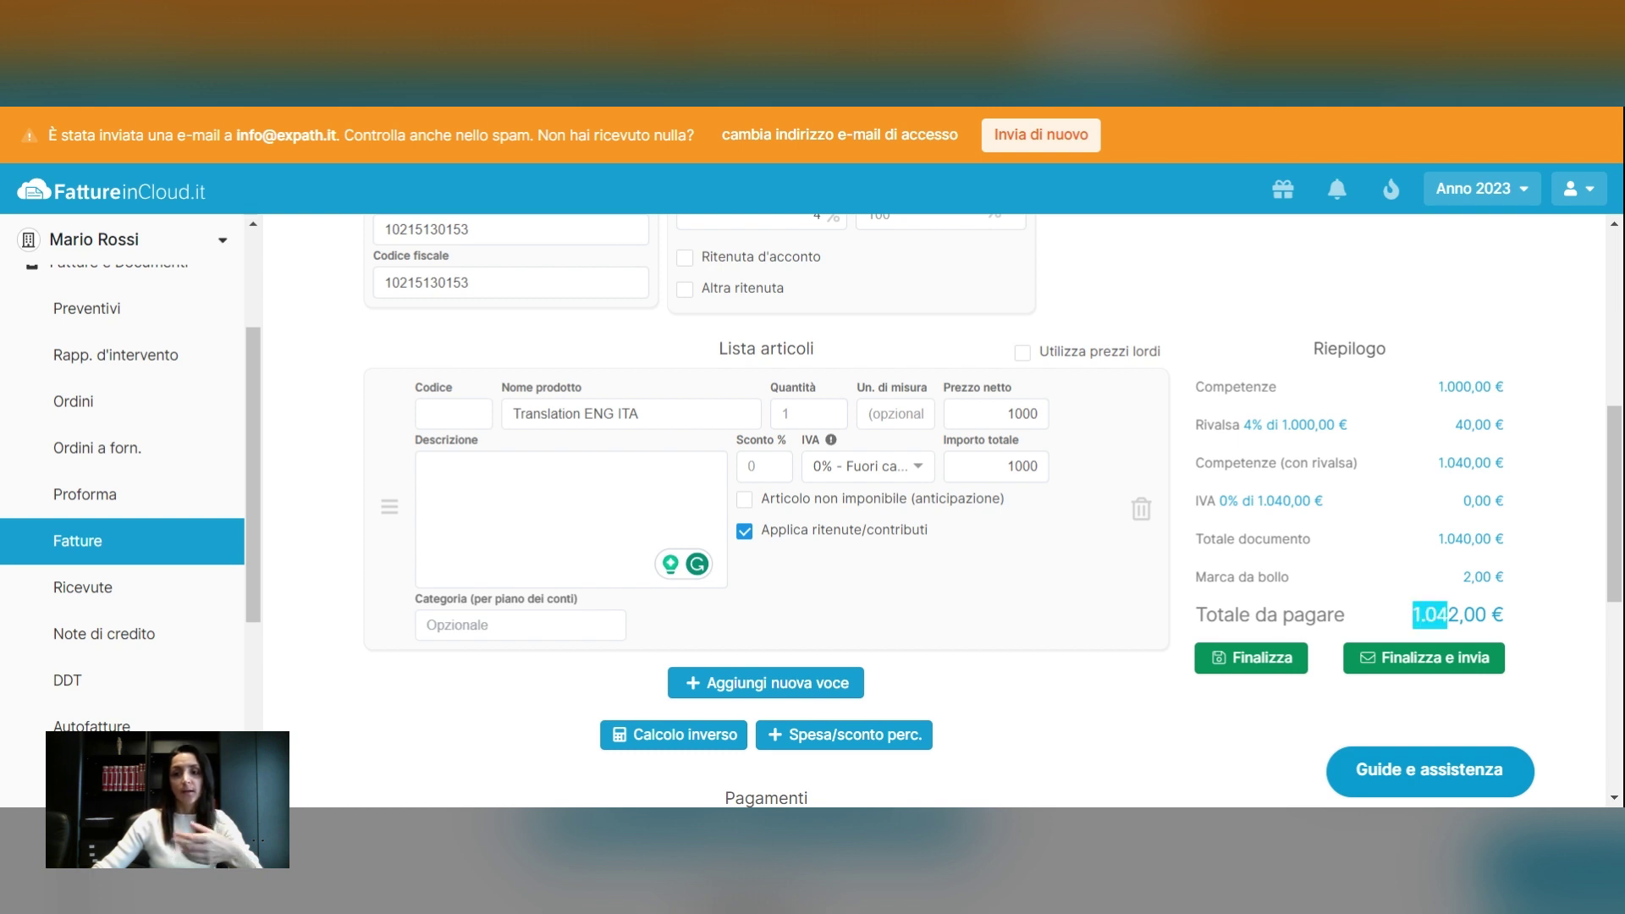
{"action": "left_click", "coordinate": [1493, 598]}
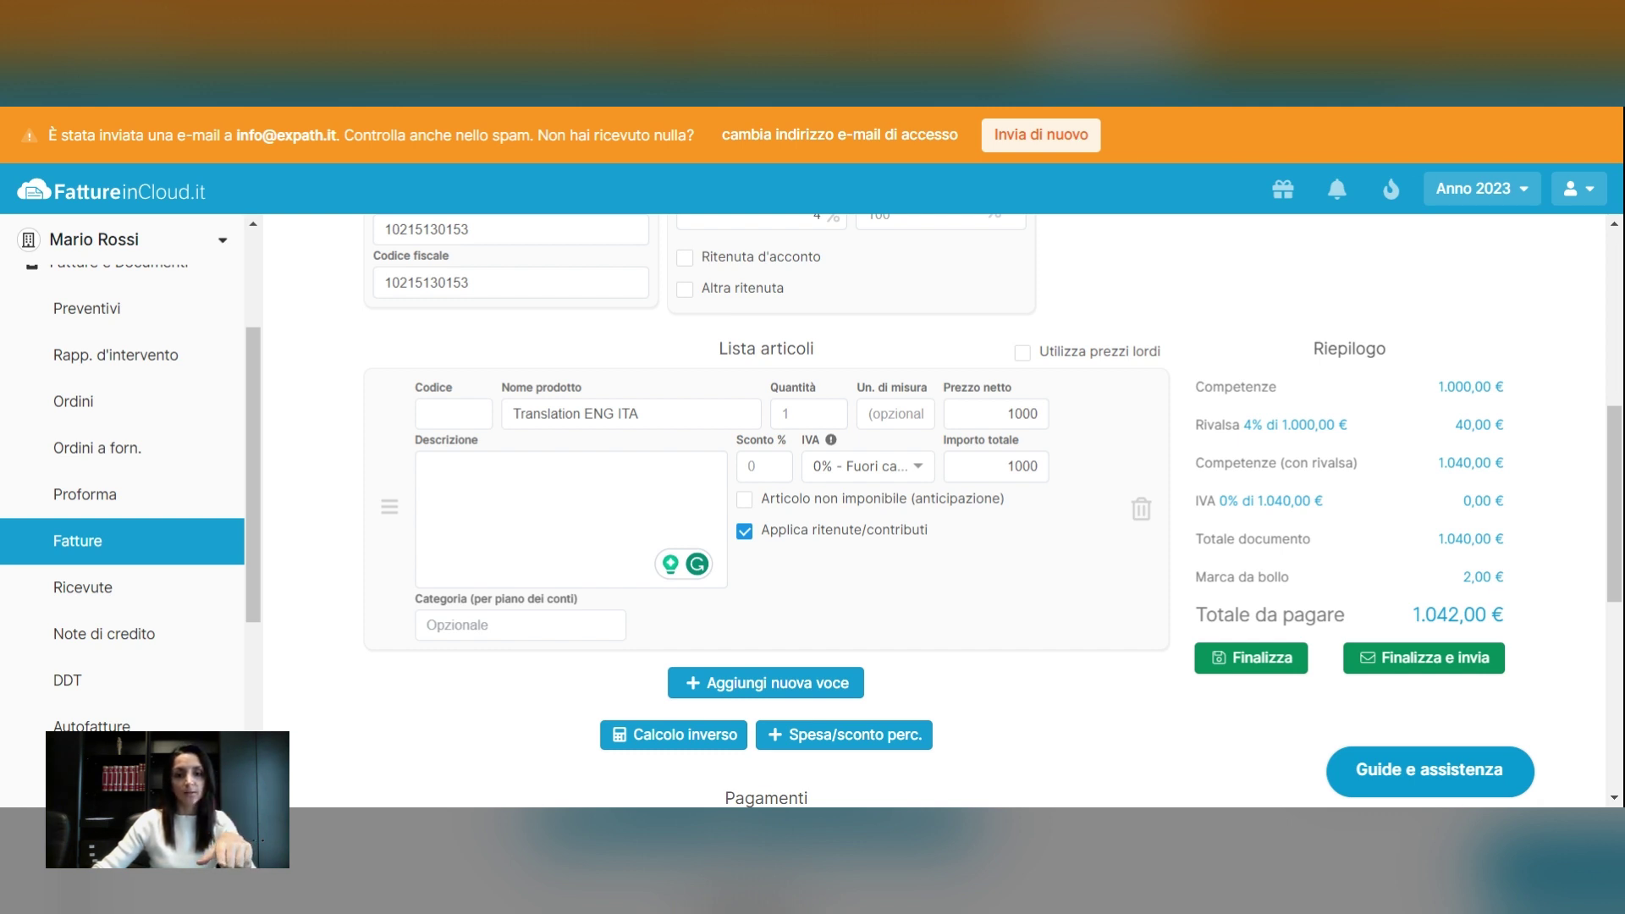
{"action": "scroll", "coordinate": [1015, 694], "scroll_direction": "down", "scroll_amount": 1}
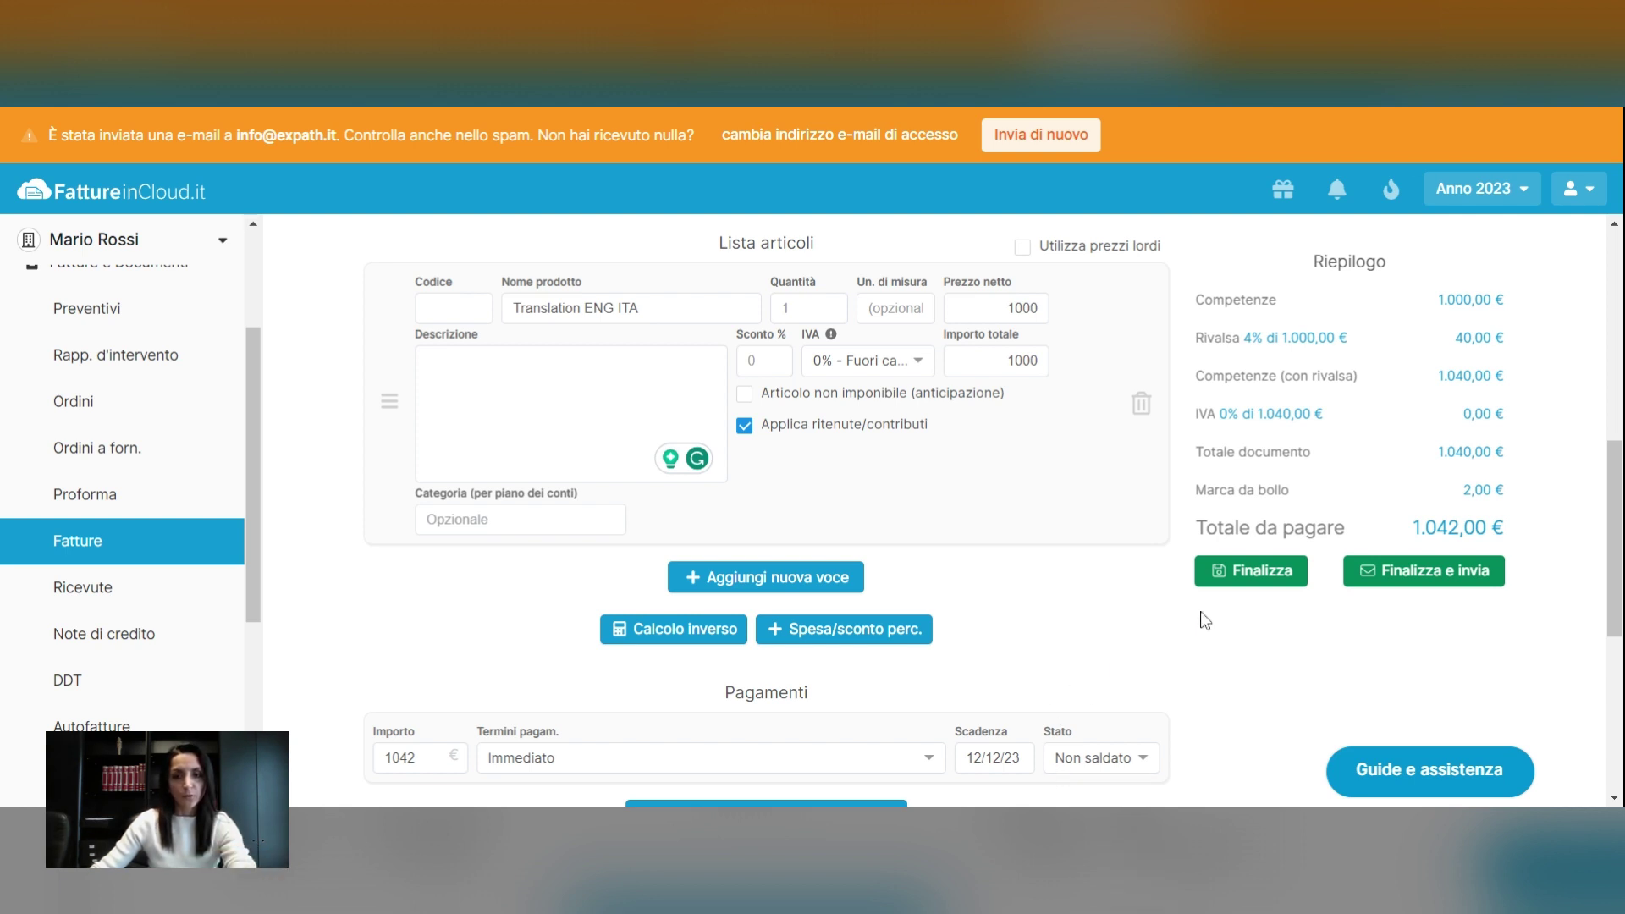
Keep the Bright Colors layout and enable 'Mostra bottone Paga con PayPal'
{"action": "scroll", "coordinate": [1117, 647], "scroll_direction": "up", "scroll_amount": 1}
{"action": "scroll", "coordinate": [1117, 647], "scroll_direction": "up", "scroll_amount": 5}
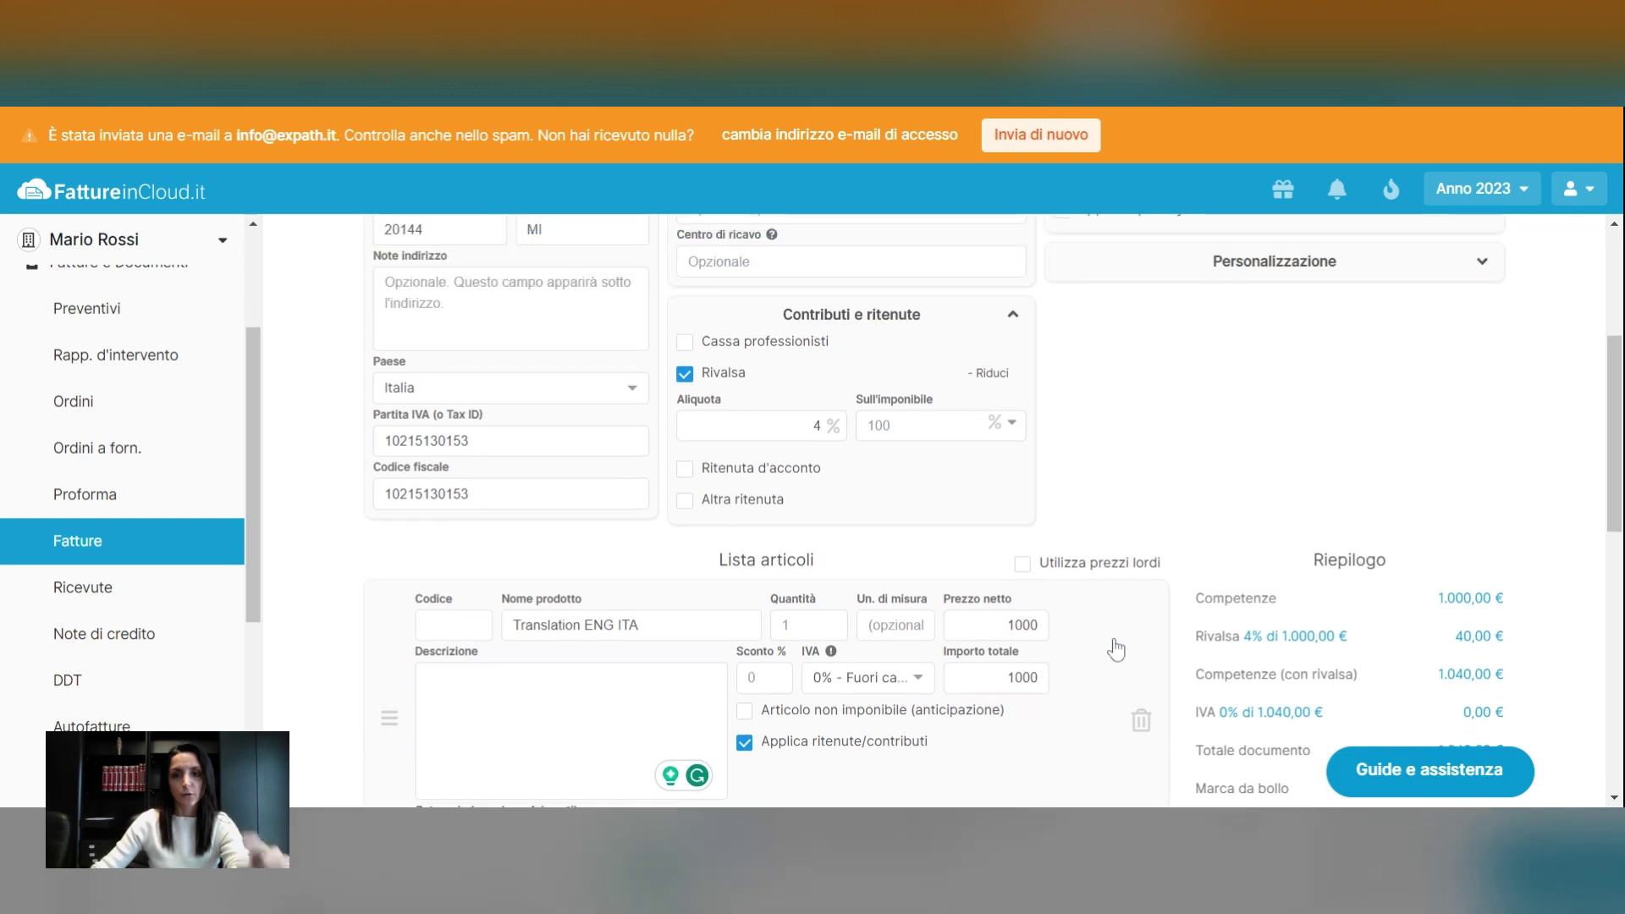
{"action": "scroll", "coordinate": [1294, 470], "scroll_direction": "up", "scroll_amount": 1}
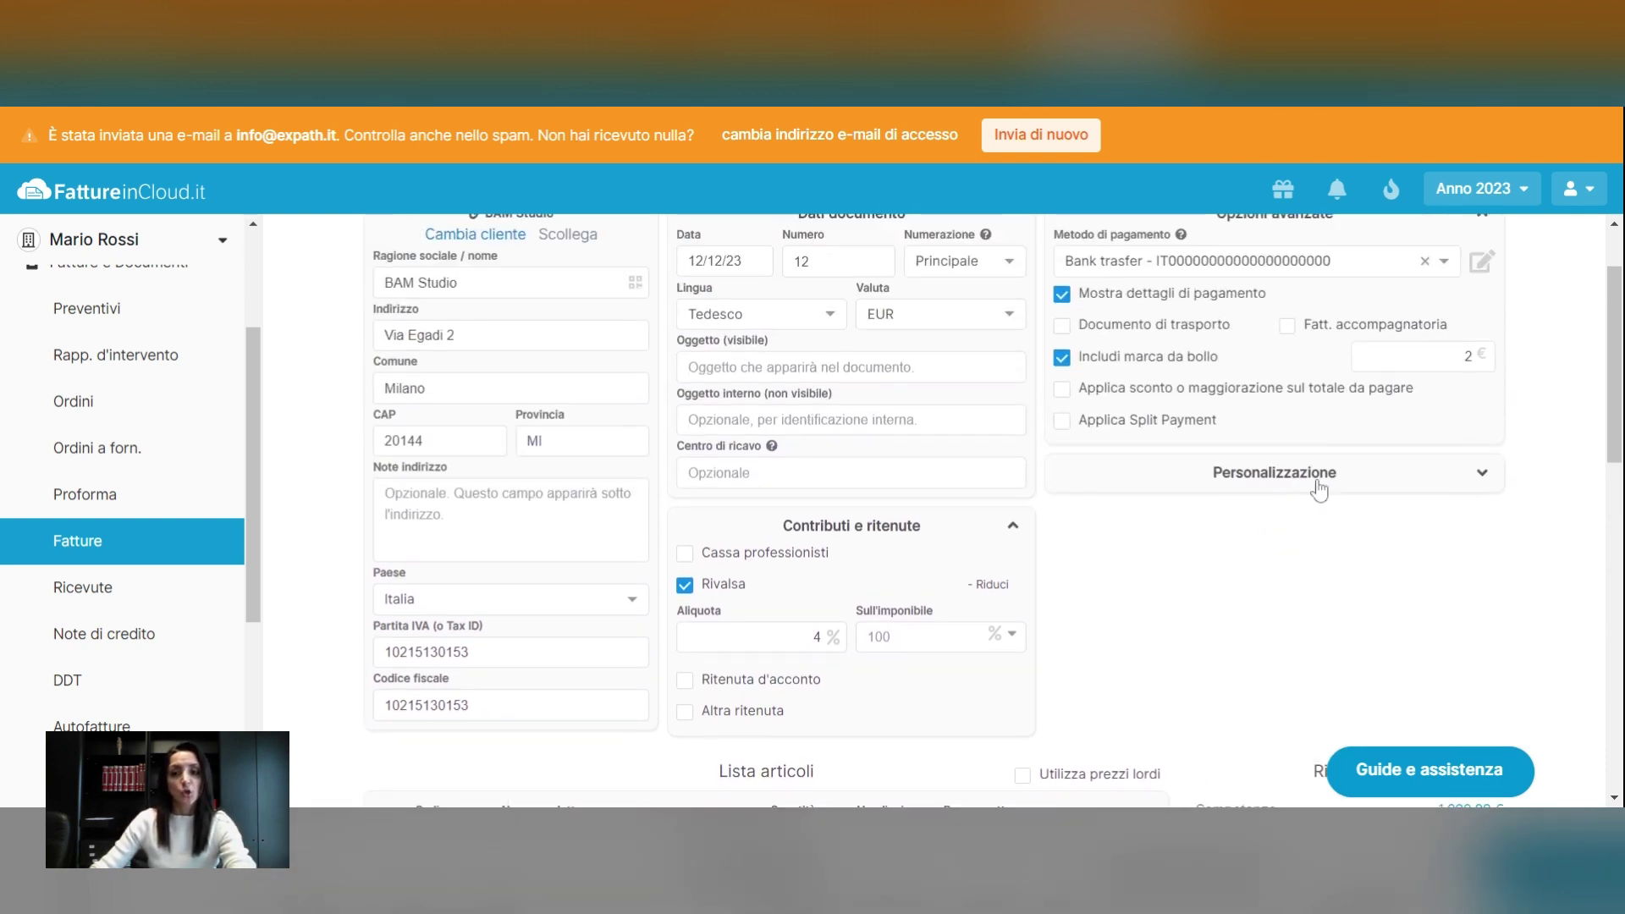
{"action": "left_click", "coordinate": [1413, 483]}
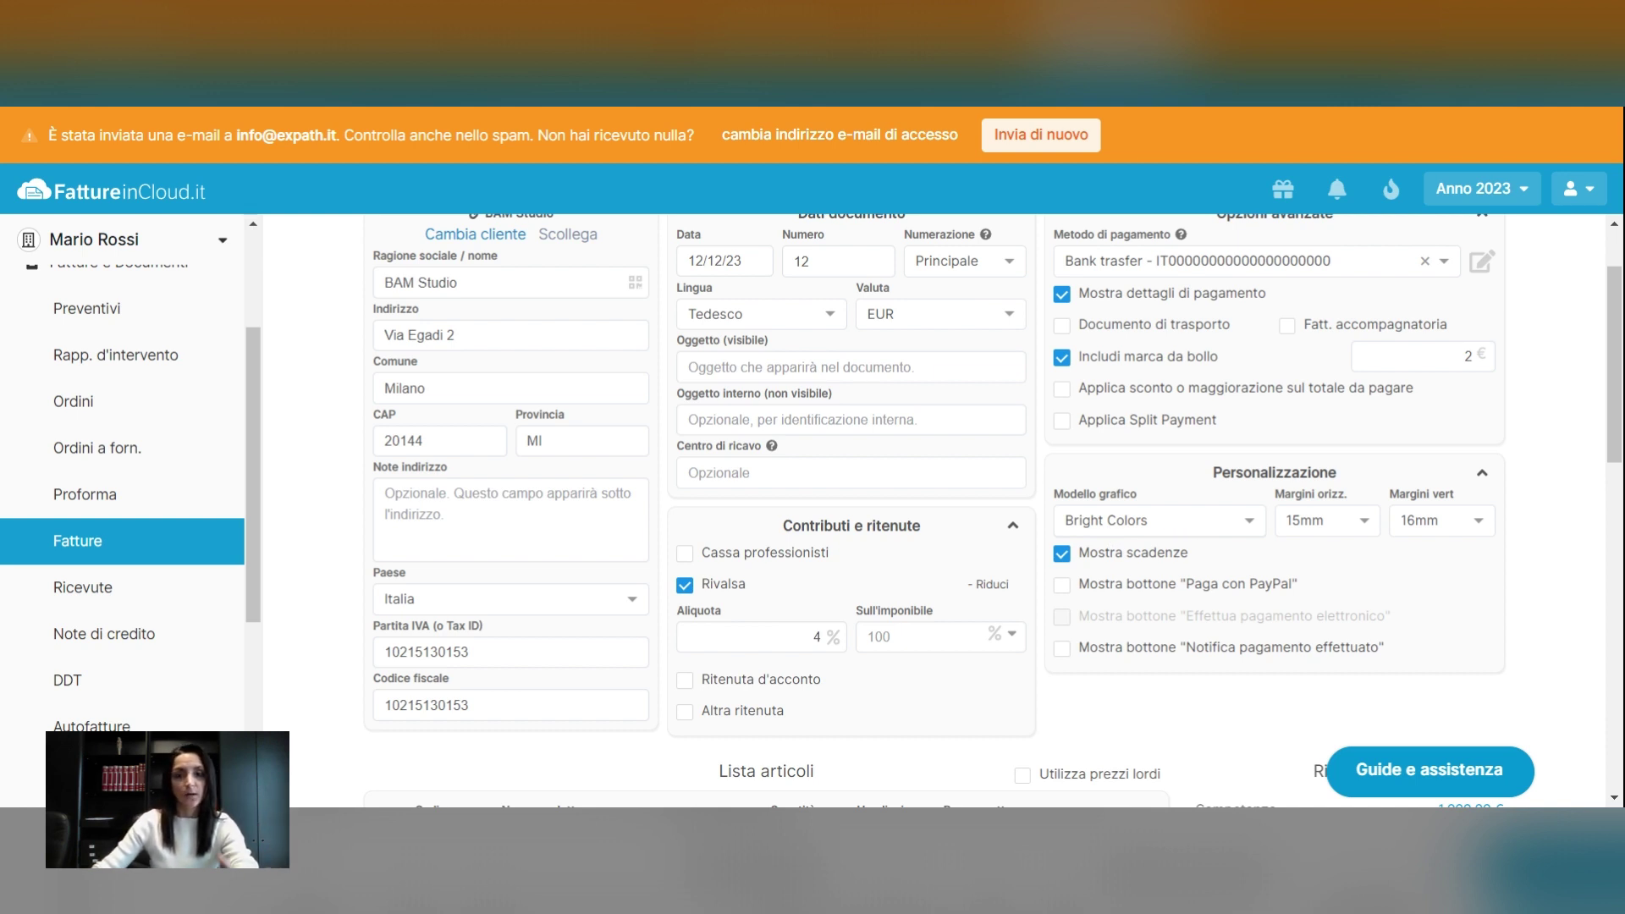
{"action": "left_click", "coordinate": [1151, 519]}
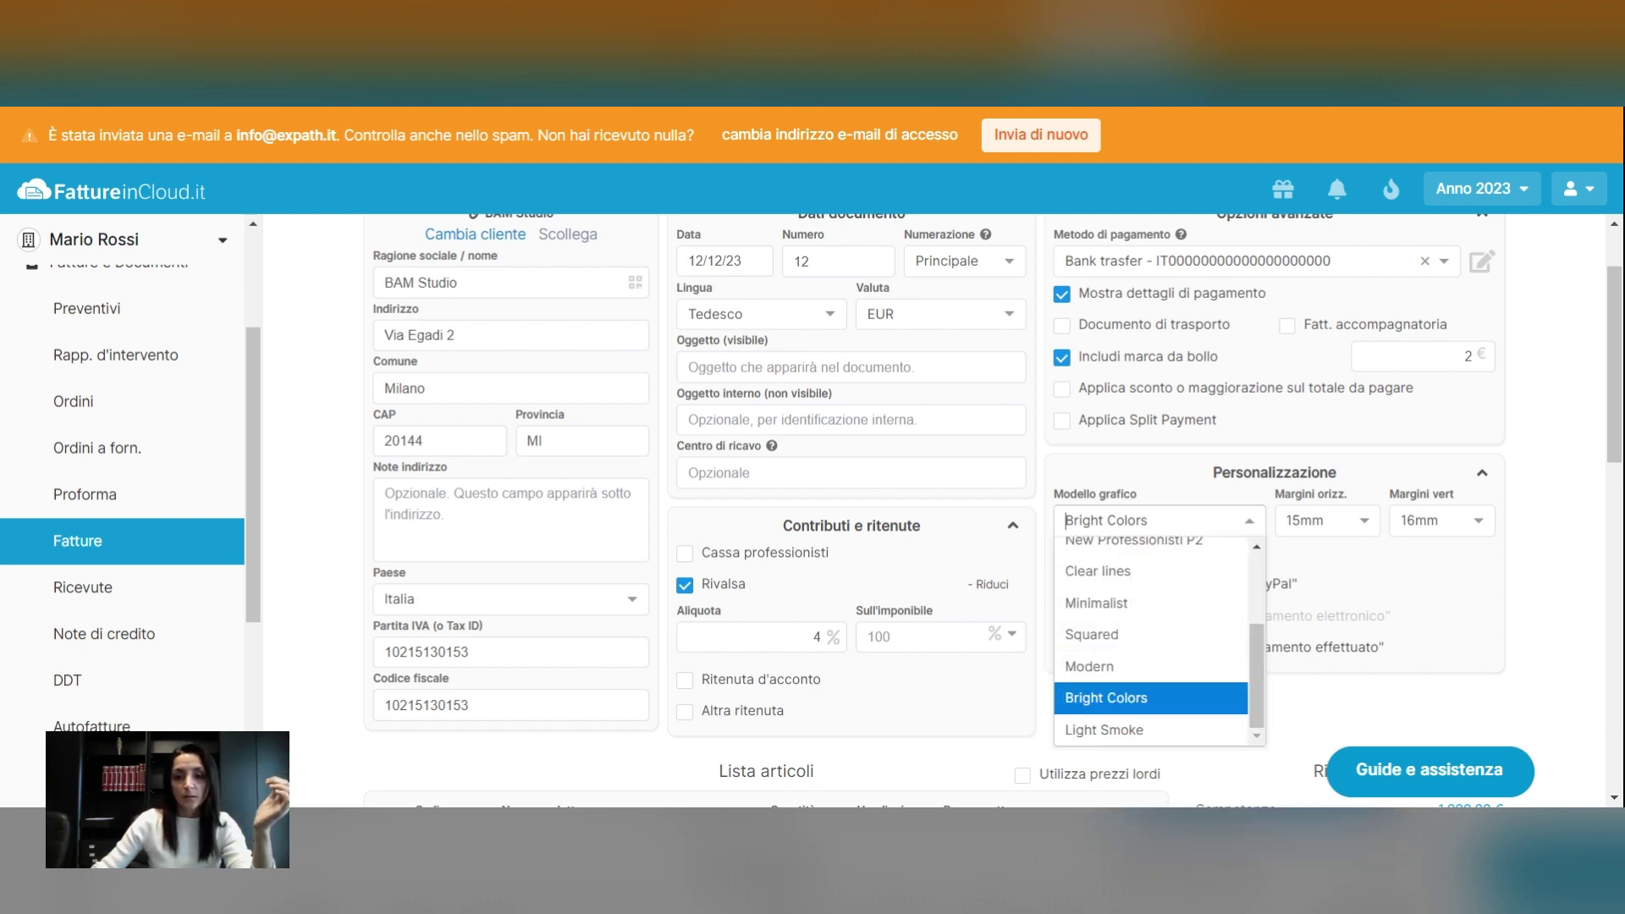
{"action": "left_click", "coordinate": [1250, 522]}
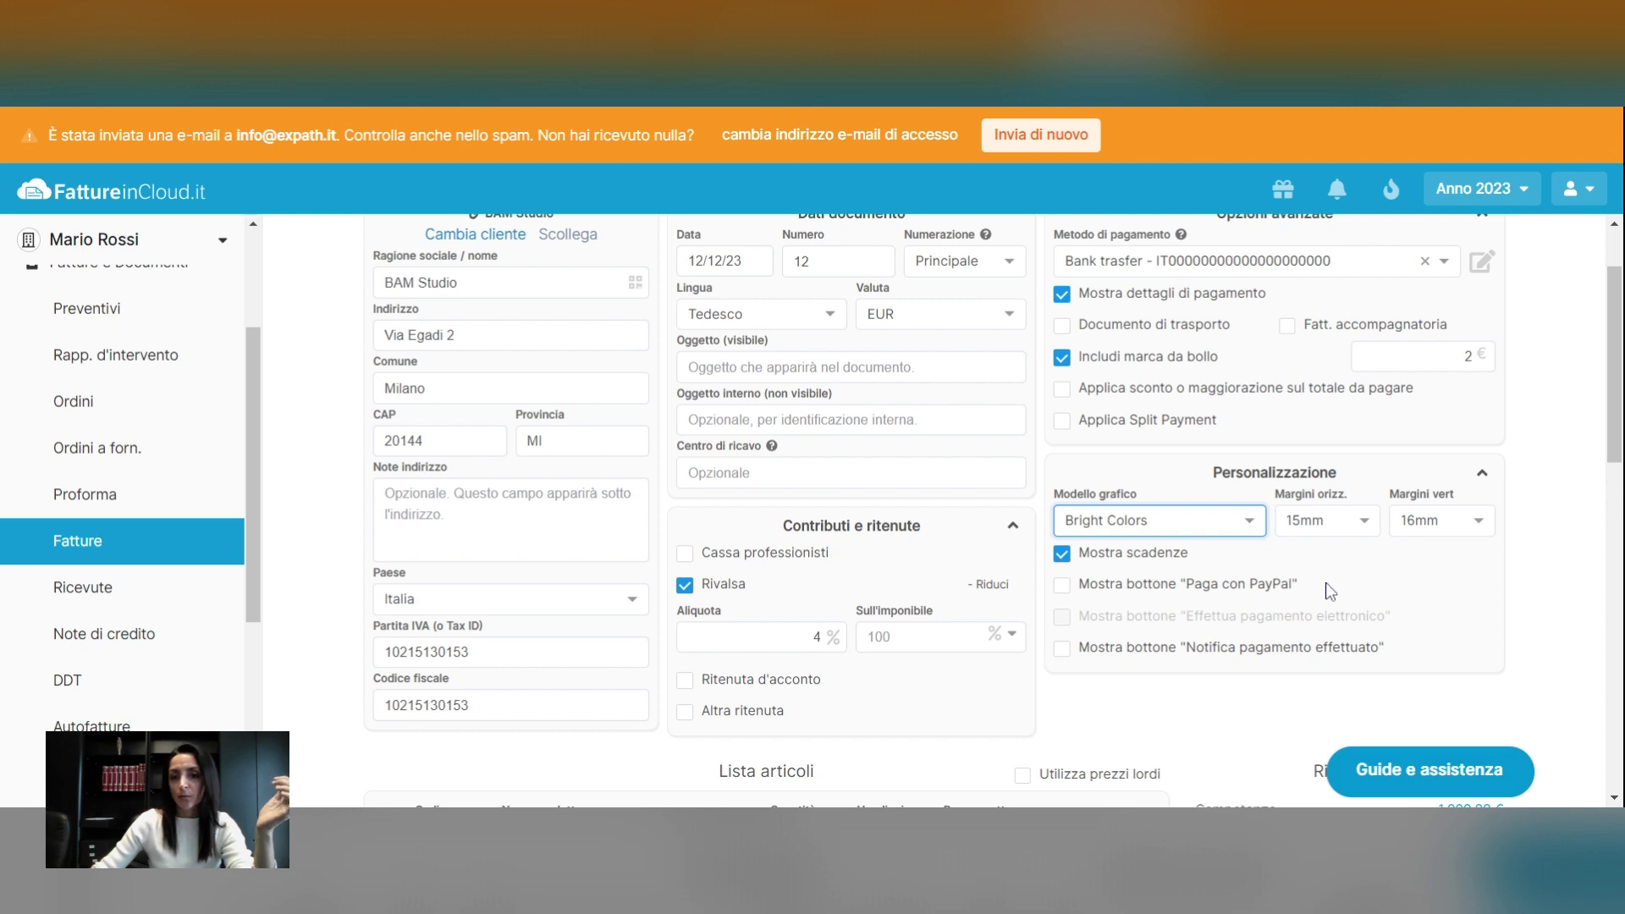
{"action": "left_click", "coordinate": [1063, 588]}
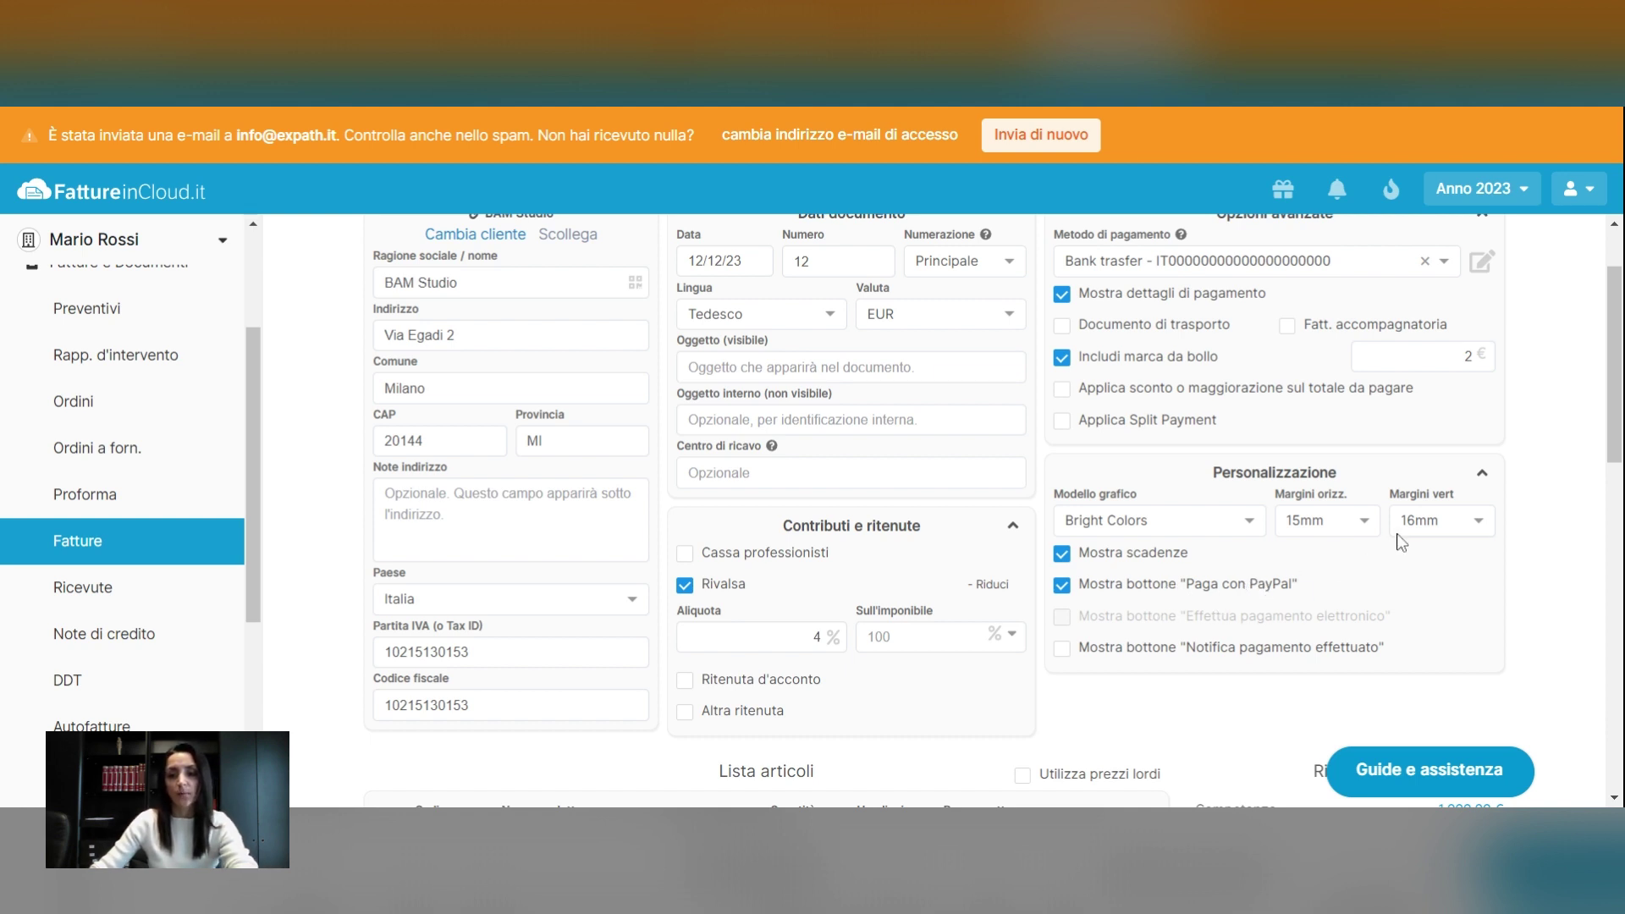
{"action": "scroll", "coordinate": [1384, 554], "scroll_direction": "down", "scroll_amount": 6}
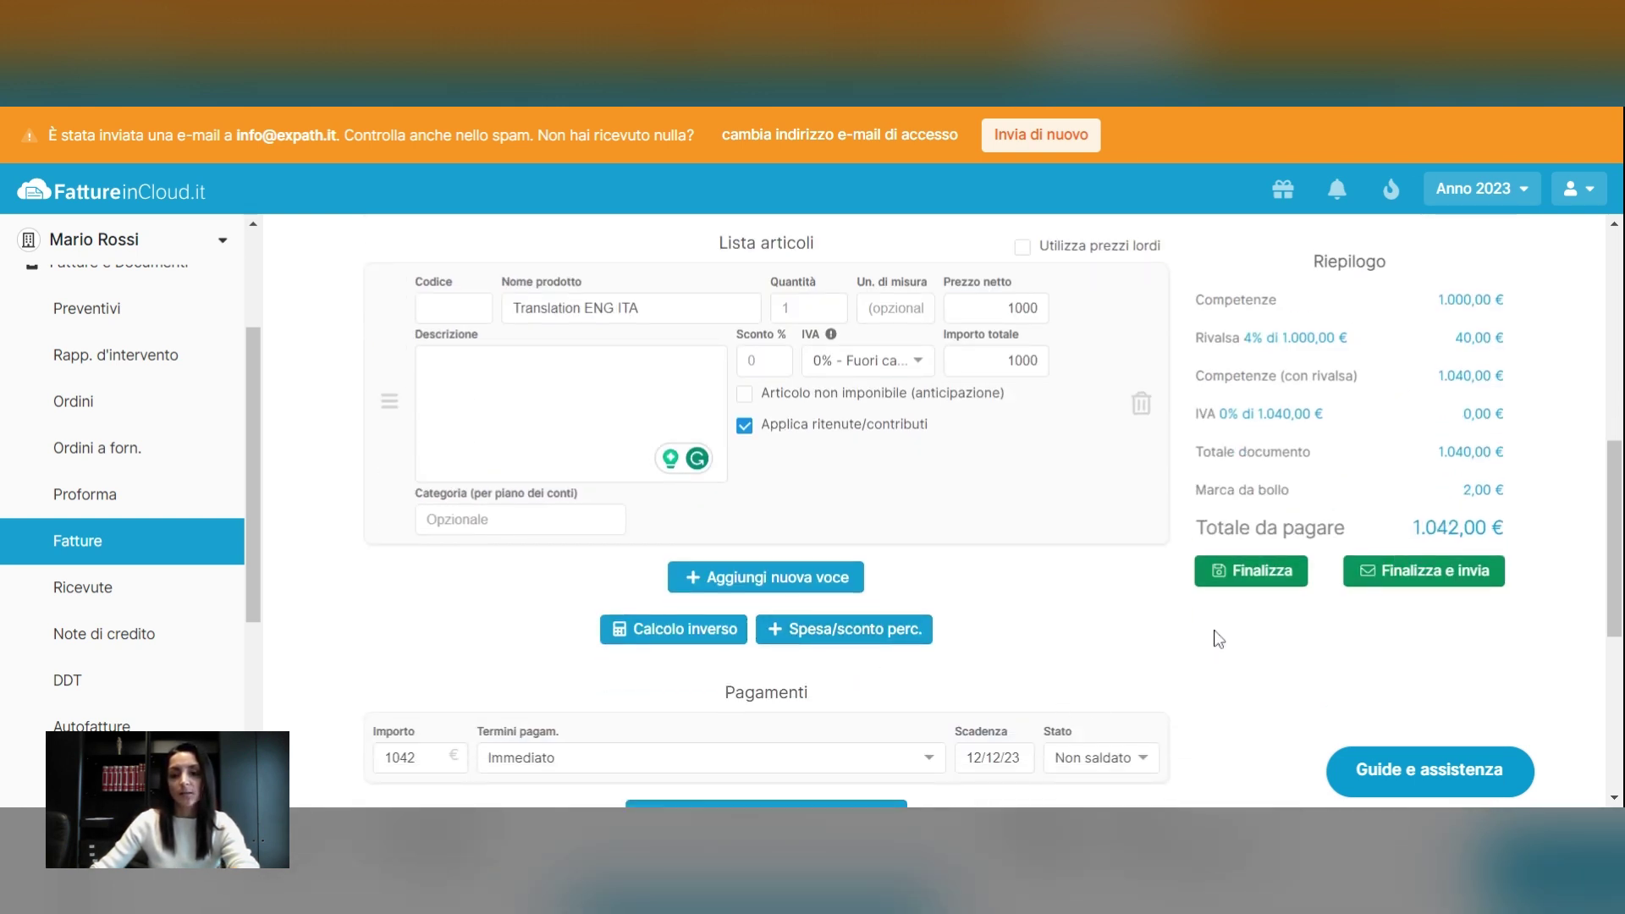
Finalize invoice 12 and review the German Rechnung preview's € 1.042,00 total and Bemerkung
{"action": "left_click", "coordinate": [1261, 572]}
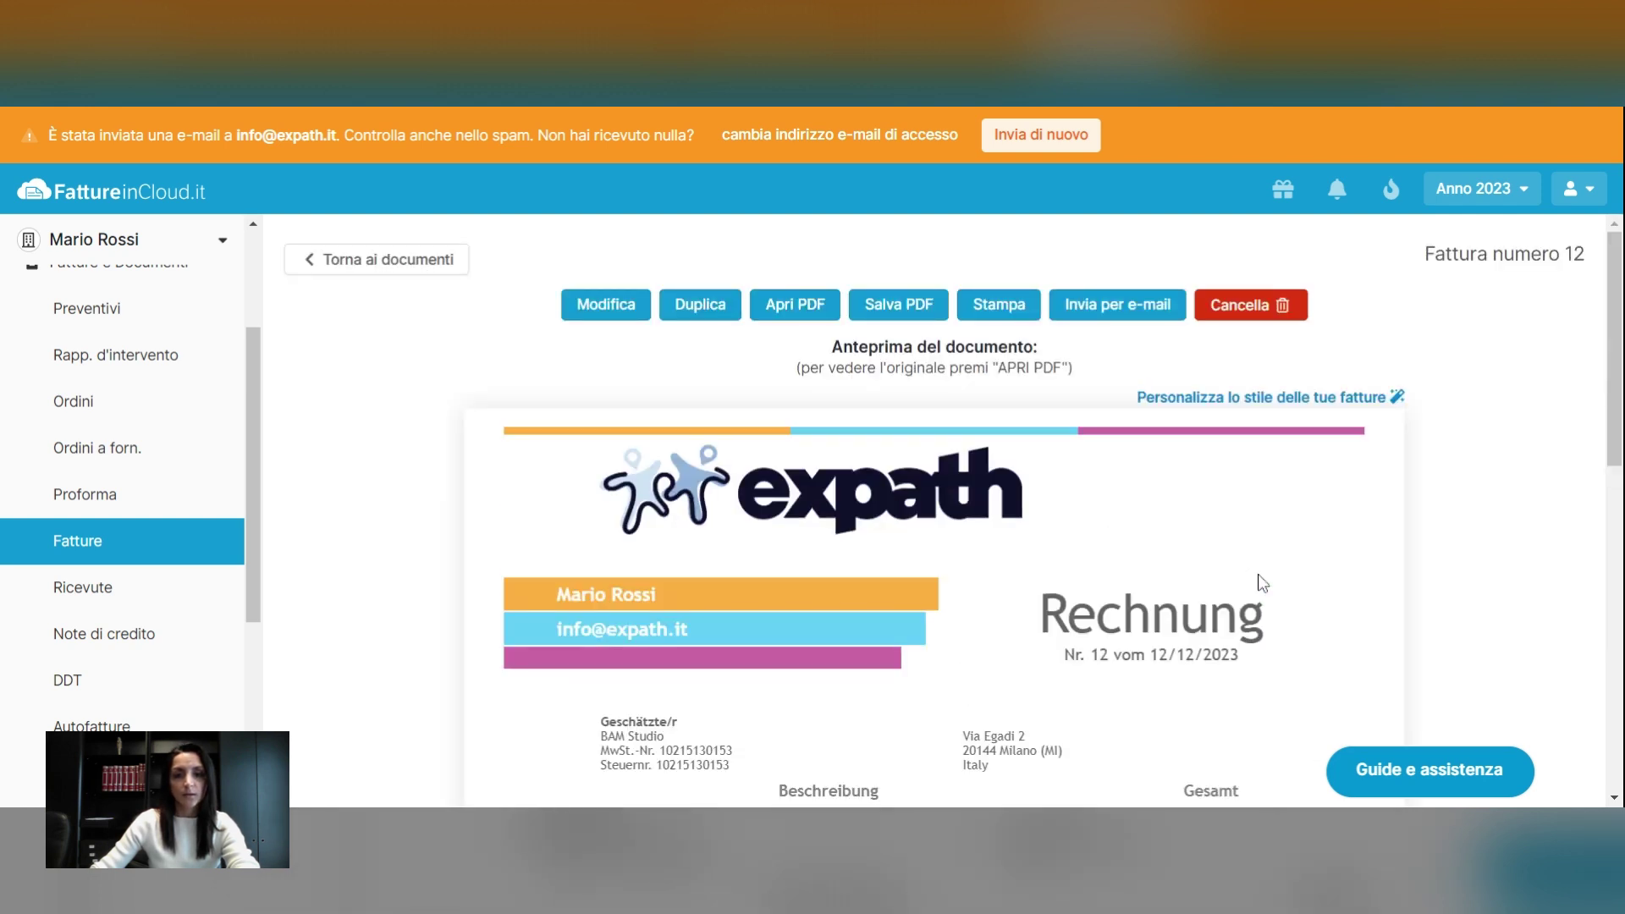
{"action": "scroll", "coordinate": [1367, 547], "scroll_direction": "down", "scroll_amount": 2}
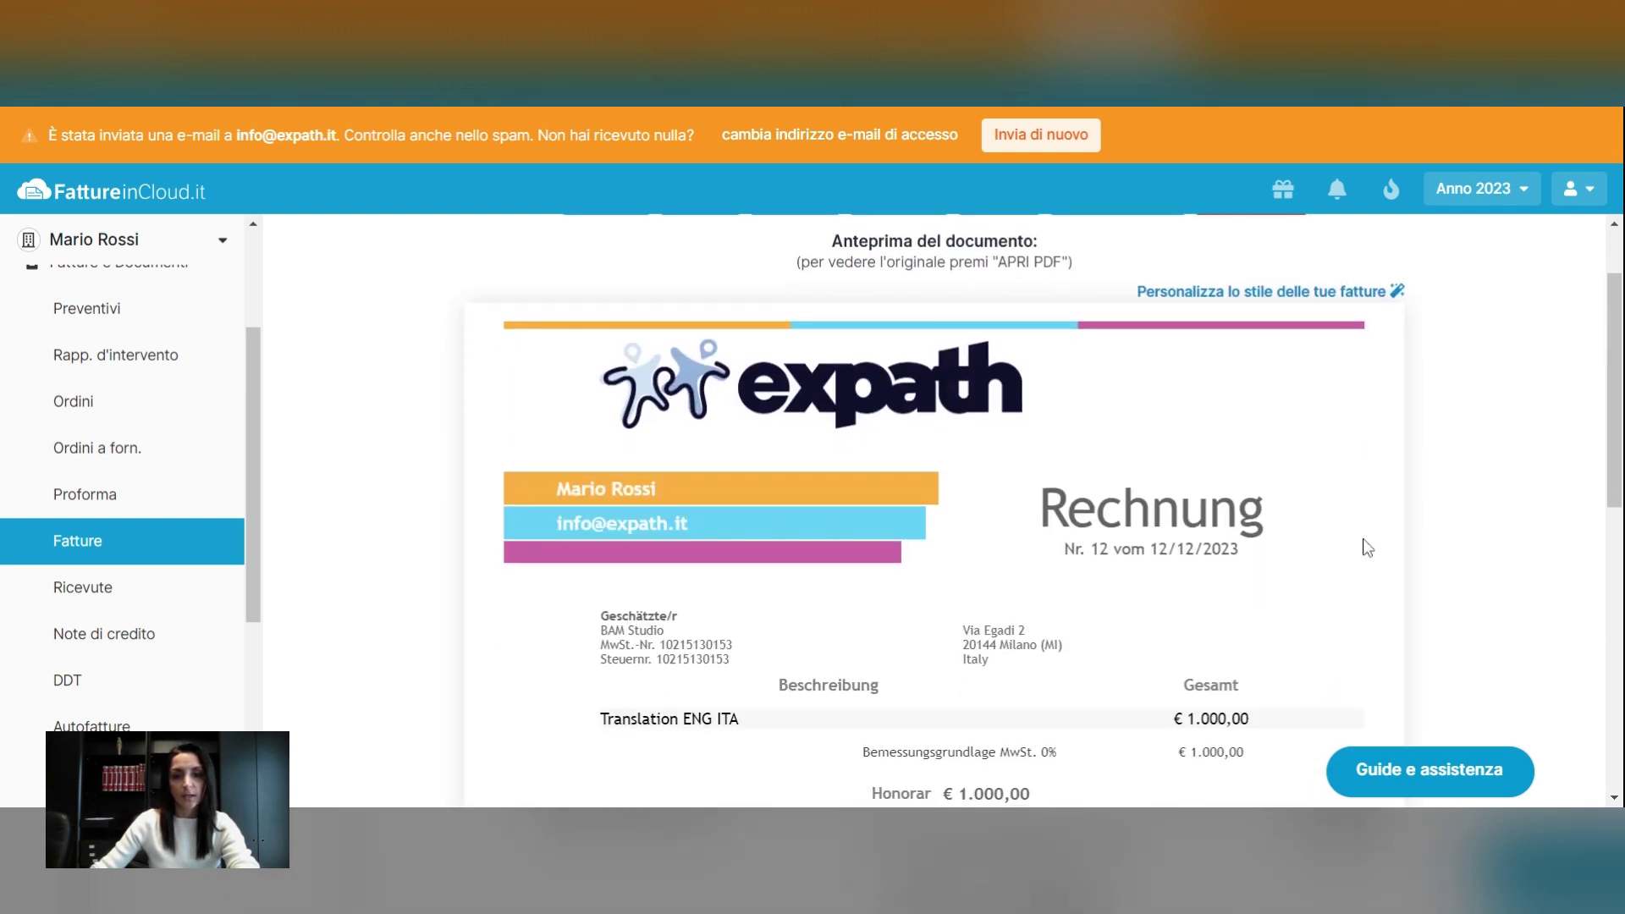
{"action": "scroll", "coordinate": [1366, 548], "scroll_direction": "down", "scroll_amount": 2}
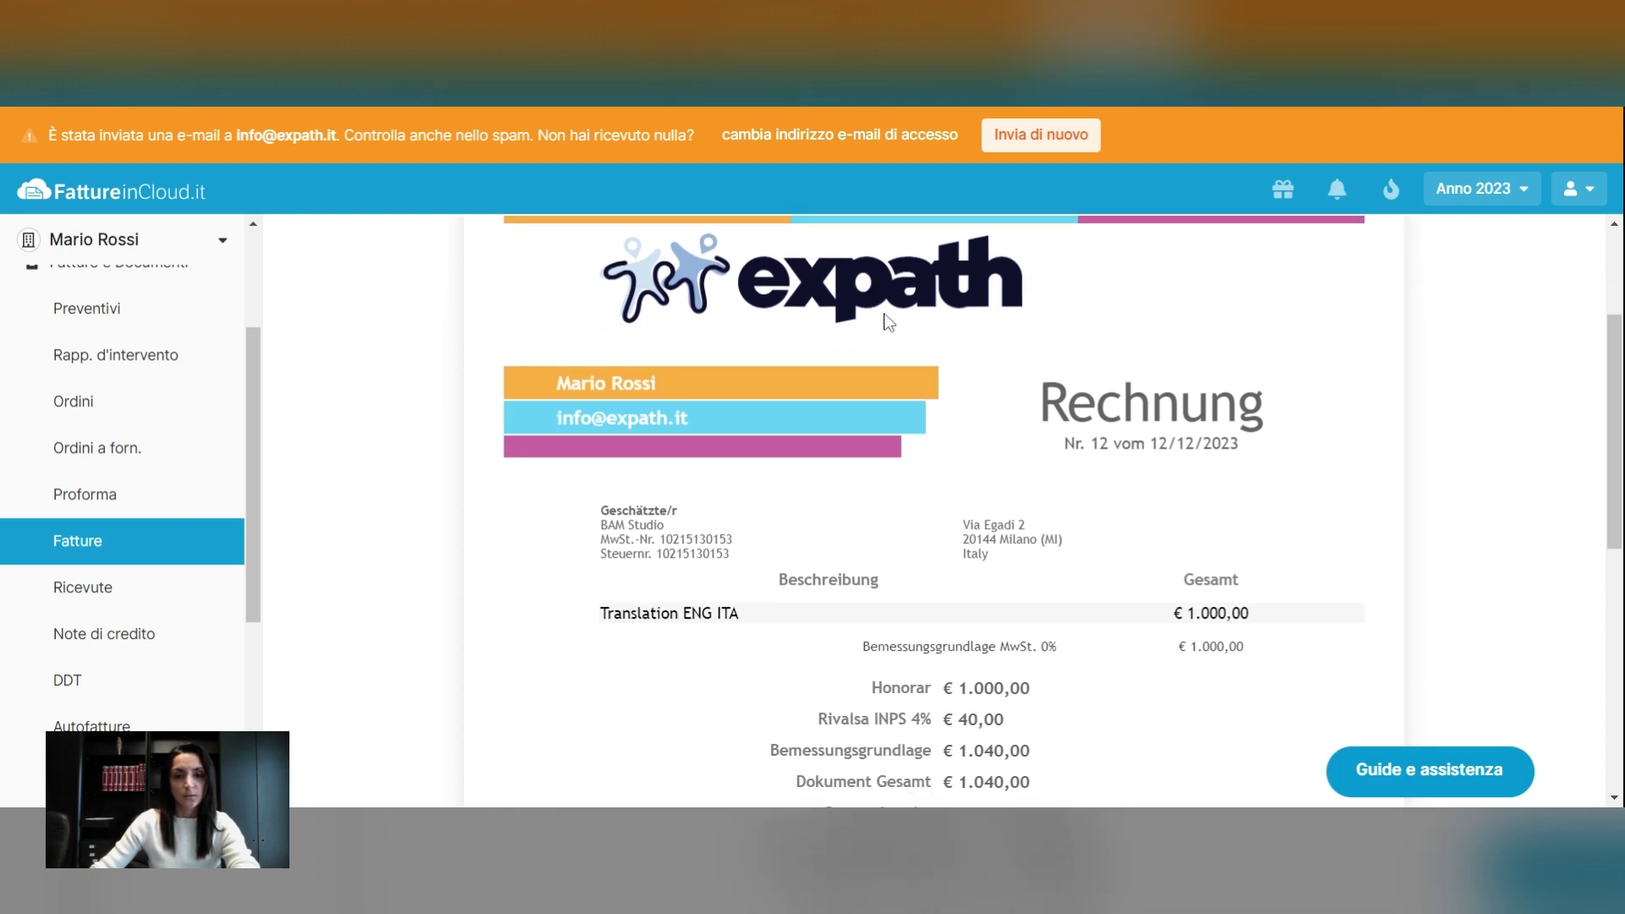
{"action": "scroll", "coordinate": [1276, 327], "scroll_direction": "down", "scroll_amount": 2}
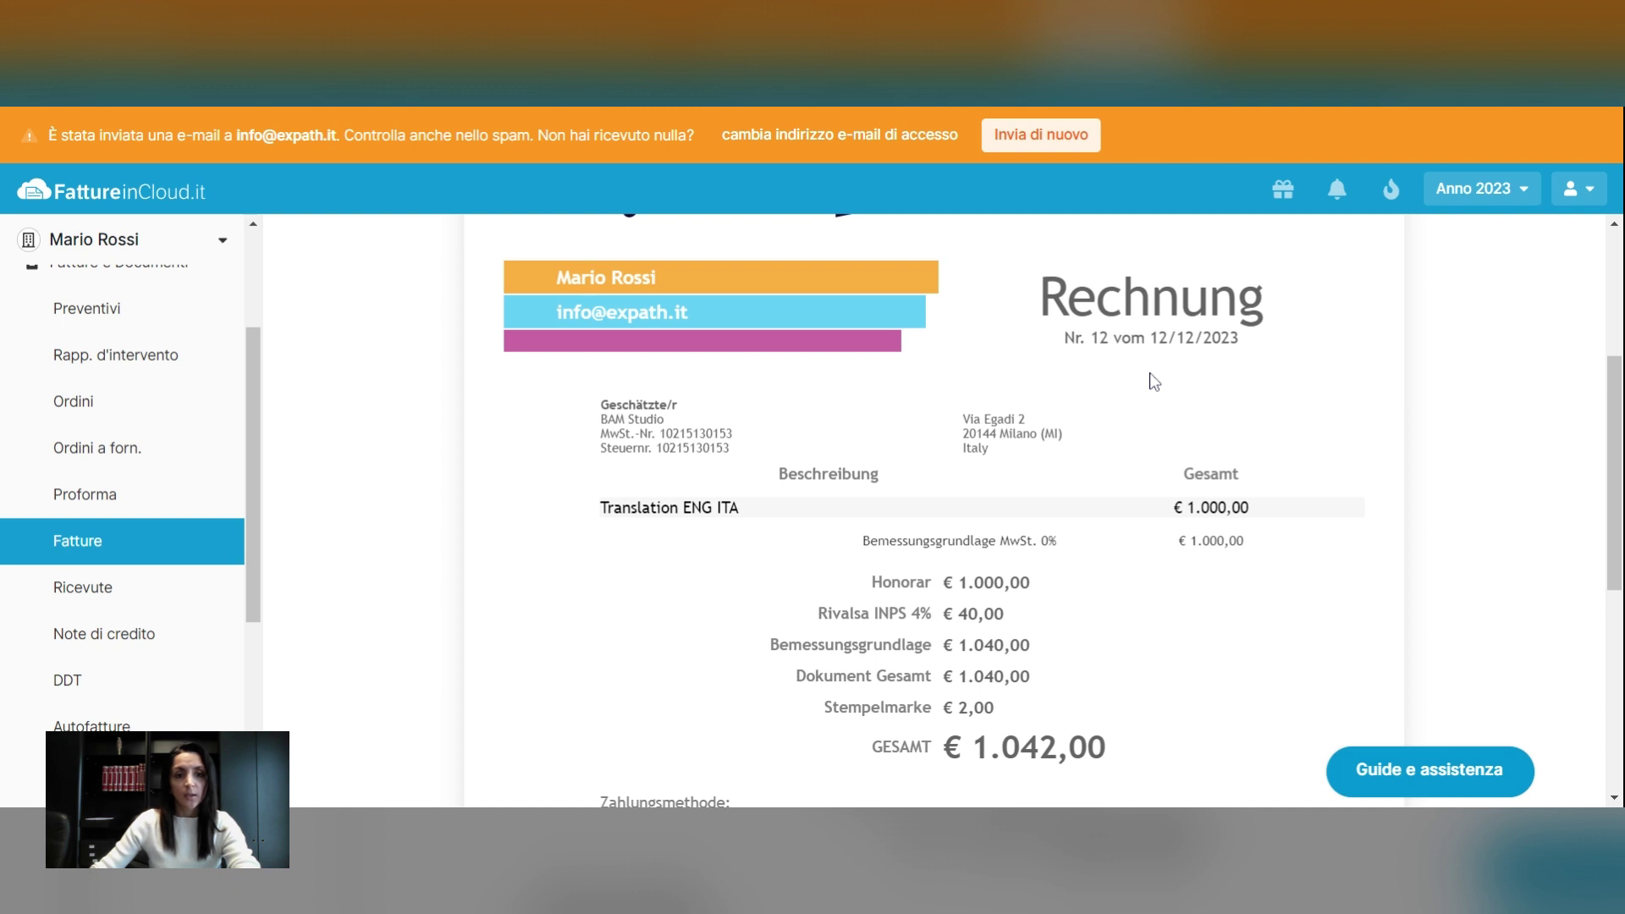
{"action": "scroll", "coordinate": [1153, 381], "scroll_direction": "up", "scroll_amount": 2}
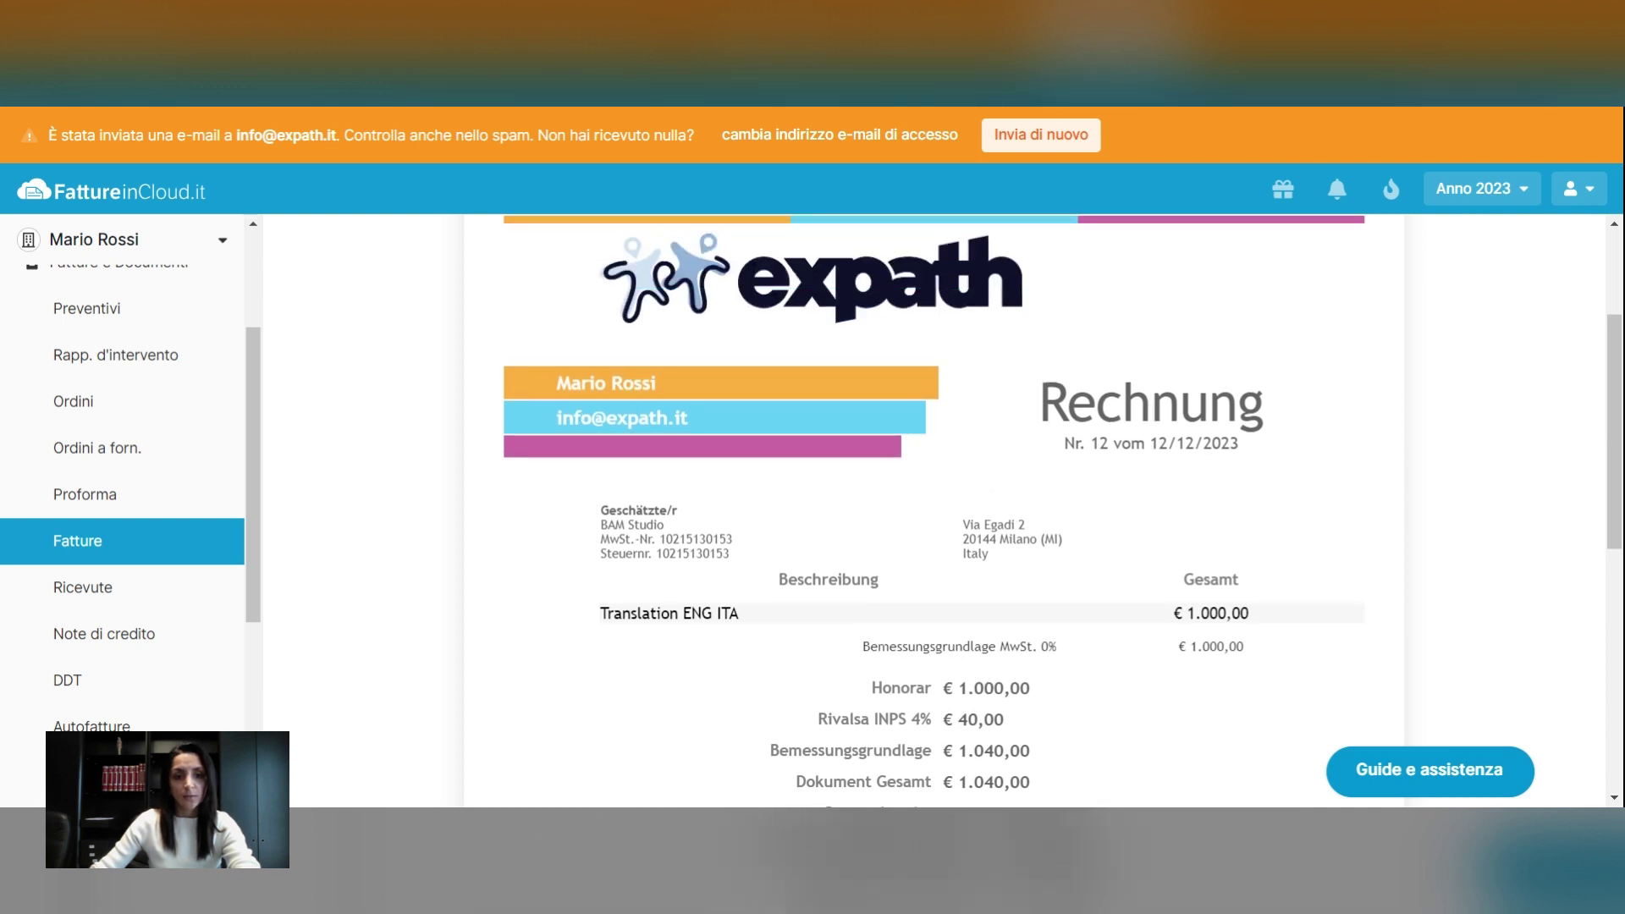
{"action": "scroll", "coordinate": [1185, 402], "scroll_direction": "down", "scroll_amount": 10}
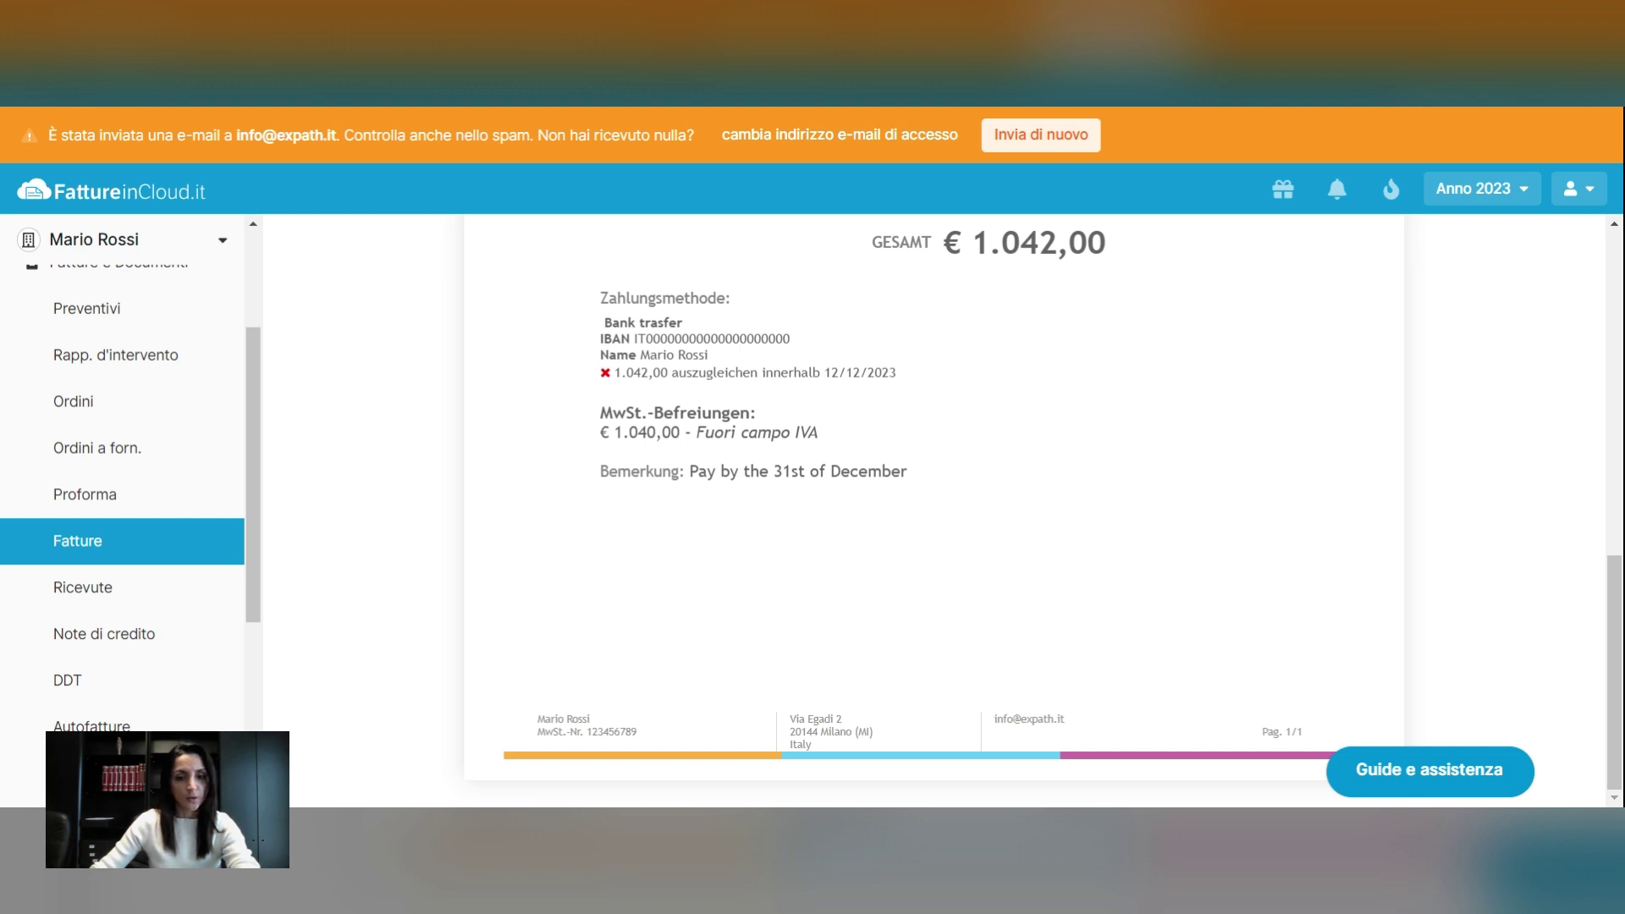
{"action": "scroll", "coordinate": [1185, 402], "scroll_direction": "up", "scroll_amount": 2}
{"action": "scroll", "coordinate": [1185, 402], "scroll_direction": "up", "scroll_amount": 4}
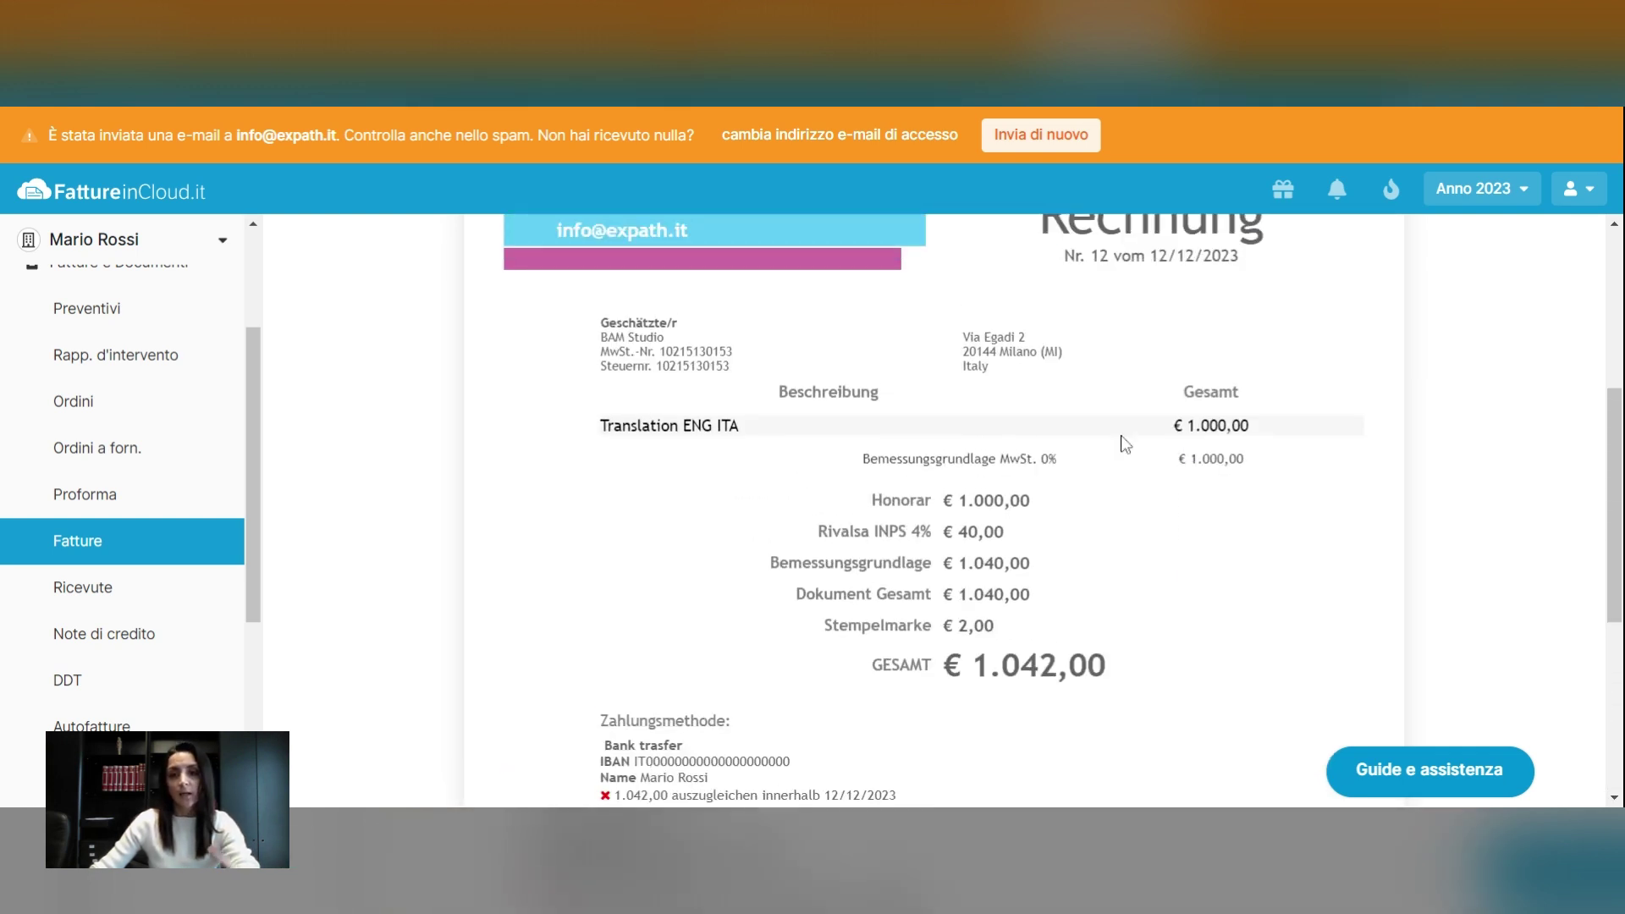
{"action": "scroll", "coordinate": [1230, 482], "scroll_direction": "down", "scroll_amount": 7}
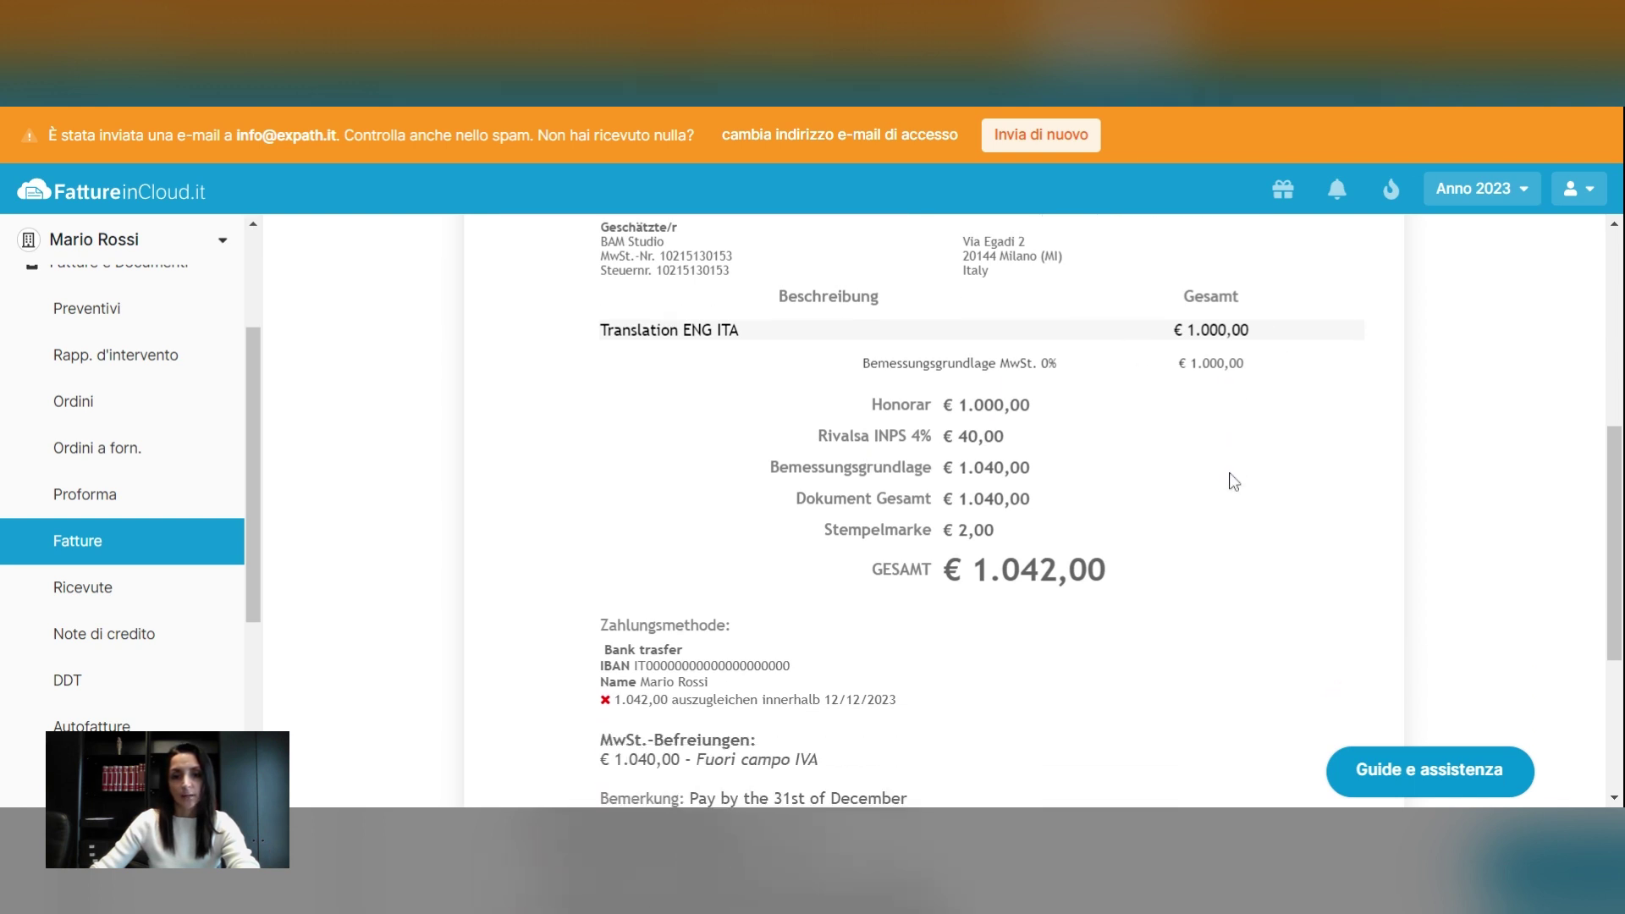
{"action": "scroll", "coordinate": [784, 406], "scroll_direction": "up", "scroll_amount": 12}
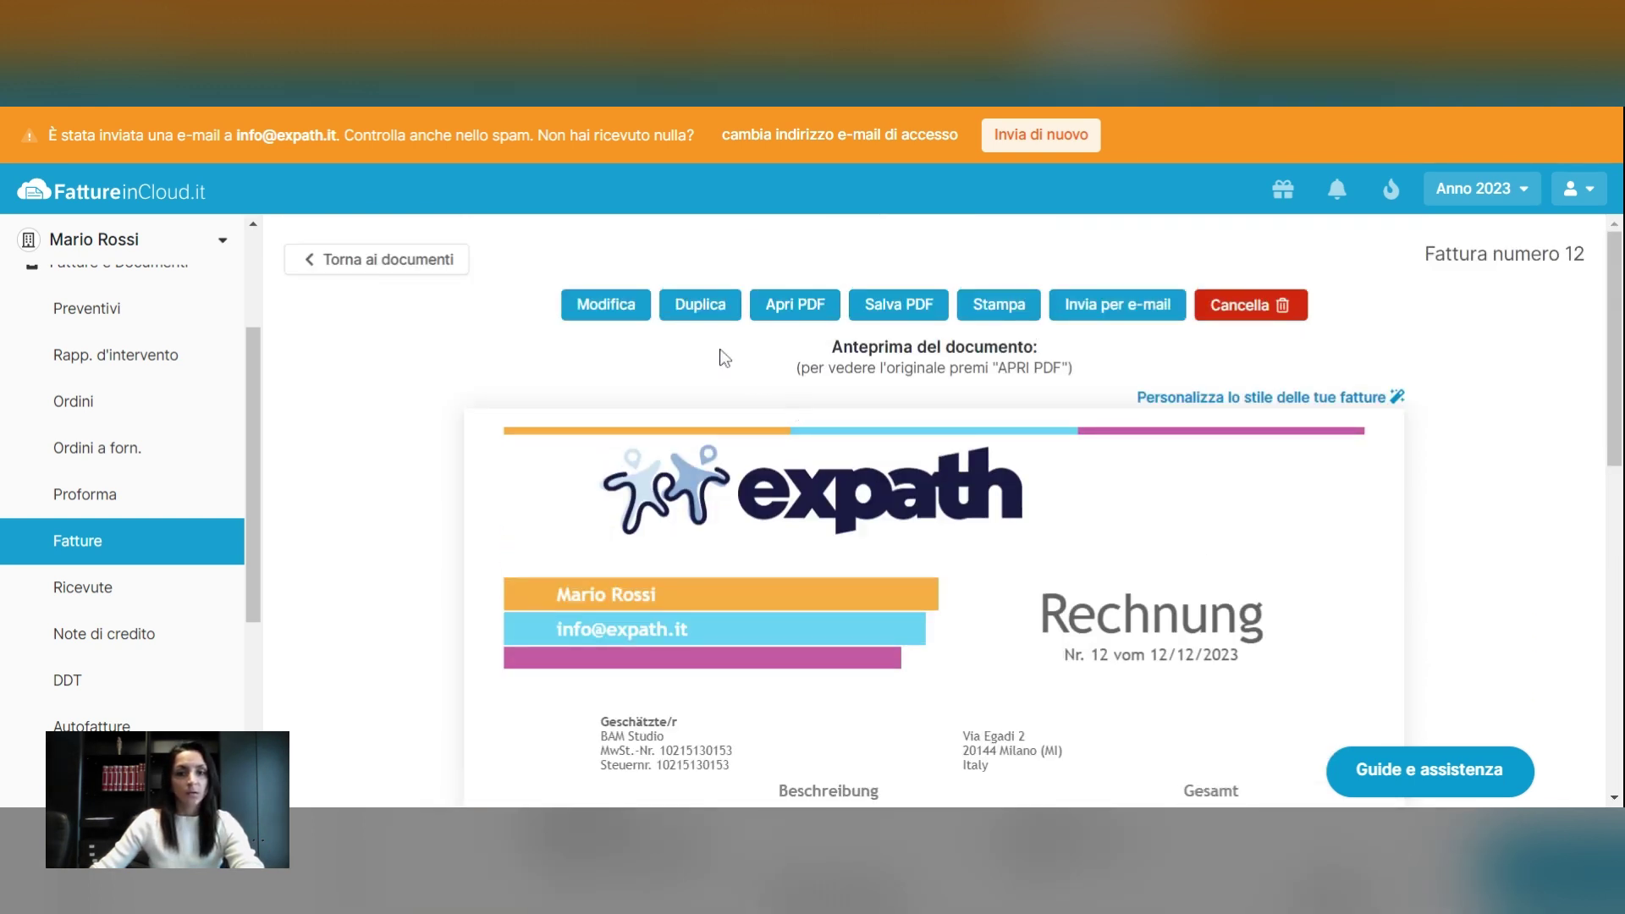
Reopen the invoice, switch its language to Inglese (English), and finalize it again
{"action": "left_click", "coordinate": [602, 310]}
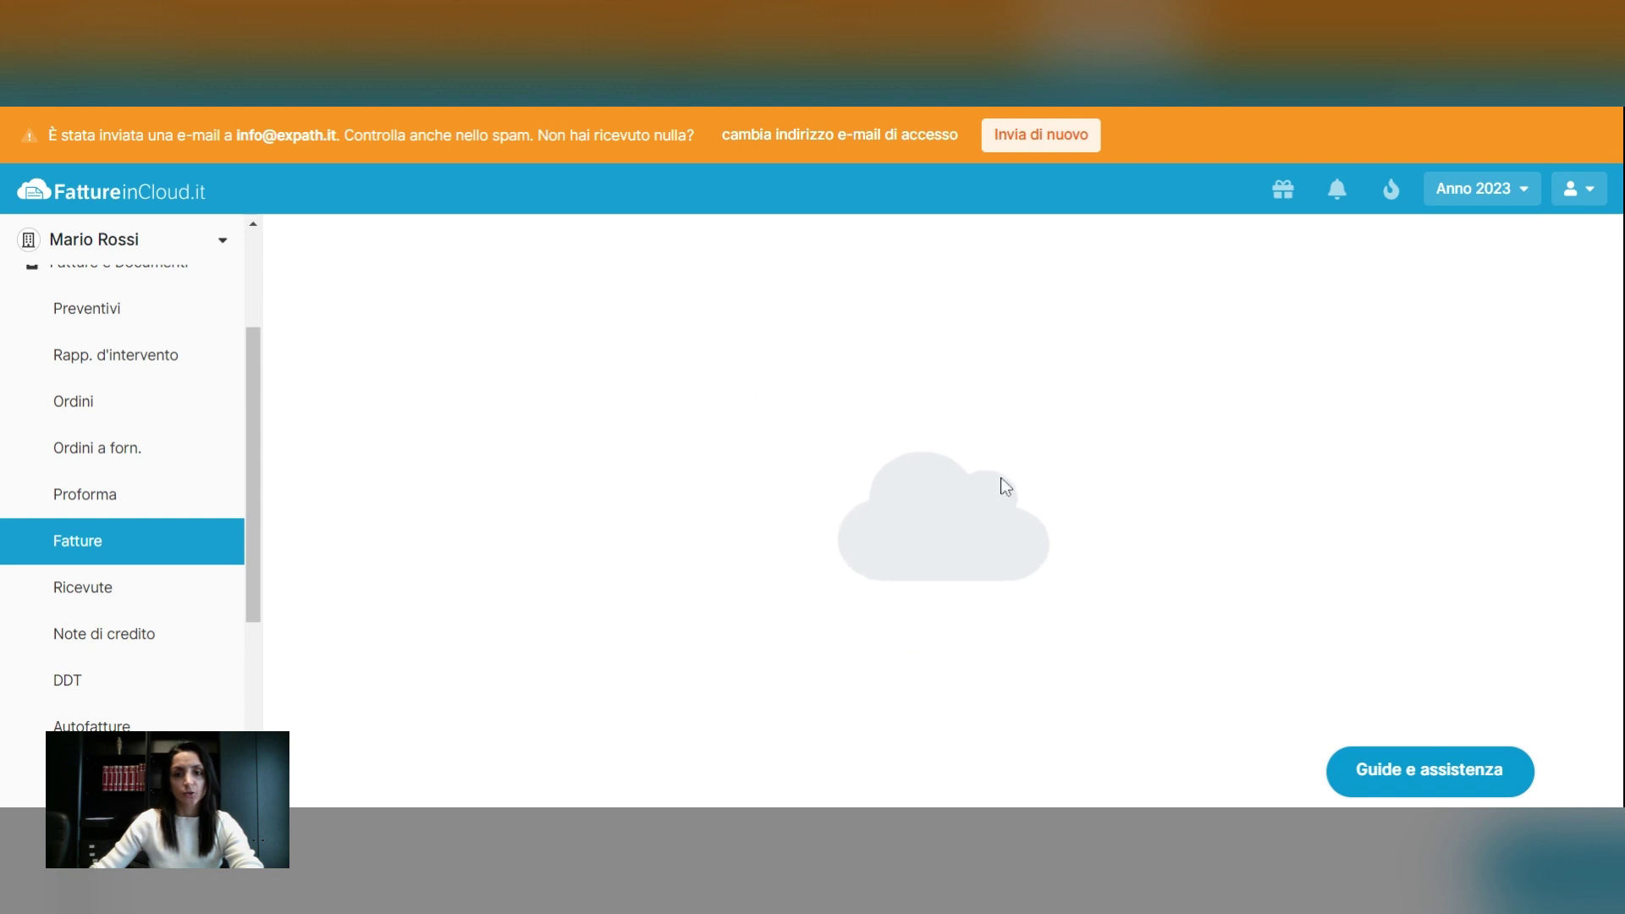
{"action": "left_click", "coordinate": [805, 420]}
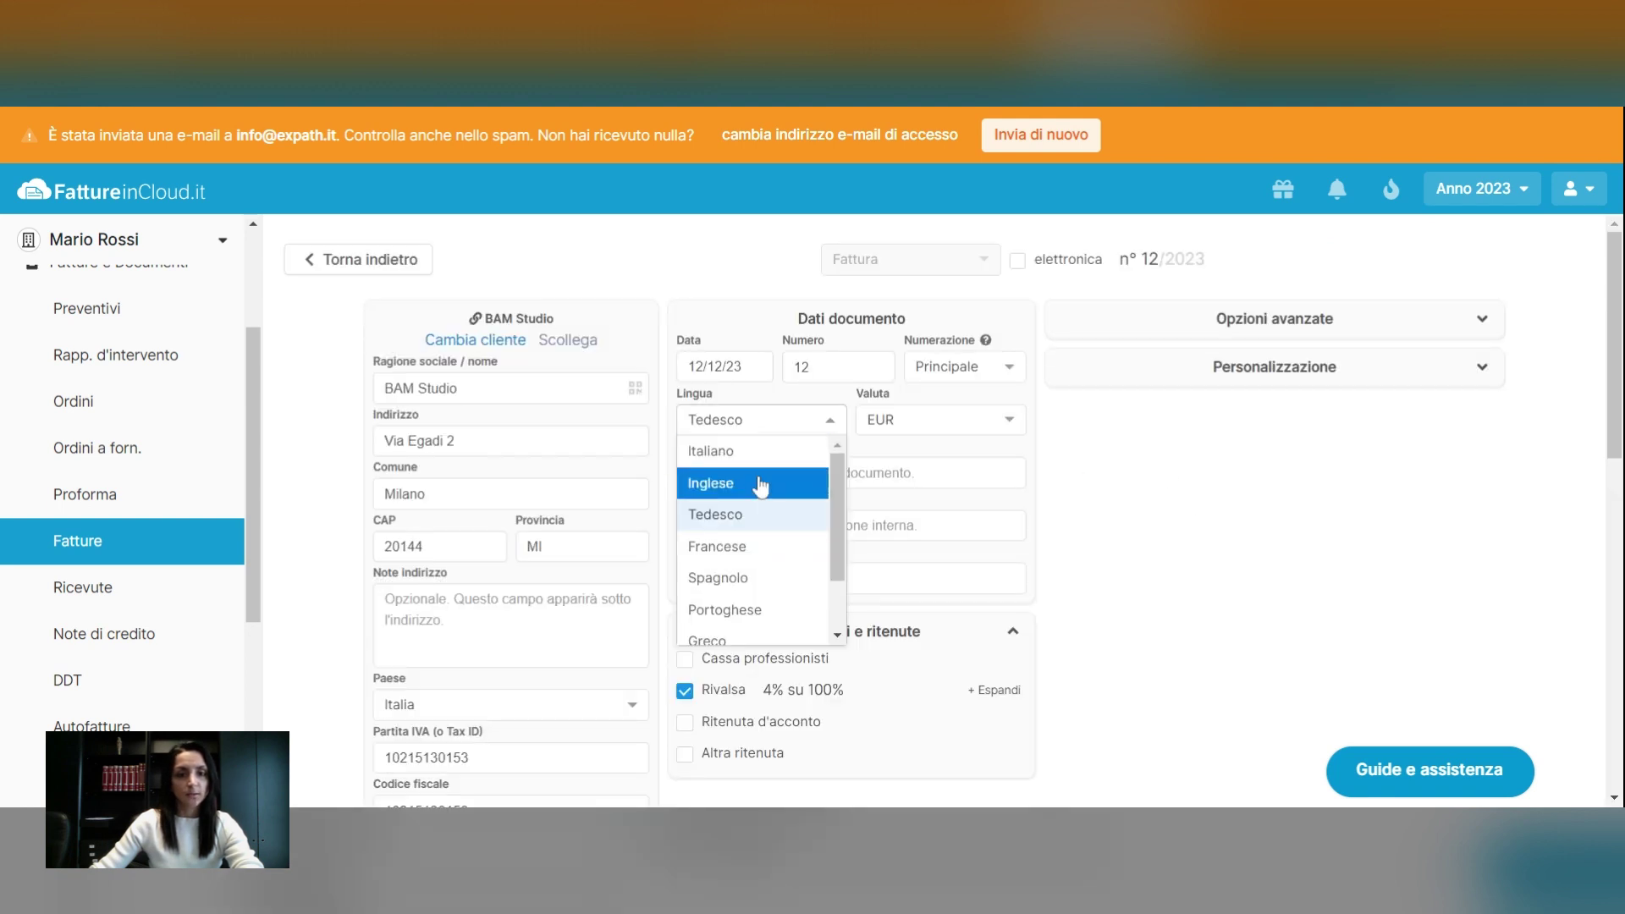
{"action": "left_click", "coordinate": [790, 454]}
{"action": "scroll", "coordinate": [1253, 599], "scroll_direction": "down", "scroll_amount": 5}
{"action": "scroll", "coordinate": [1252, 599], "scroll_direction": "down", "scroll_amount": 1}
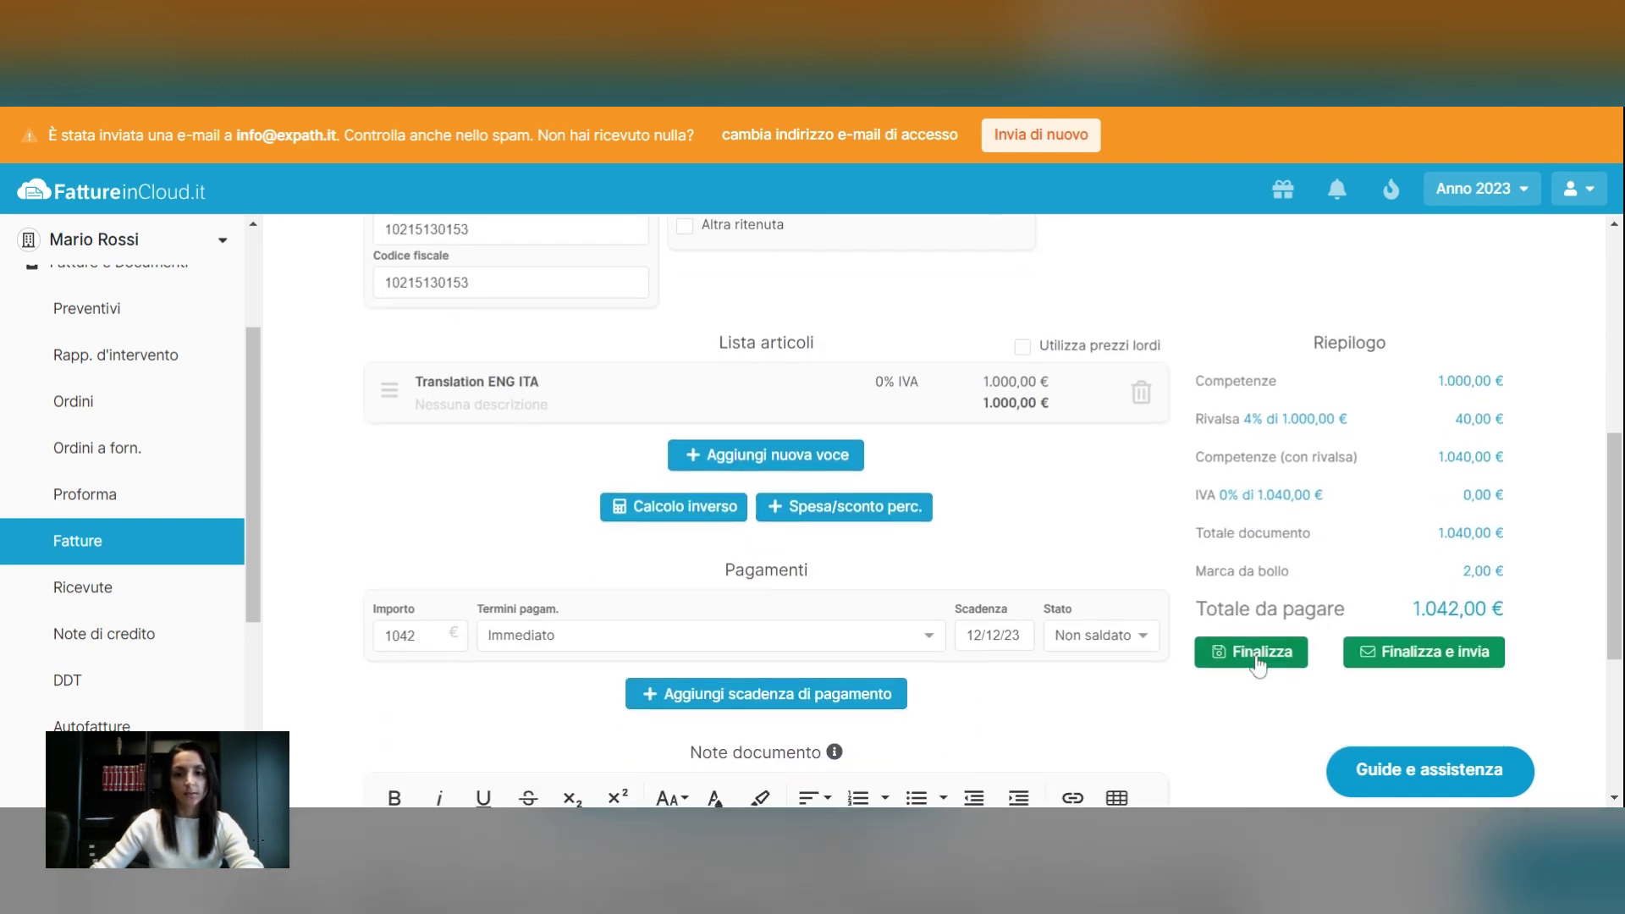
{"action": "left_click", "coordinate": [1255, 654]}
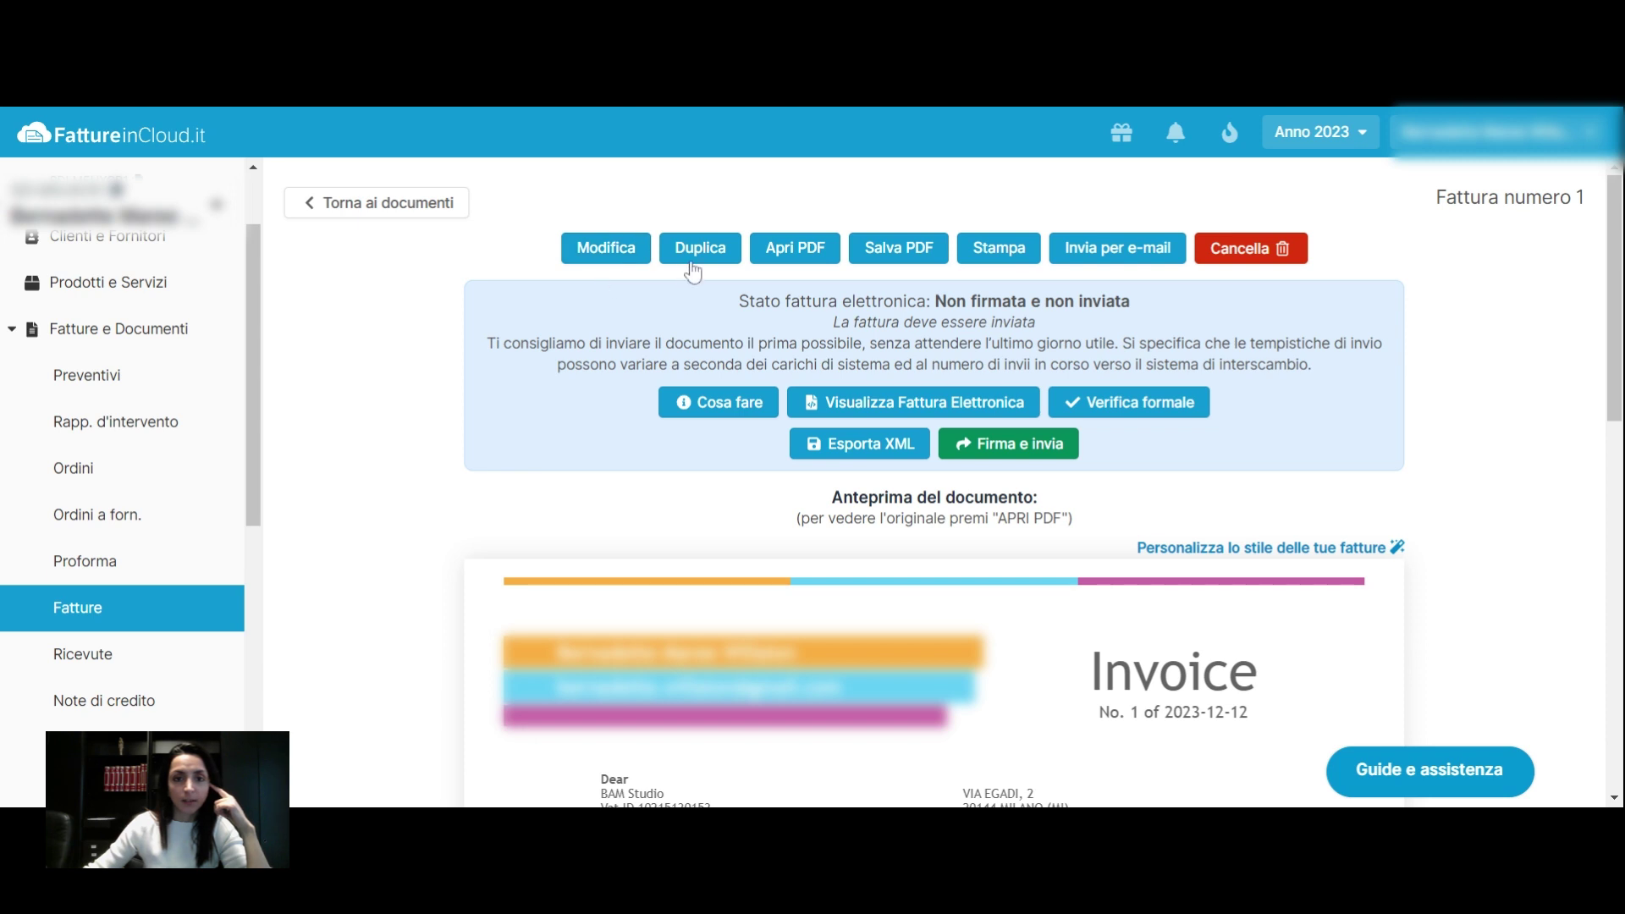
Pass the electronic invoice's Verifica formale check, then return to the Fatture list
{"action": "left_click", "coordinate": [903, 258]}
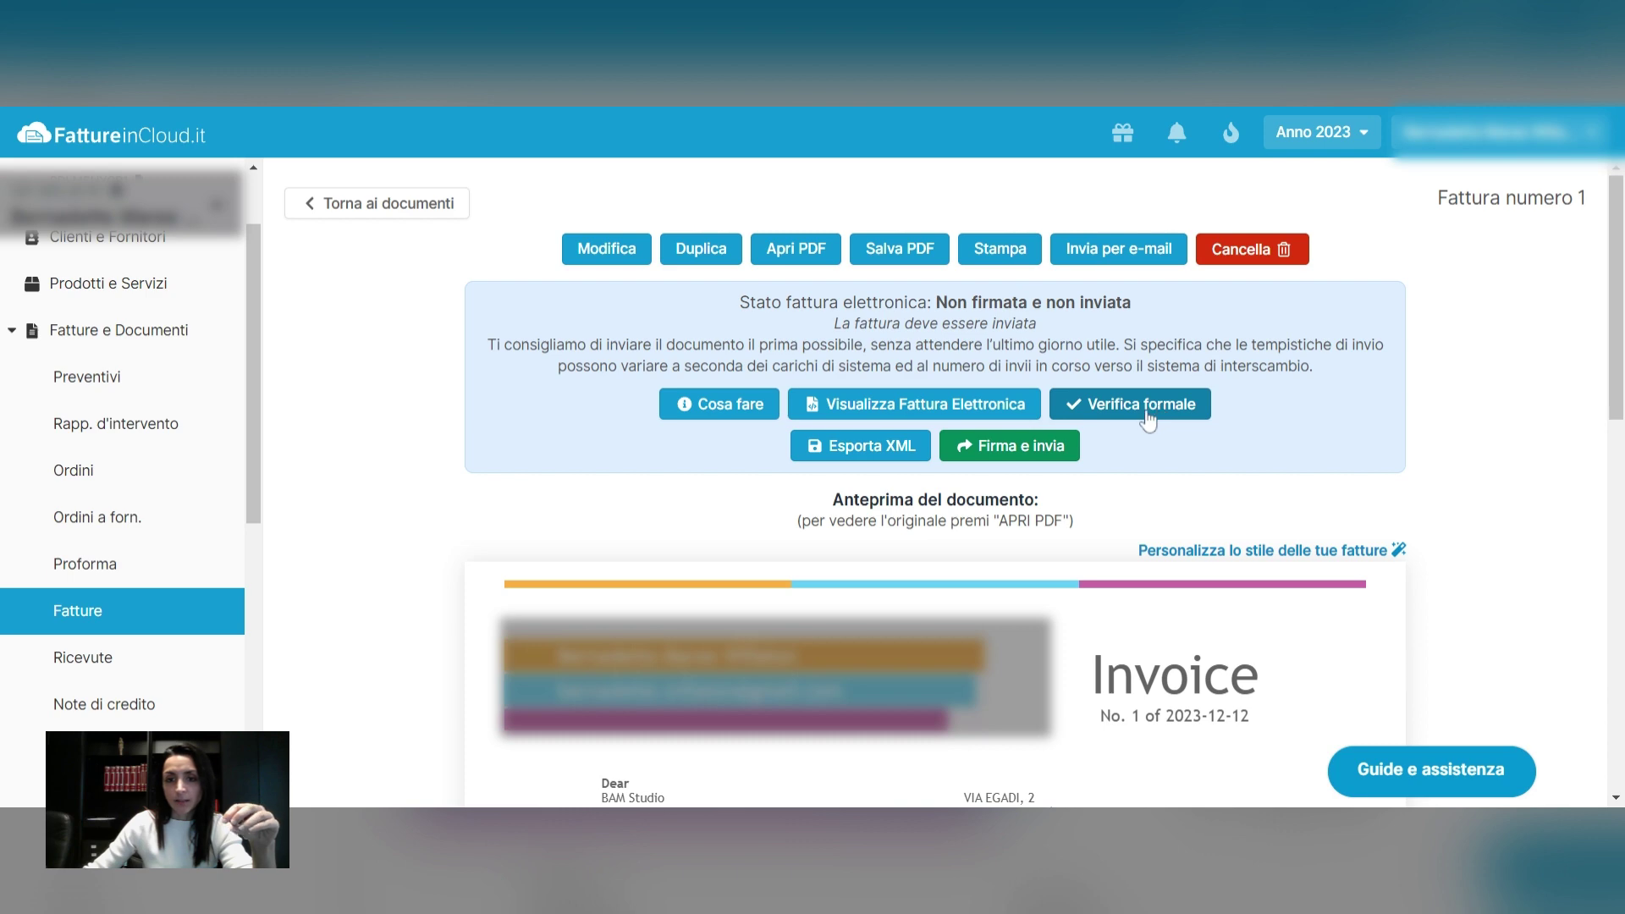
{"action": "left_click", "coordinate": [1149, 412]}
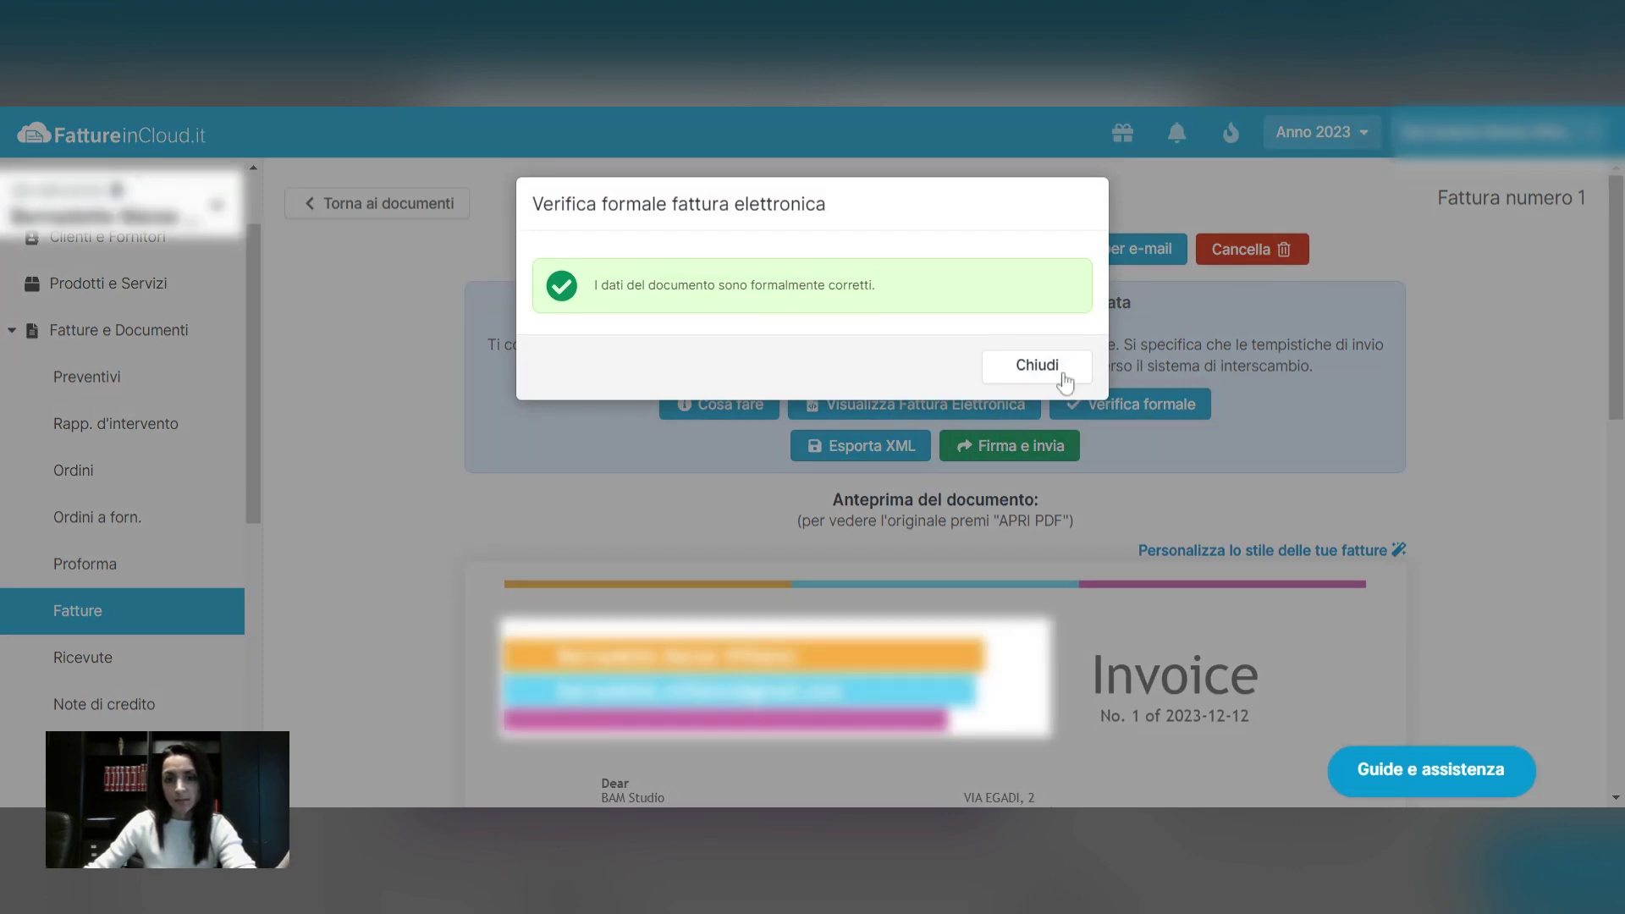
{"action": "left_click", "coordinate": [1064, 381]}
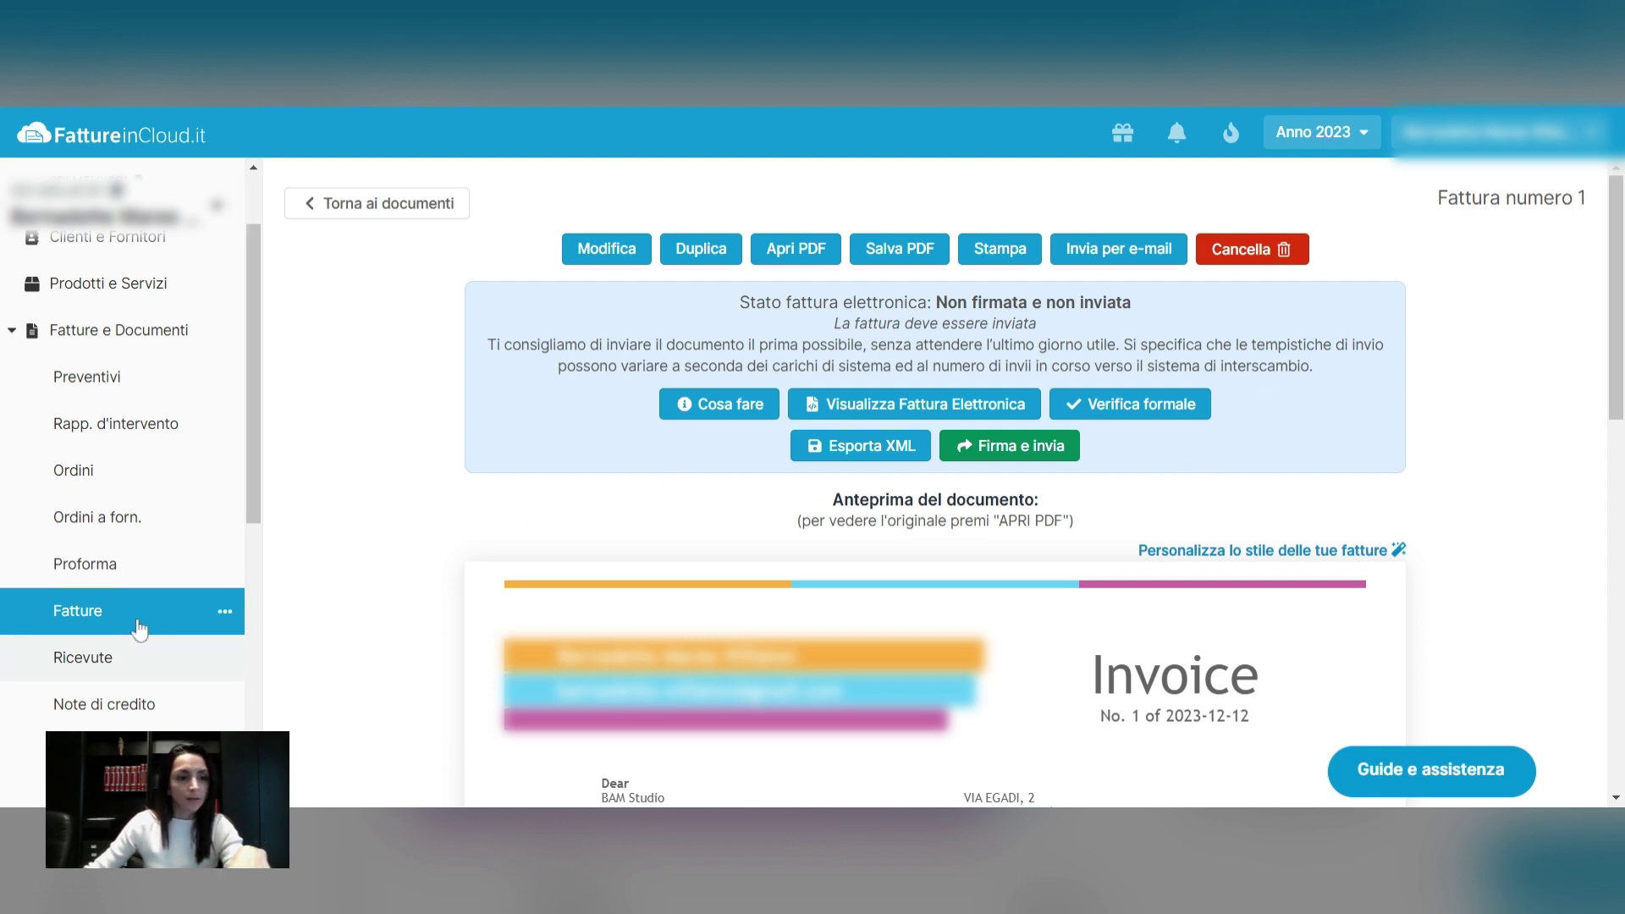
{"action": "left_click", "coordinate": [82, 620]}
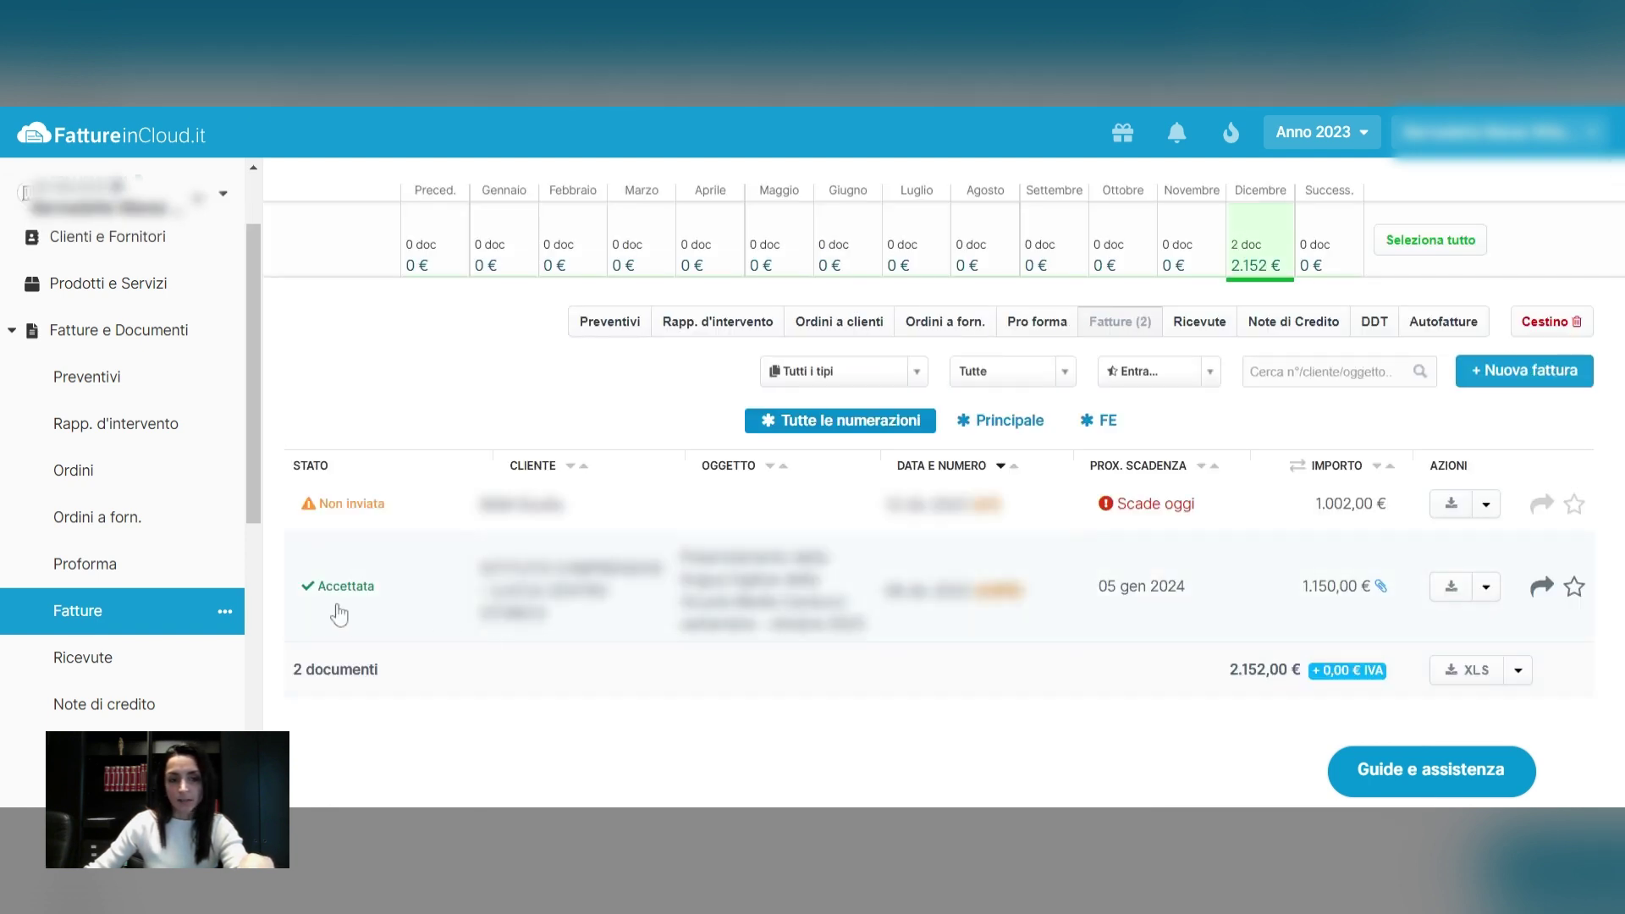
{"action": "mouse_move", "coordinate": [338, 611]}
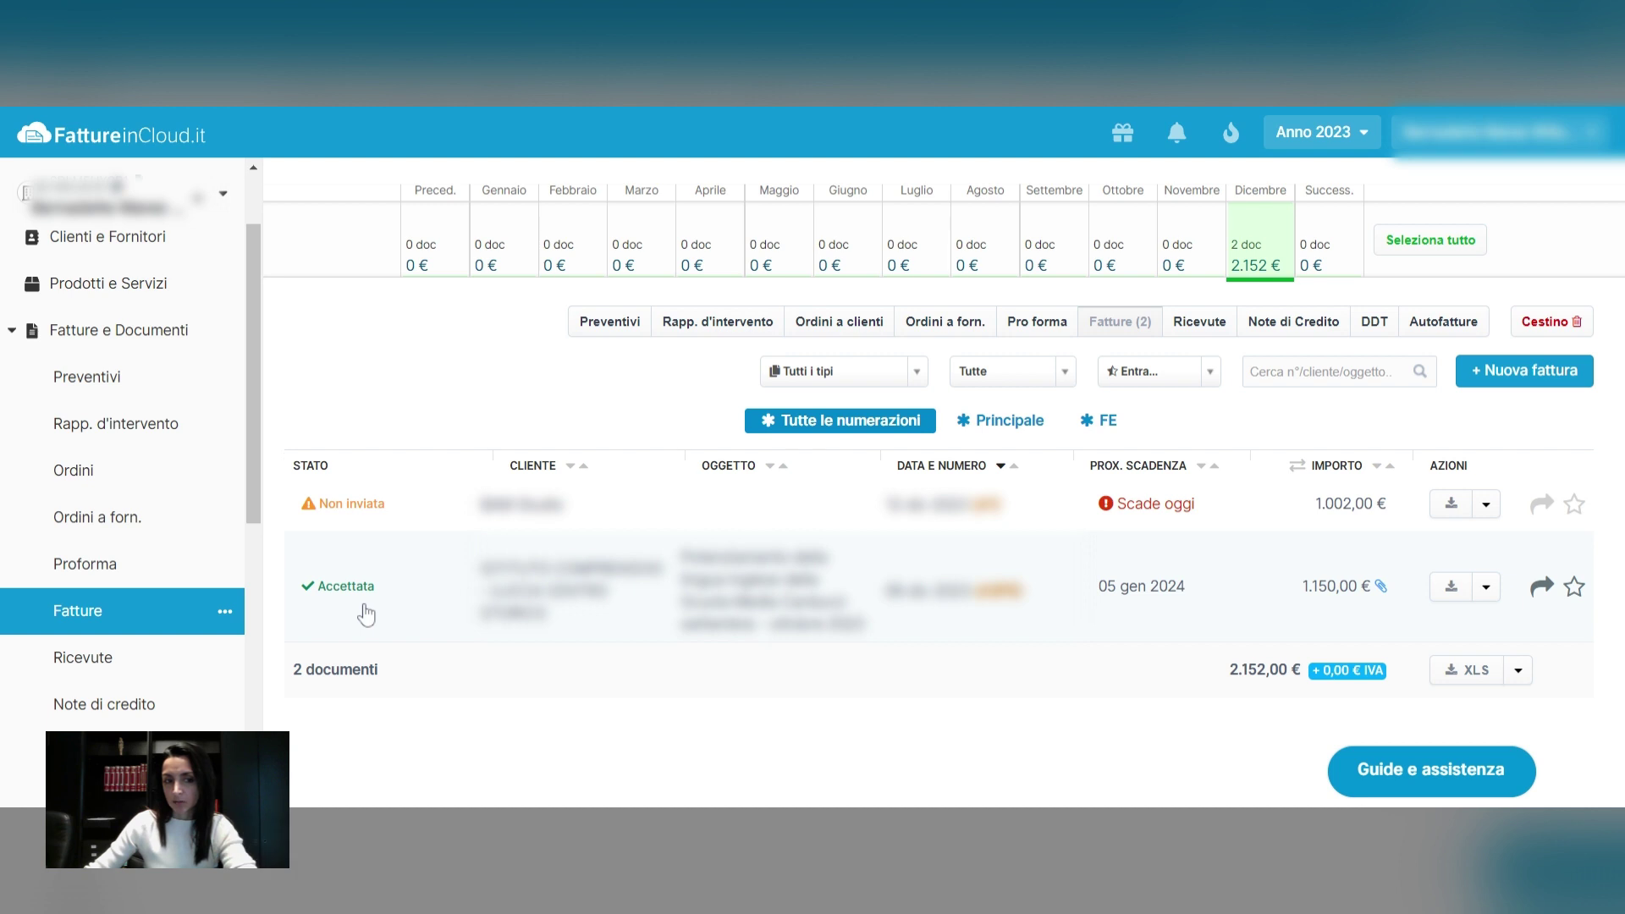